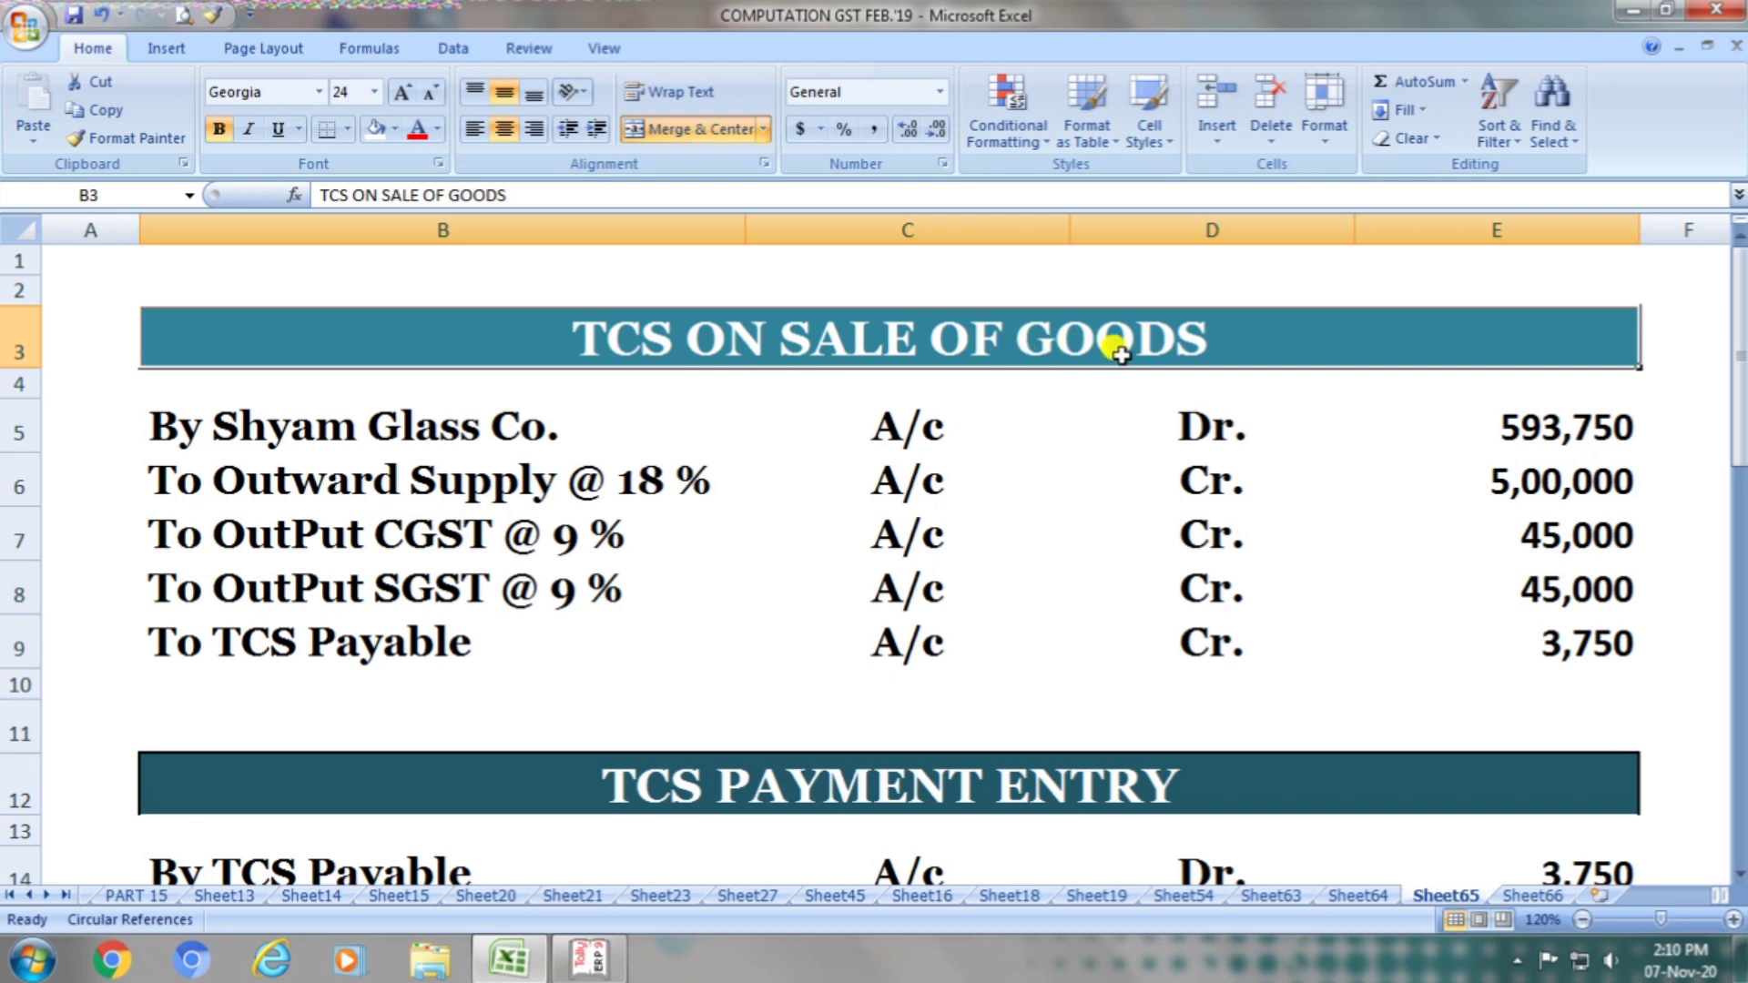
# Step: Examine the Shyam Glass Co. debit line and the Outward Supply @ 18 % credit line of the TCS sale entry
pyautogui.click(492, 443)
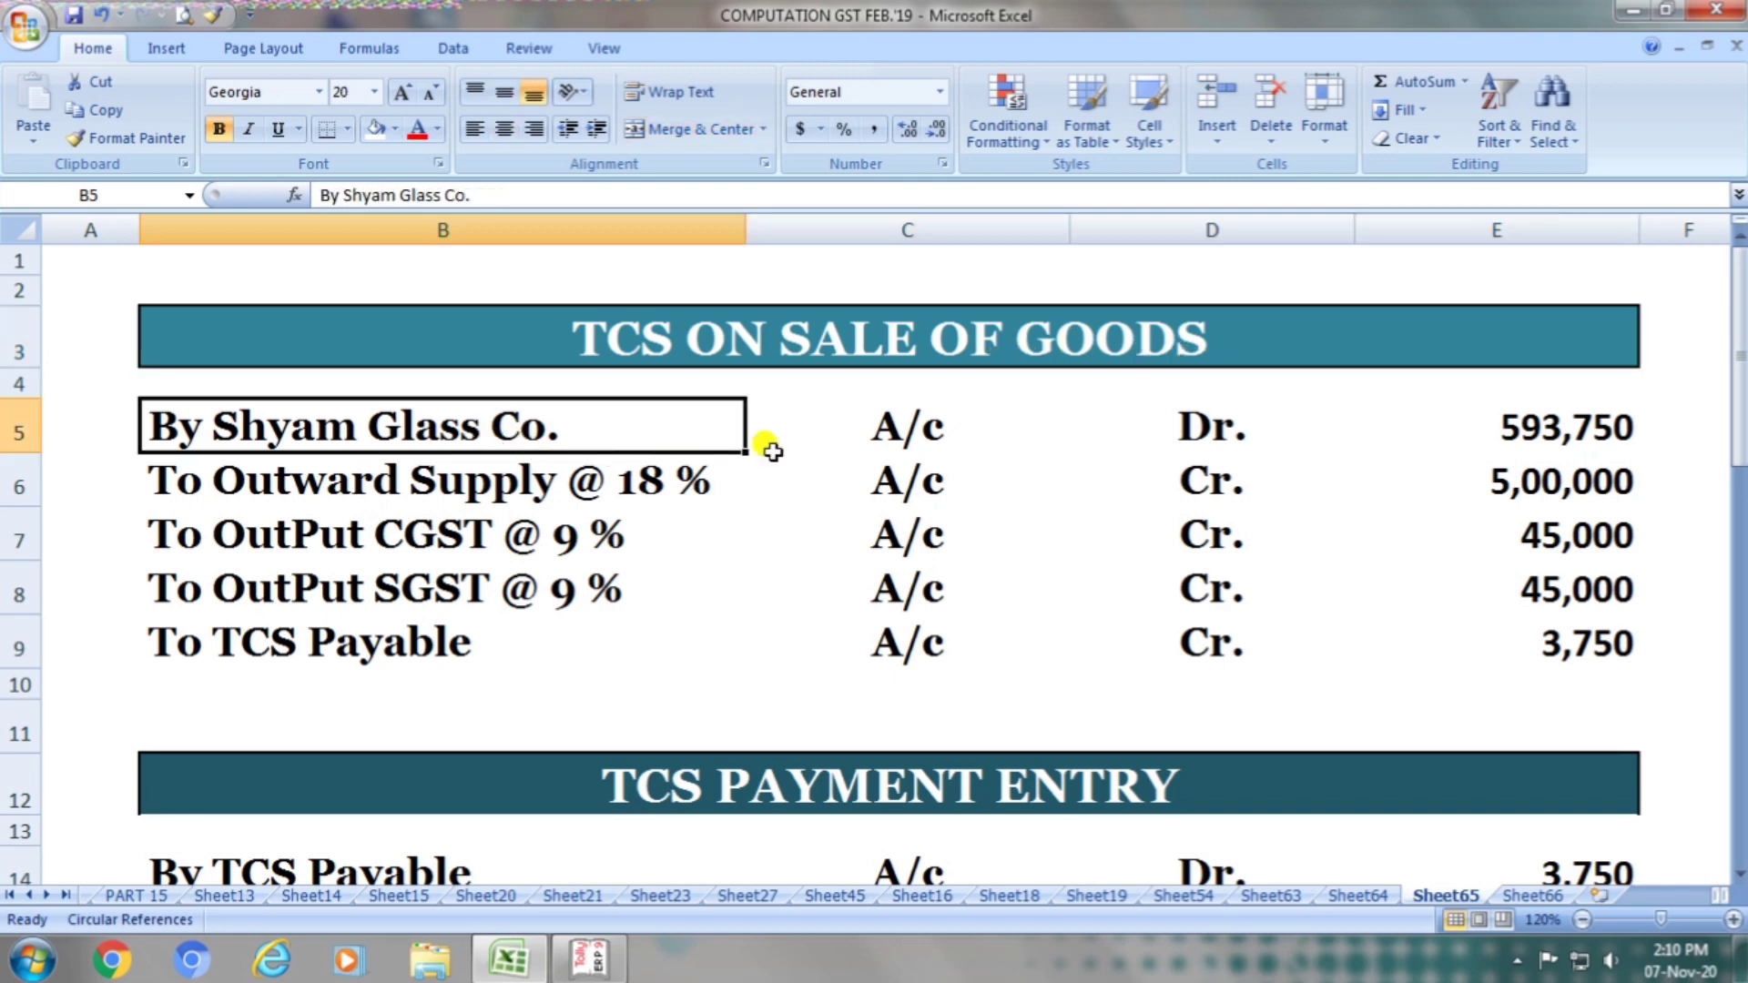
pyautogui.click(905, 437)
pyautogui.click(1116, 435)
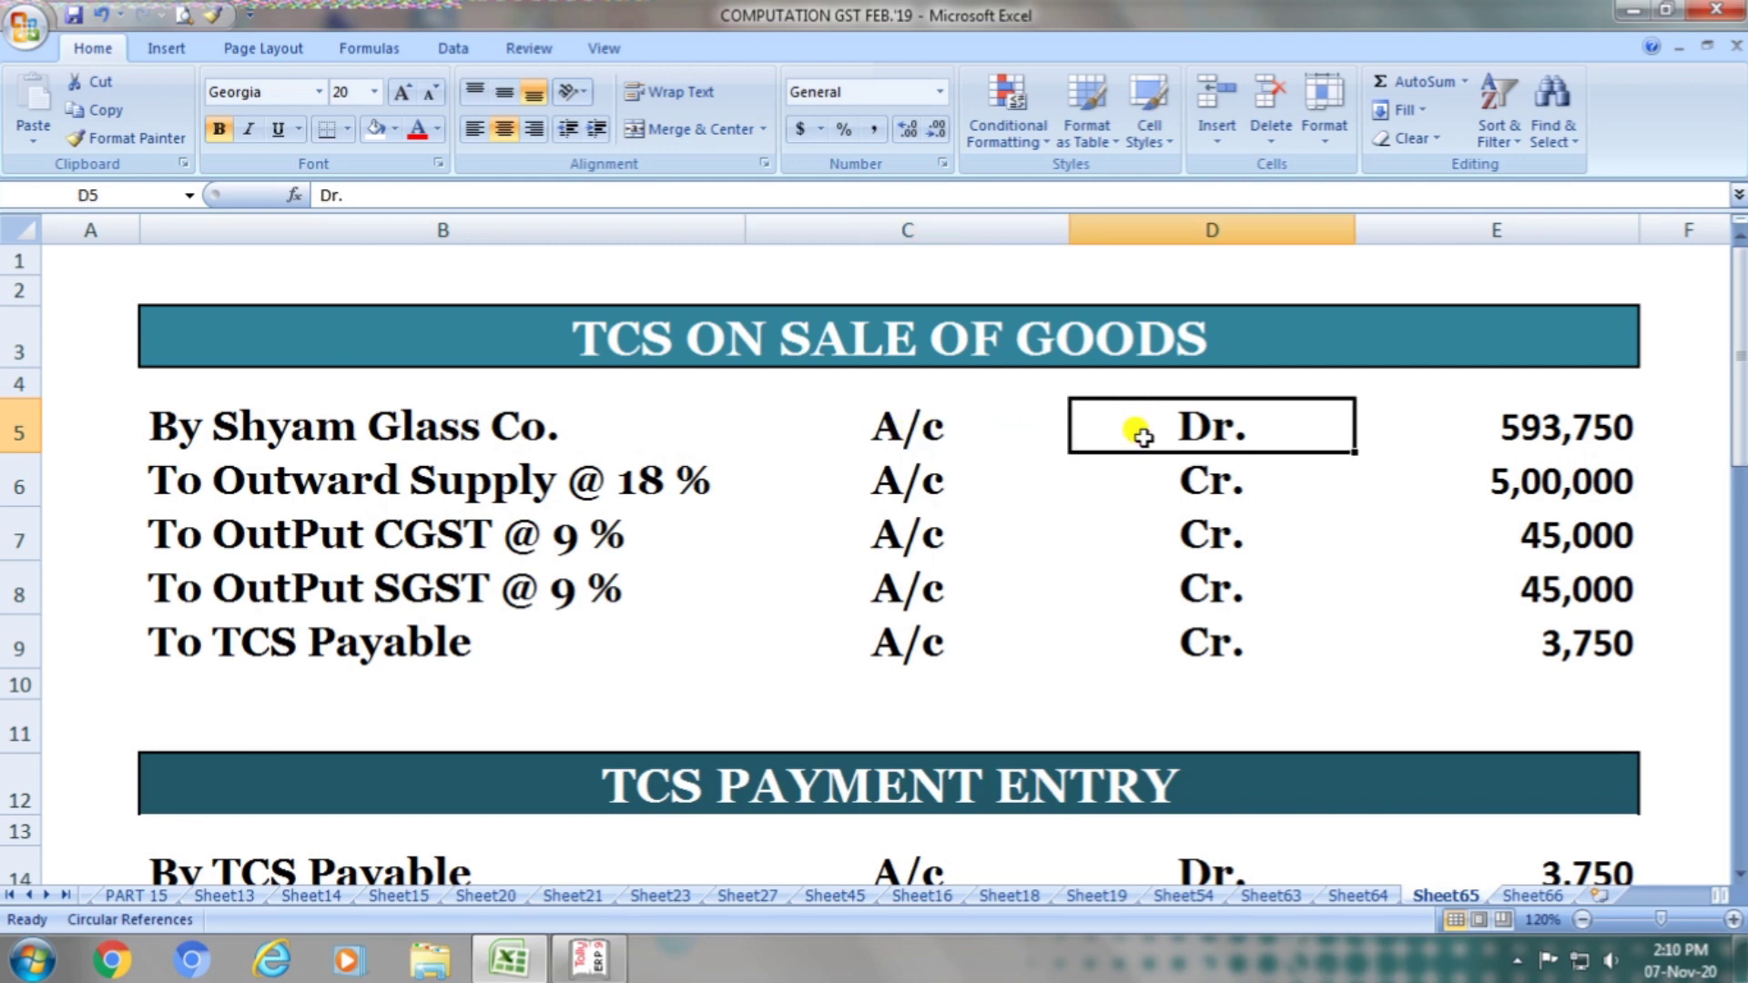
pyautogui.click(1504, 426)
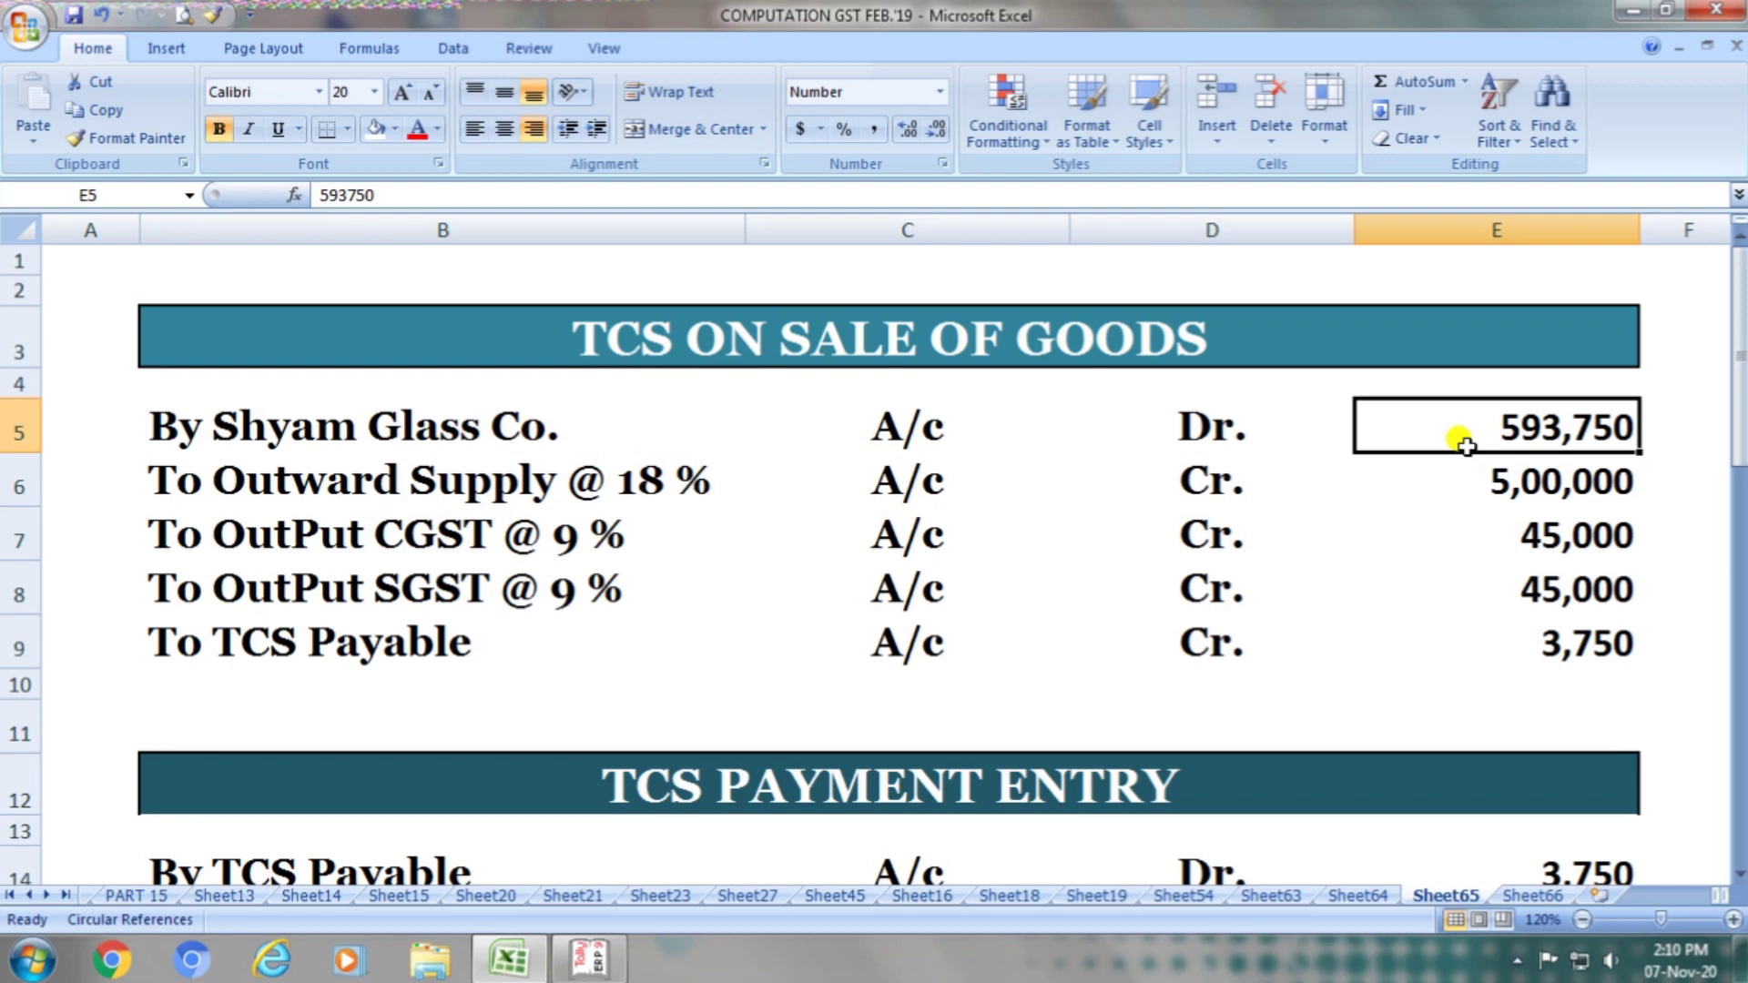
pyautogui.click(614, 490)
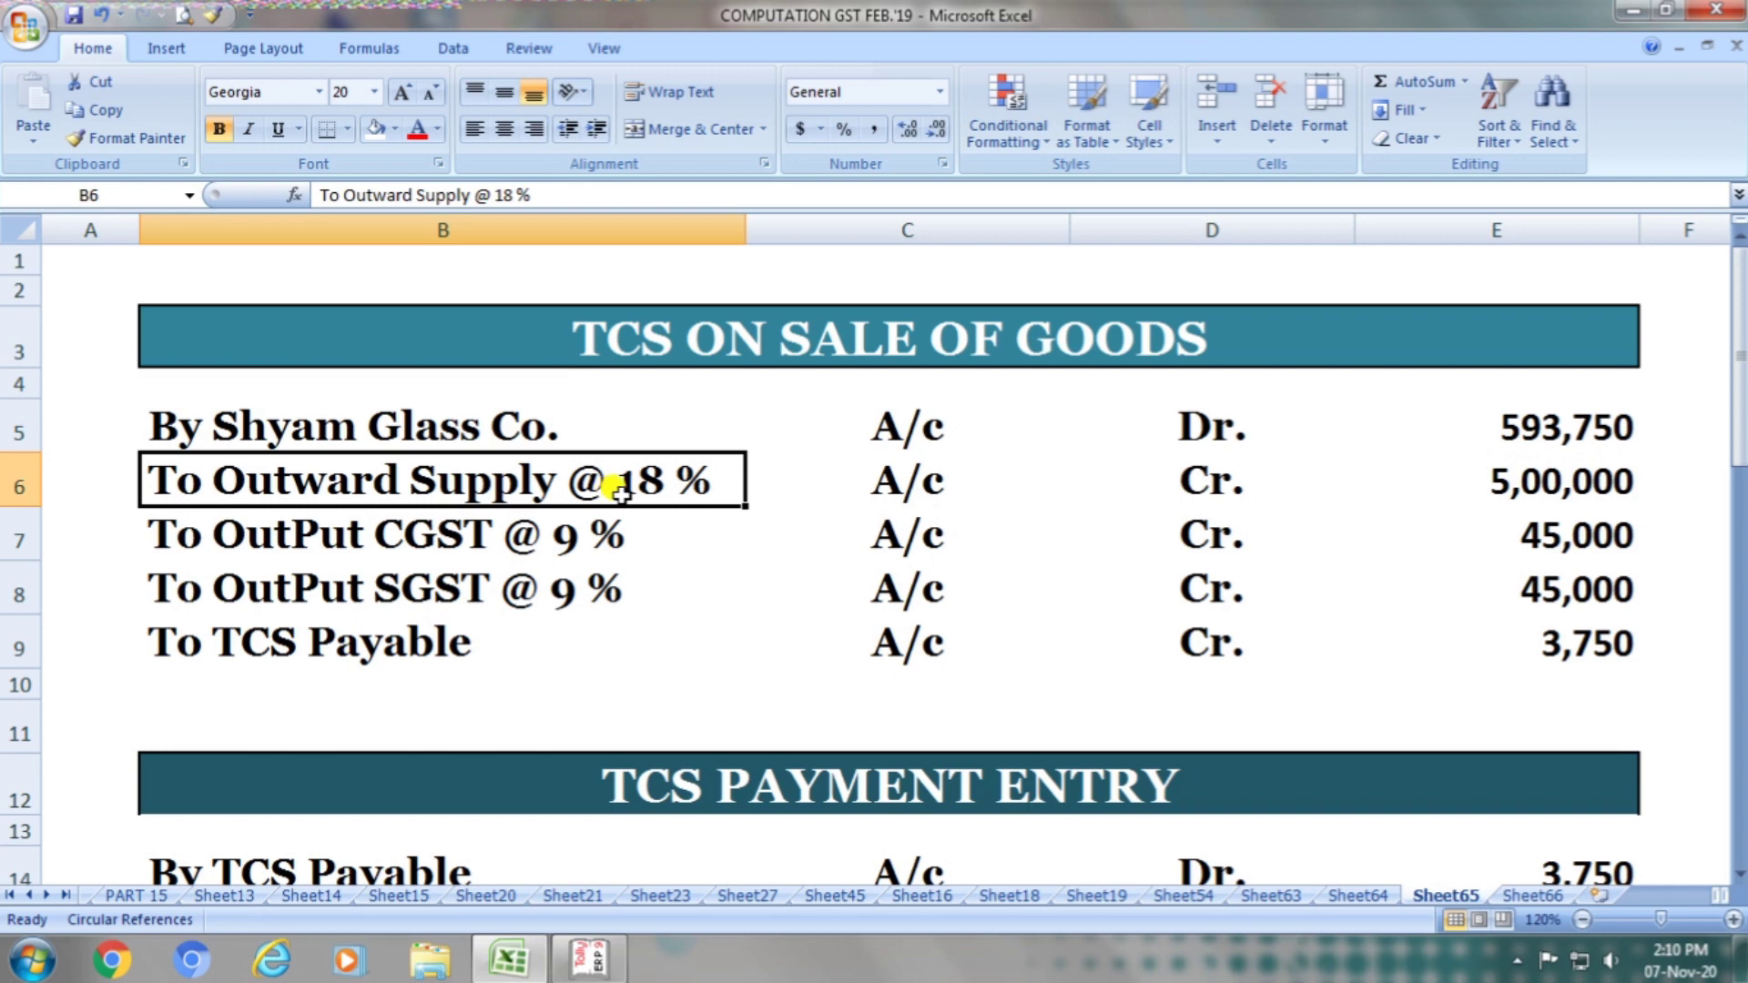
pyautogui.click(901, 467)
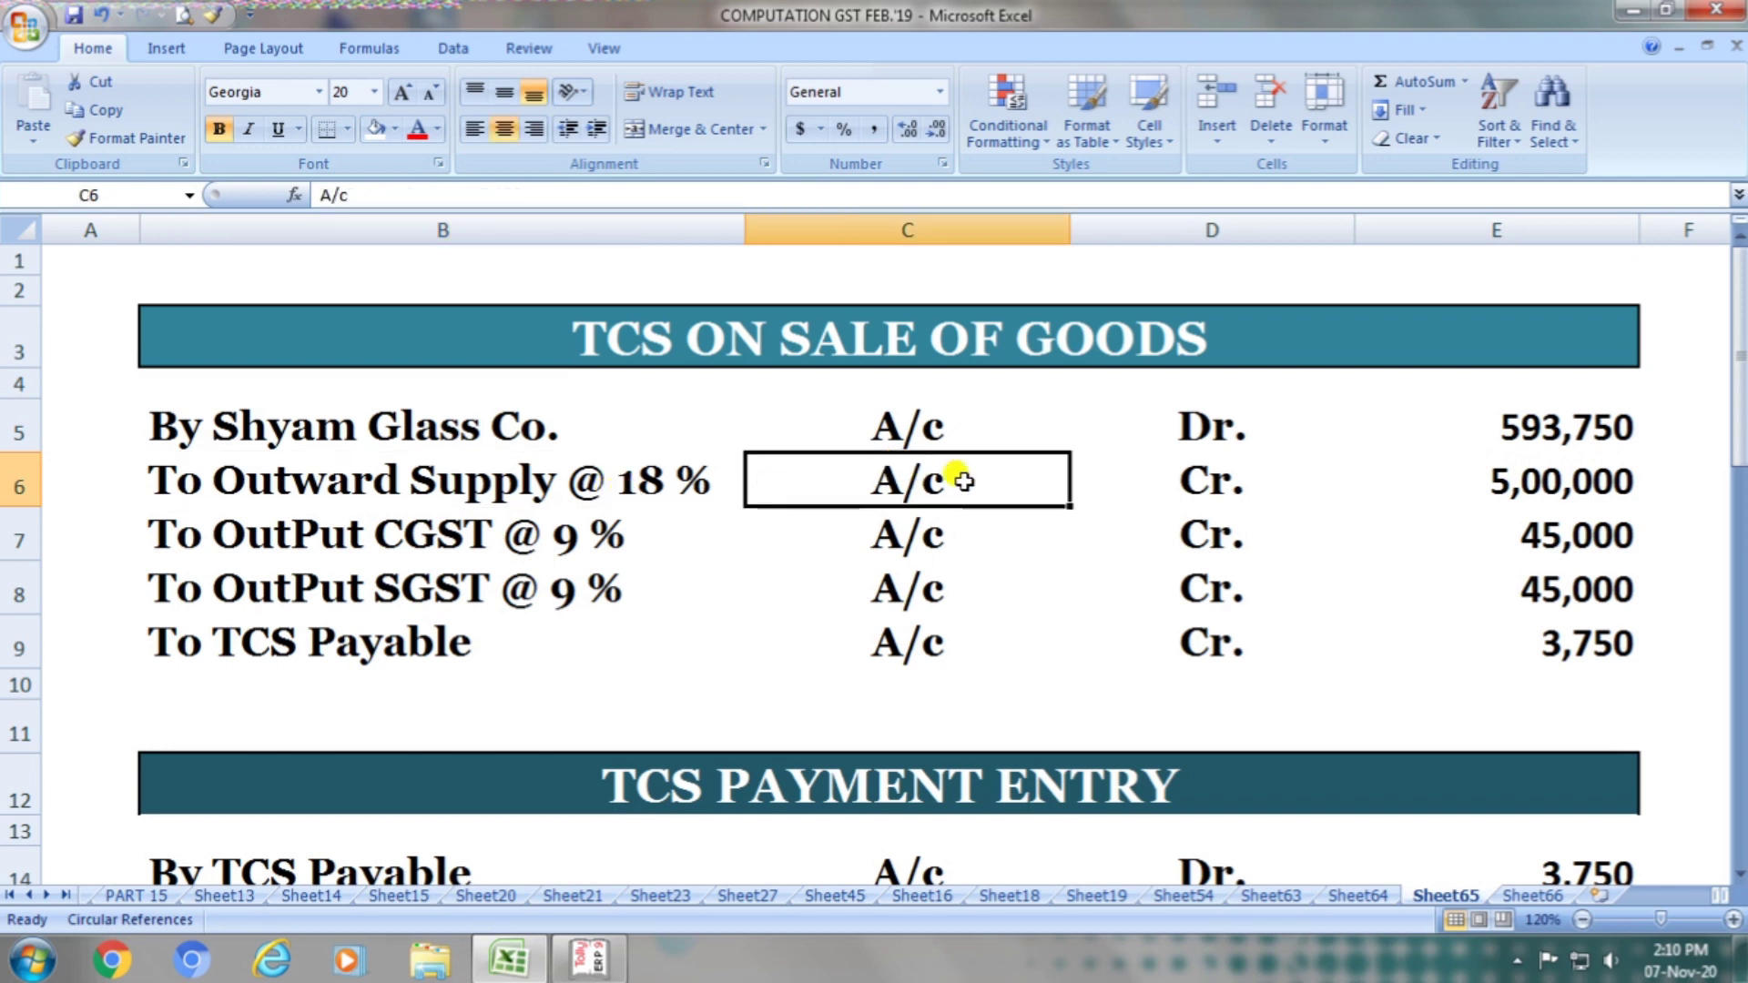
pyautogui.click(1191, 469)
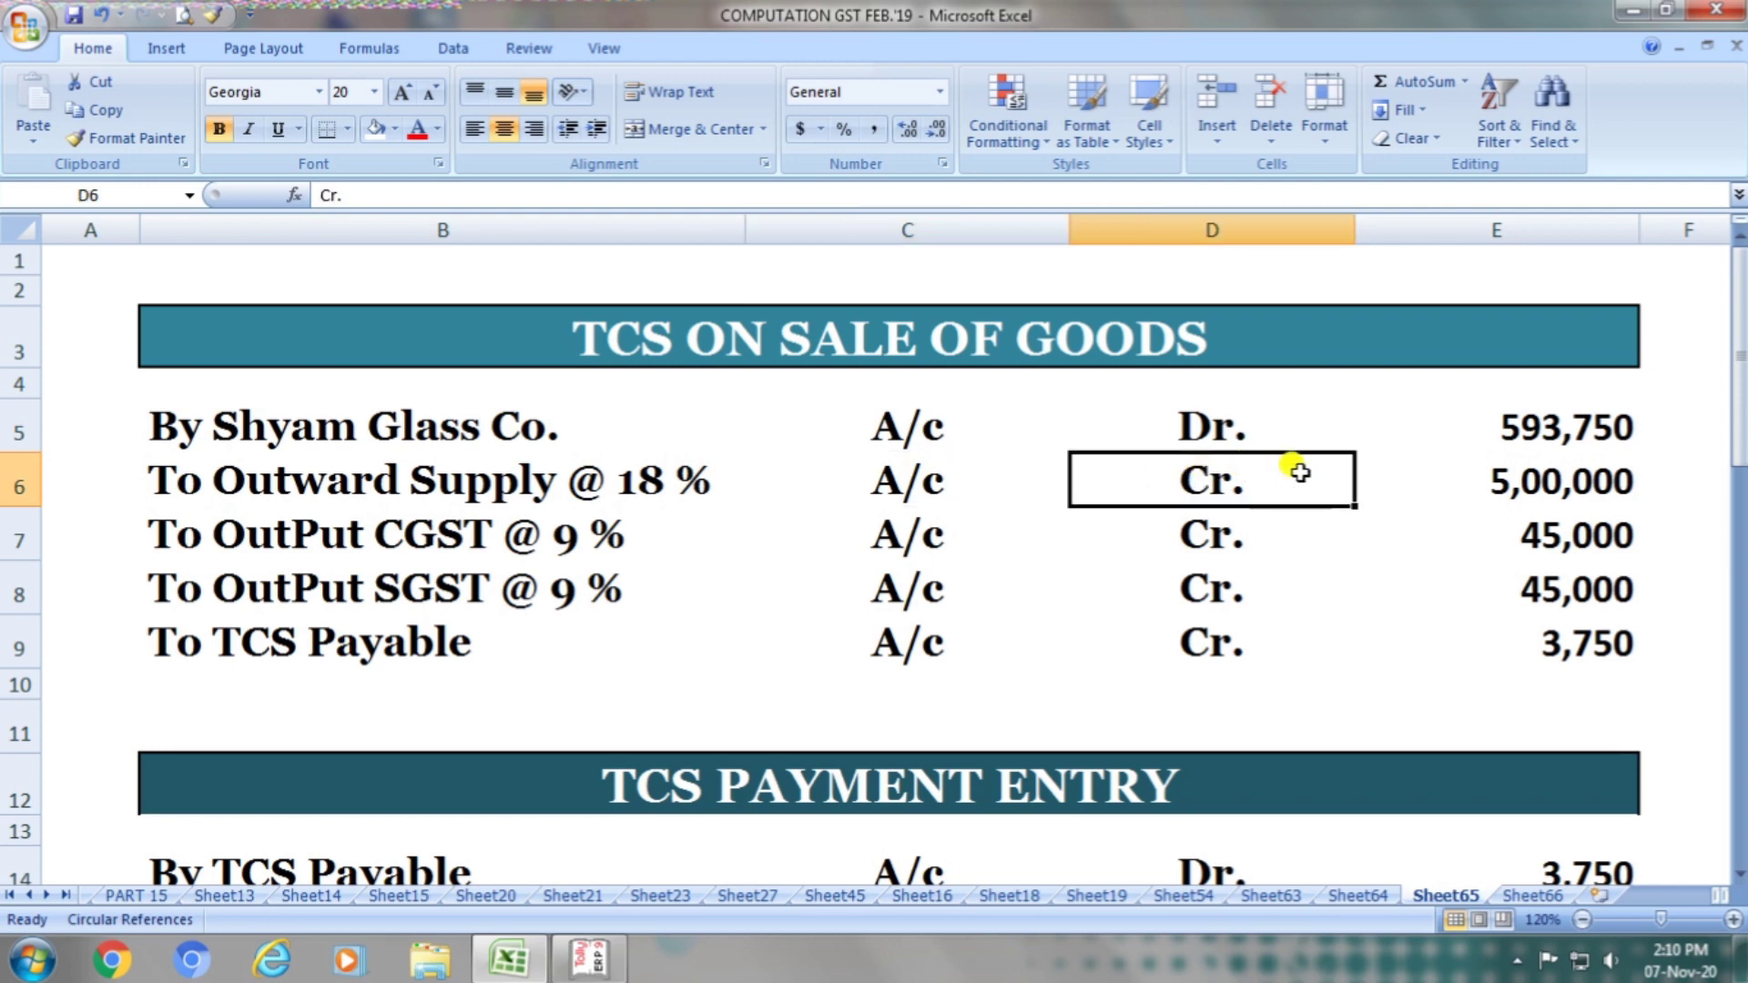
pyautogui.click(1454, 472)
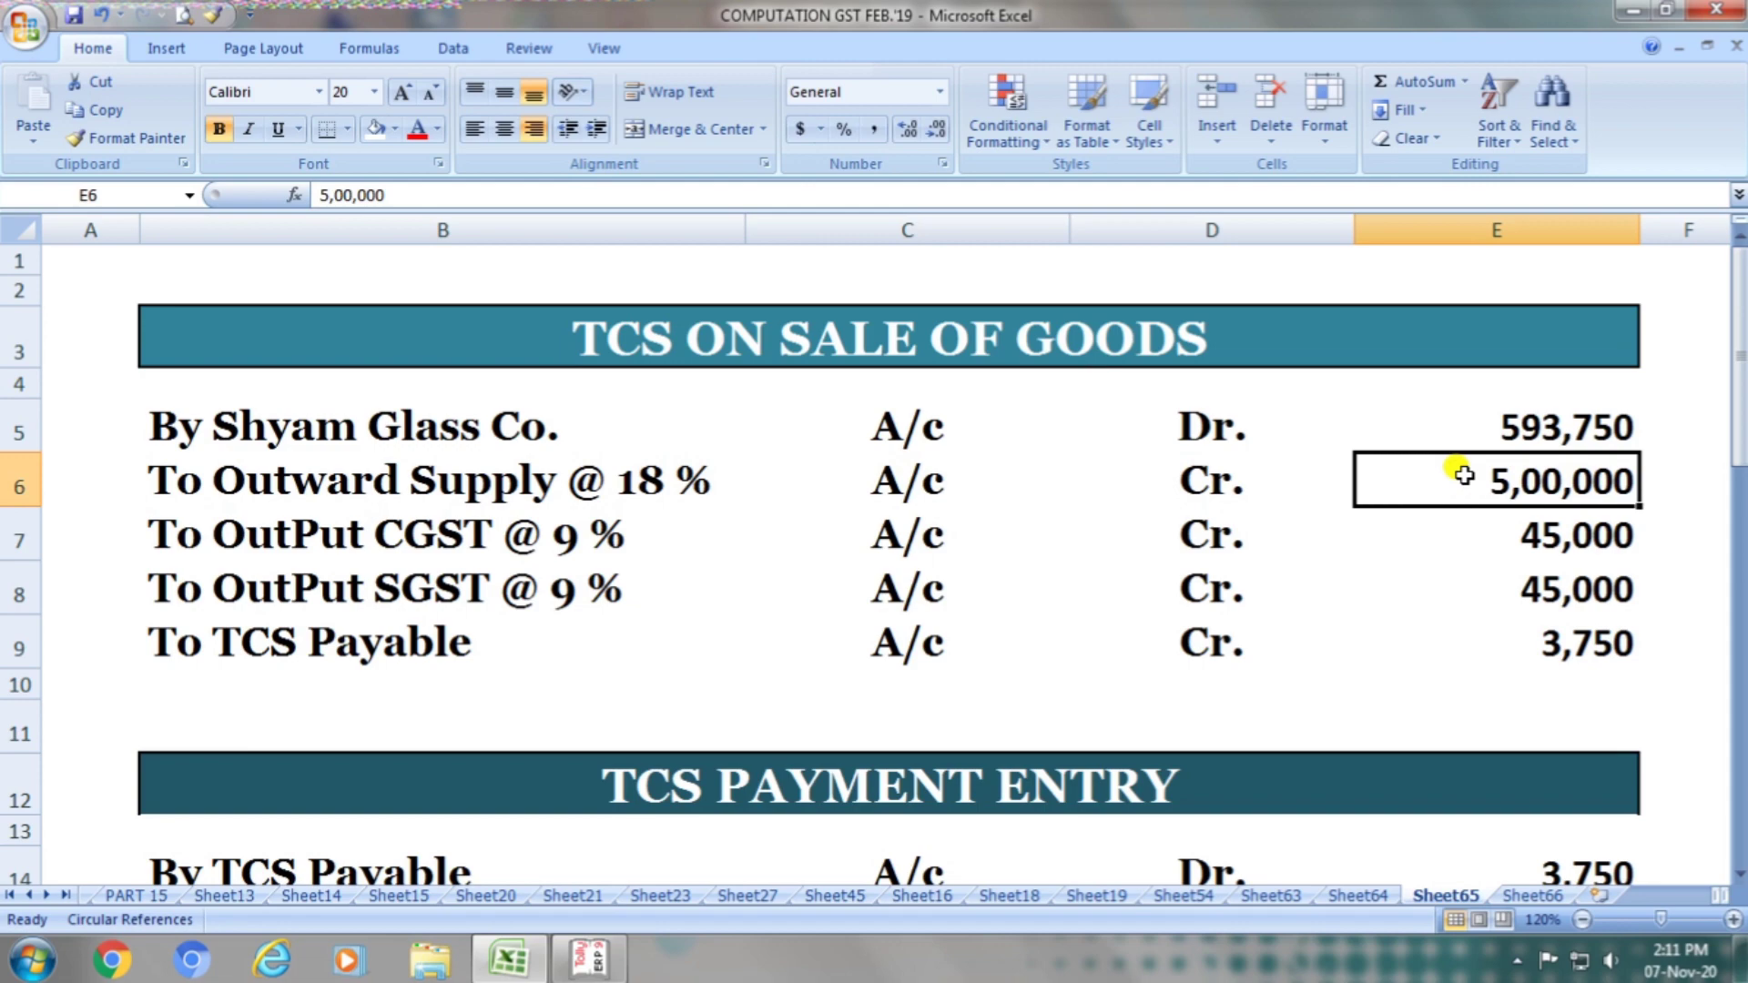
pyautogui.click(1175, 211)
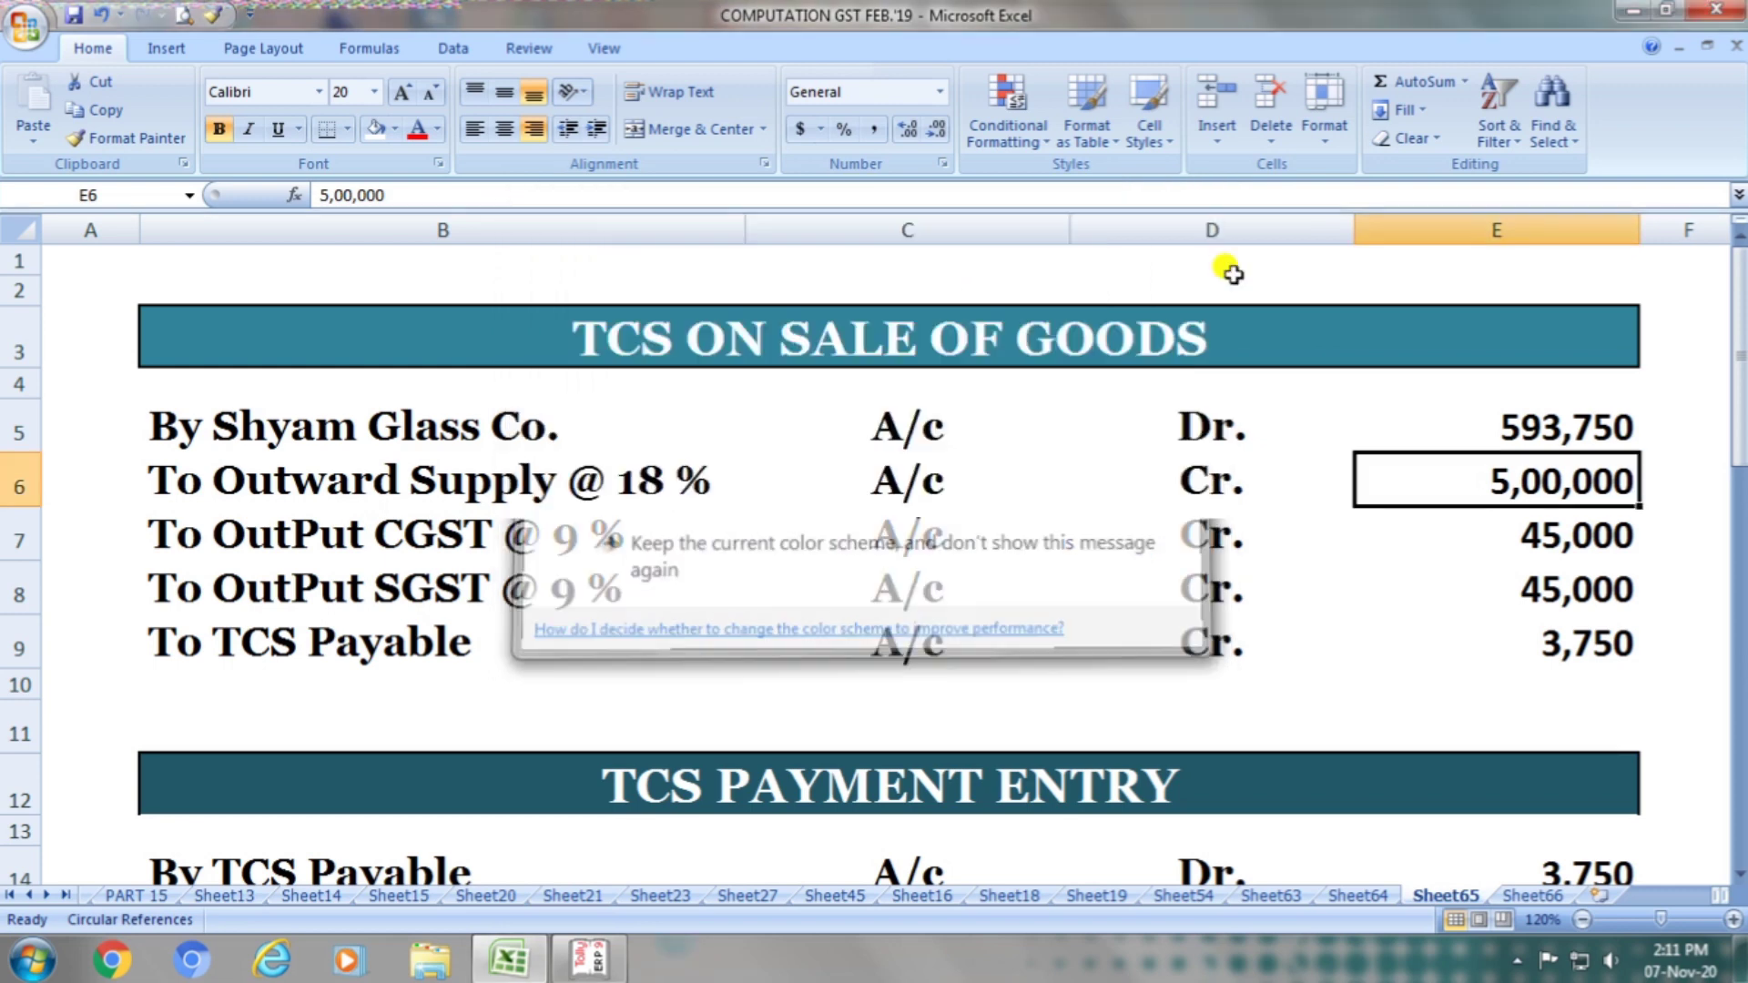
# Step: Review the Output CGST, Output SGST and TCS Payable credit lines of the TCS sale entry with their amounts
pyautogui.click(378, 544)
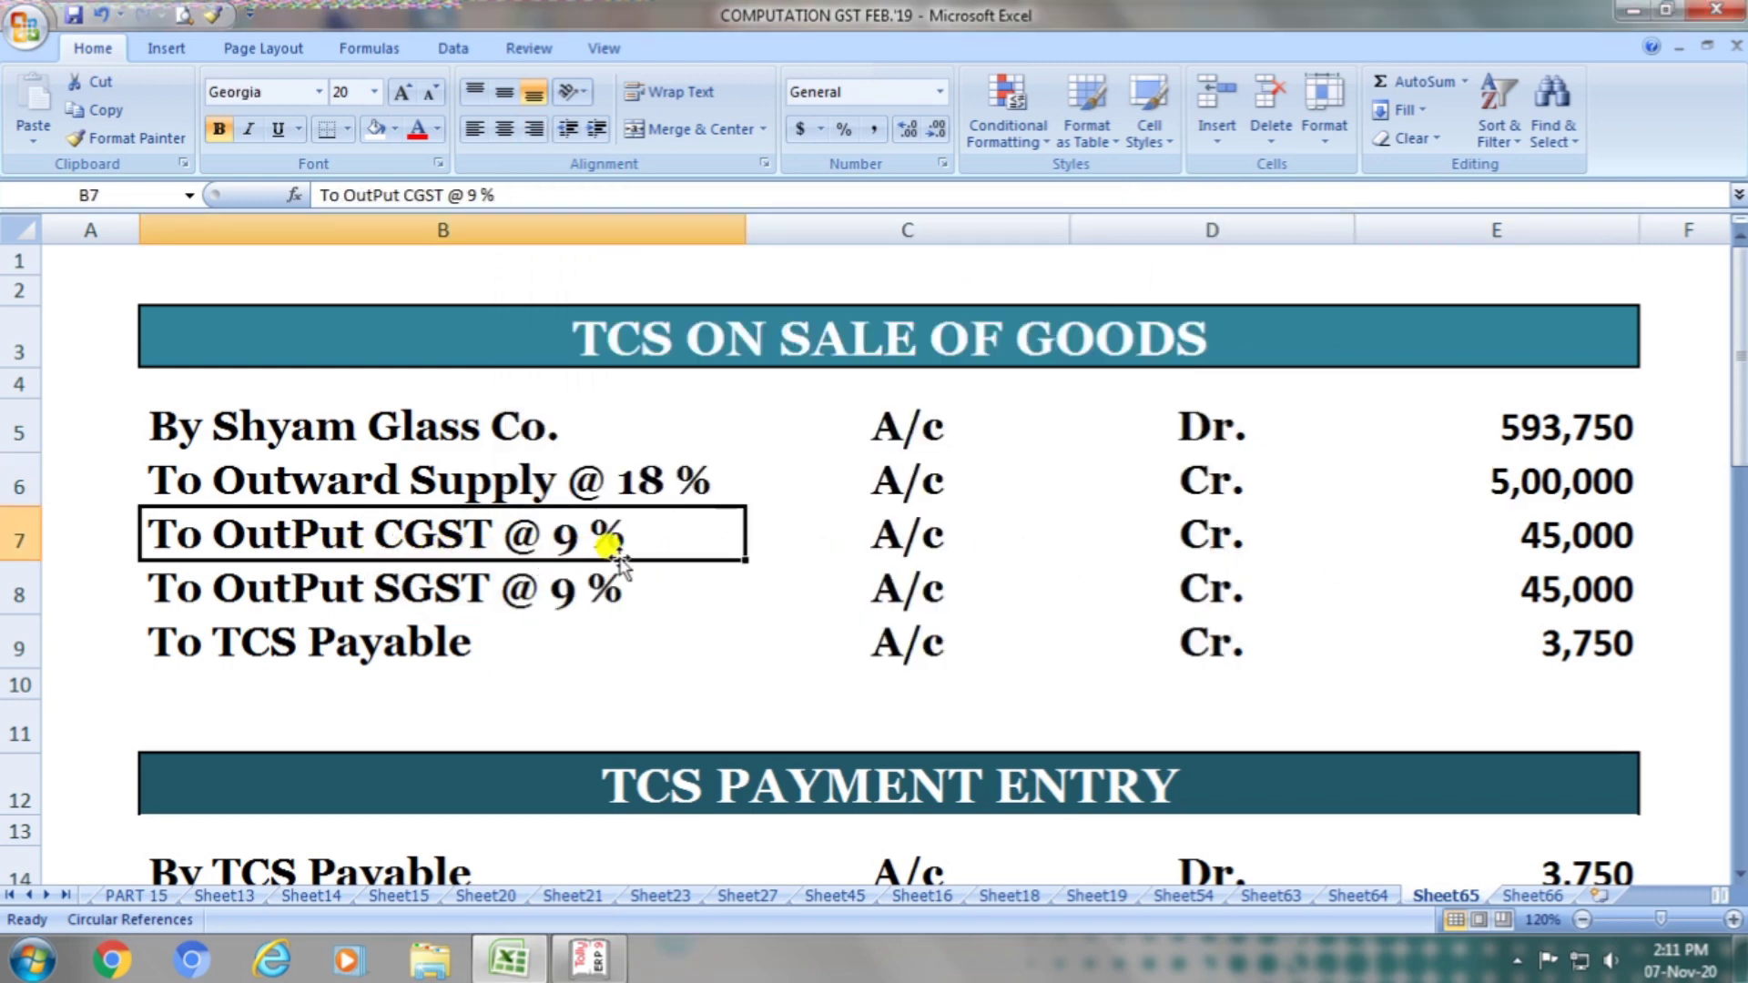
pyautogui.click(856, 546)
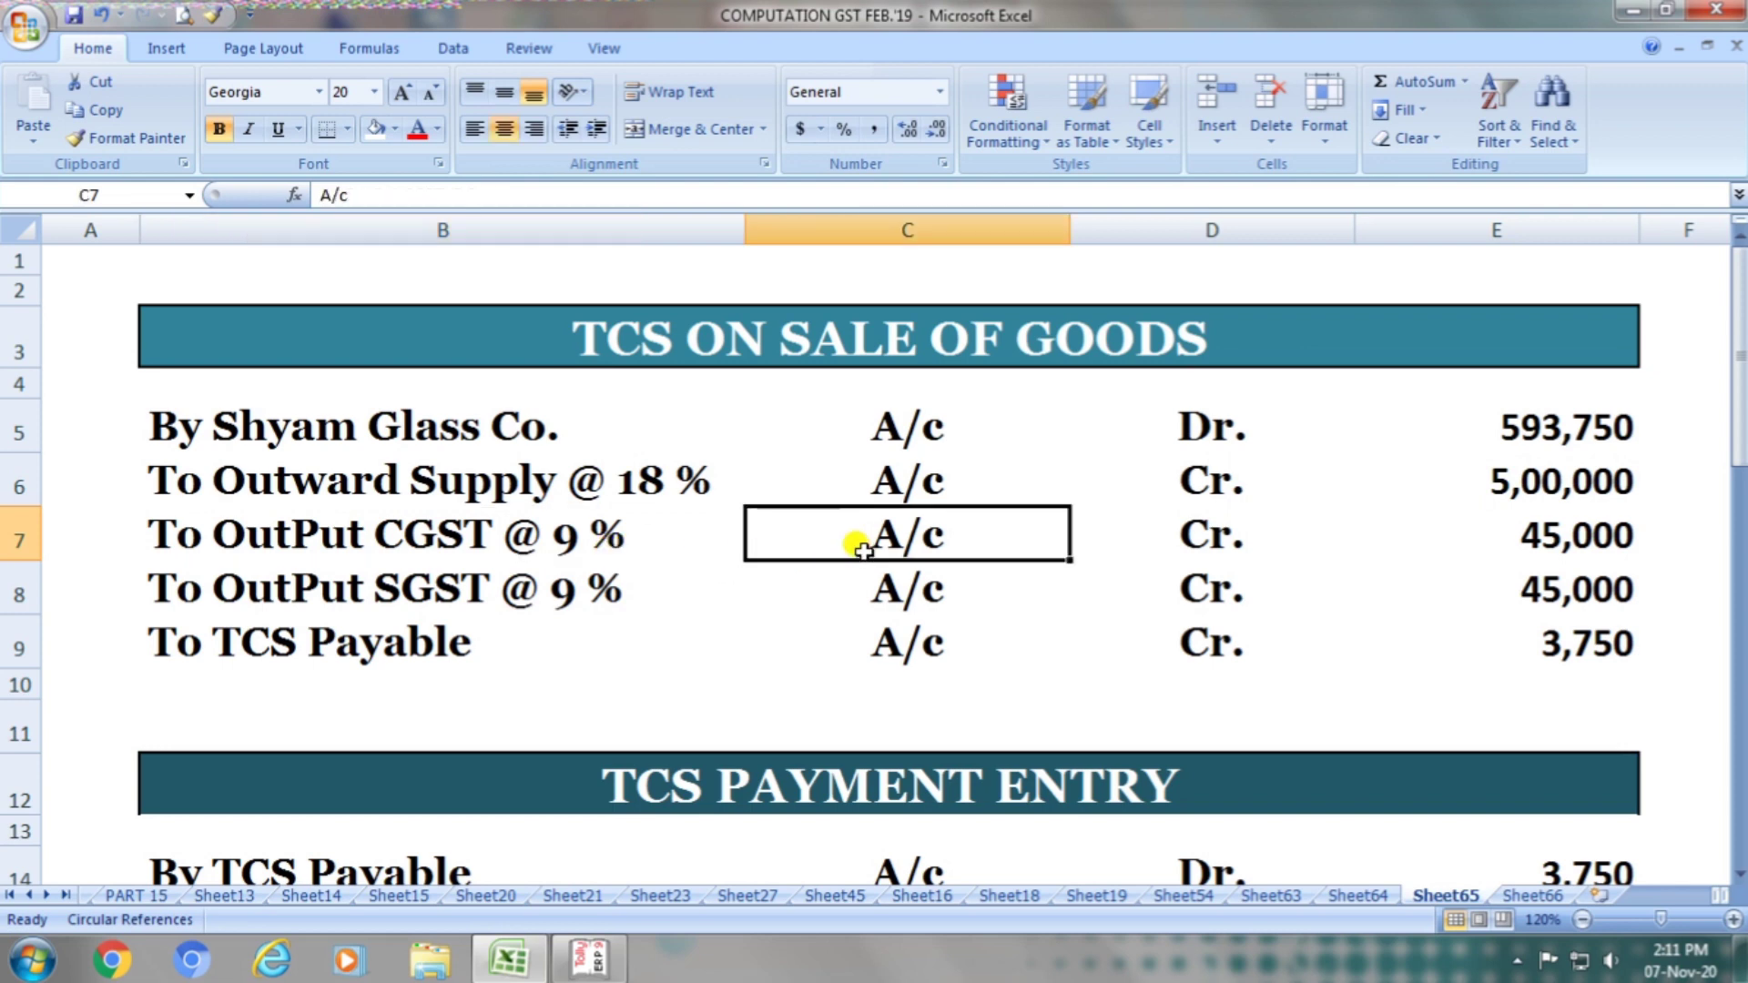
pyautogui.click(1158, 545)
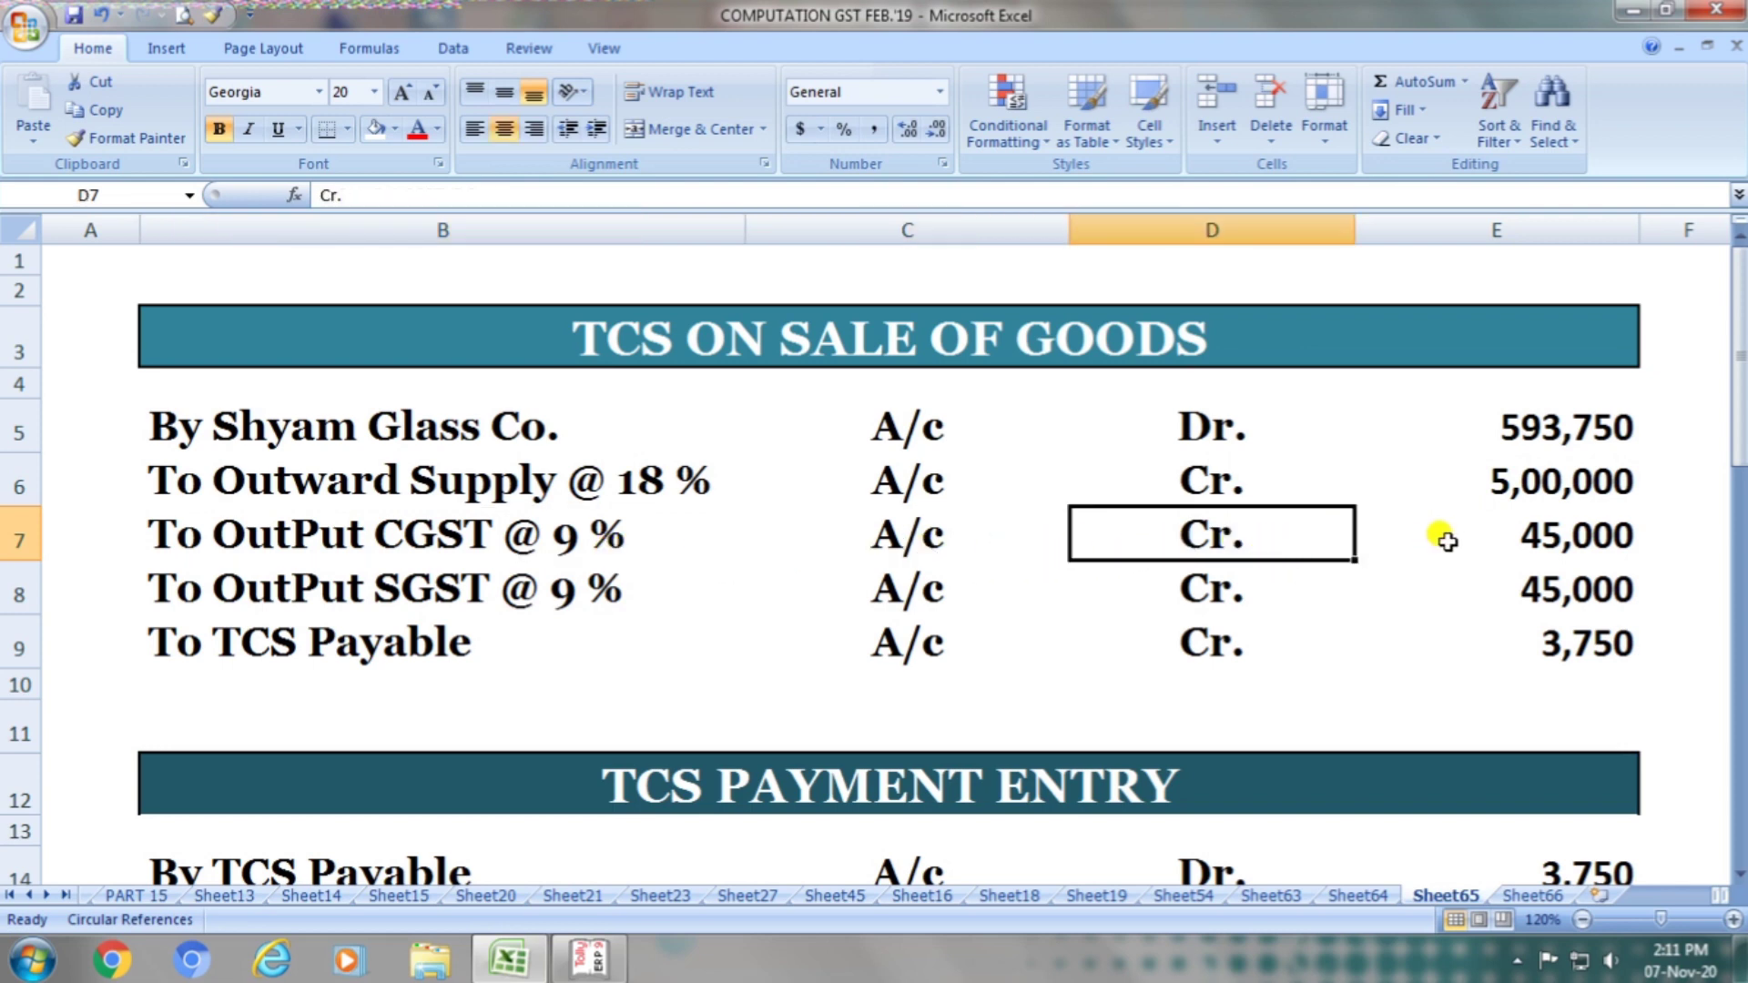
pyautogui.click(1486, 545)
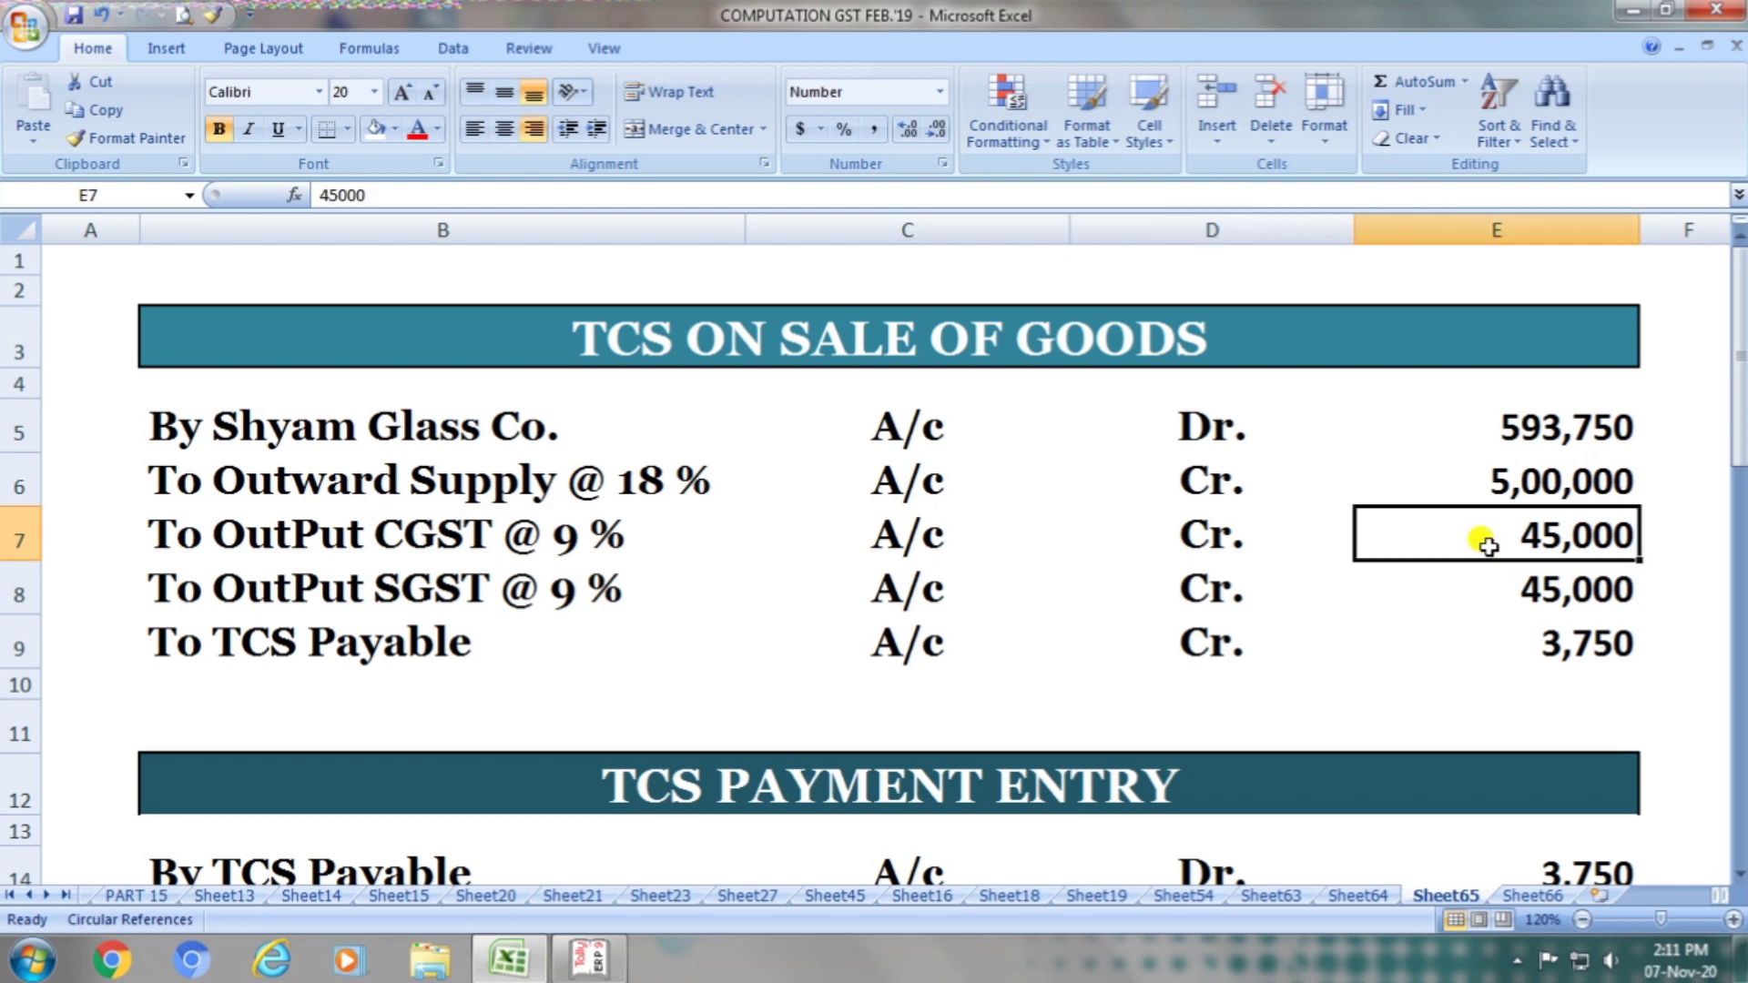
pyautogui.click(401, 601)
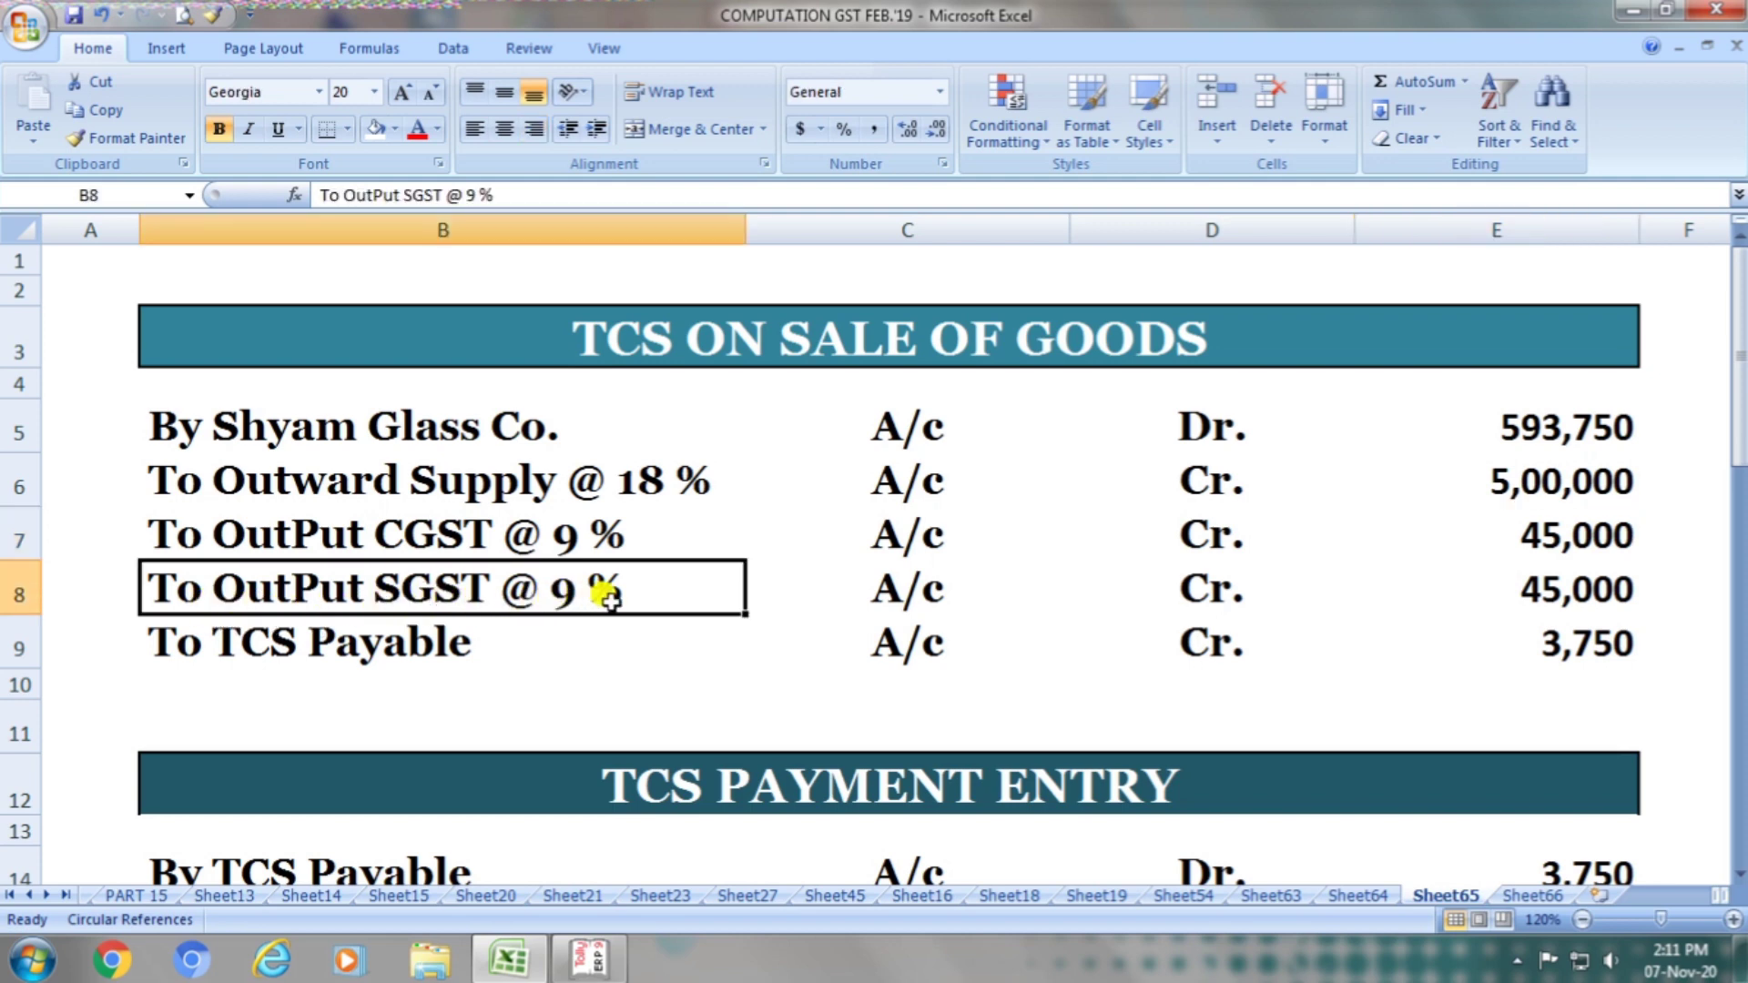
pyautogui.click(914, 584)
pyautogui.click(1158, 577)
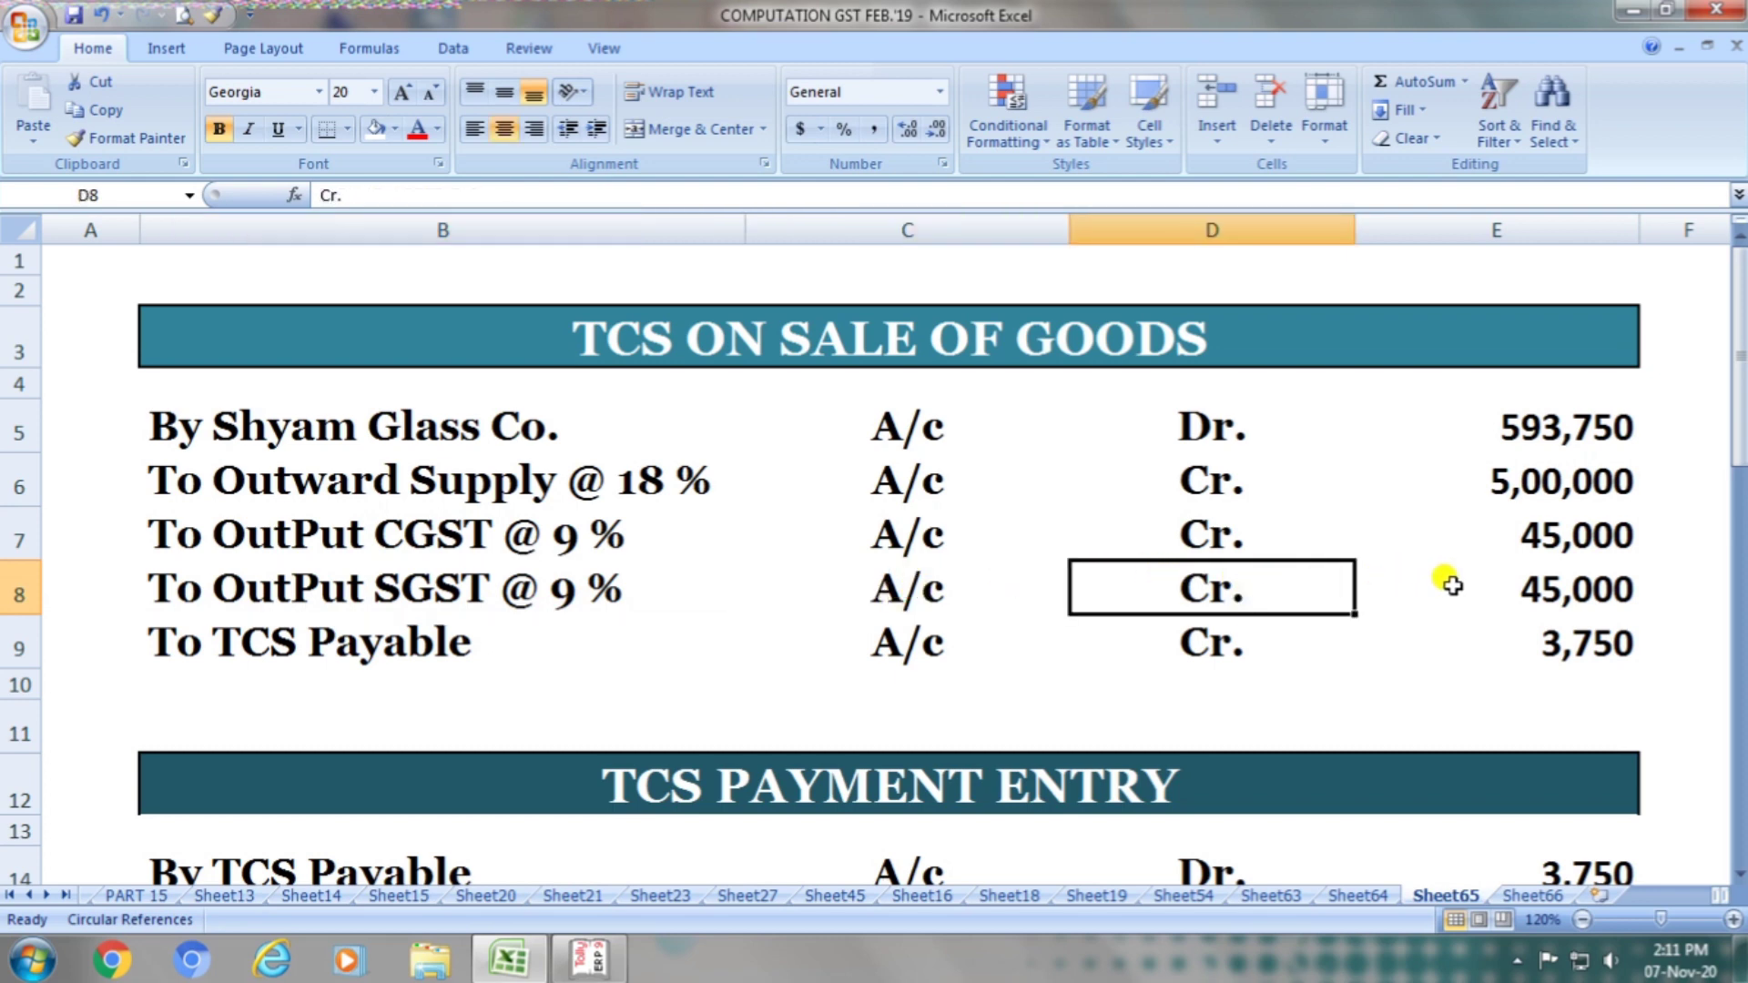
pyautogui.click(1494, 587)
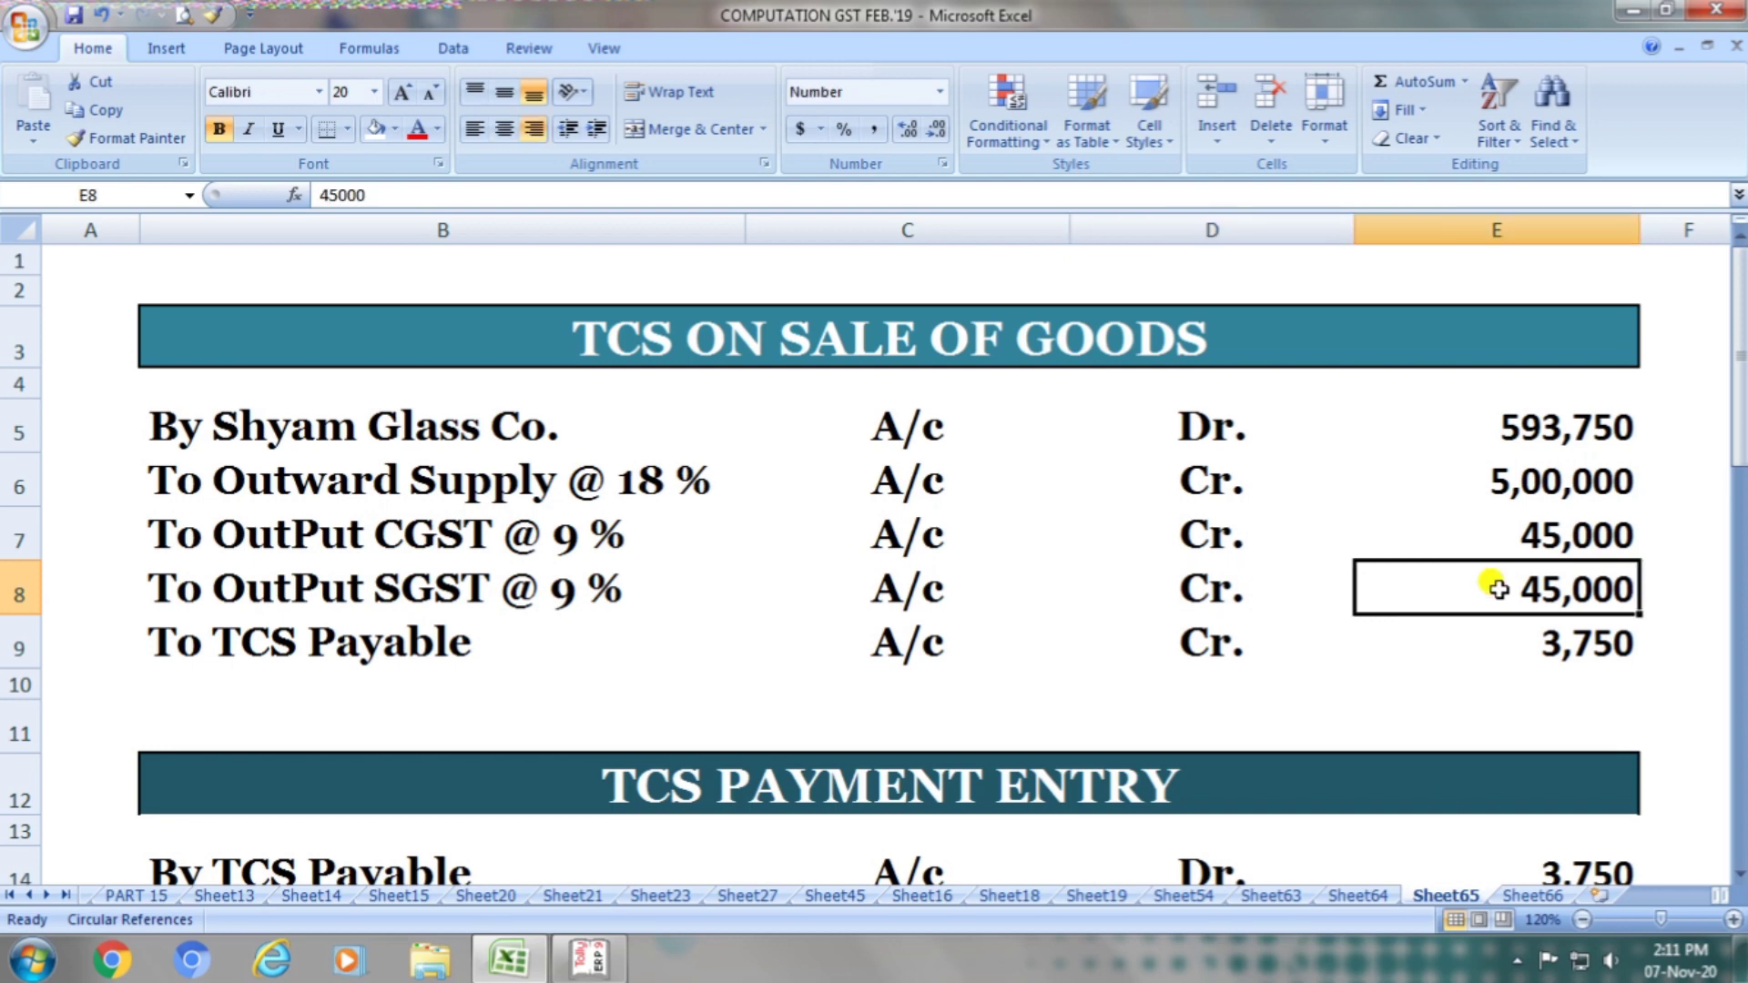
pyautogui.click(521, 645)
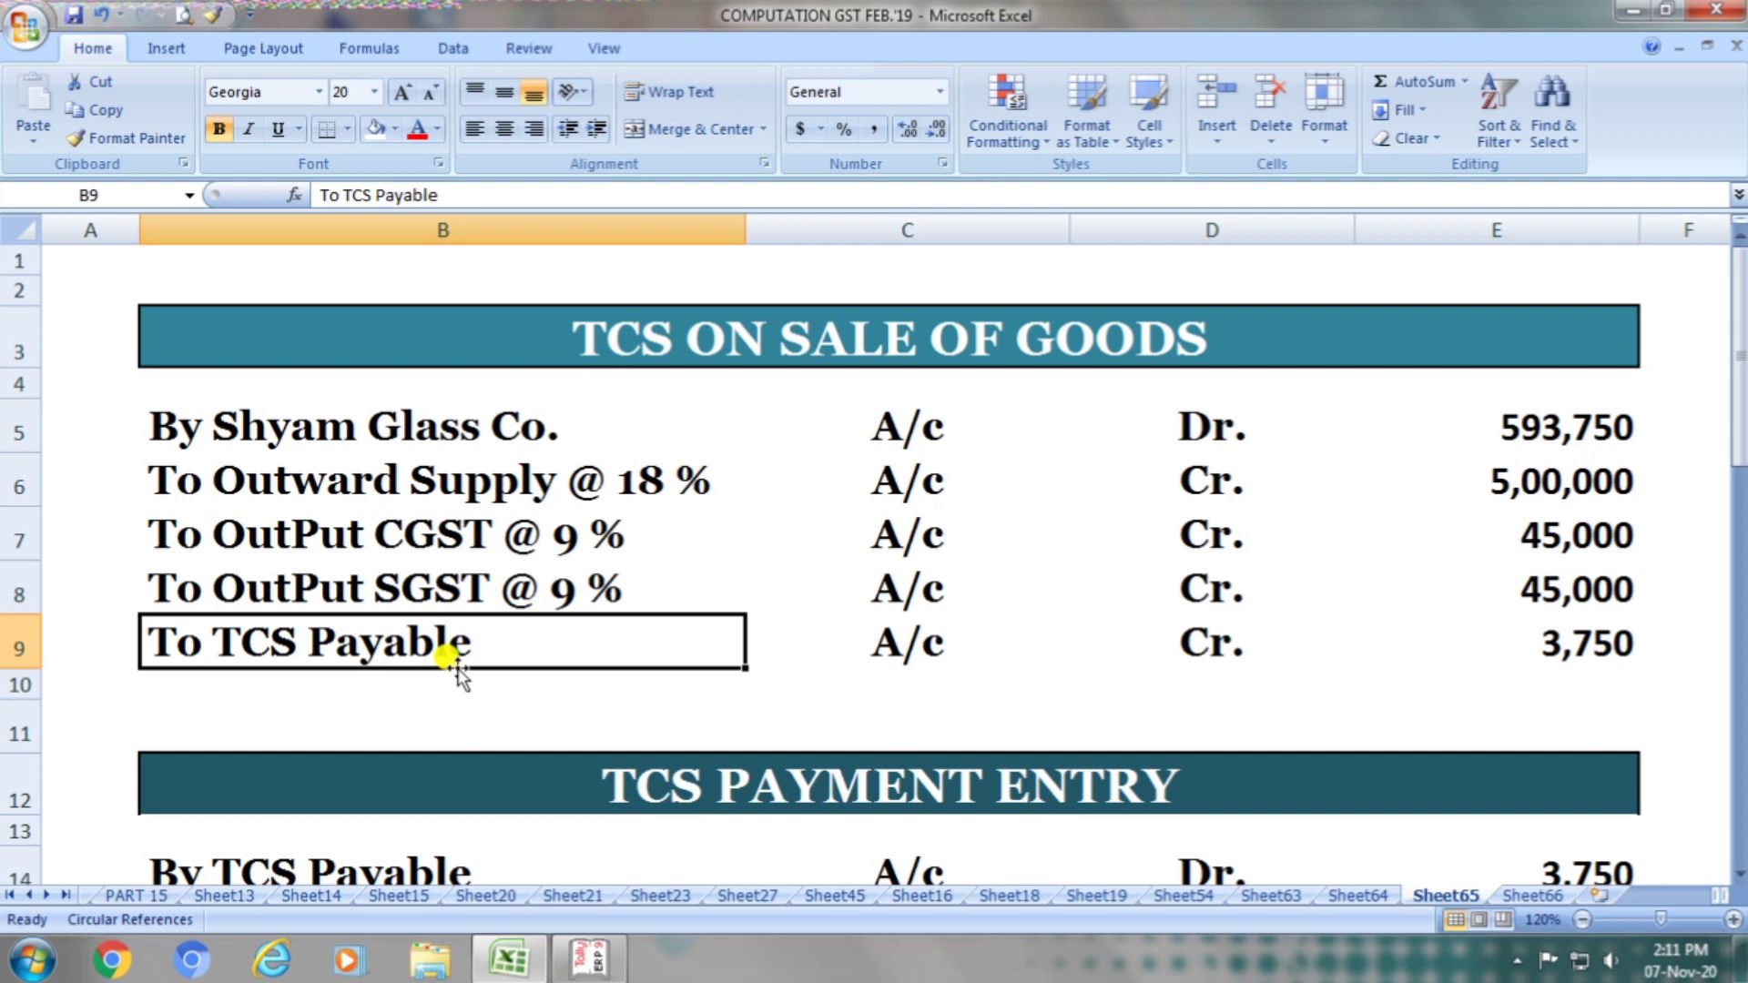
pyautogui.click(865, 653)
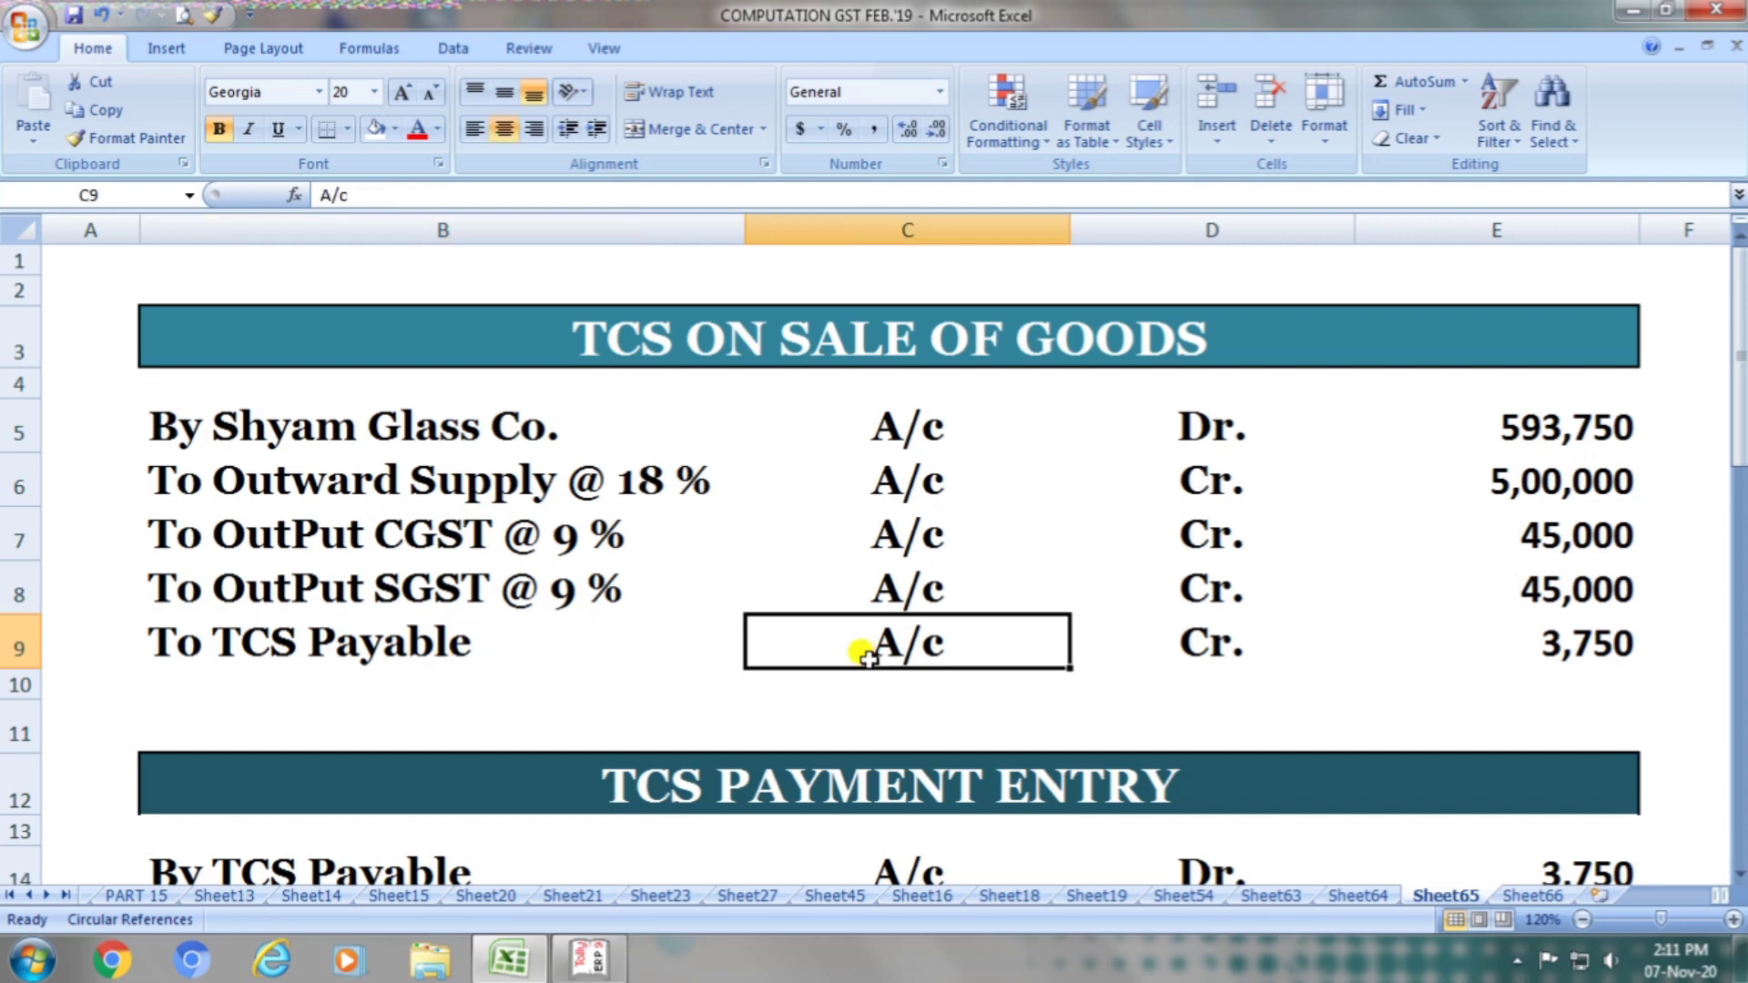
pyautogui.click(1166, 640)
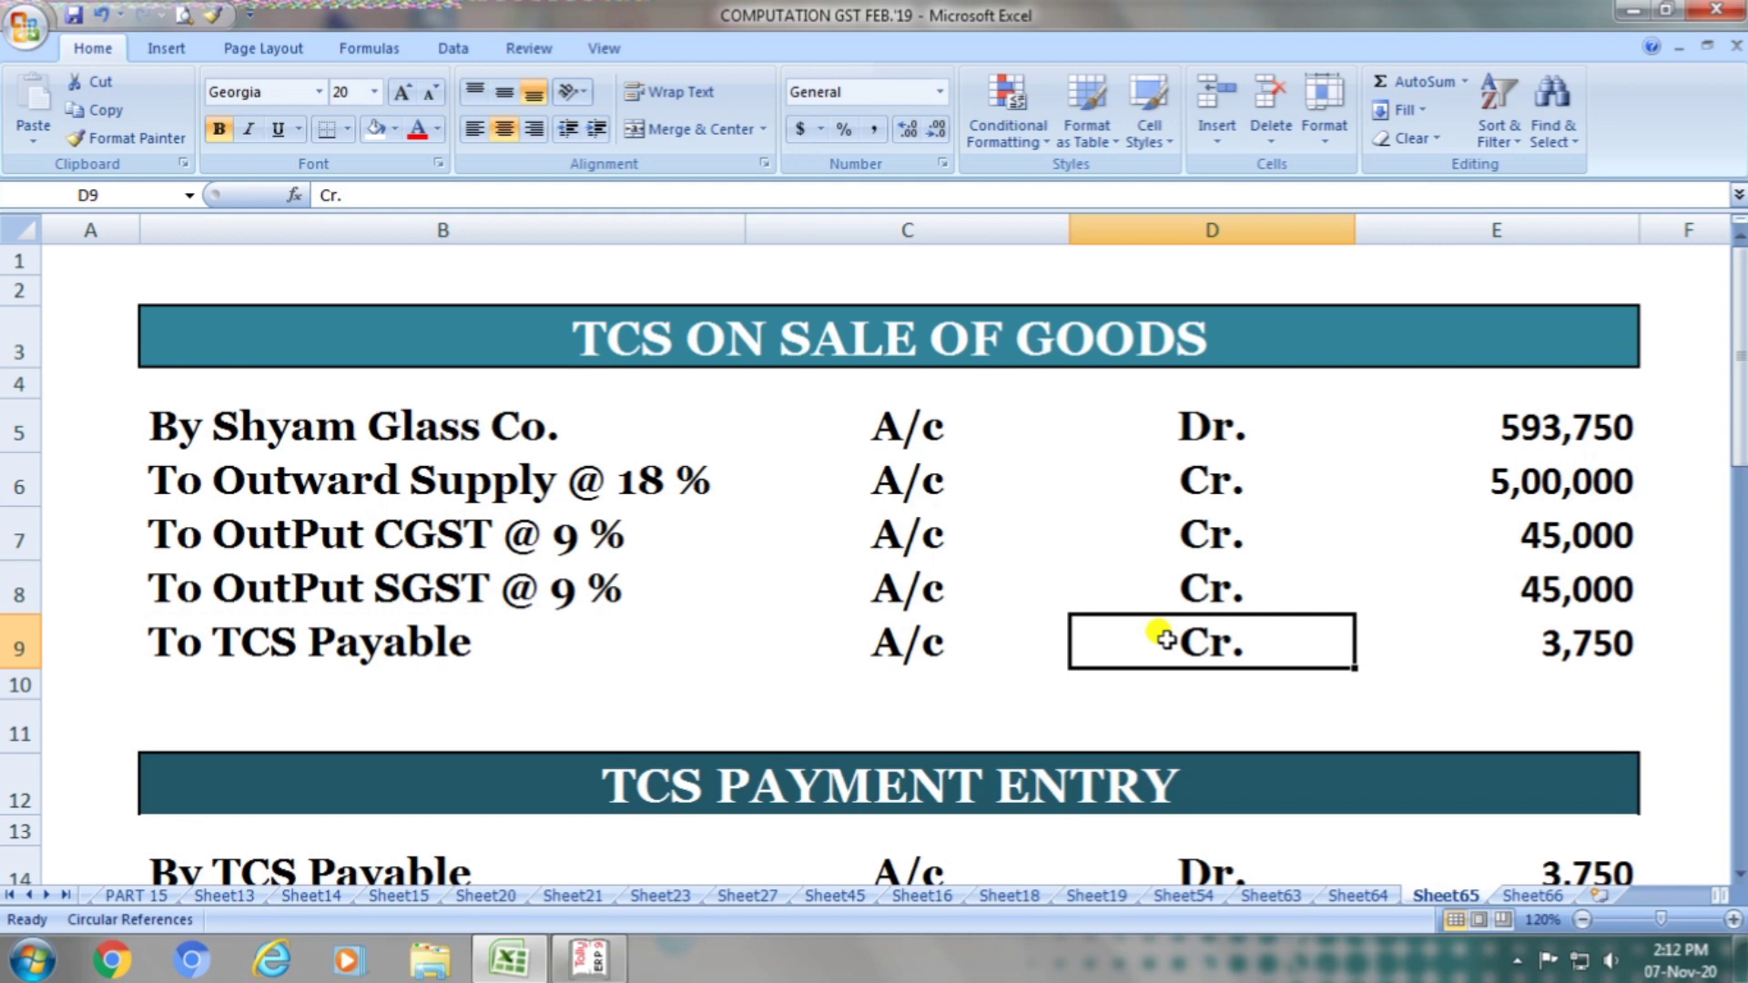
pyautogui.click(1526, 644)
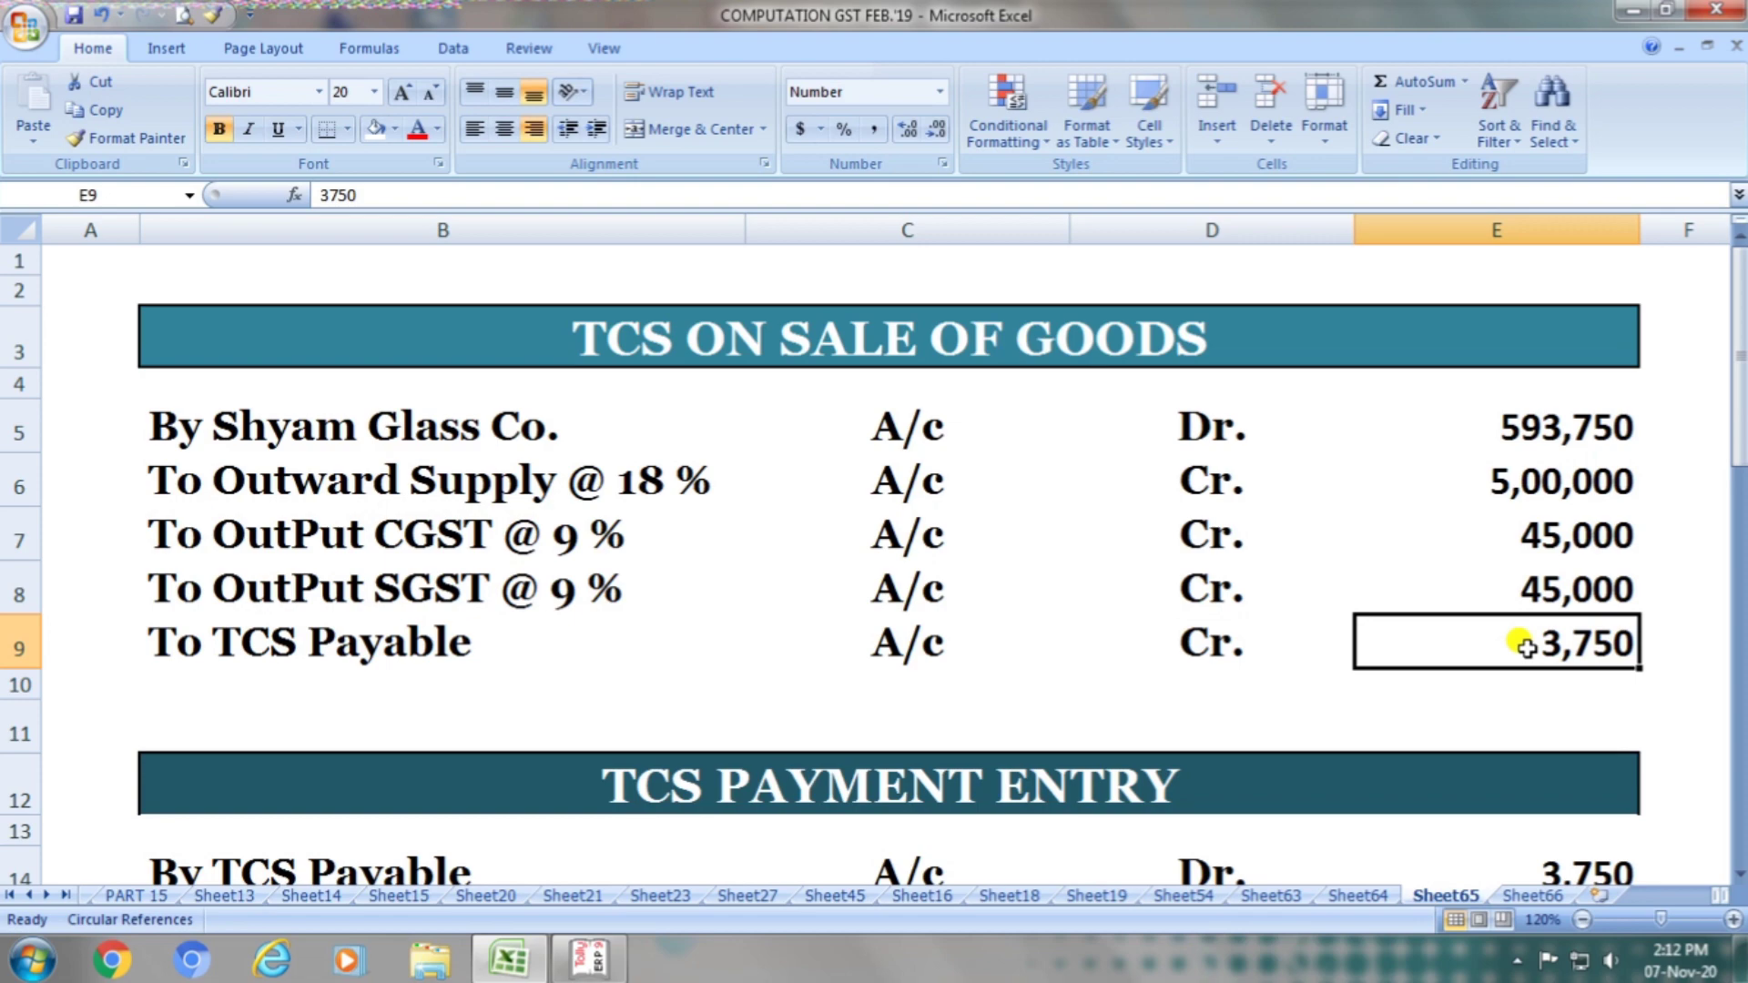
pyautogui.click(1179, 204)
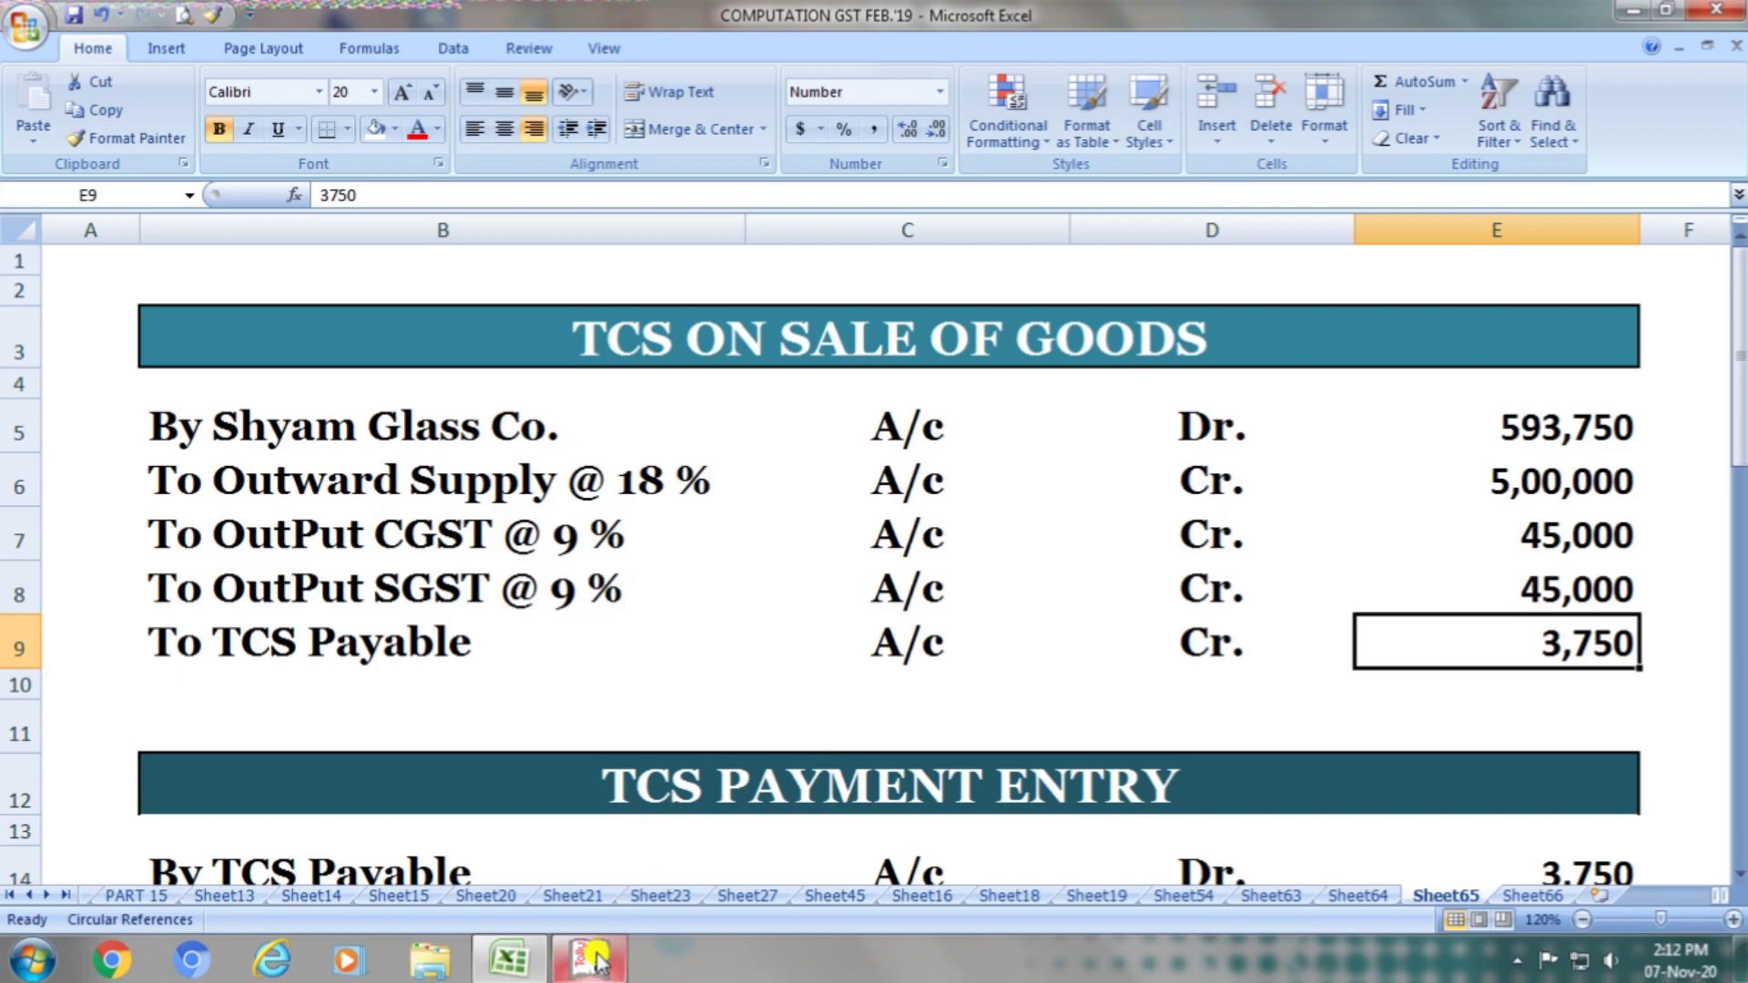
# Step: Switch to Tally.ERP 9 and open a new sales voucher in voucher mode instead of invoice mode
pyautogui.click(593, 958)
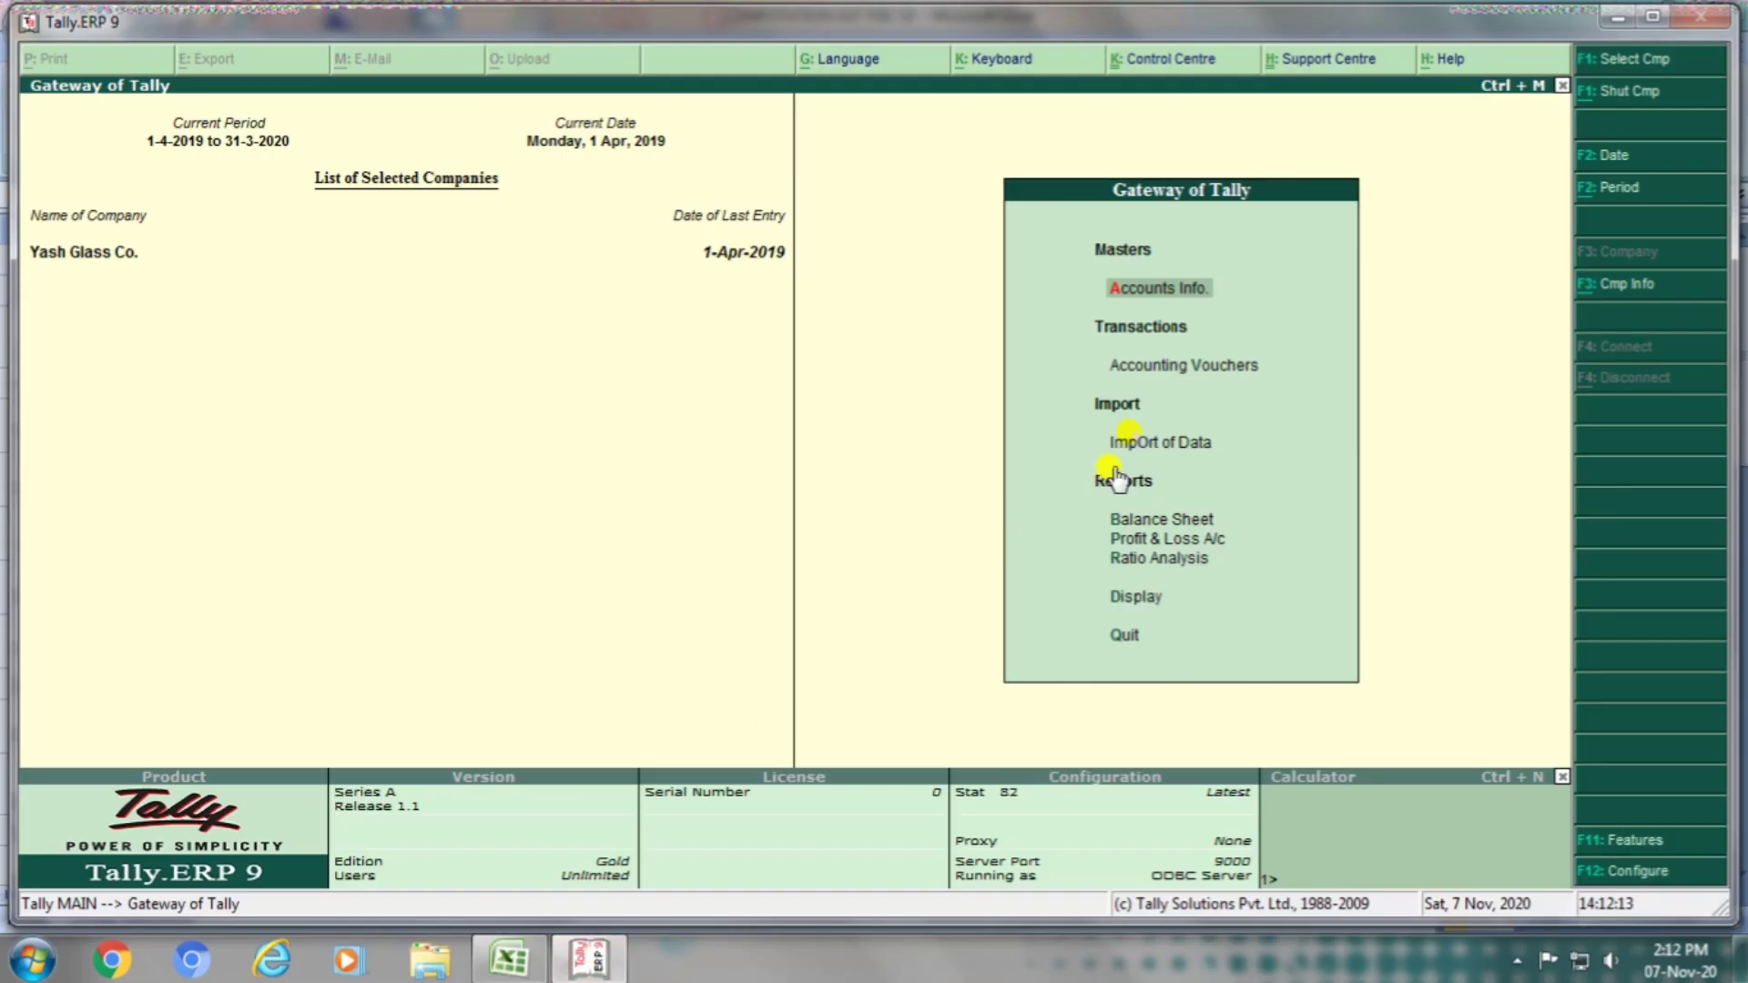
pyautogui.click(1156, 366)
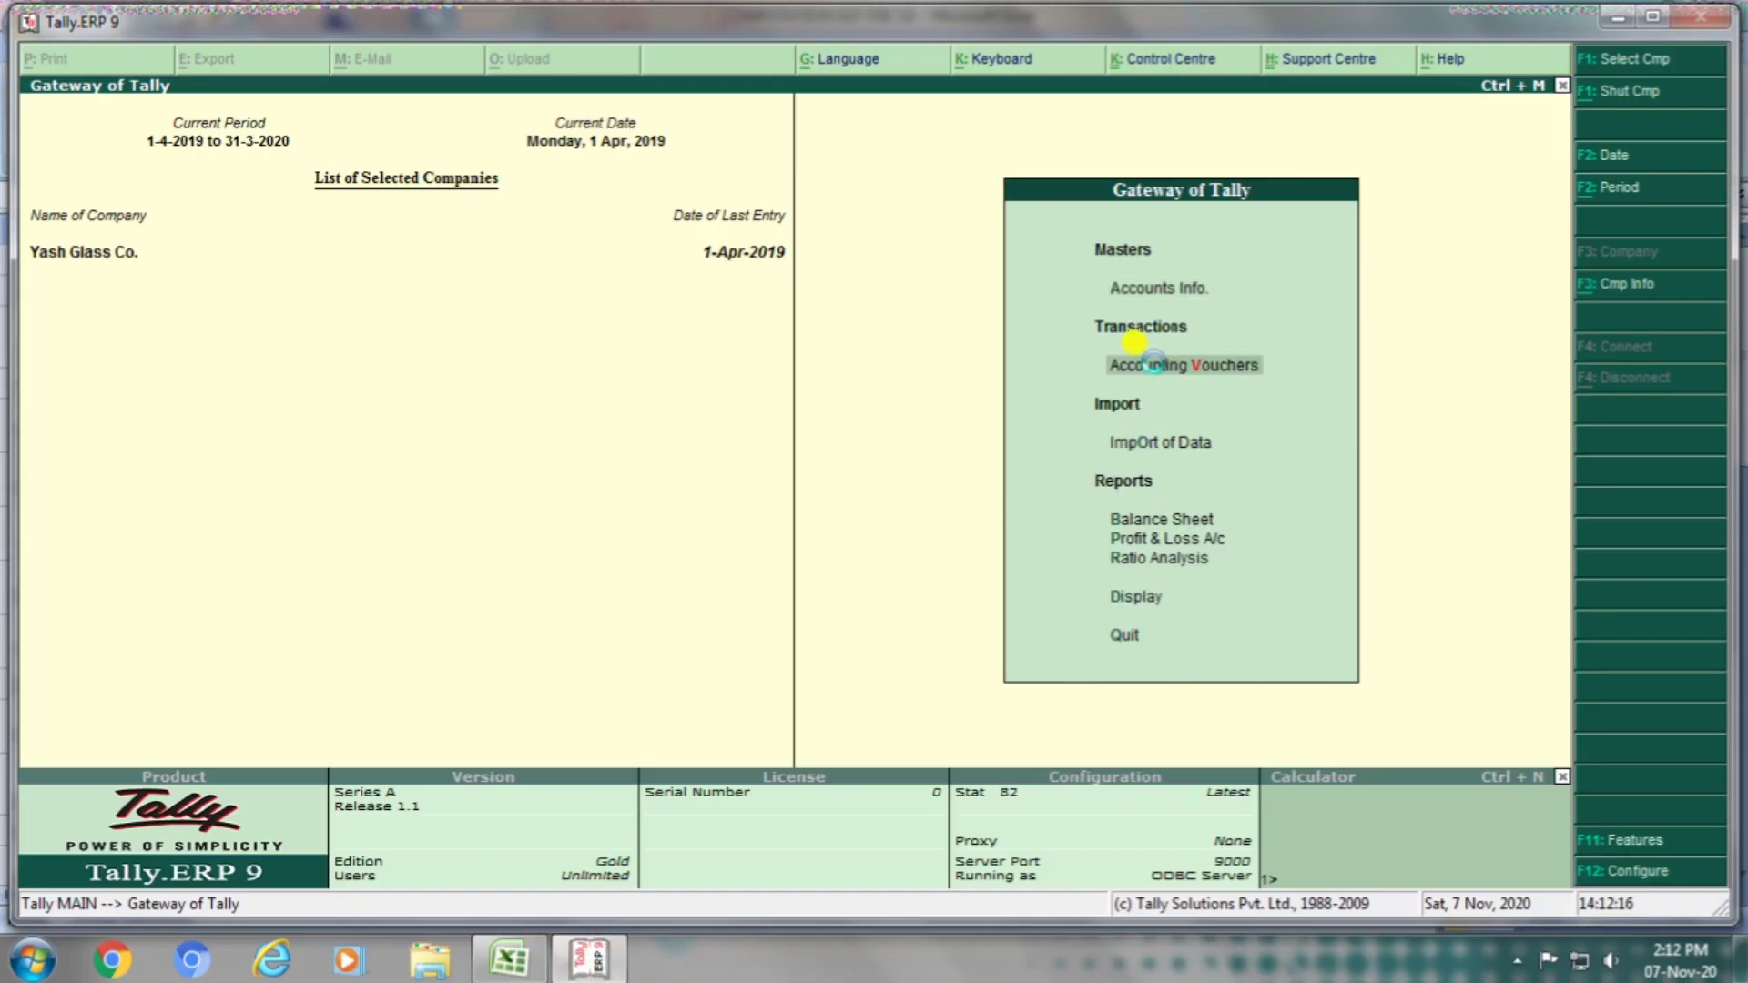
pyautogui.click(1156, 366)
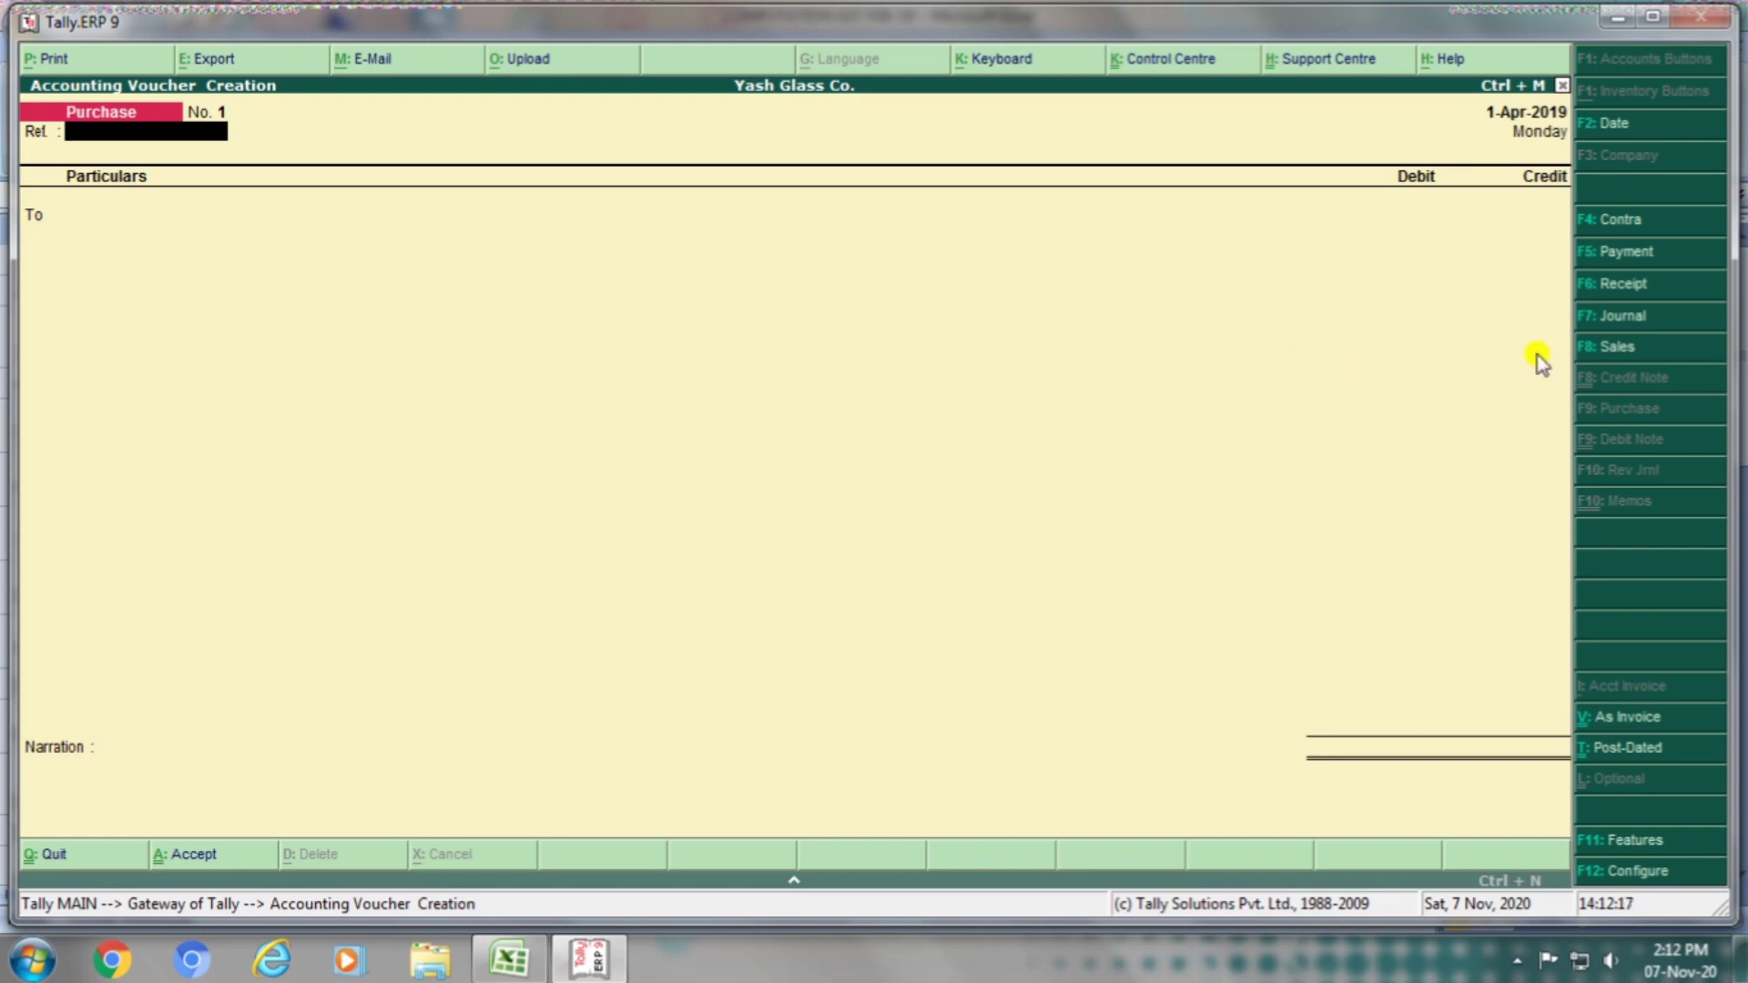
pyautogui.click(1627, 348)
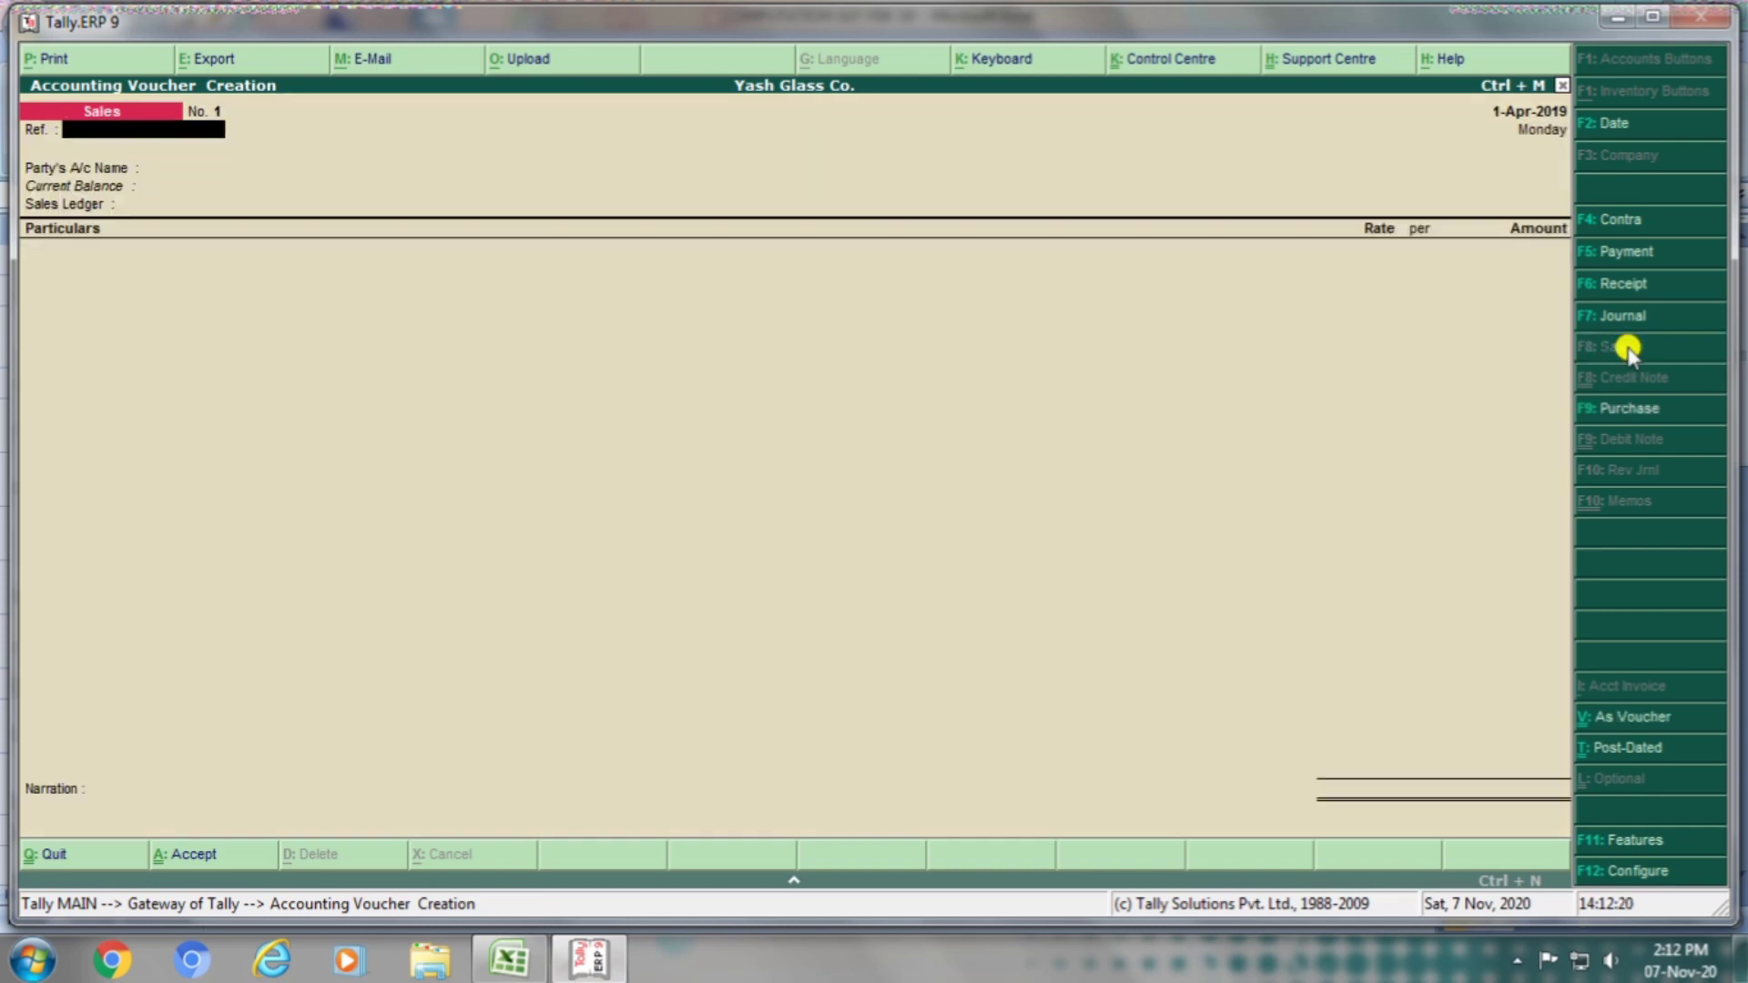
pyautogui.hotkey('ctrl', 'v')
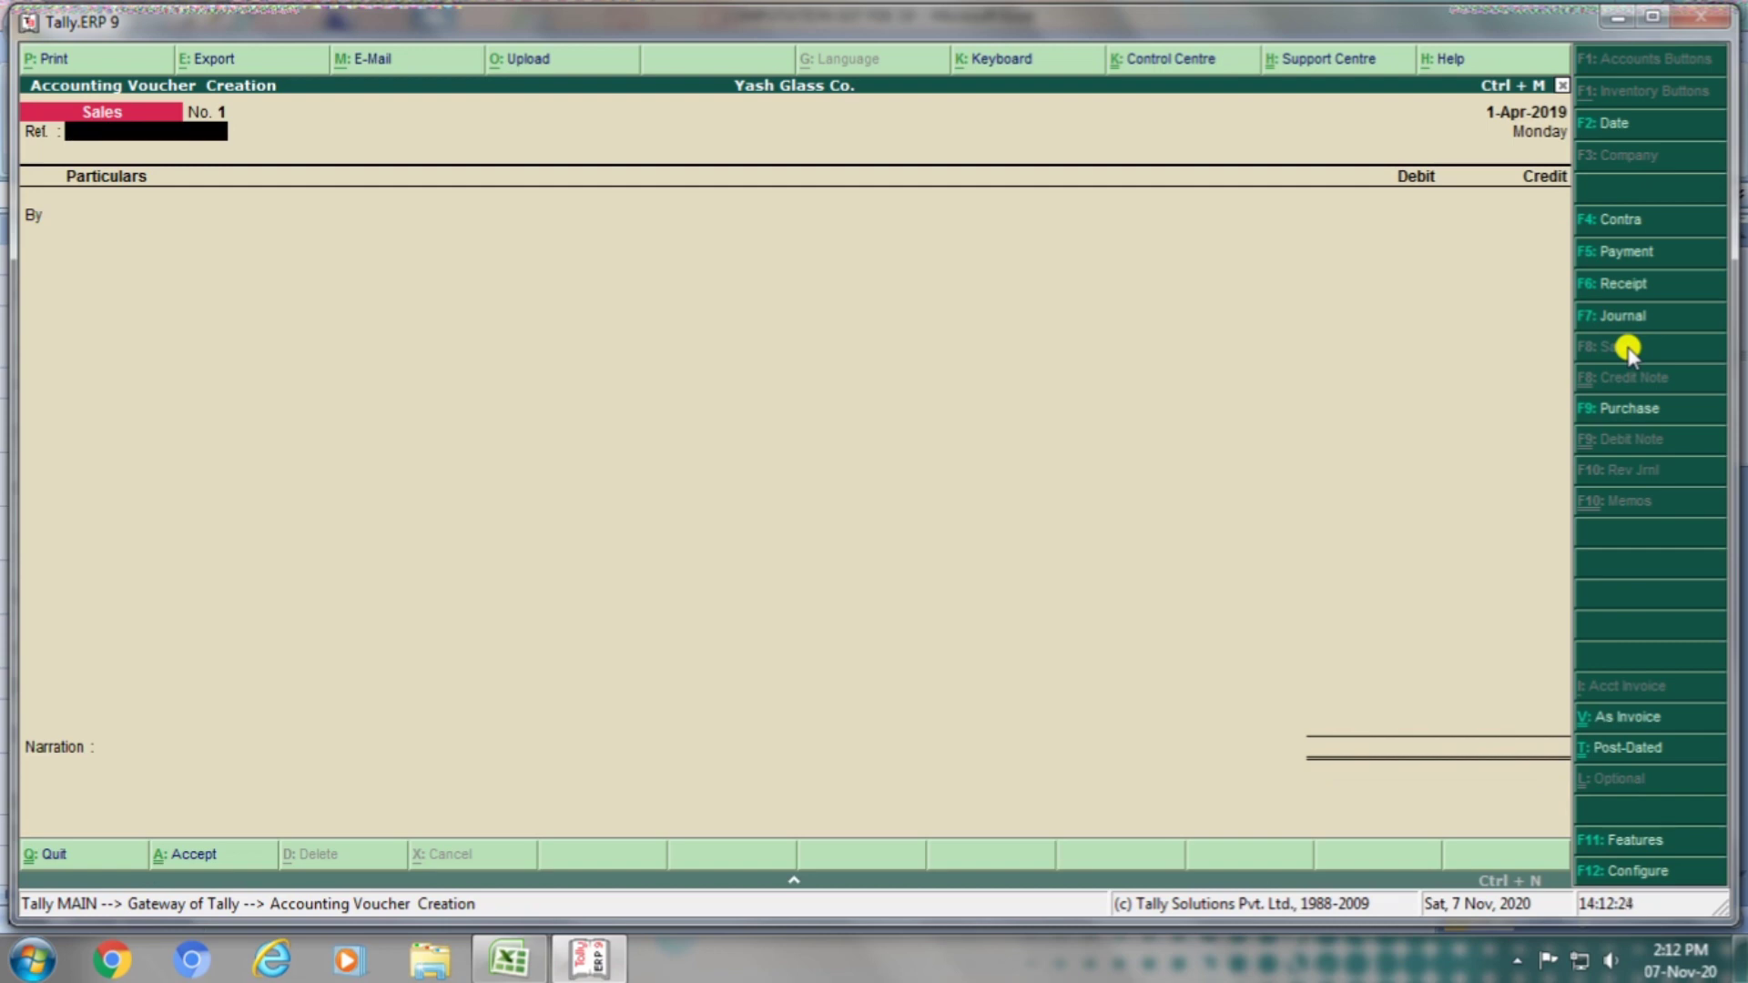
# Step: Enter 01 Dt. 01.04.2019 as the reference of the sales voucher
pyautogui.write('01 dt.')
pyautogui.press('BackSpace')
pyautogui.press('BackSpace')
pyautogui.write('Dt. 01.04.2019')
pyautogui.press('Return')
# Step: Check the debit line in the Excel worksheet and choose Shyam Glass Co. as the debit ledger in the Tally voucher
pyautogui.hotkey('alt', 'Tab')
pyautogui.hotkey('alt', 'Tab')
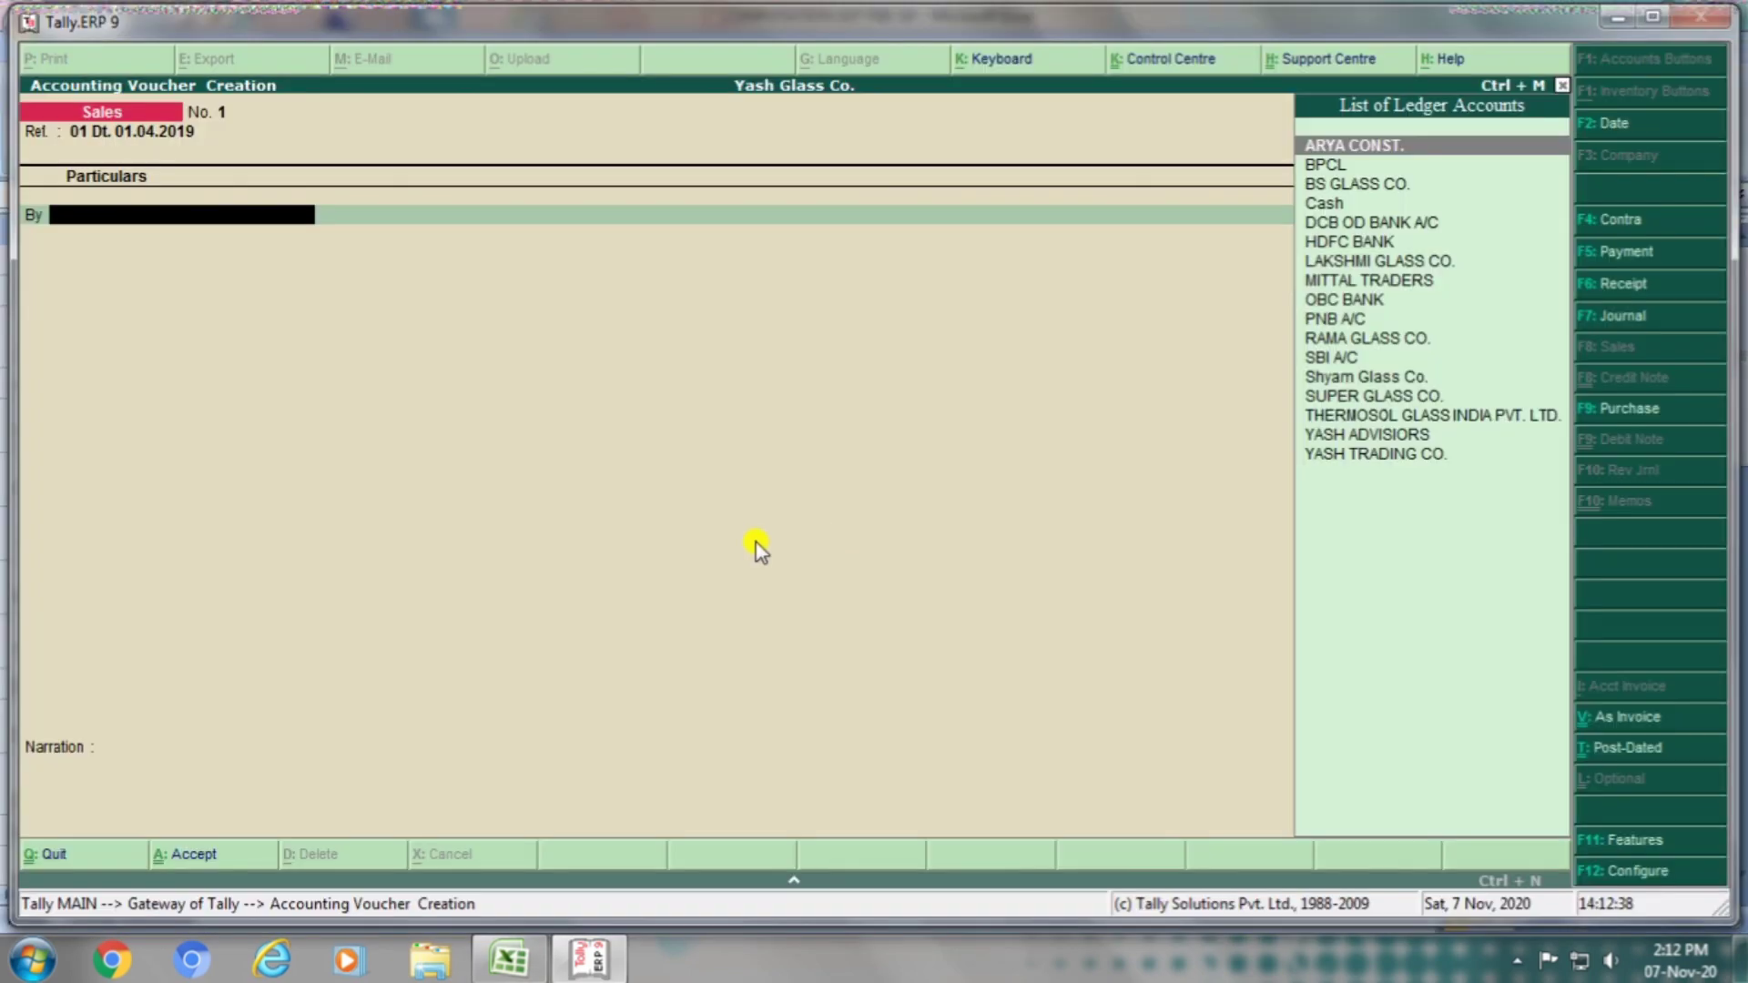
pyautogui.hotkey('alt', 'Tab')
pyautogui.click(478, 411)
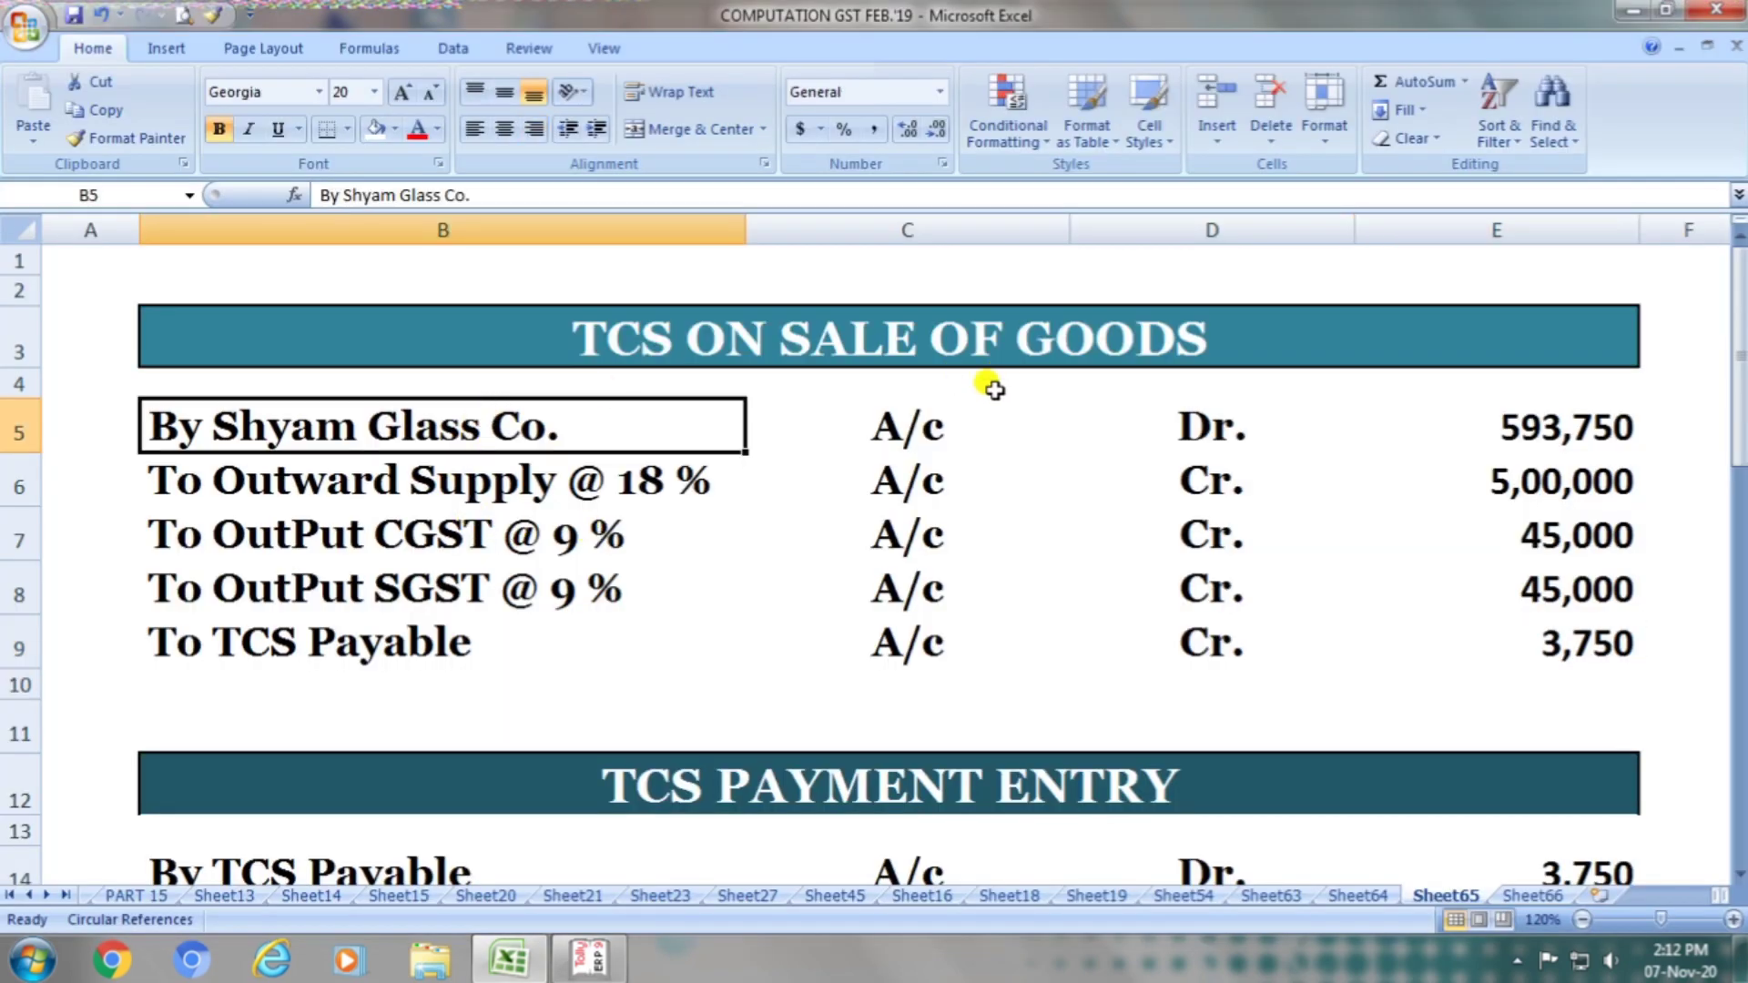
pyautogui.click(943, 408)
pyautogui.click(1243, 414)
pyautogui.click(1469, 411)
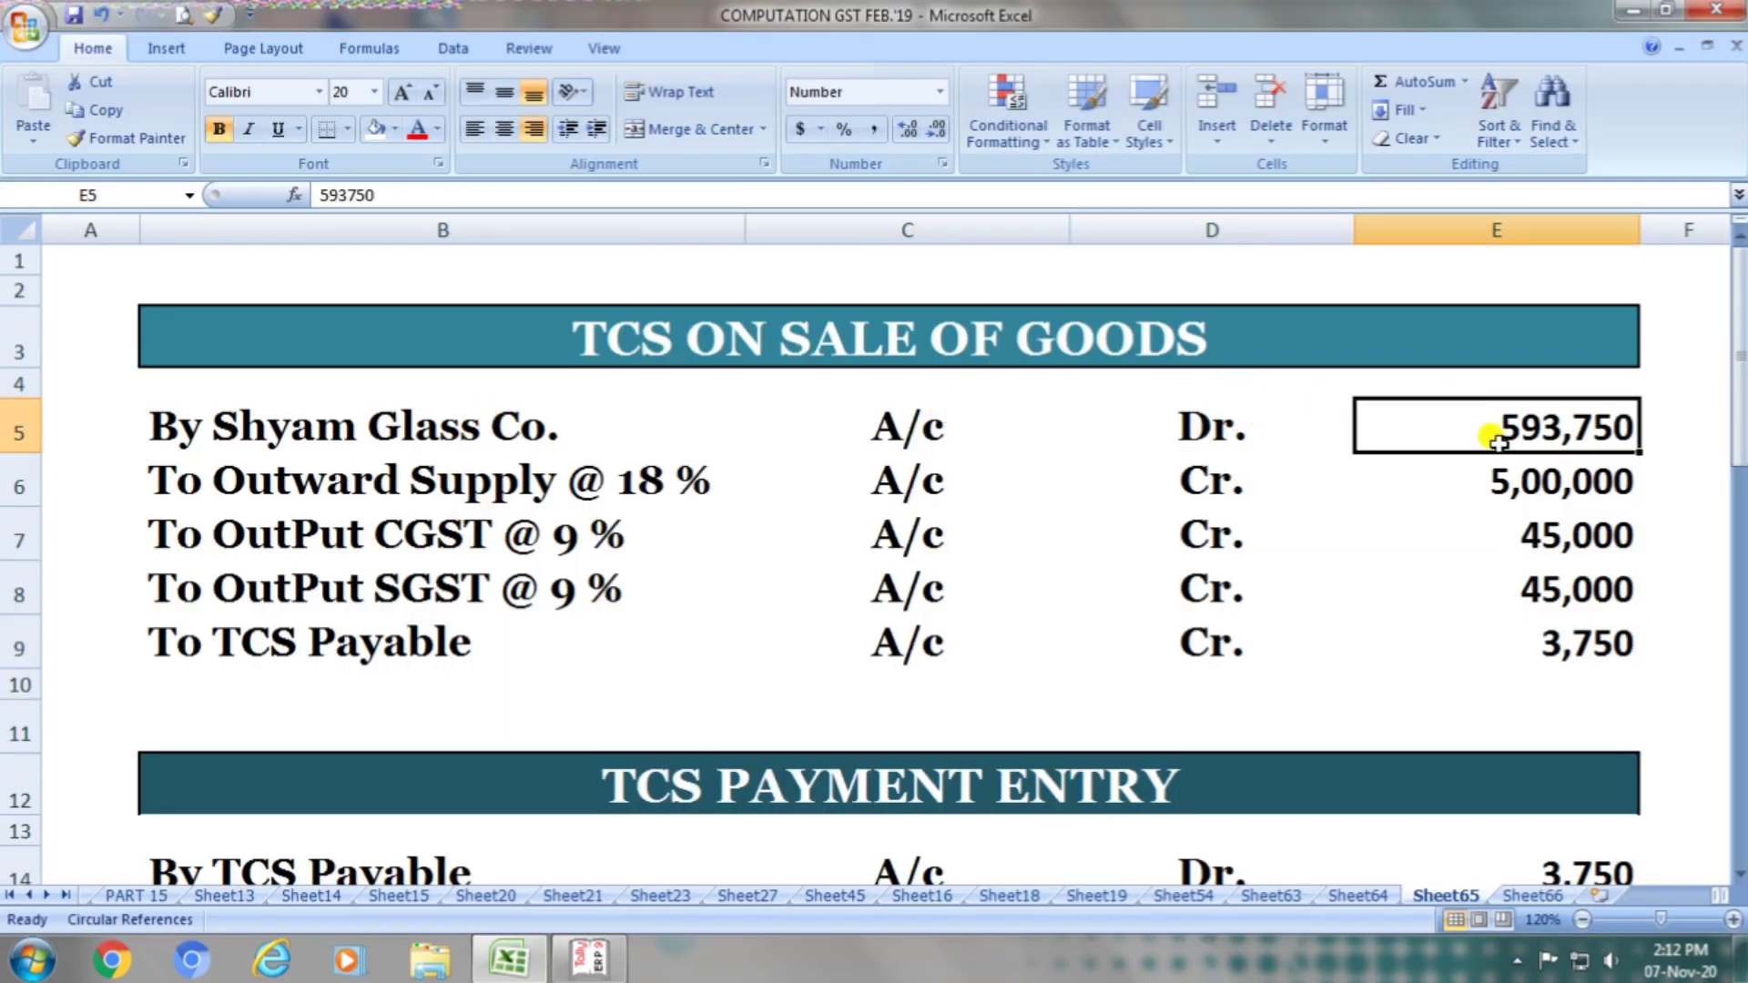
pyautogui.hotkey('alt', 'Tab')
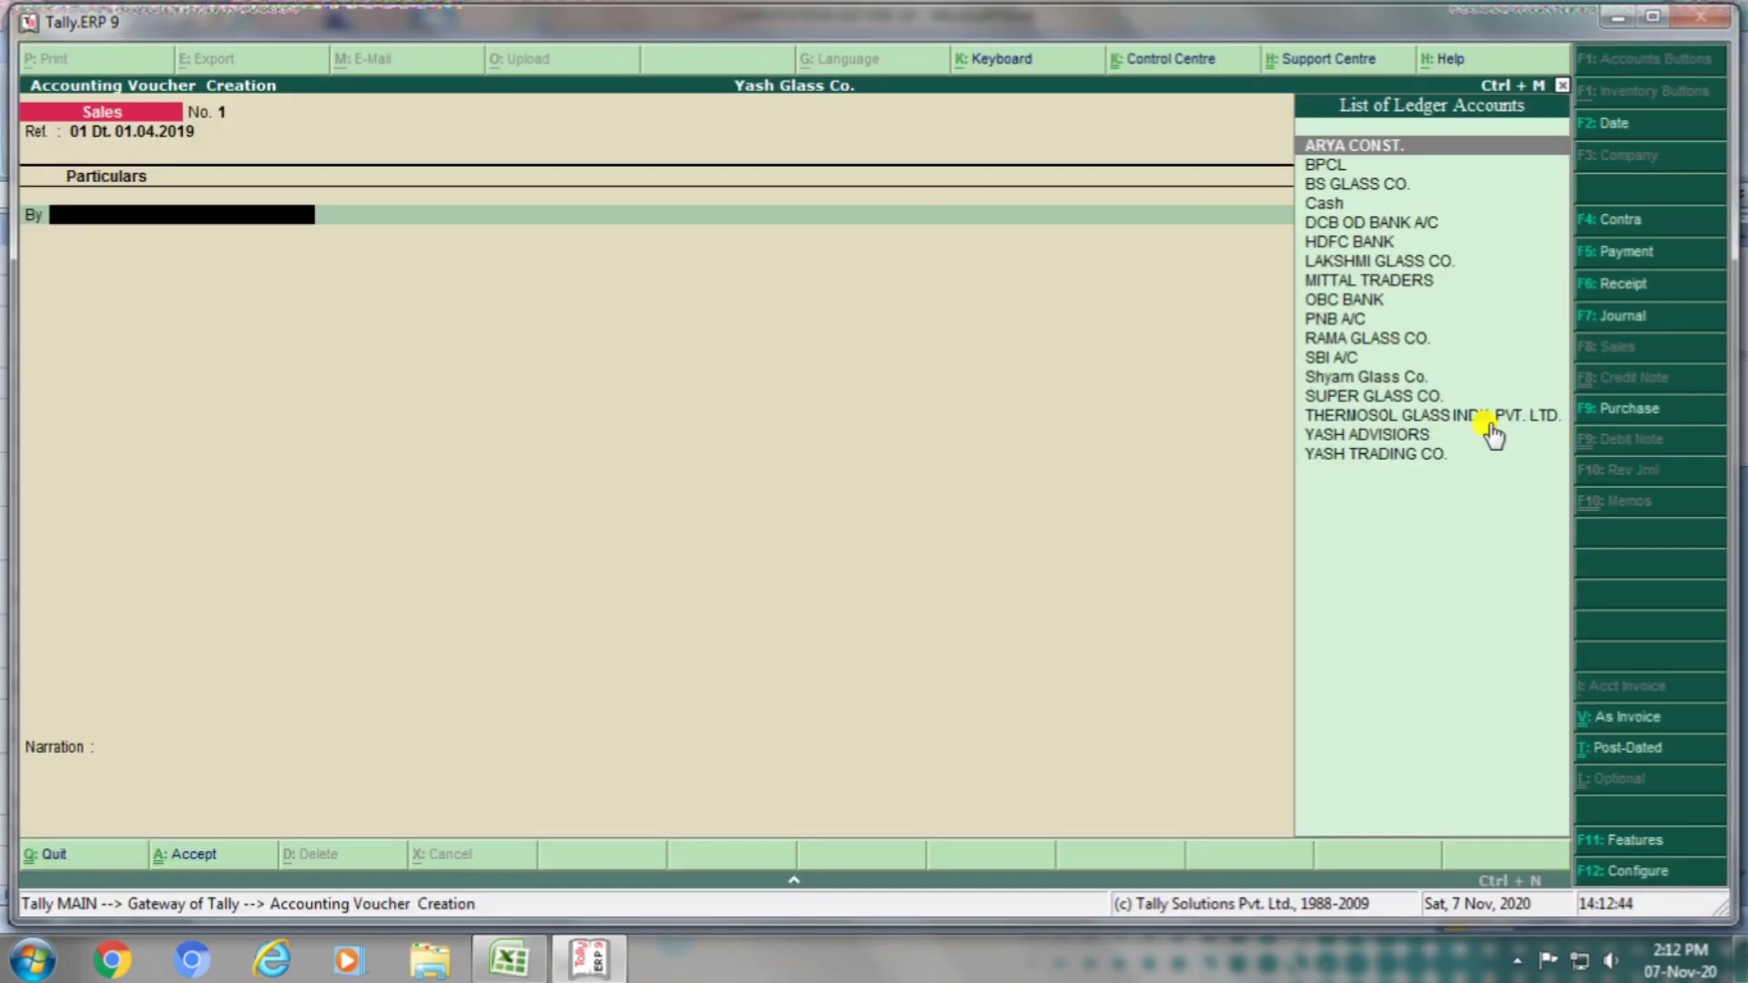
pyautogui.write('Shya')
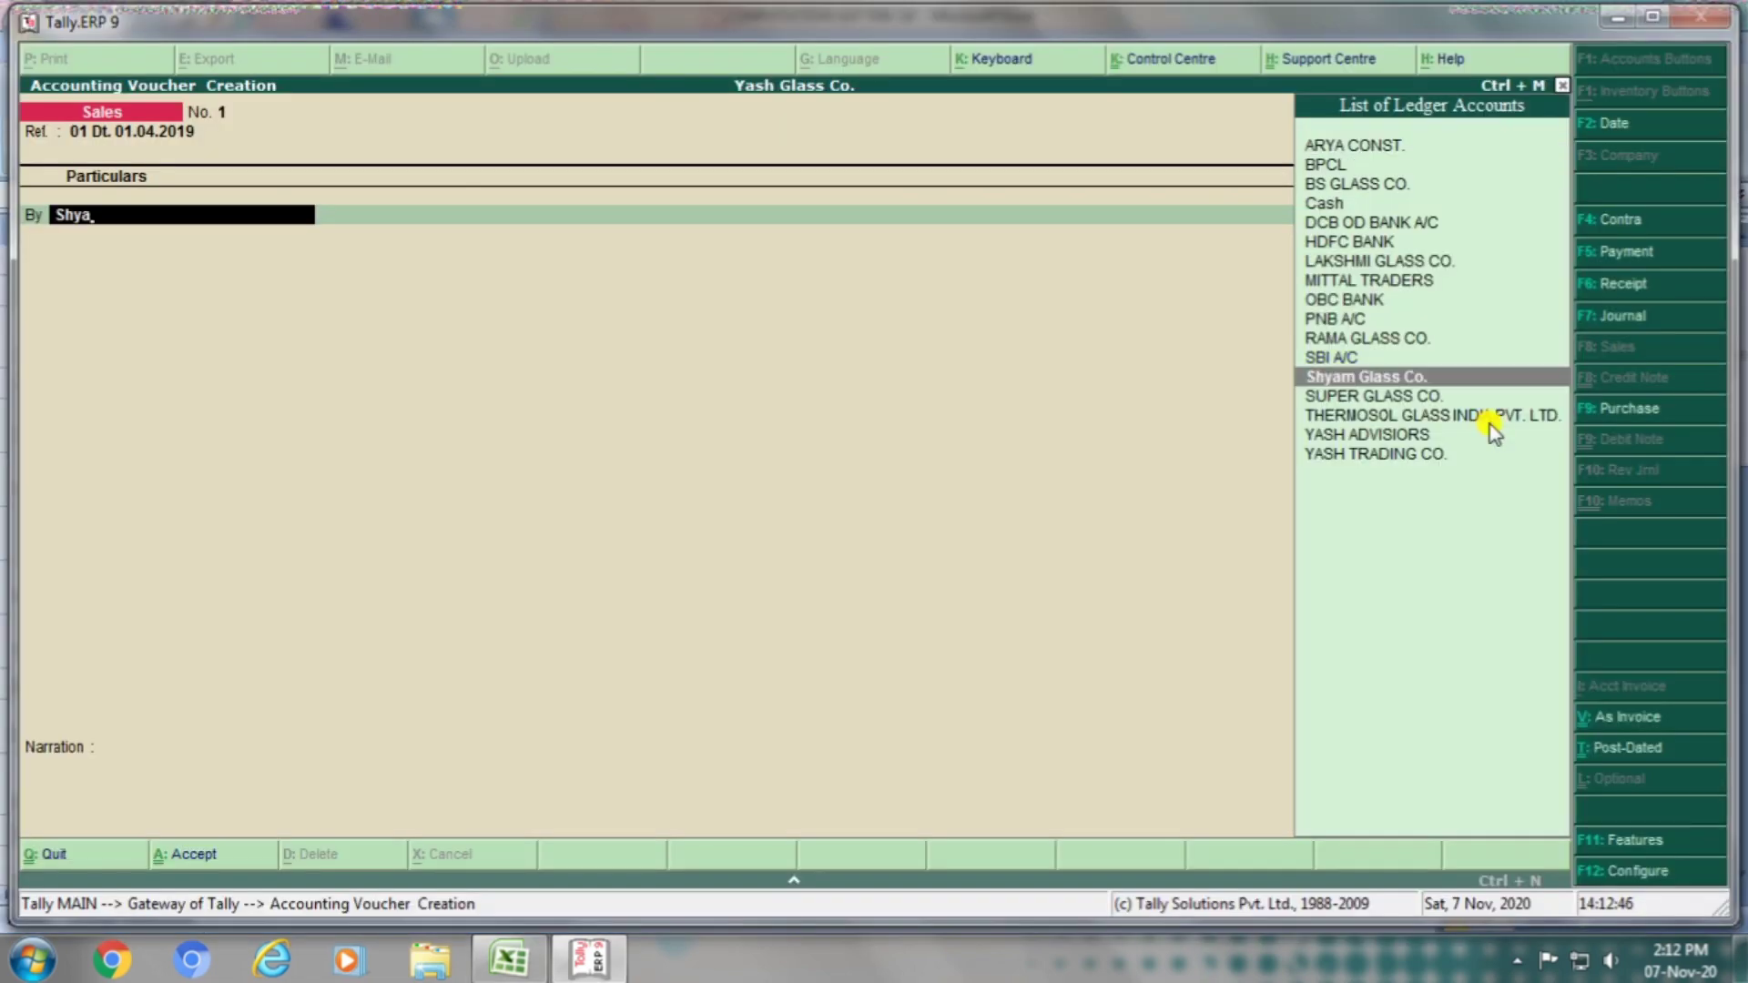
pyautogui.press('Return')
# Step: Set the debit amount for Shyam Glass Co. to 593750, checking it against the Excel worksheet
pyautogui.hotkey('alt', 'Tab')
pyautogui.hotkey('alt', 'Tab')
pyautogui.write('593')
pyautogui.hotkey('alt', 'Tab')
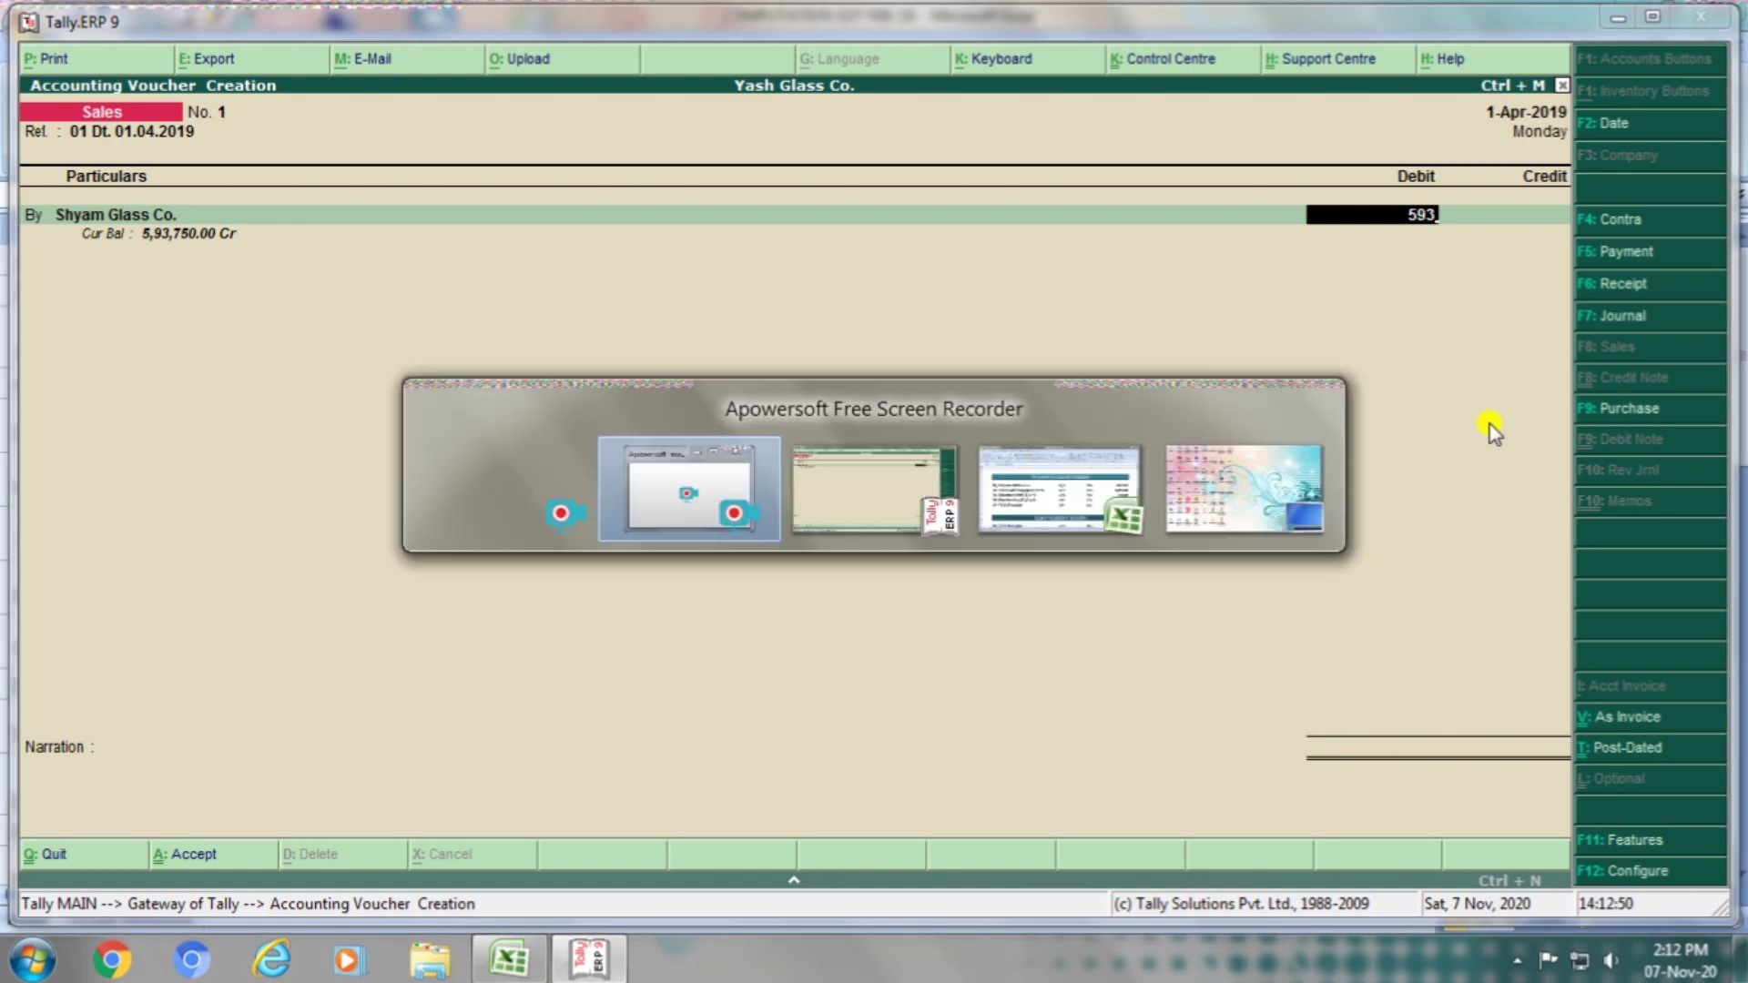
pyautogui.hotkey('alt', 'Tab')
pyautogui.hotkey('alt', 'Tab')
pyautogui.hotkey('alt', 'Tab')
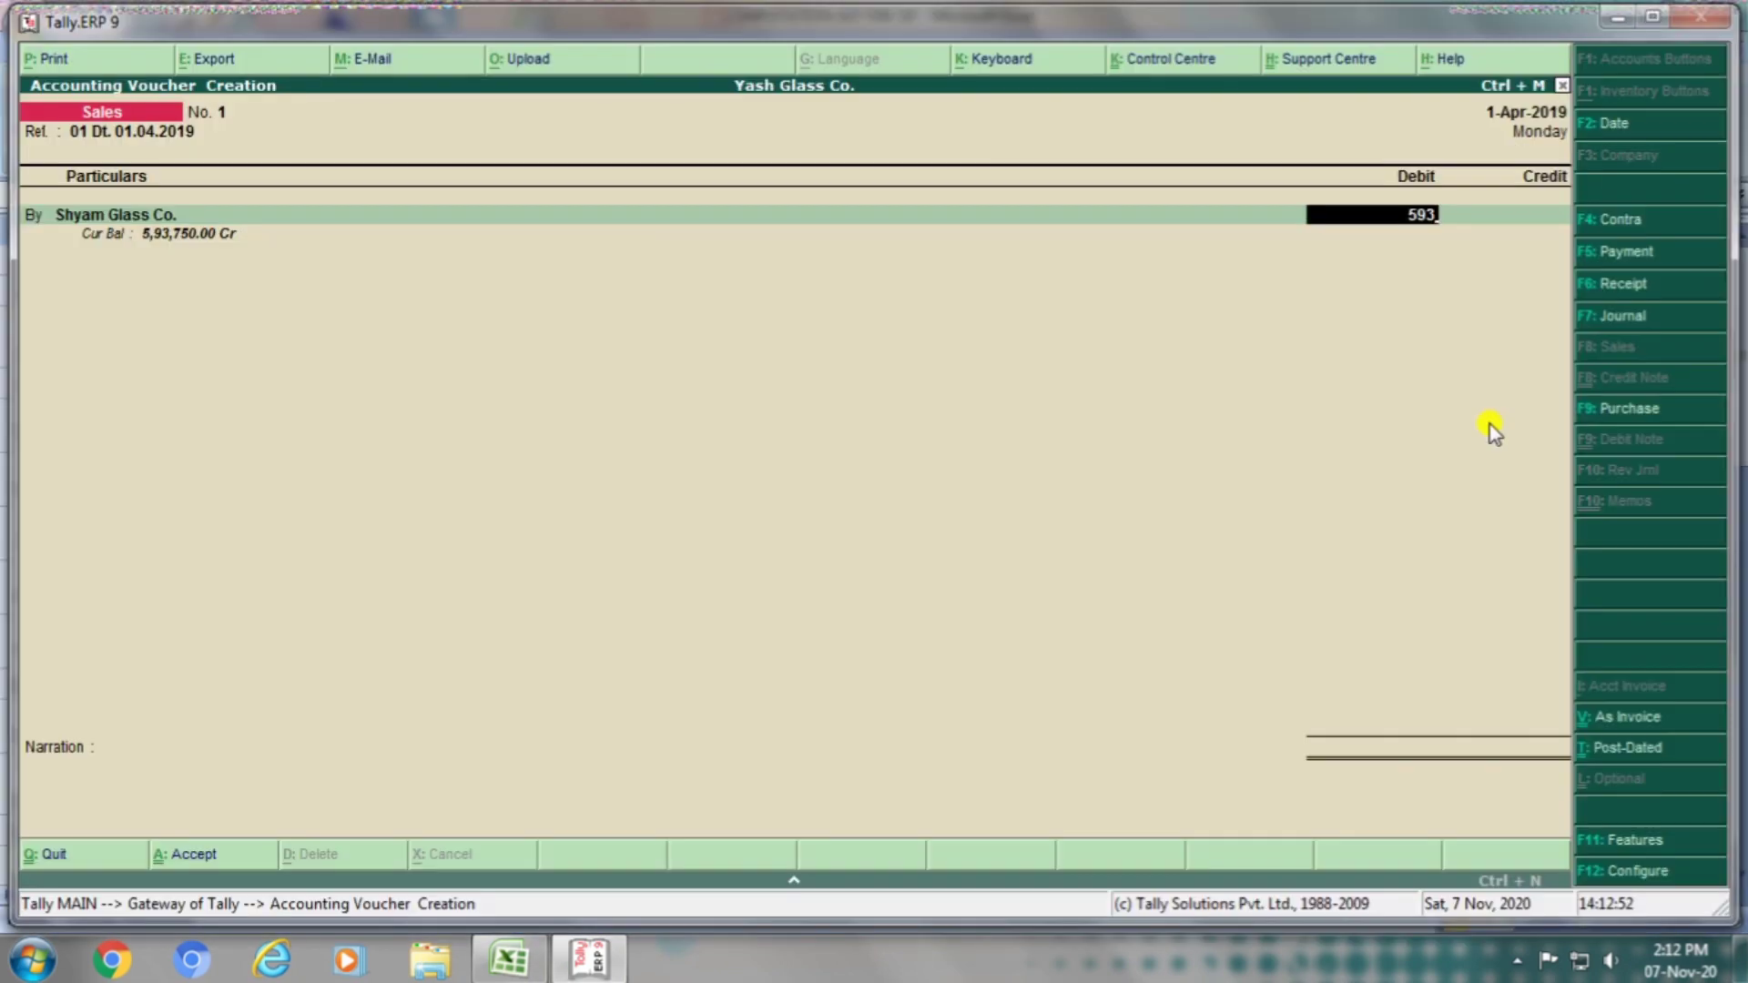
pyautogui.write('750')
pyautogui.press('Return')
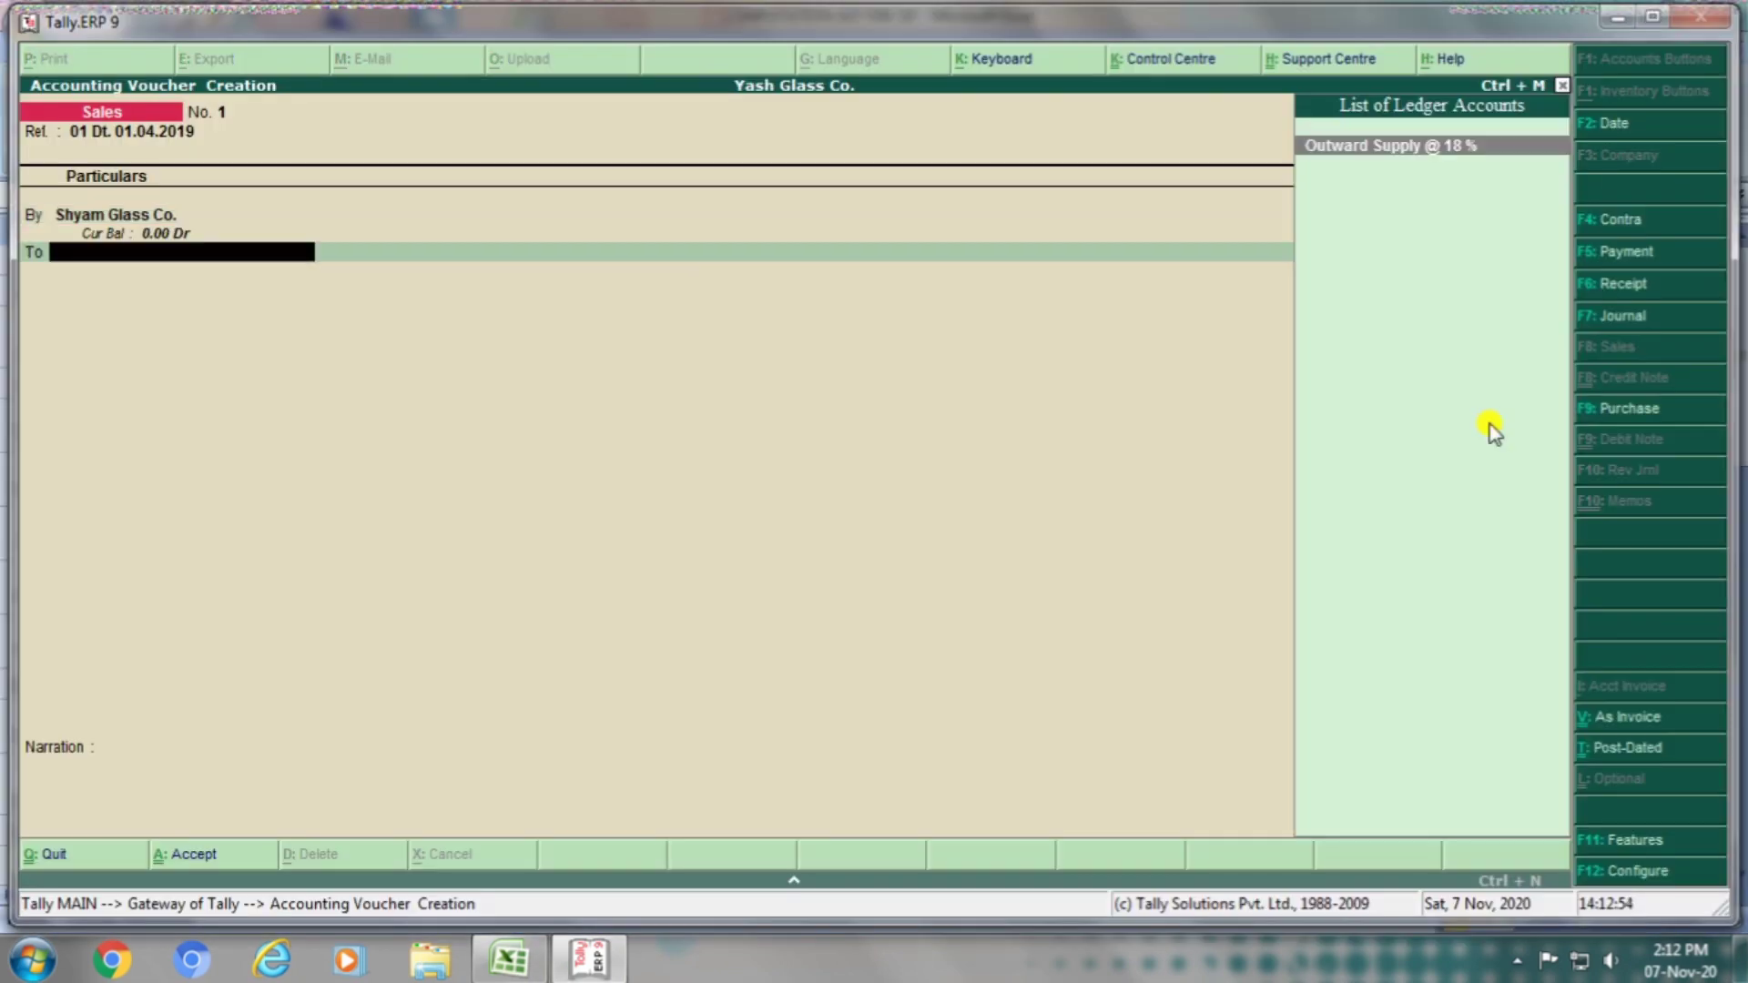
# Step: Check the Outward Supply line in the Excel worksheet and choose Outward Supply @ 18 % as the first credit ledger in the Tally voucher
pyautogui.hotkey('alt', 'Tab')
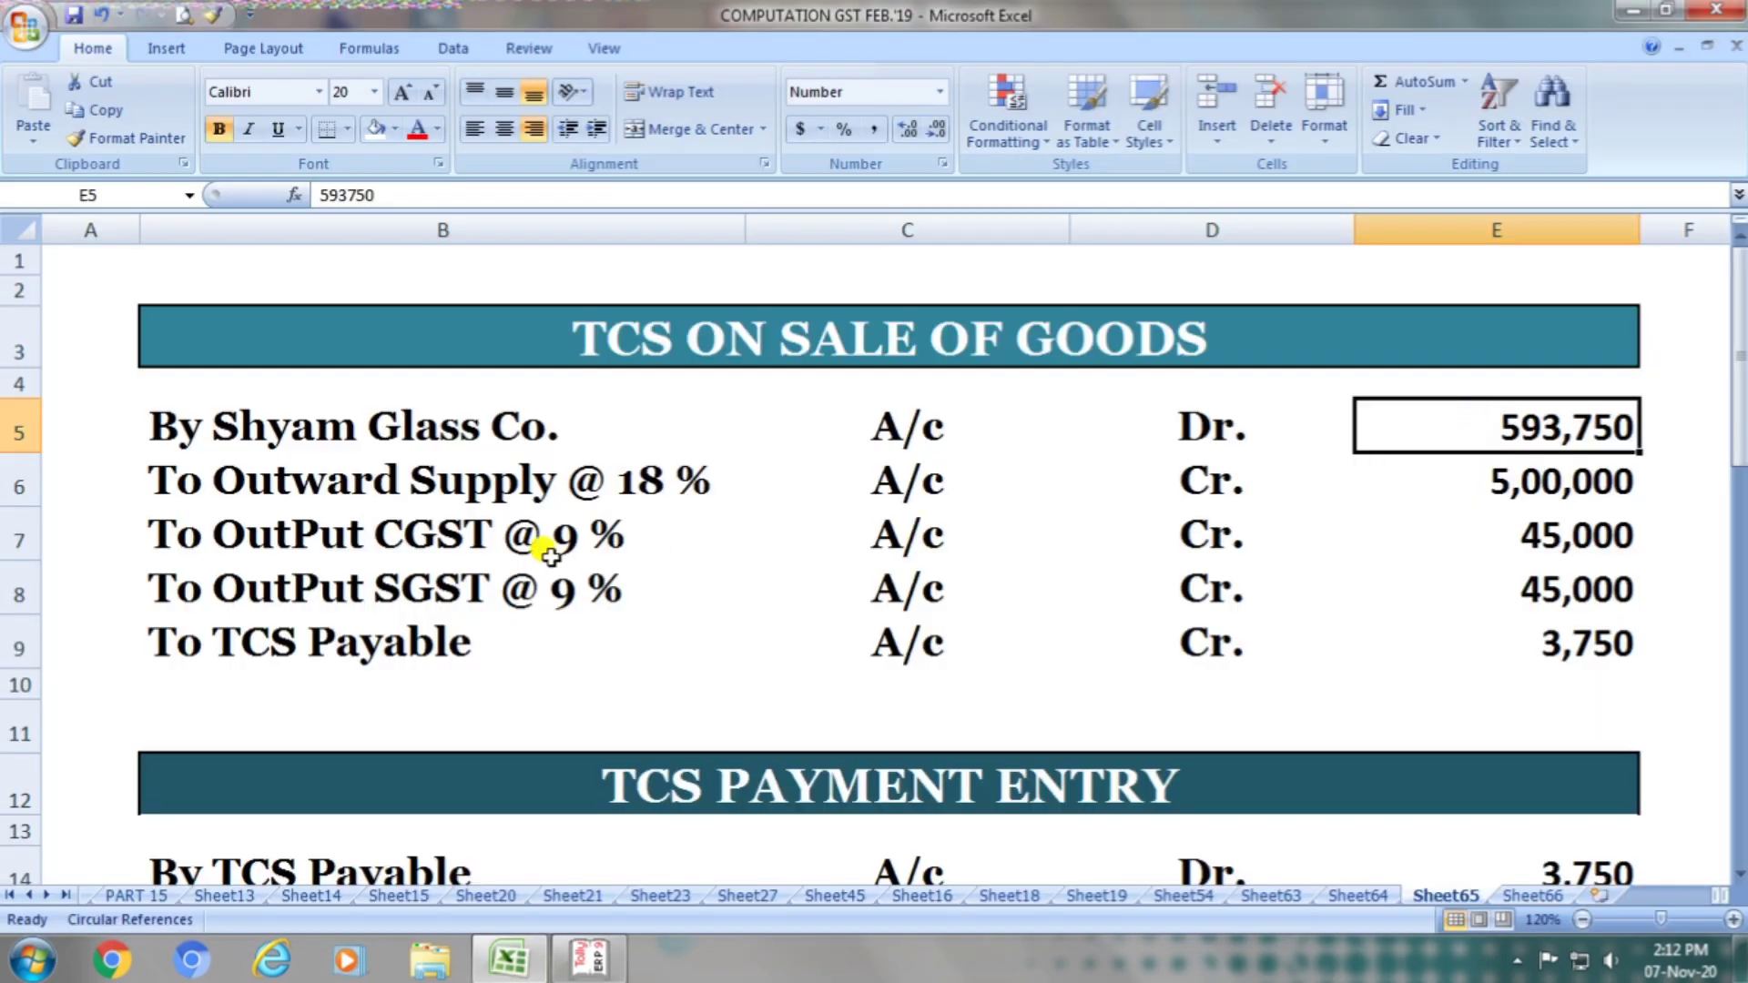
pyautogui.click(506, 489)
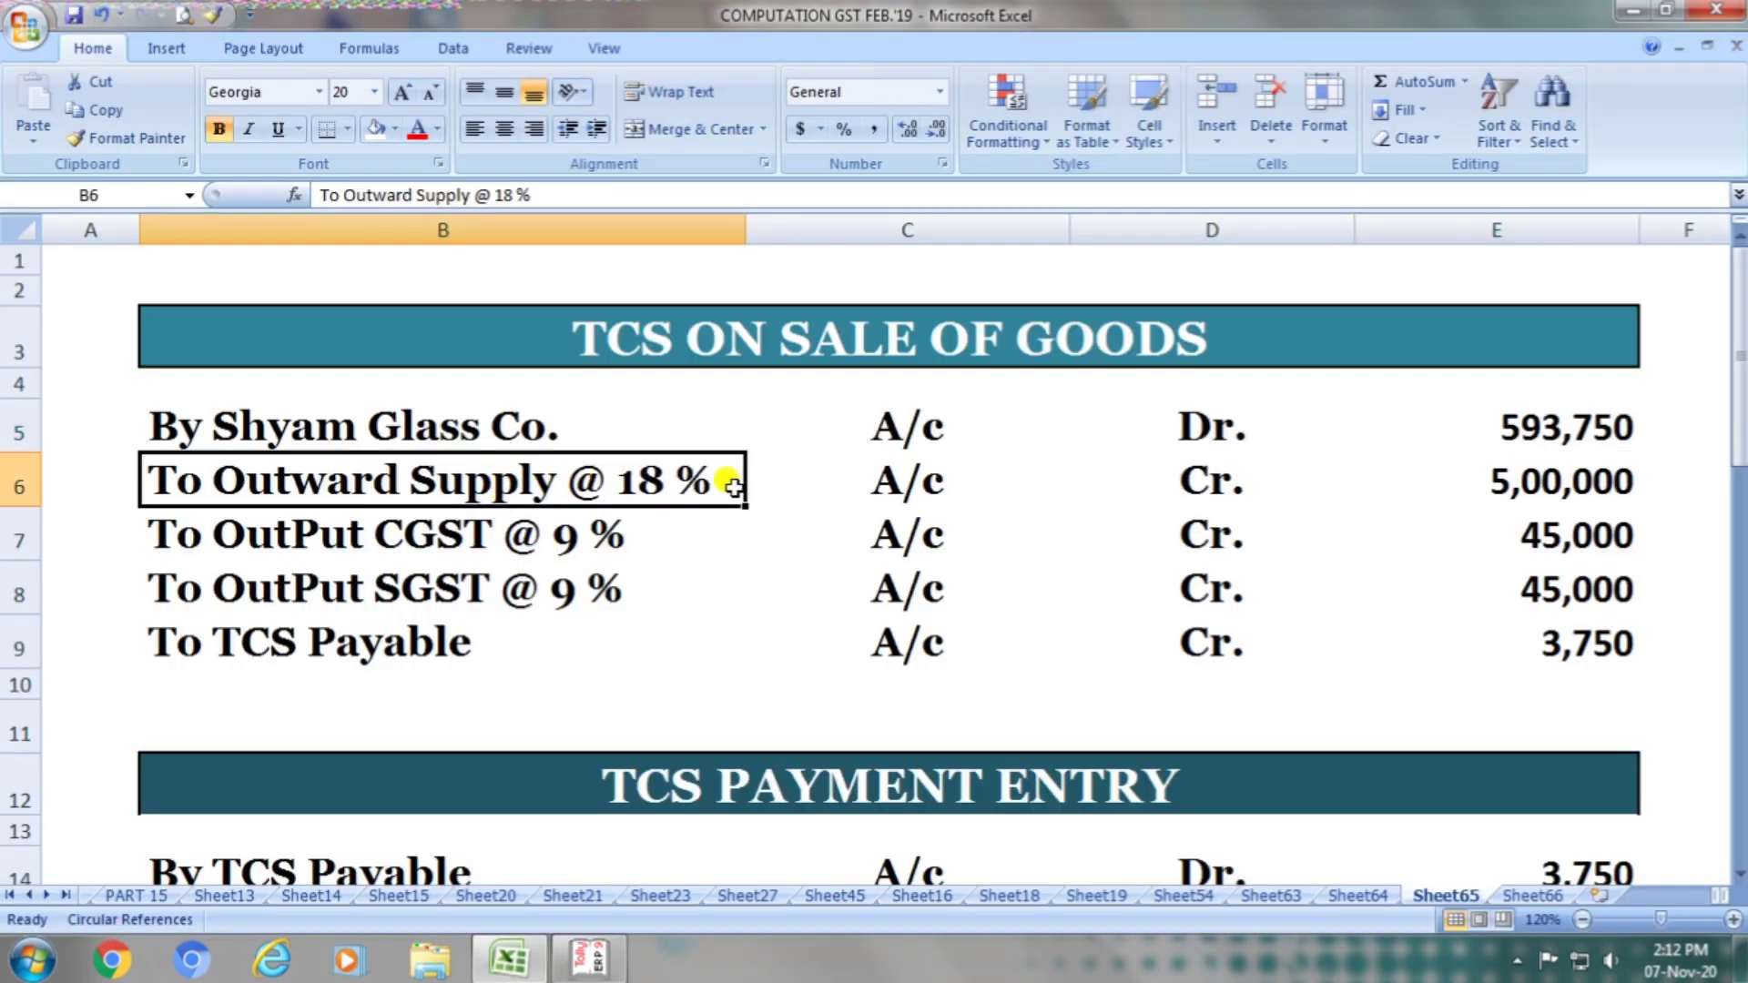
pyautogui.click(878, 472)
pyautogui.click(1168, 474)
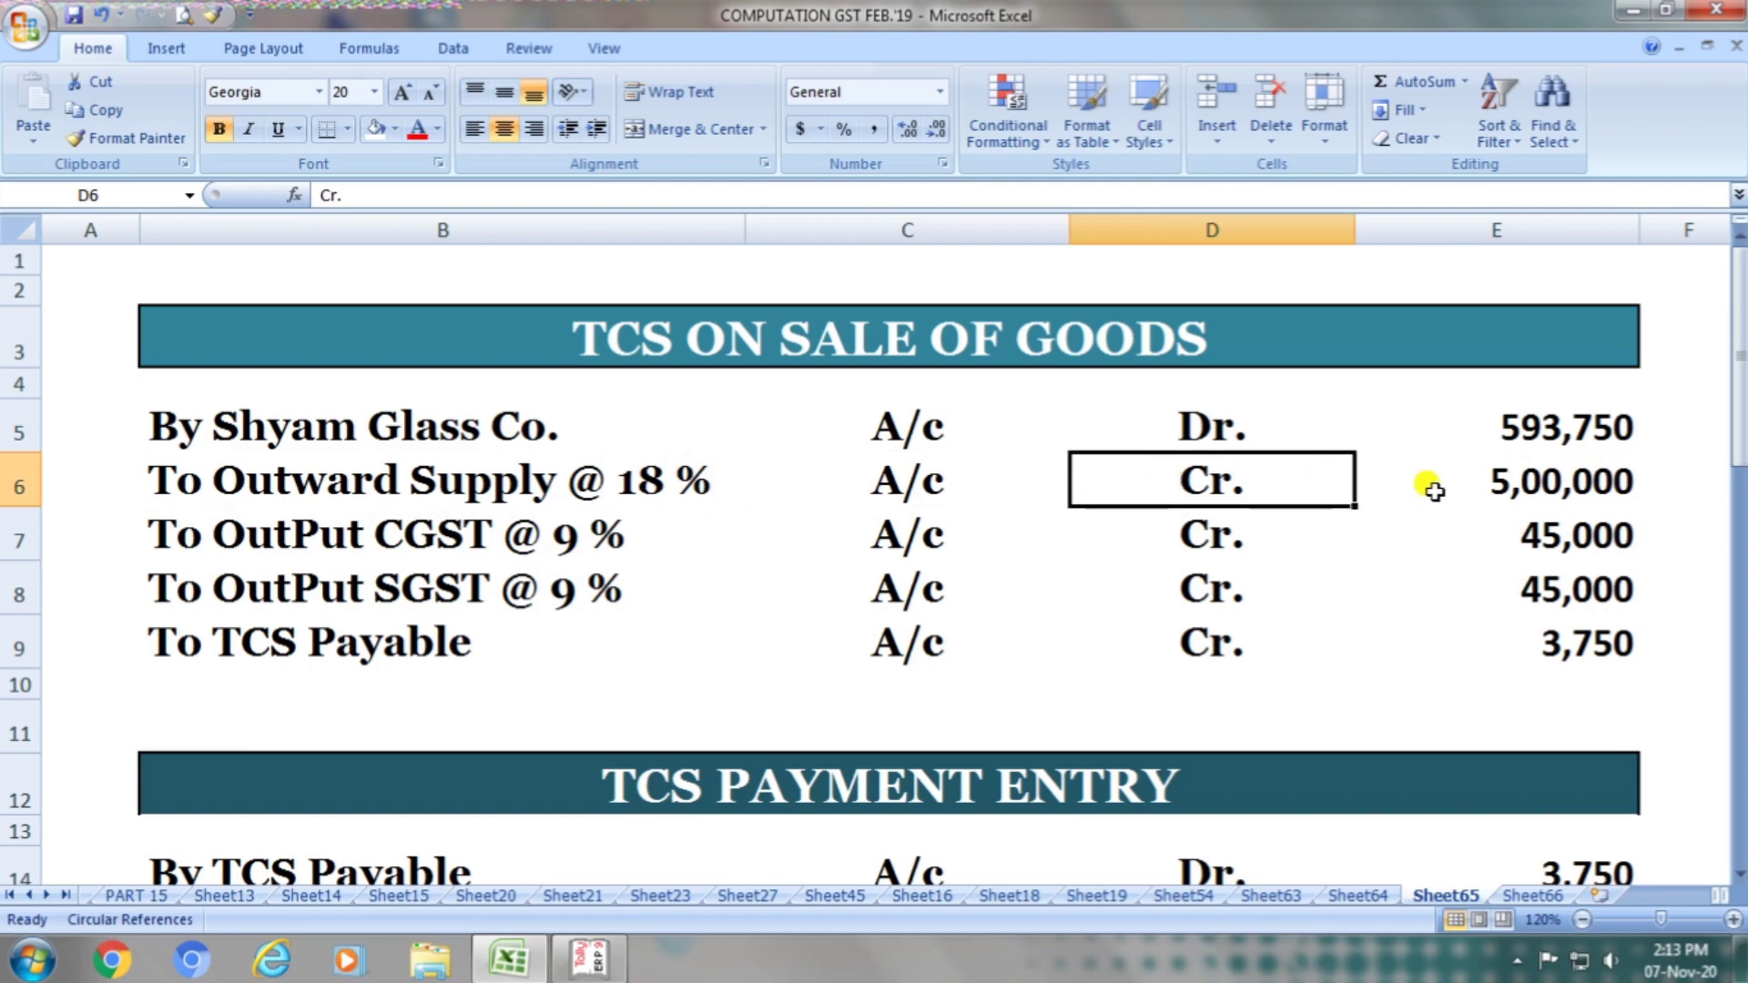
pyautogui.click(1496, 480)
pyautogui.hotkey('alt', 'Tab')
pyautogui.write('Out')
pyautogui.press('Return')
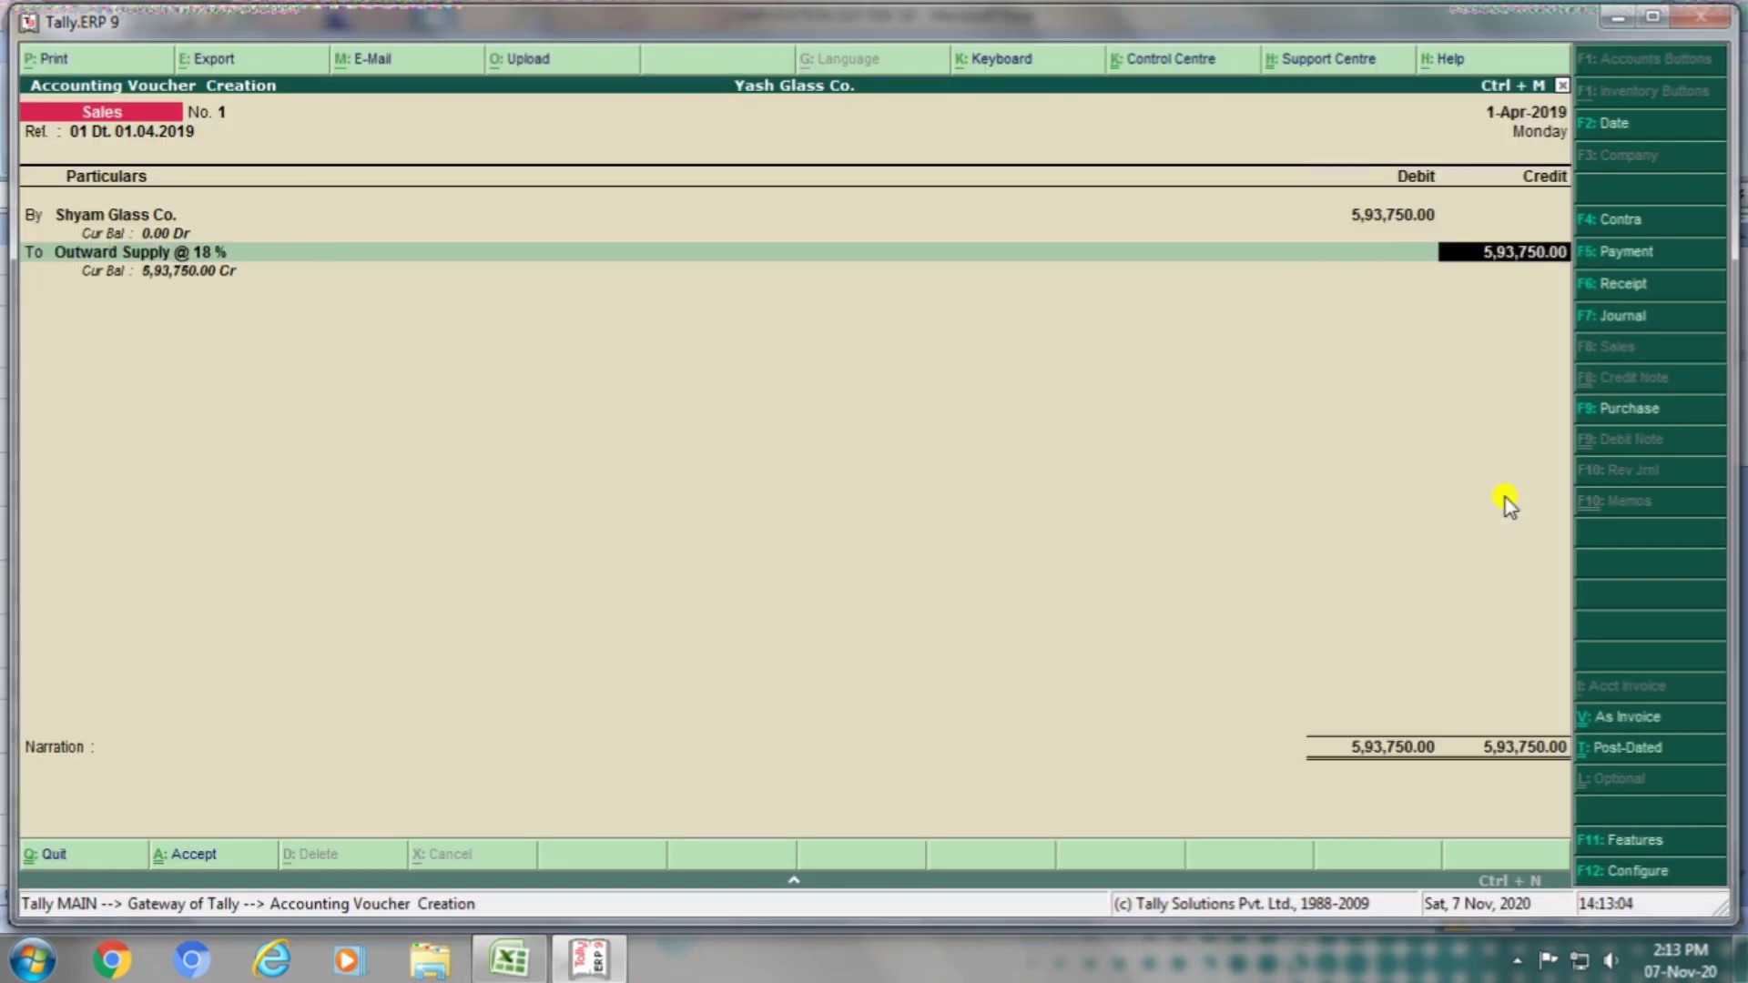
# Step: Set the credit amount for Outward Supply @ 18 % to 500000, checking it against the Excel worksheet
pyautogui.hotkey('alt', 'Tab')
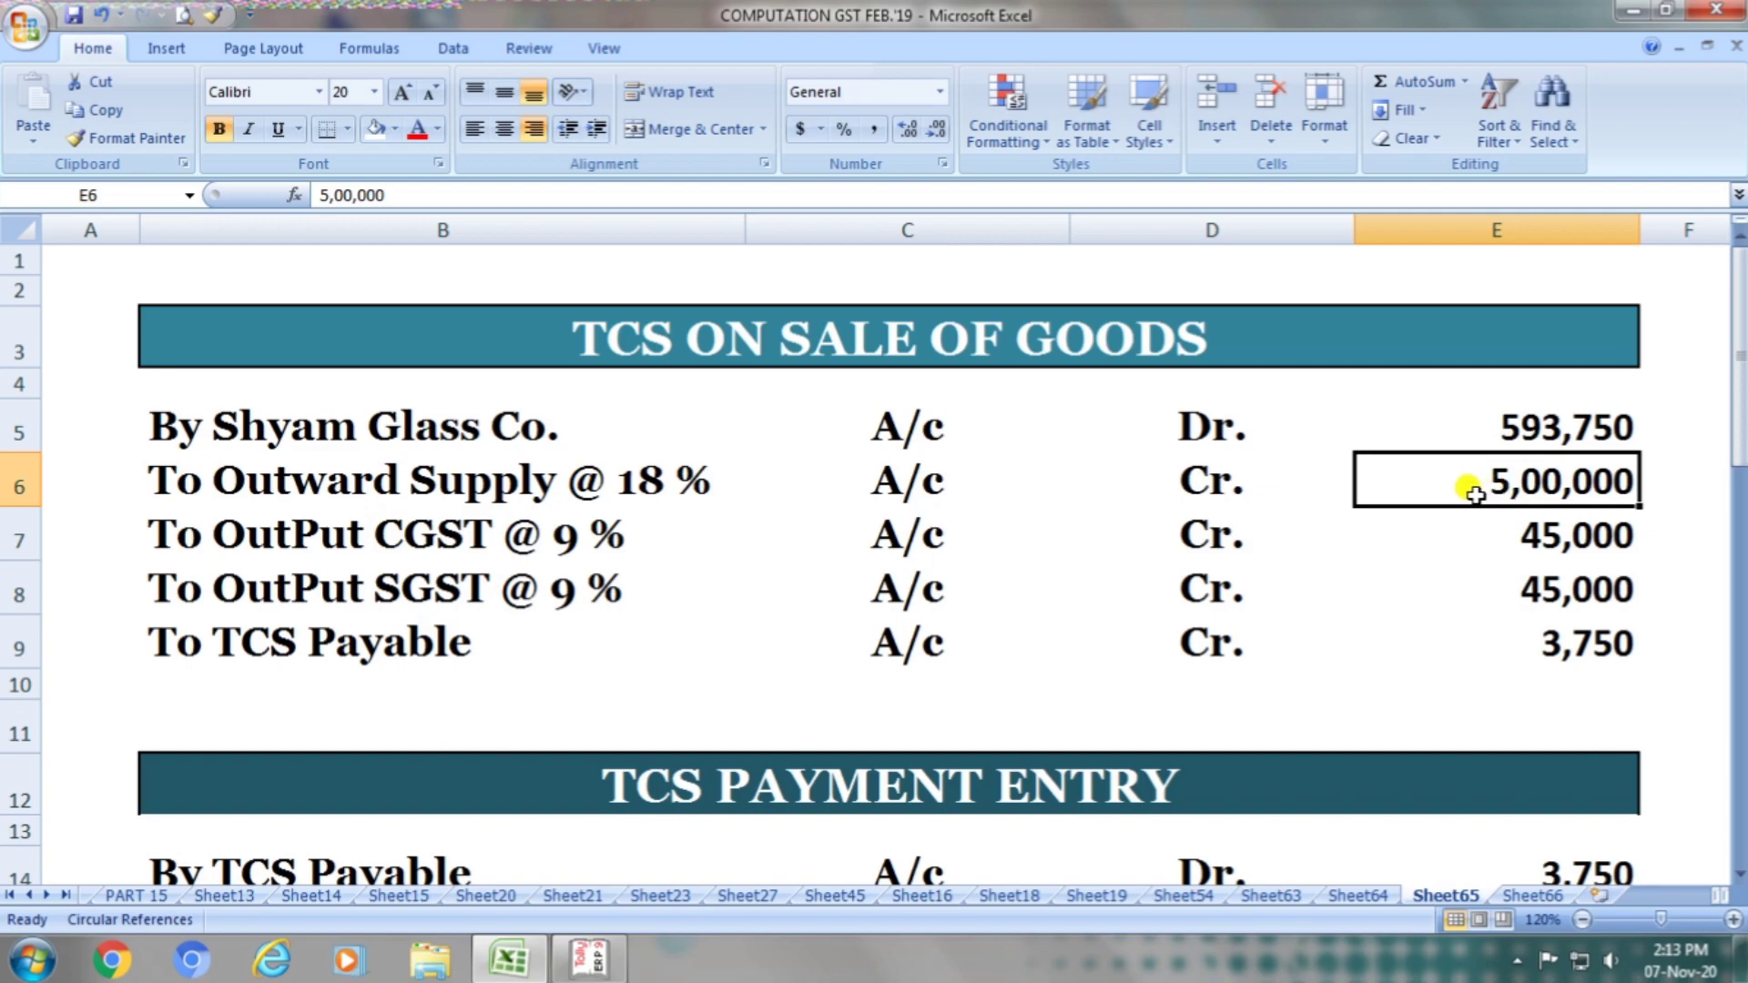
pyautogui.hotkey('alt', 'Tab')
pyautogui.write('5000')
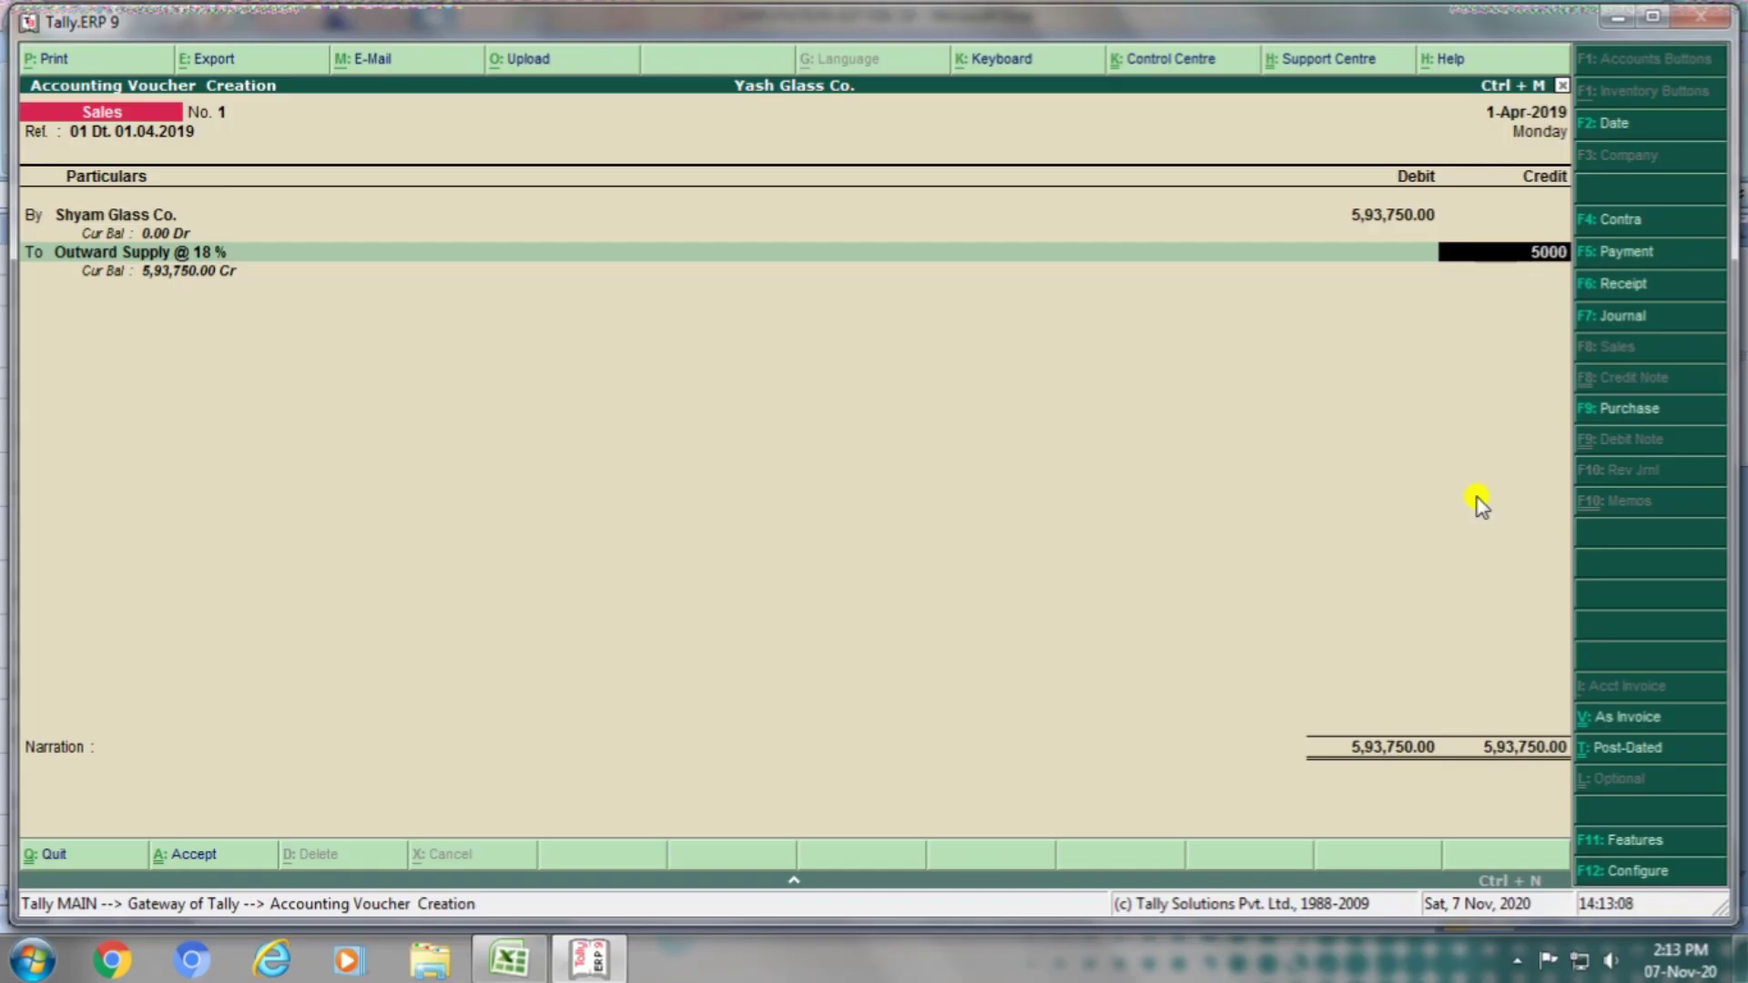
pyautogui.write('00')
pyautogui.press('Return')
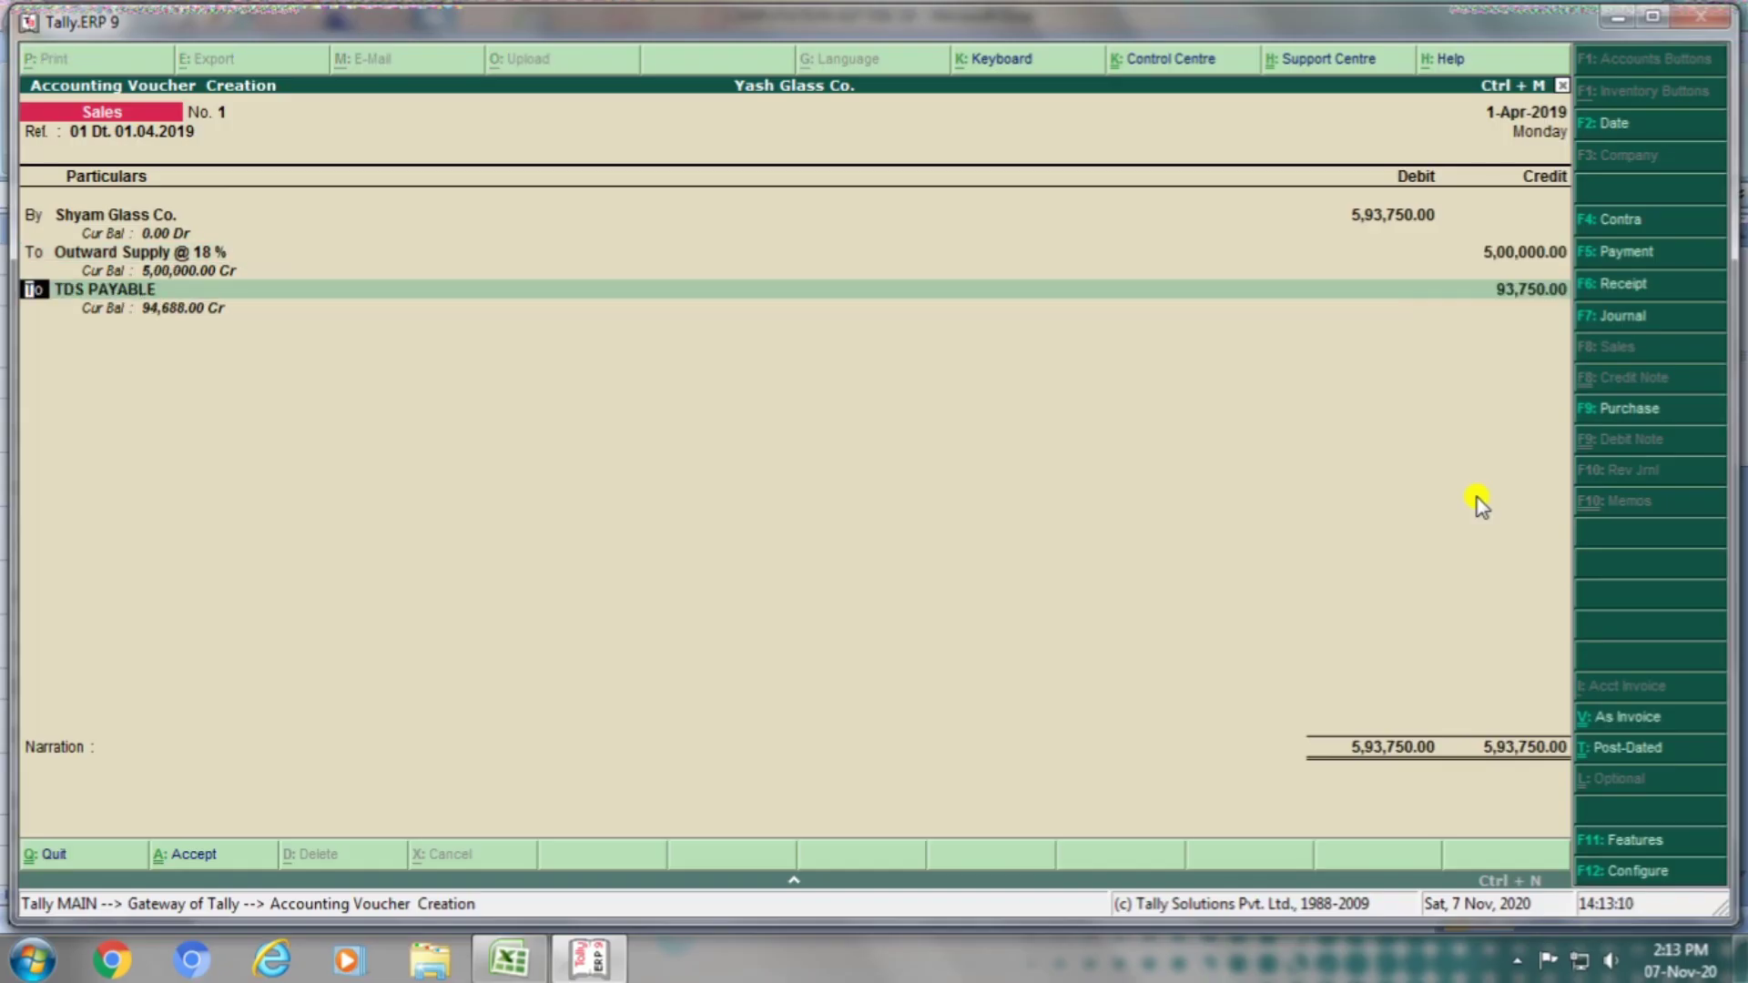
# Step: Check the CGST line in the Excel worksheet and choose Output CGST @ 9% as the next credit ledger in the Tally voucher
pyautogui.hotkey('alt', 'Tab')
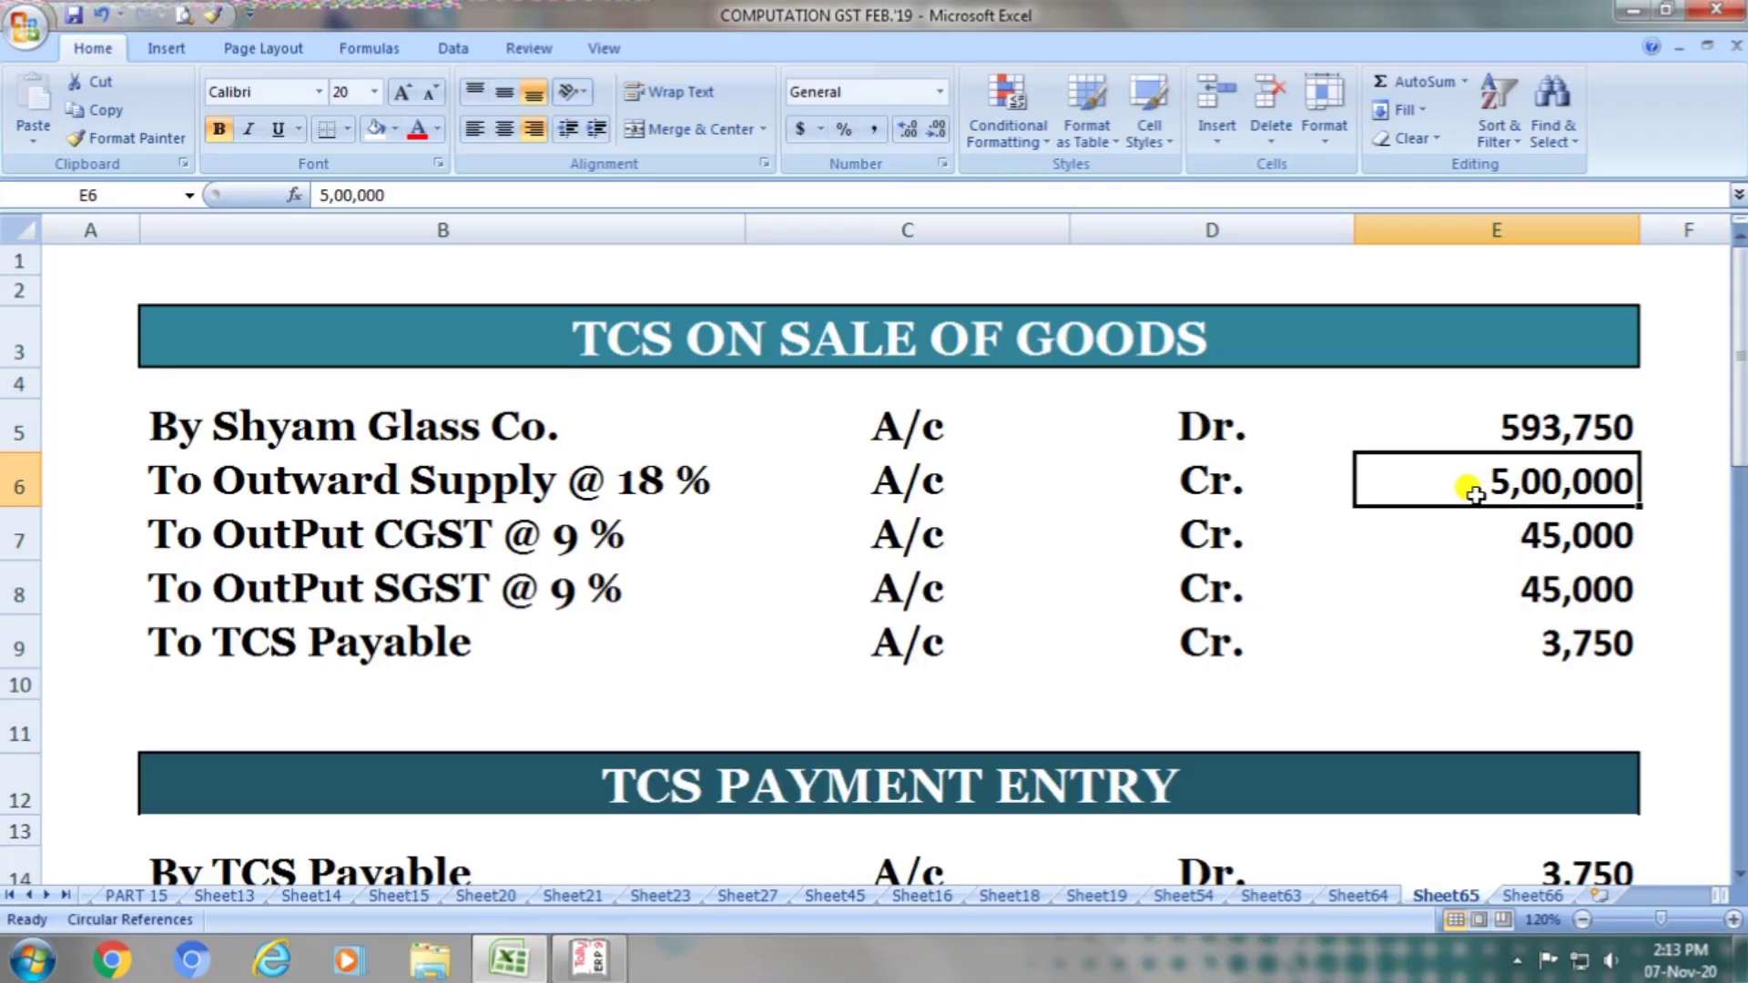
pyautogui.click(569, 544)
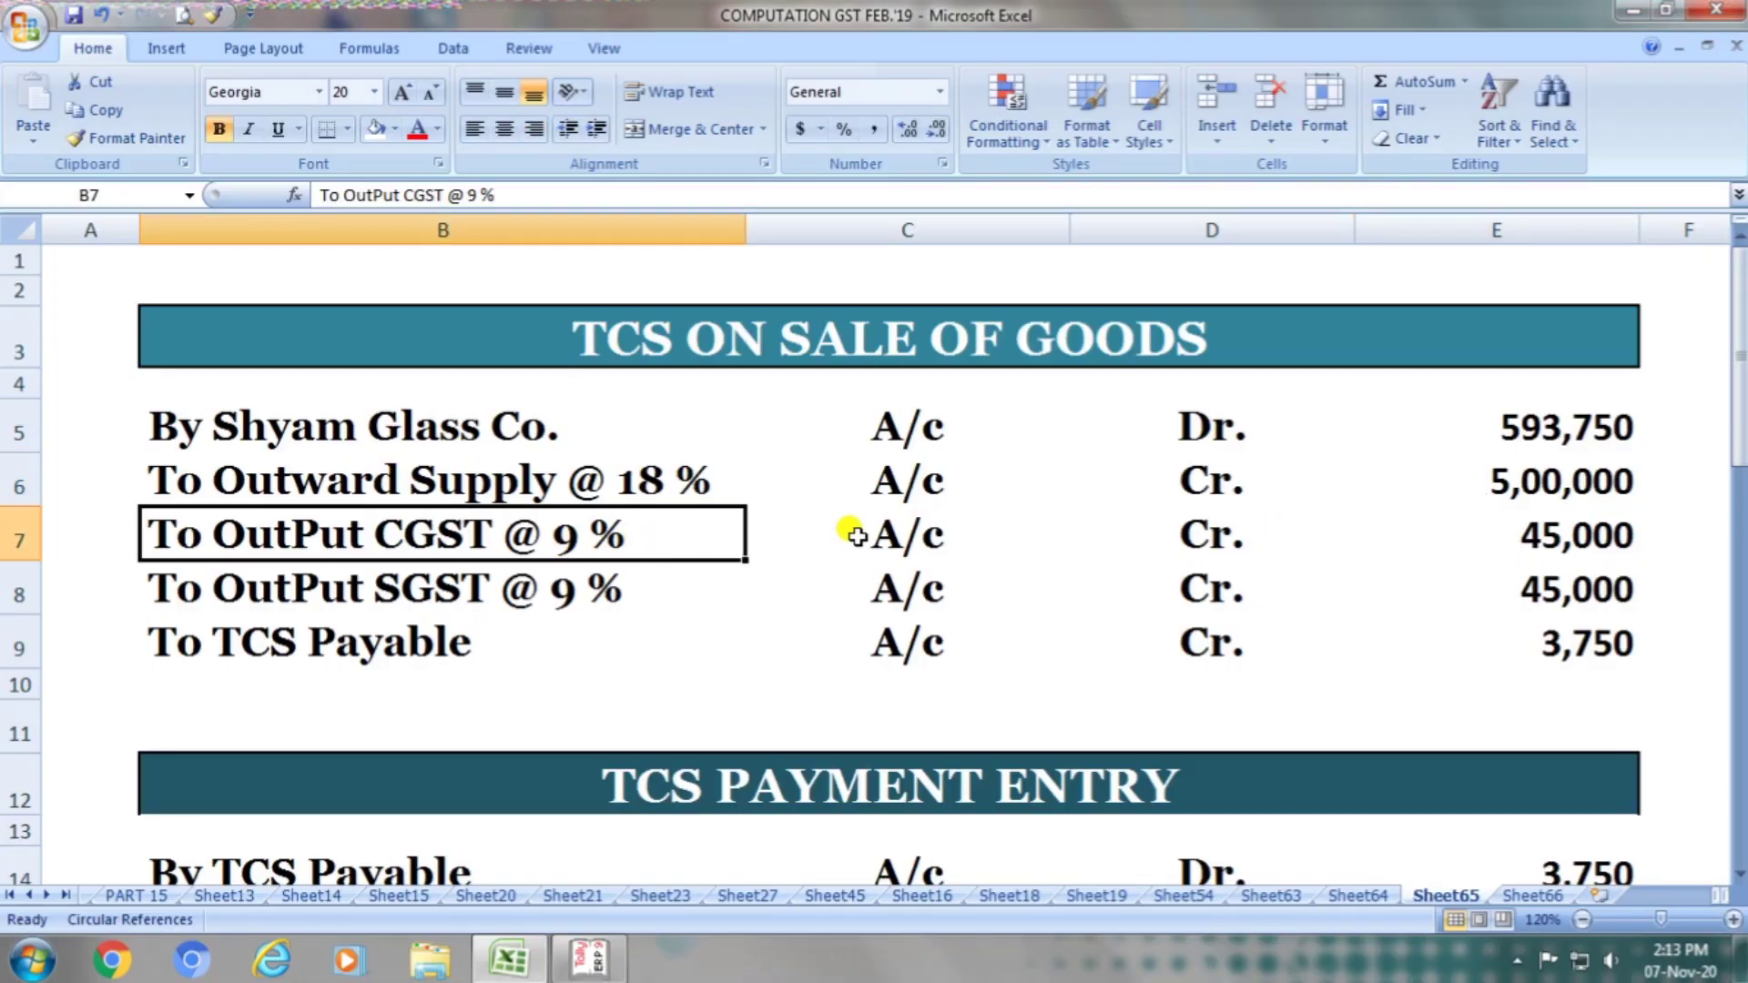
pyautogui.click(888, 535)
pyautogui.click(1165, 538)
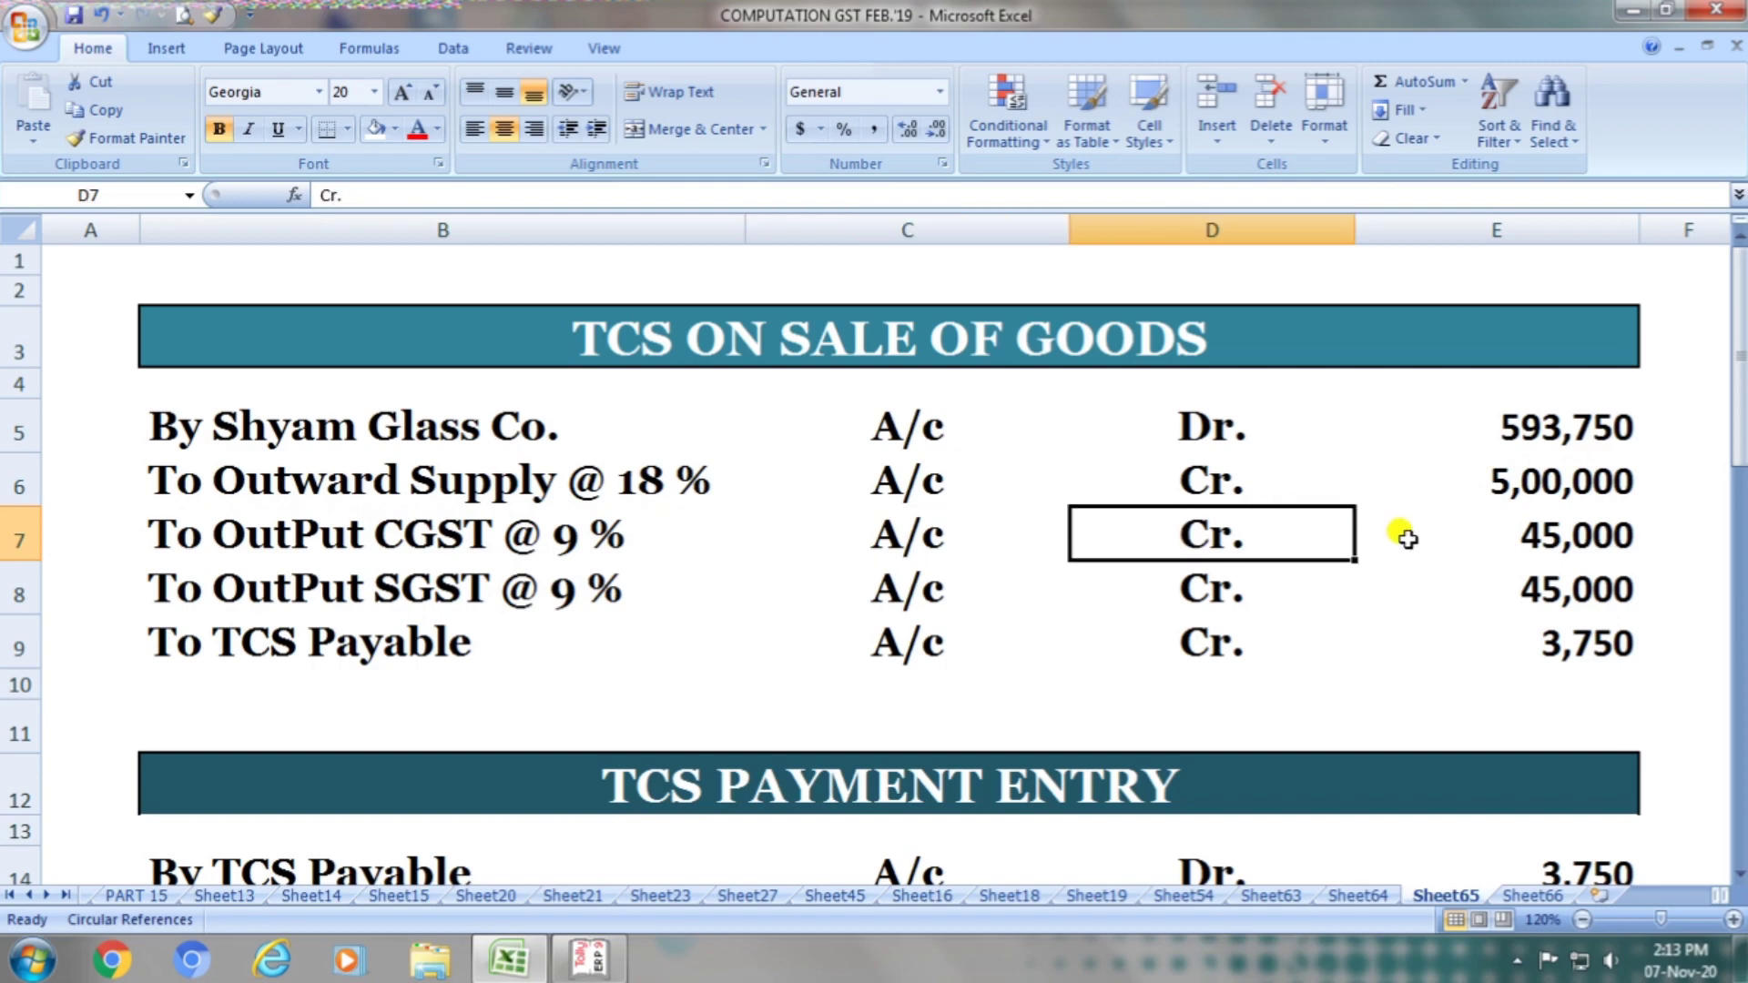
pyautogui.click(1495, 545)
pyautogui.hotkey('alt', 'Tab')
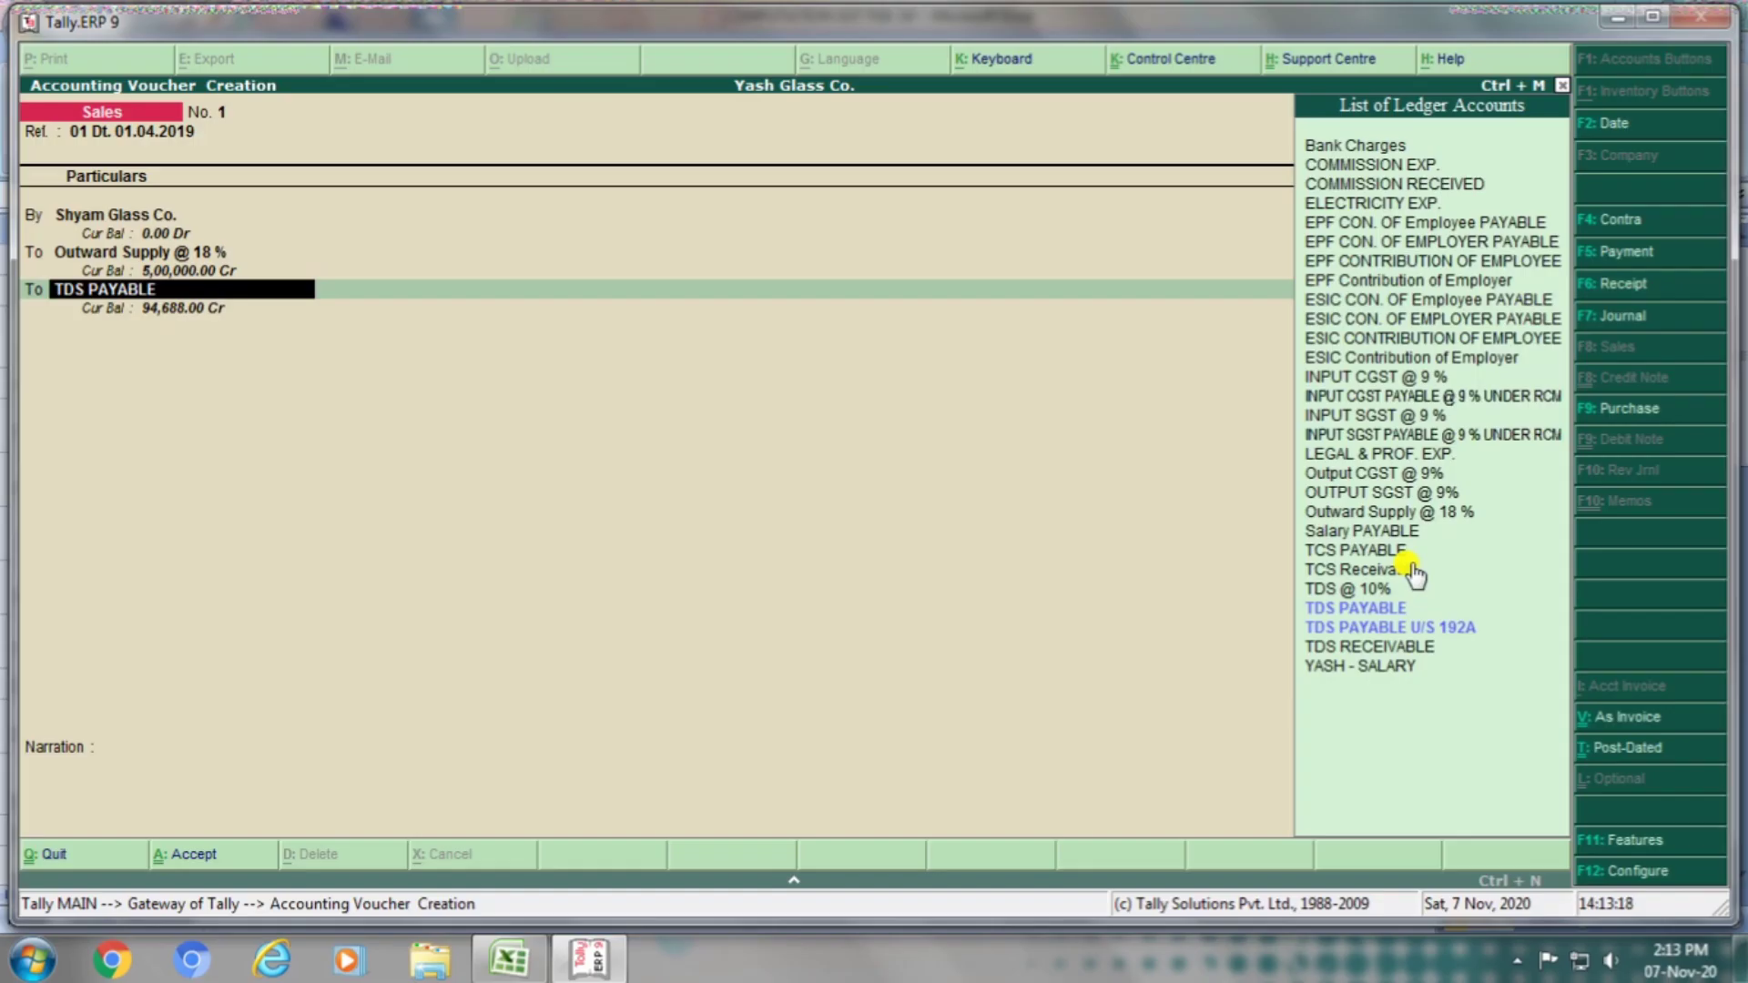
pyautogui.write('Out')
pyautogui.press('Up')
pyautogui.press('Up')
pyautogui.press('Up')
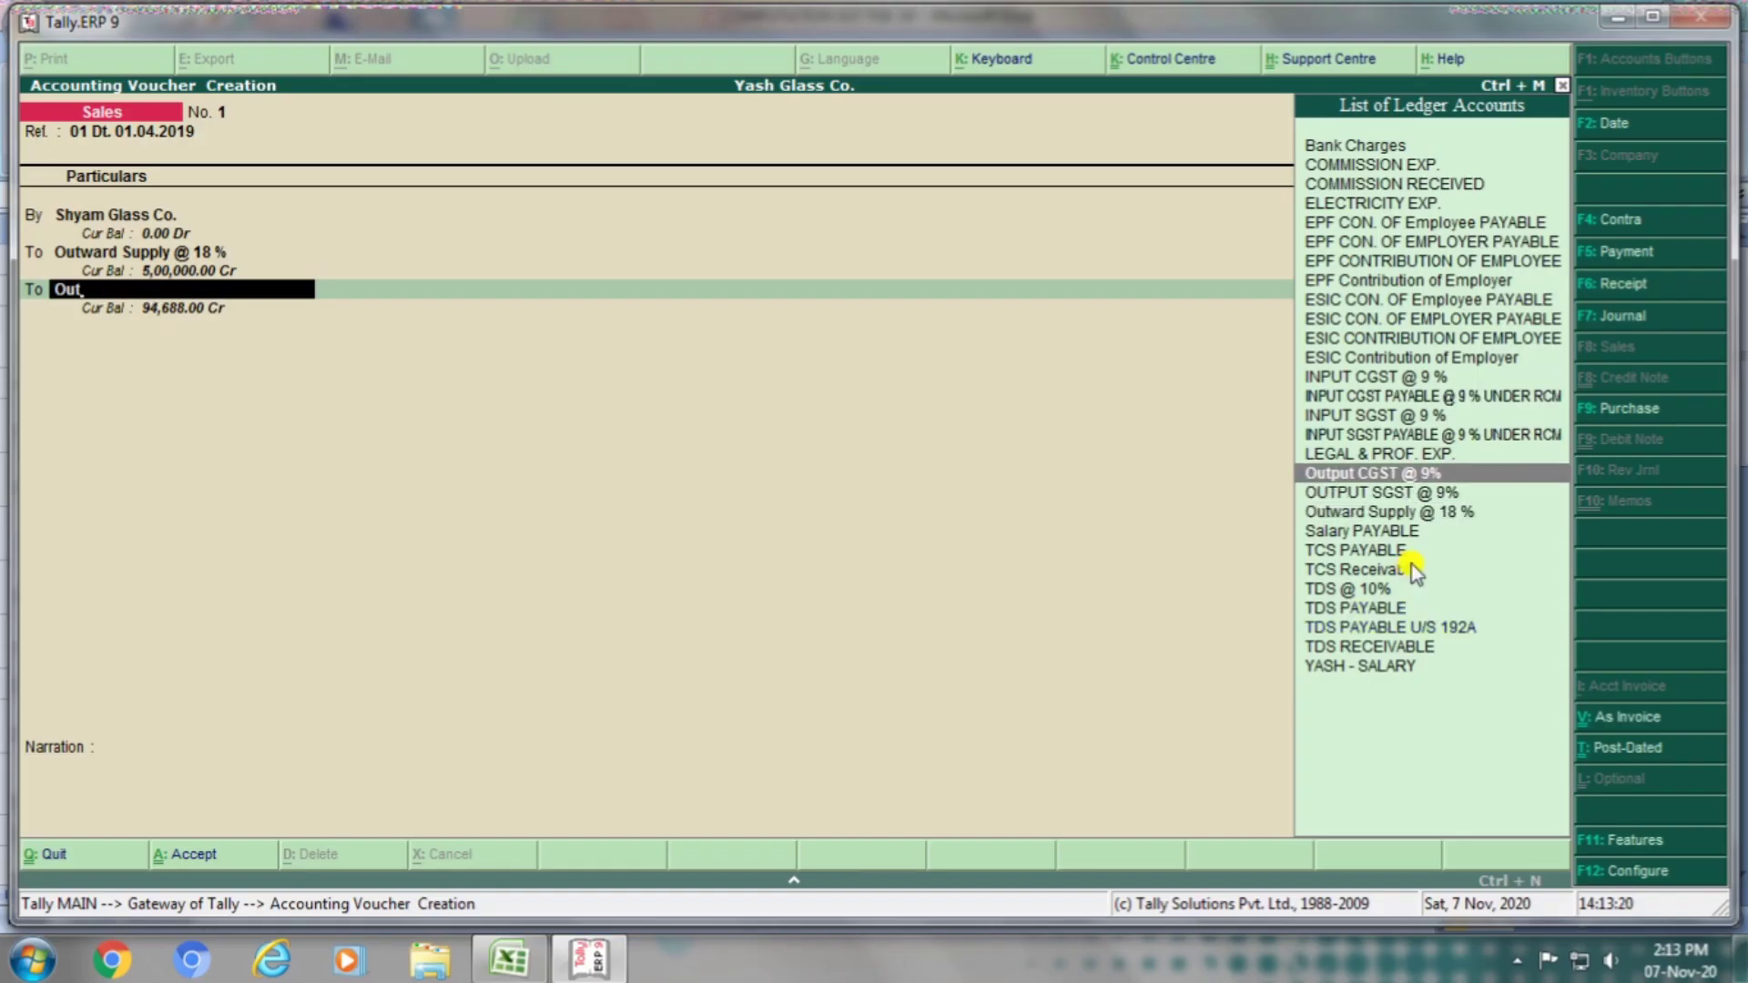
pyautogui.press('Return')
# Step: Set the credit amount for Output CGST @ 9% to 45000, checking it against the Excel worksheet
pyautogui.hotkey('alt', 'Tab')
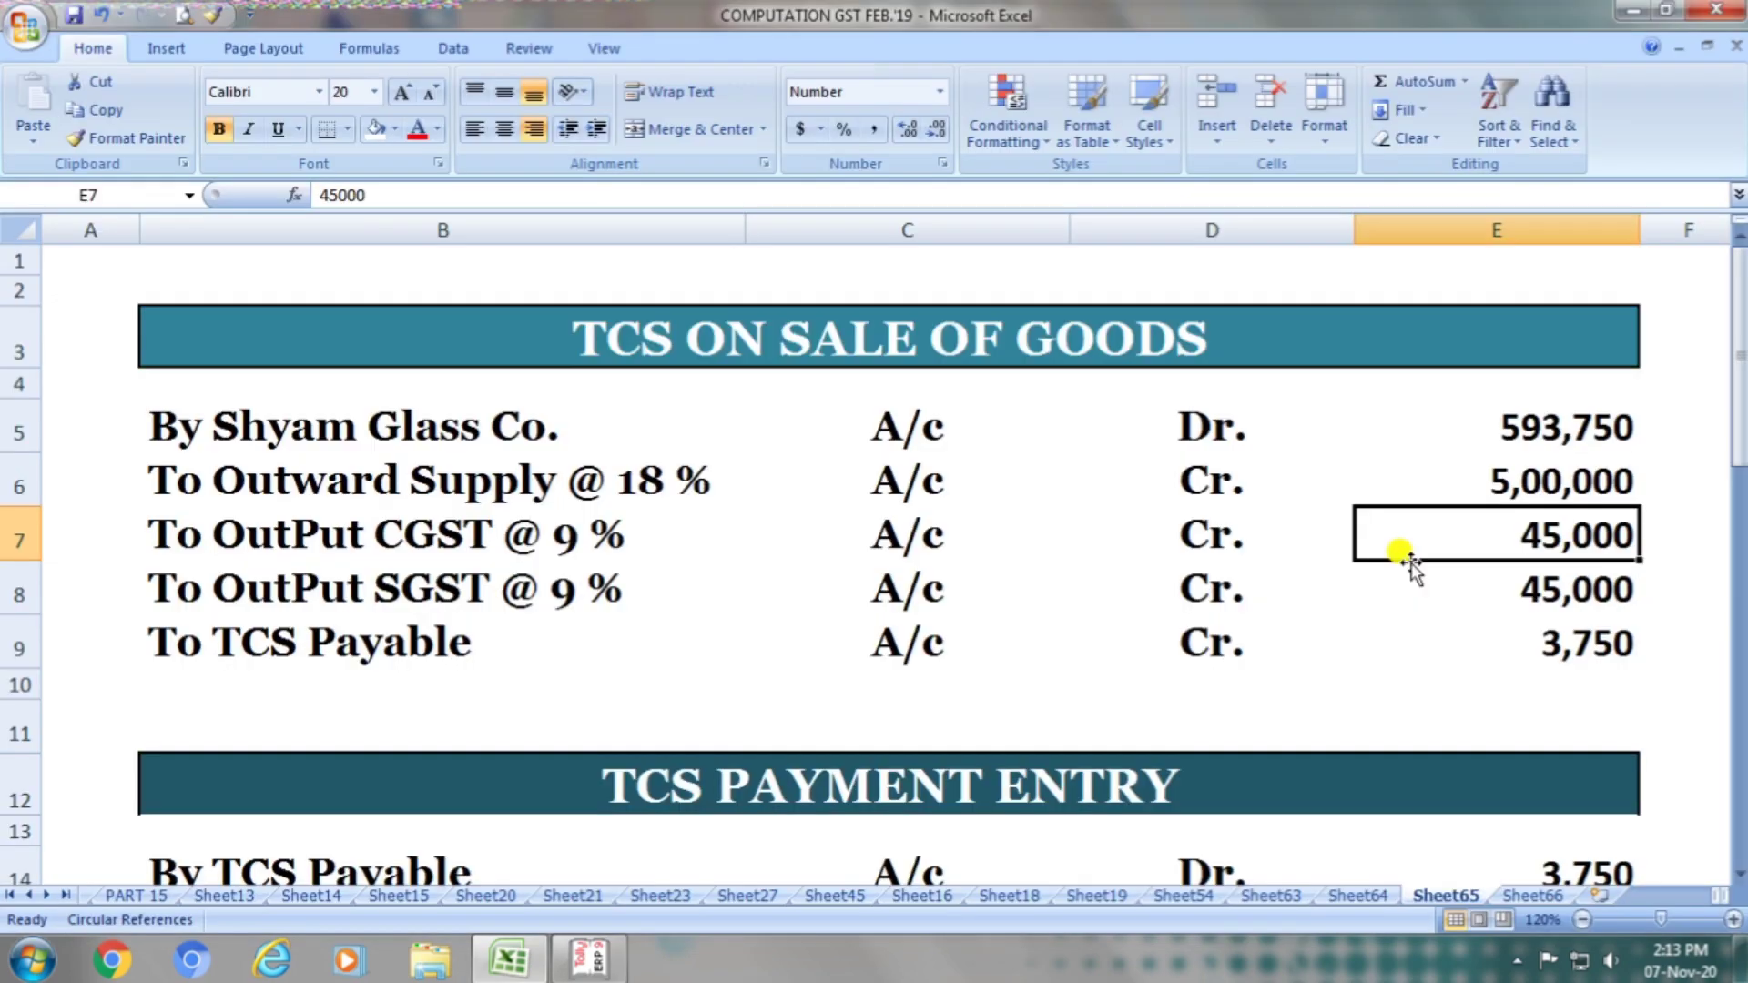
pyautogui.hotkey('alt', 'Tab')
pyautogui.write('45000')
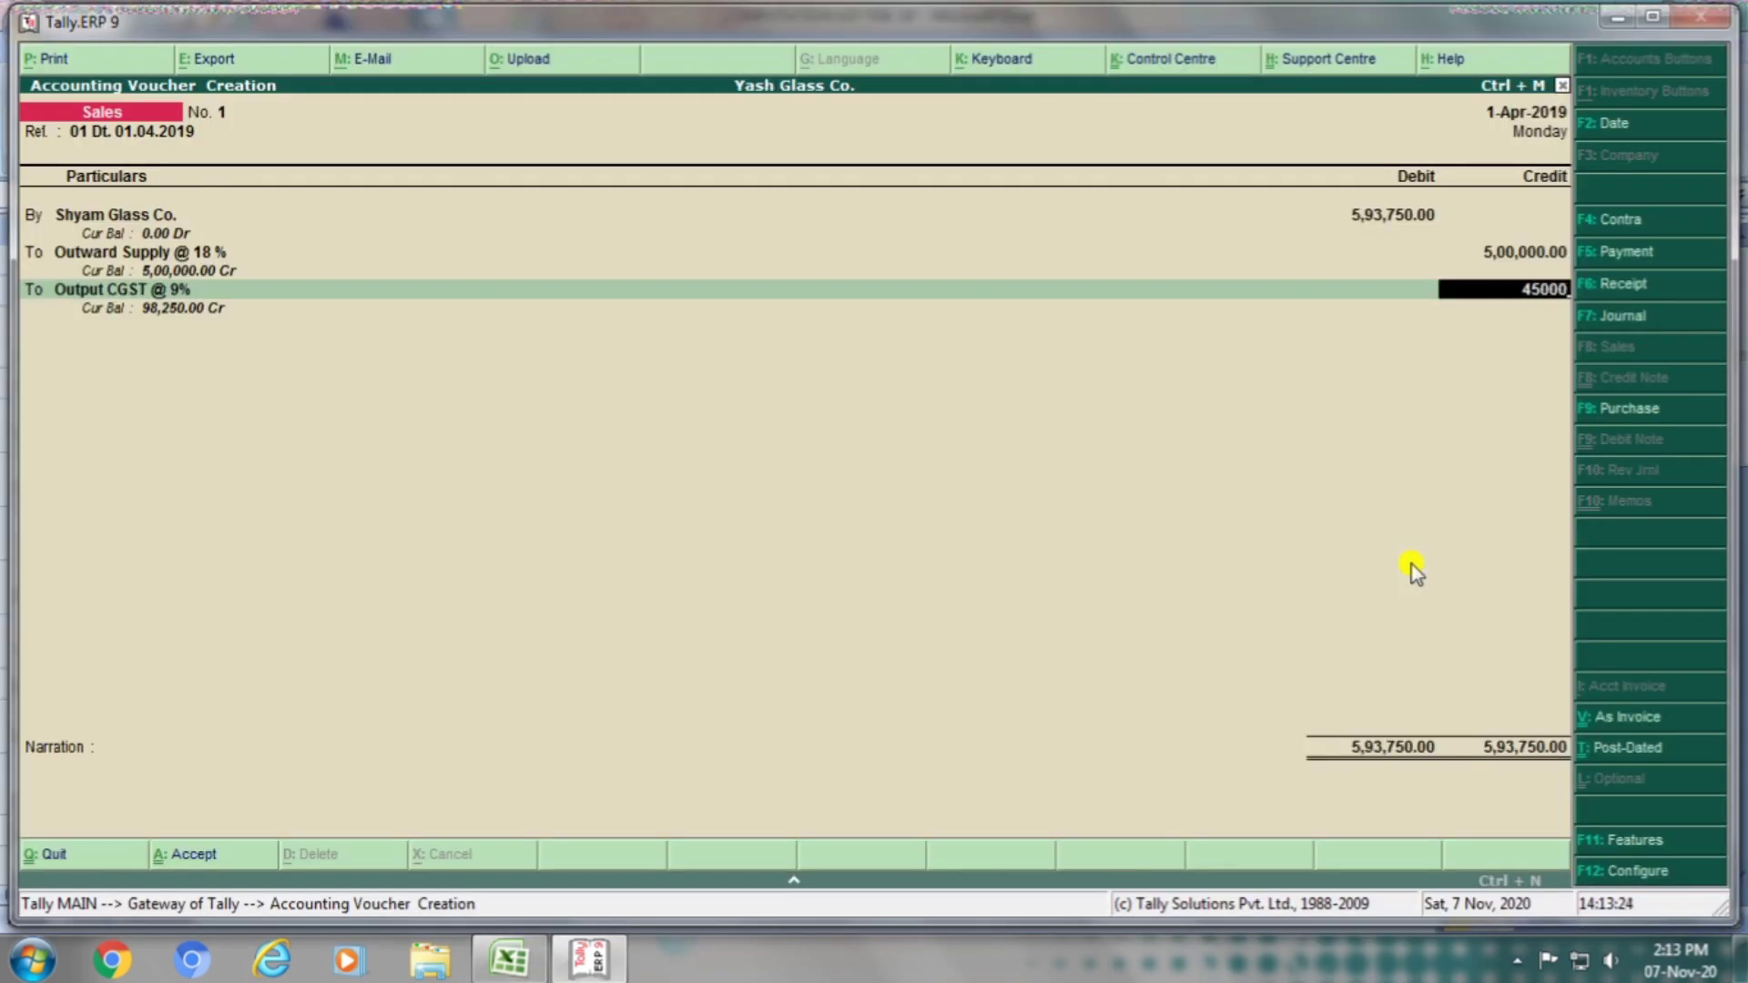
pyautogui.press('Return')
pyautogui.press('Return')
# Step: Check the SGST line in the Excel worksheet and choose OUTPUT SGST @ 9% as the next credit ledger in the Tally voucher
pyautogui.hotkey('alt', 'Tab')
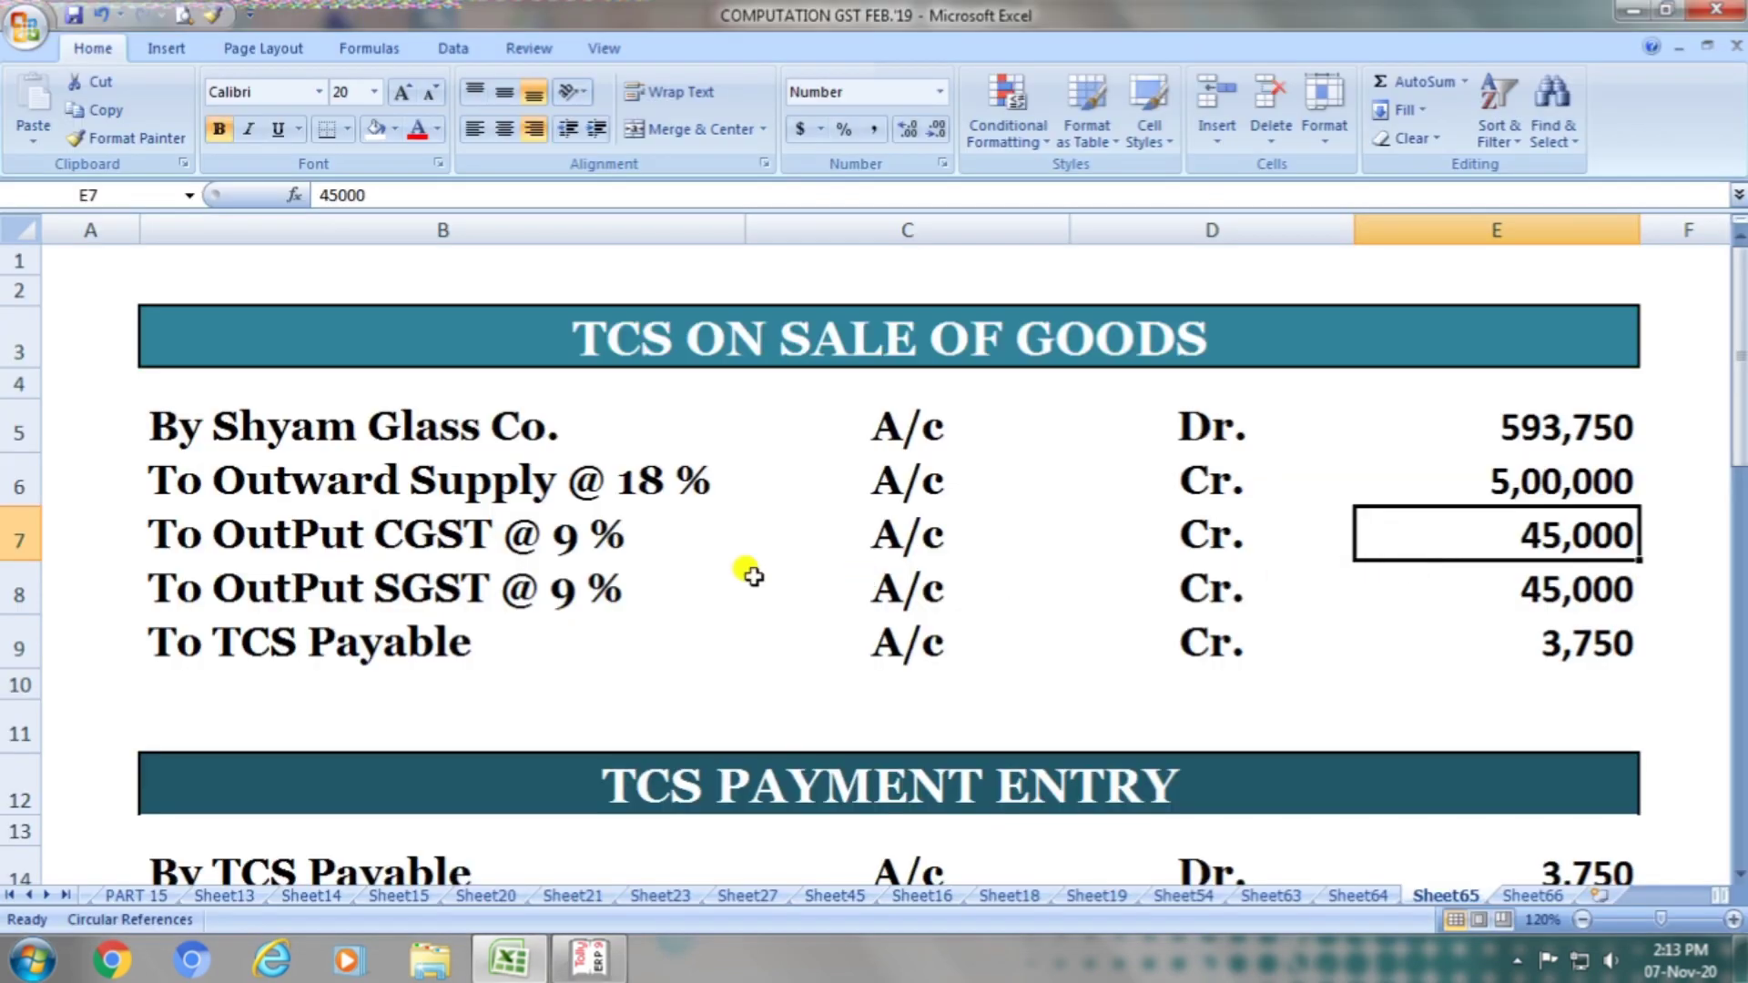
pyautogui.click(581, 597)
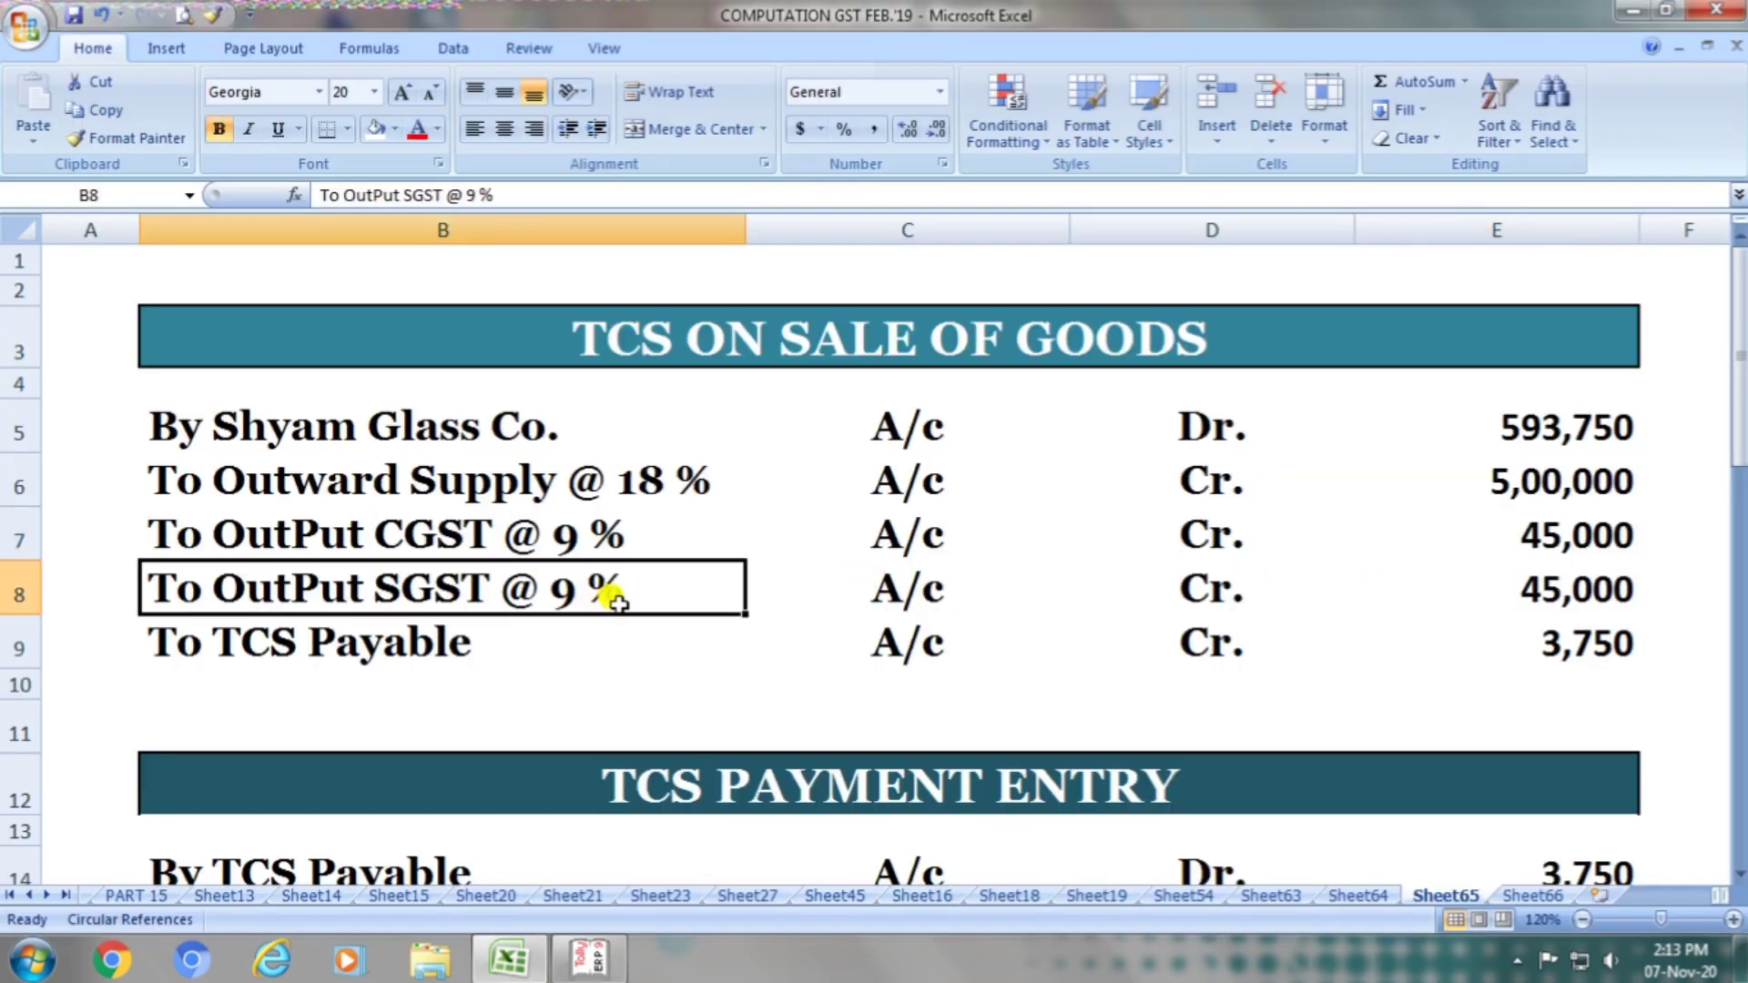
pyautogui.click(850, 593)
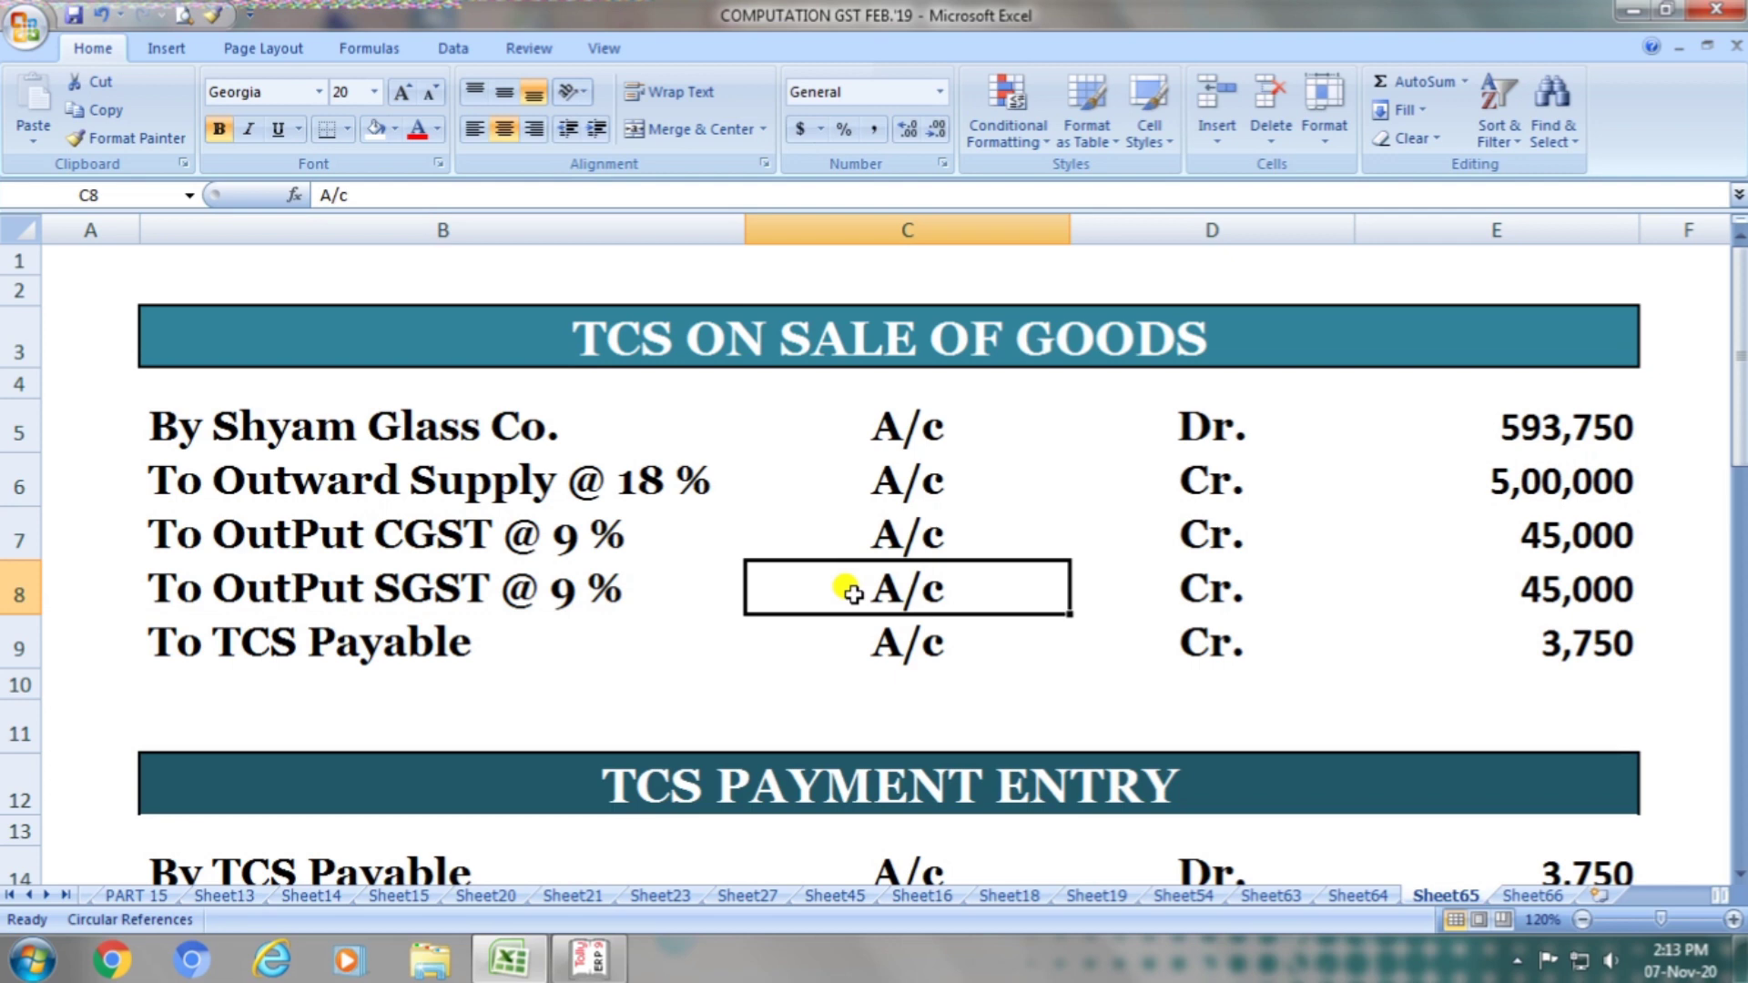
pyautogui.click(1170, 566)
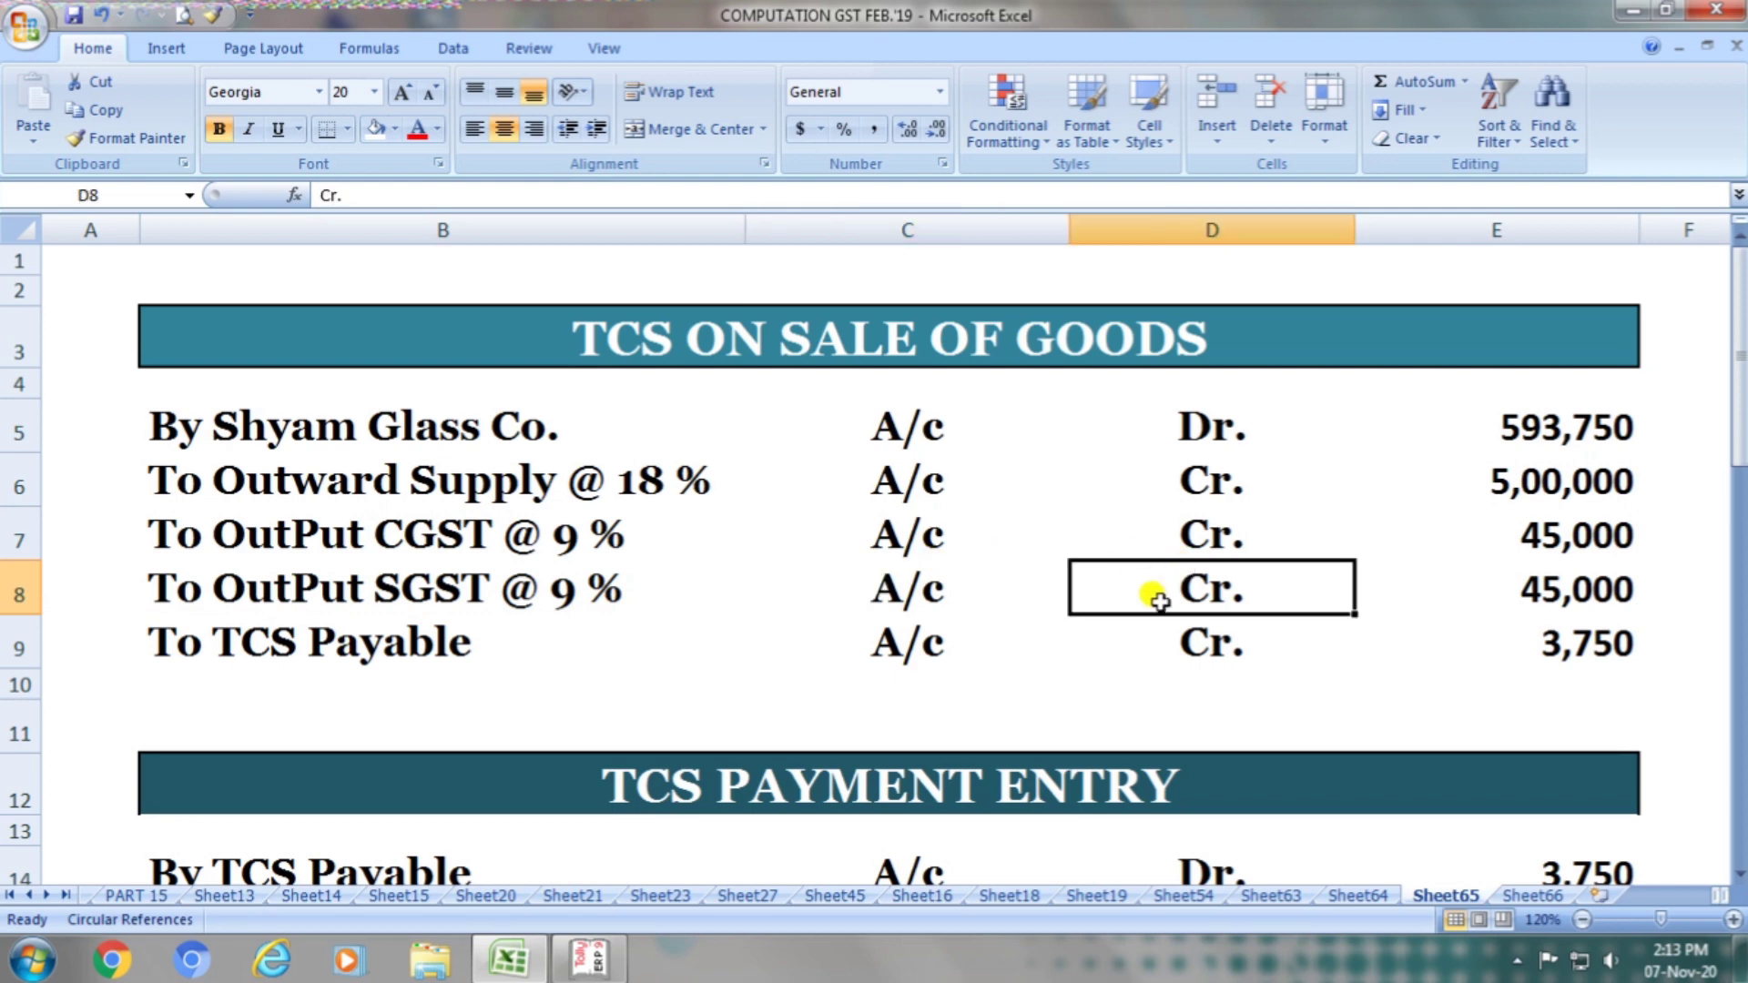
pyautogui.click(1490, 580)
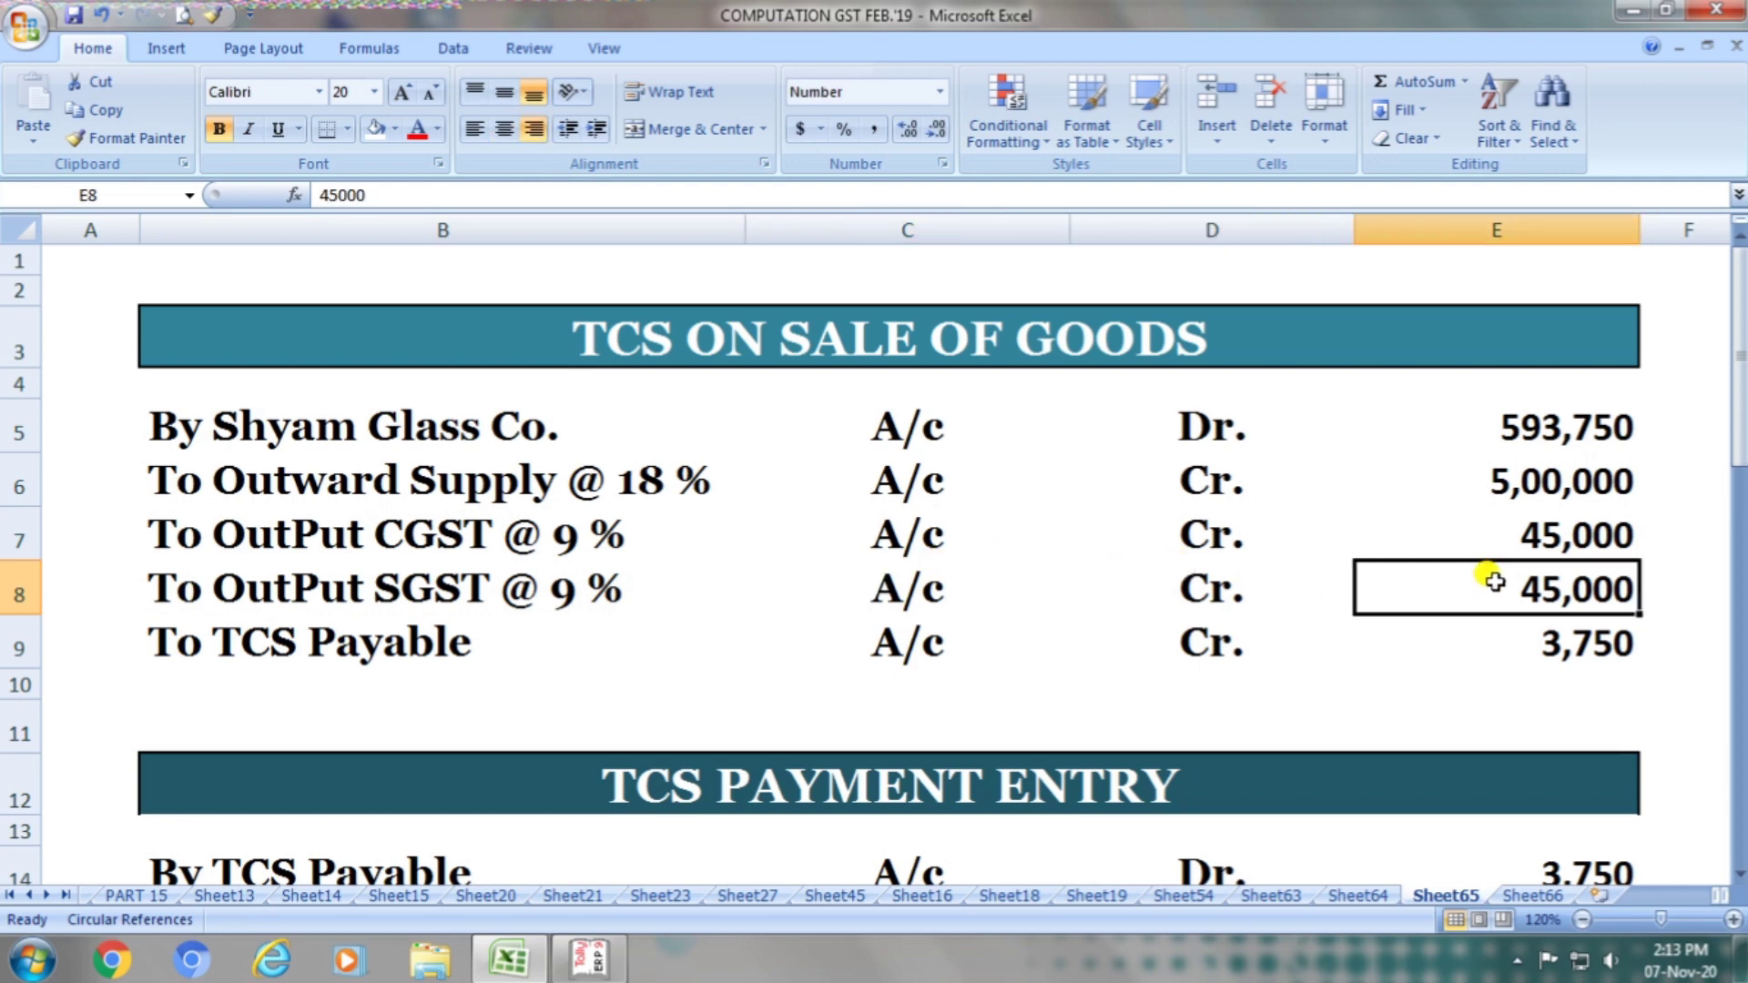
pyautogui.hotkey('alt', 'Tab')
pyautogui.hotkey('alt', 'Tab')
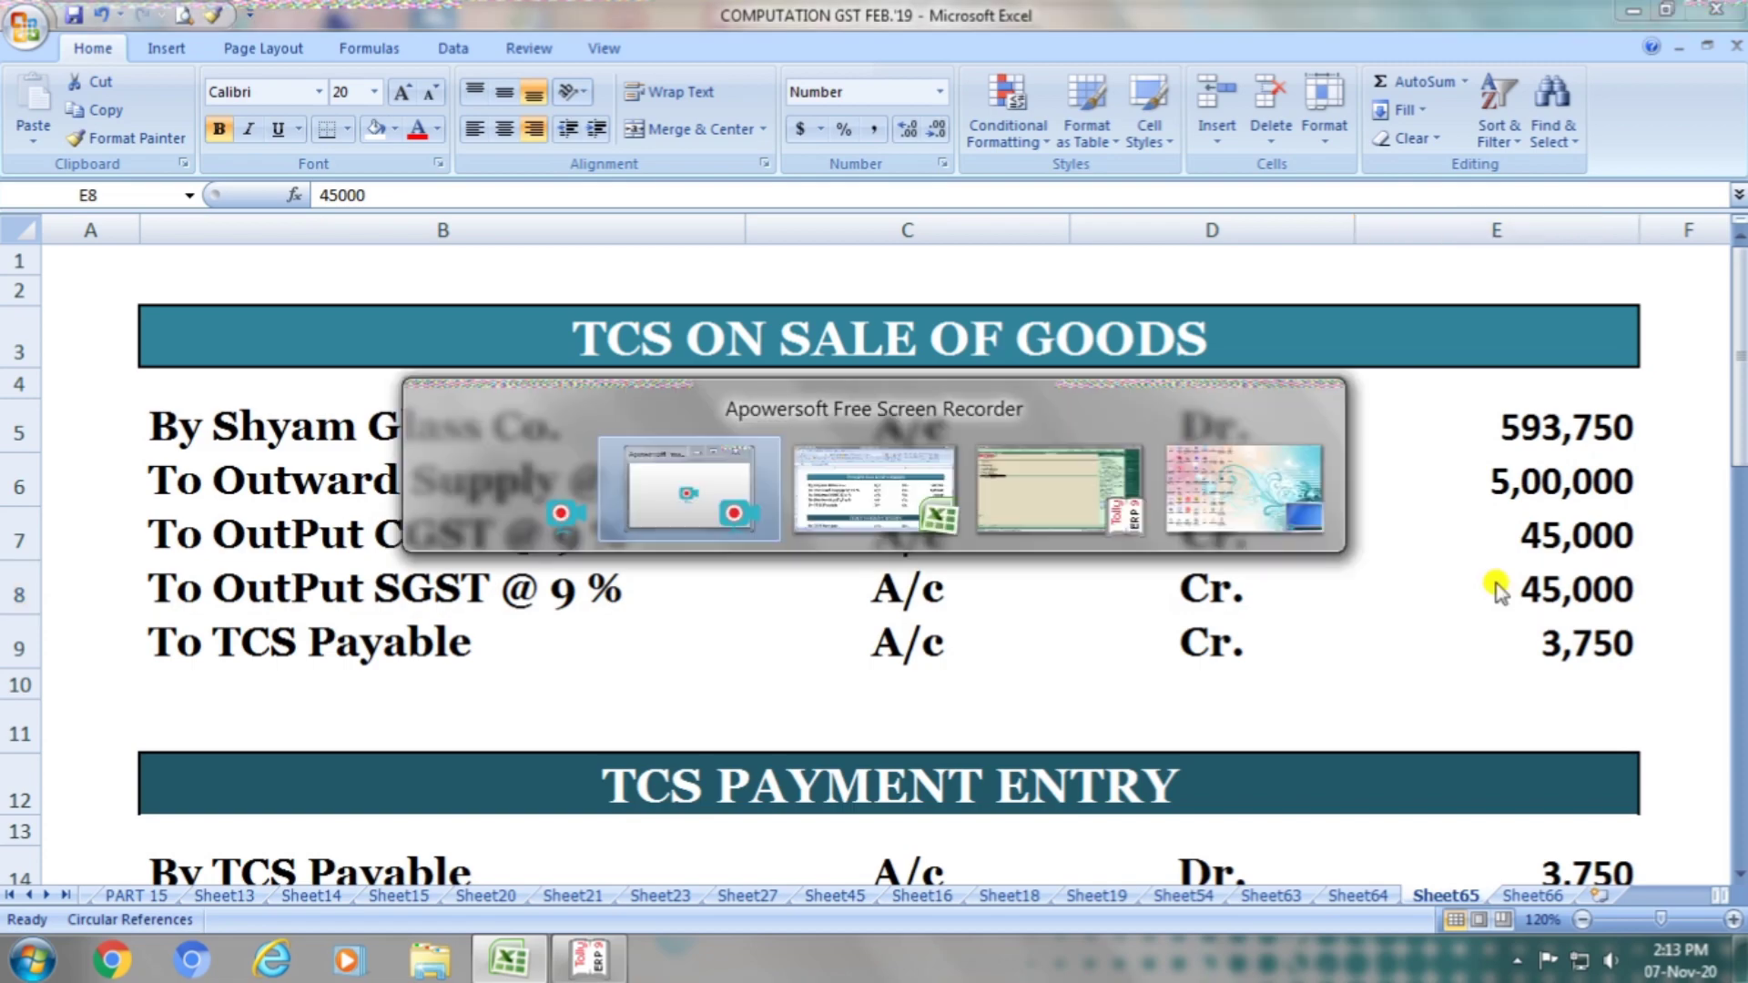
pyautogui.write('Out')
pyautogui.press('Down')
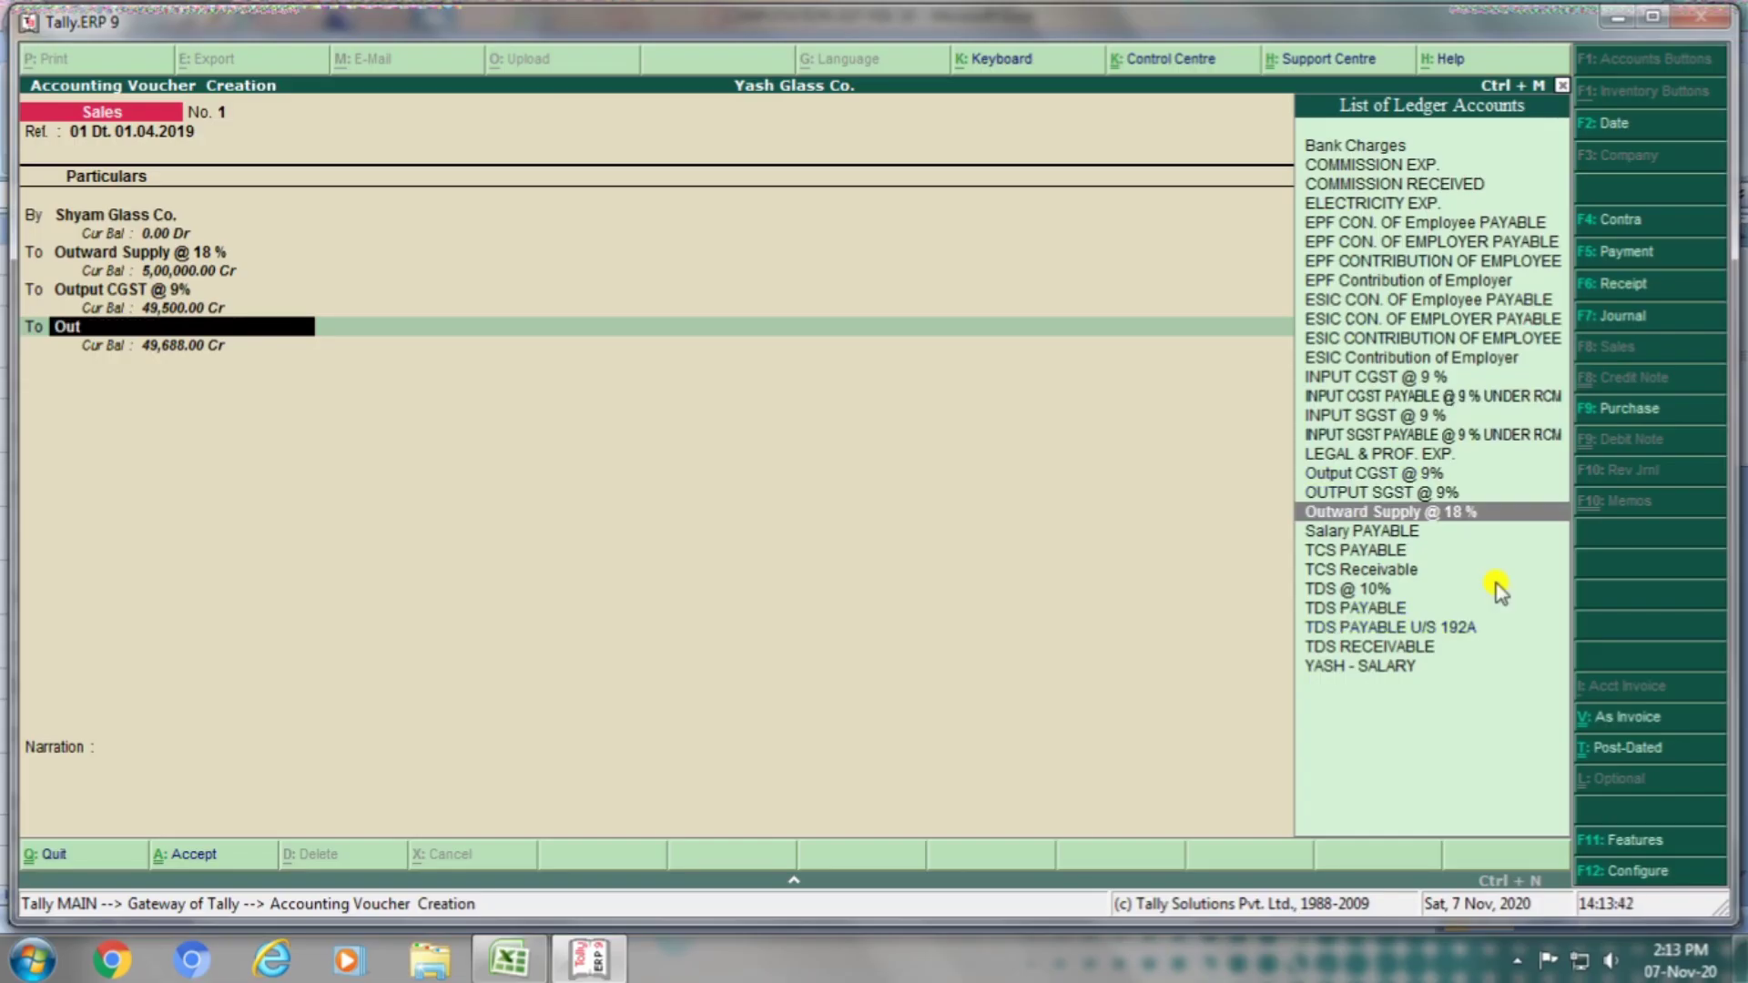
pyautogui.press('Up')
pyautogui.press('Return')
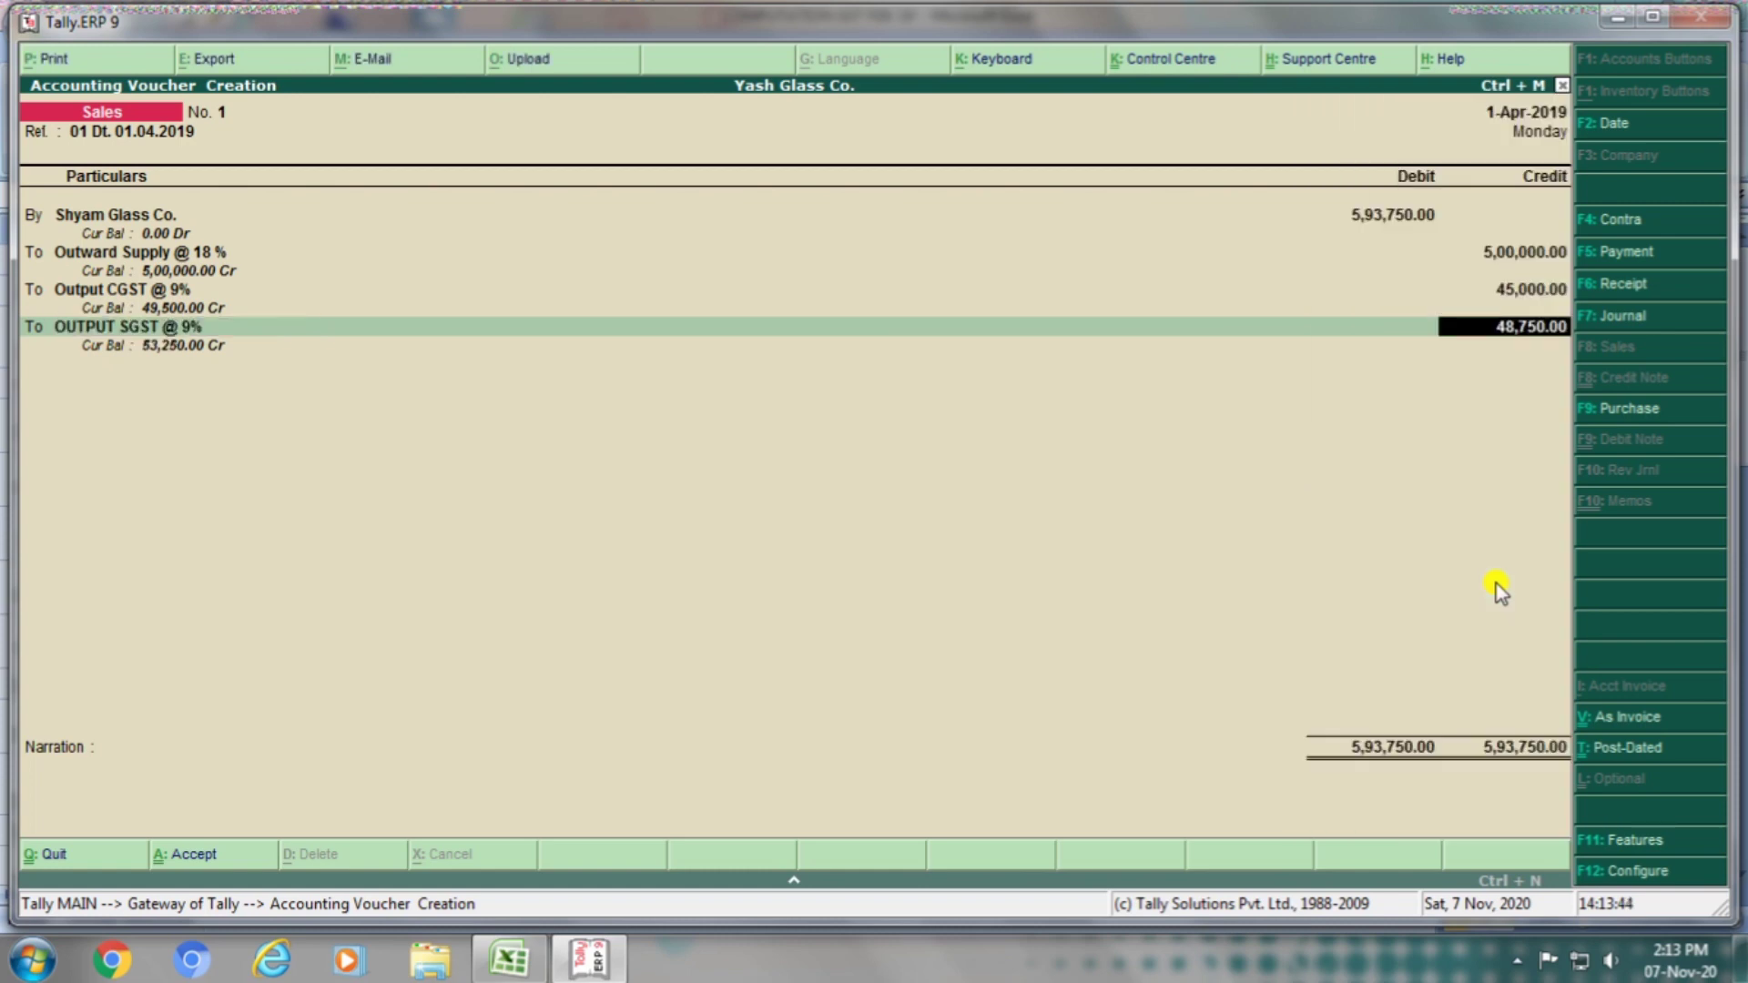
# Step: Set the credit amount for OUTPUT SGST @ 9% to 45000, checking it against the Excel worksheet
pyautogui.hotkey('alt', 'Tab')
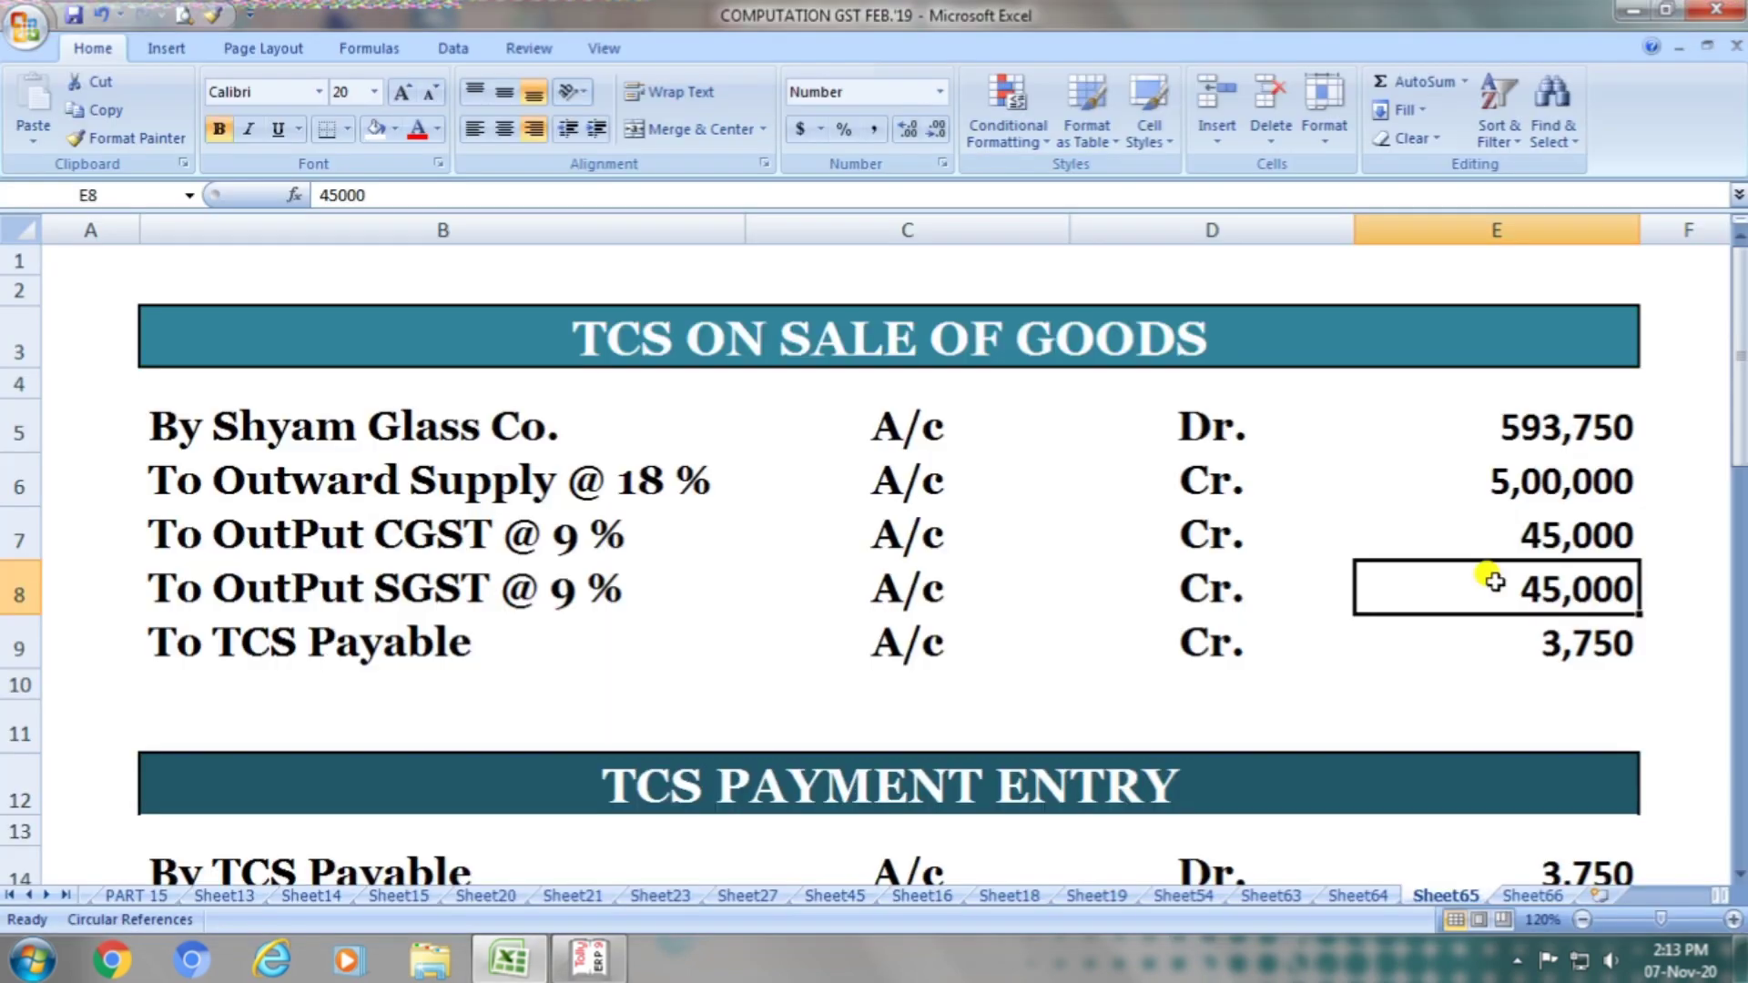
pyautogui.hotkey('alt', 'Tab')
pyautogui.write('45000')
pyautogui.press('Return')
# Step: Check the TCS Payable line in the Excel worksheet and choose TCS PAYABLE as the last credit ledger in the Tally voucher
pyautogui.hotkey('alt', 'Tab')
pyautogui.click(515, 660)
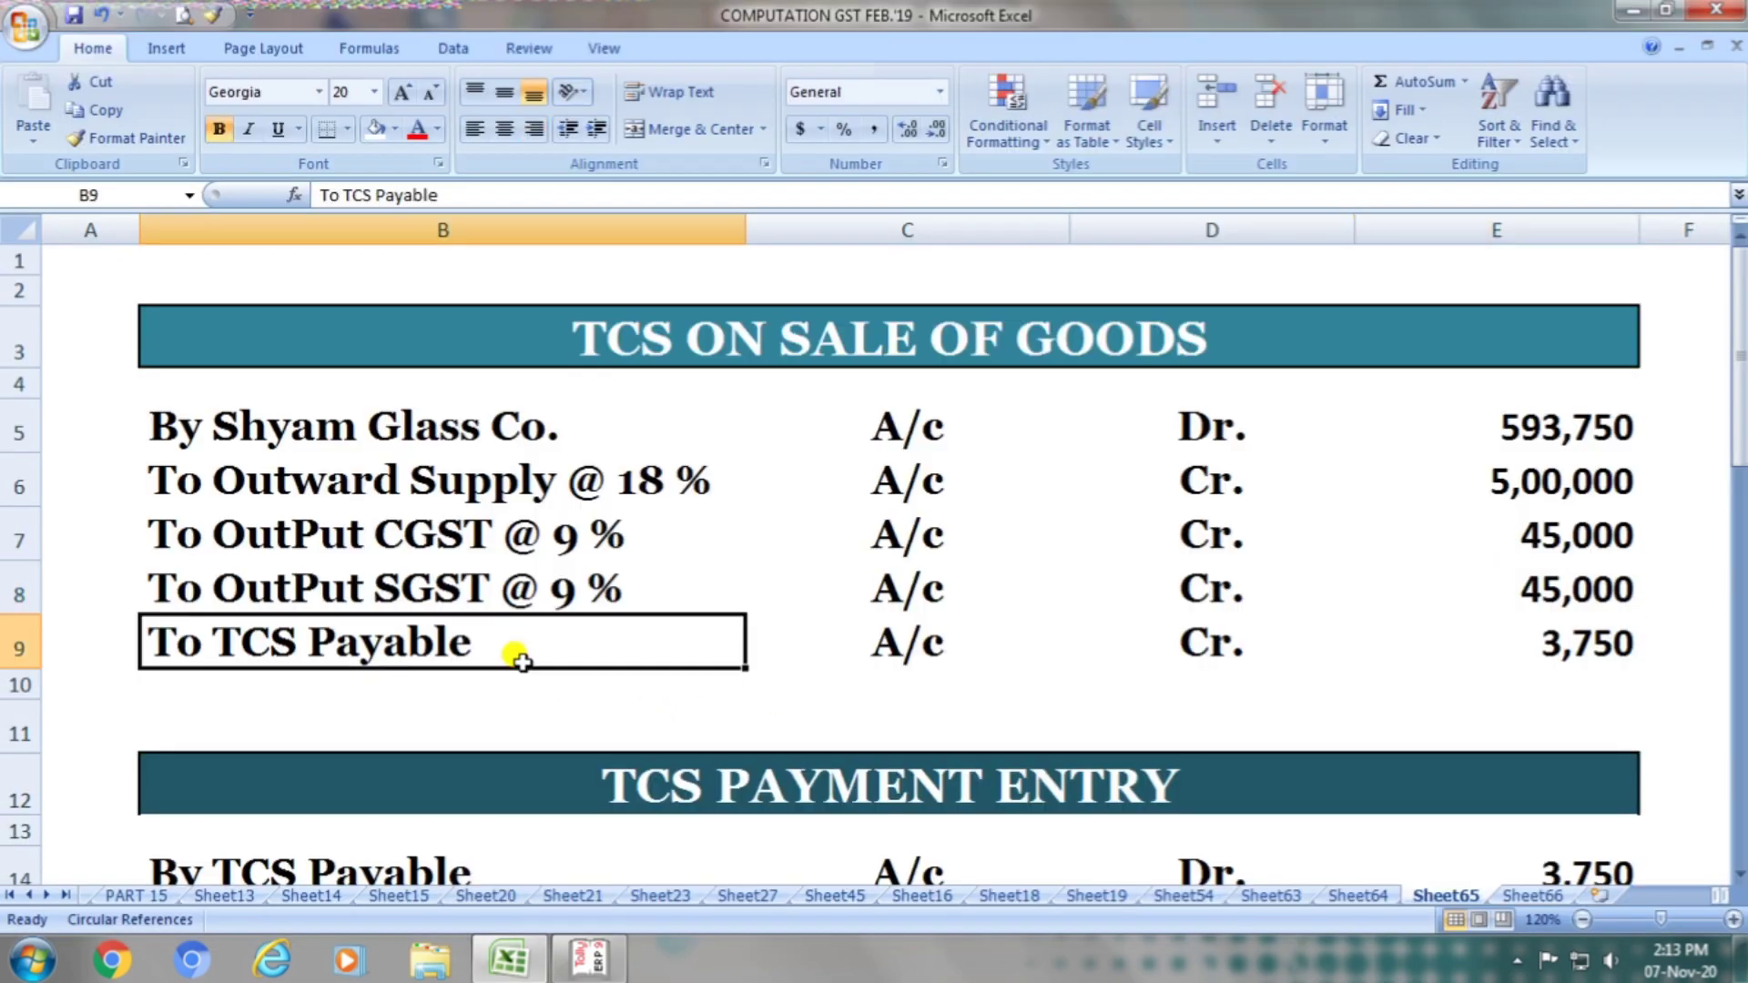
pyautogui.click(942, 649)
pyautogui.click(1211, 629)
pyautogui.click(1507, 630)
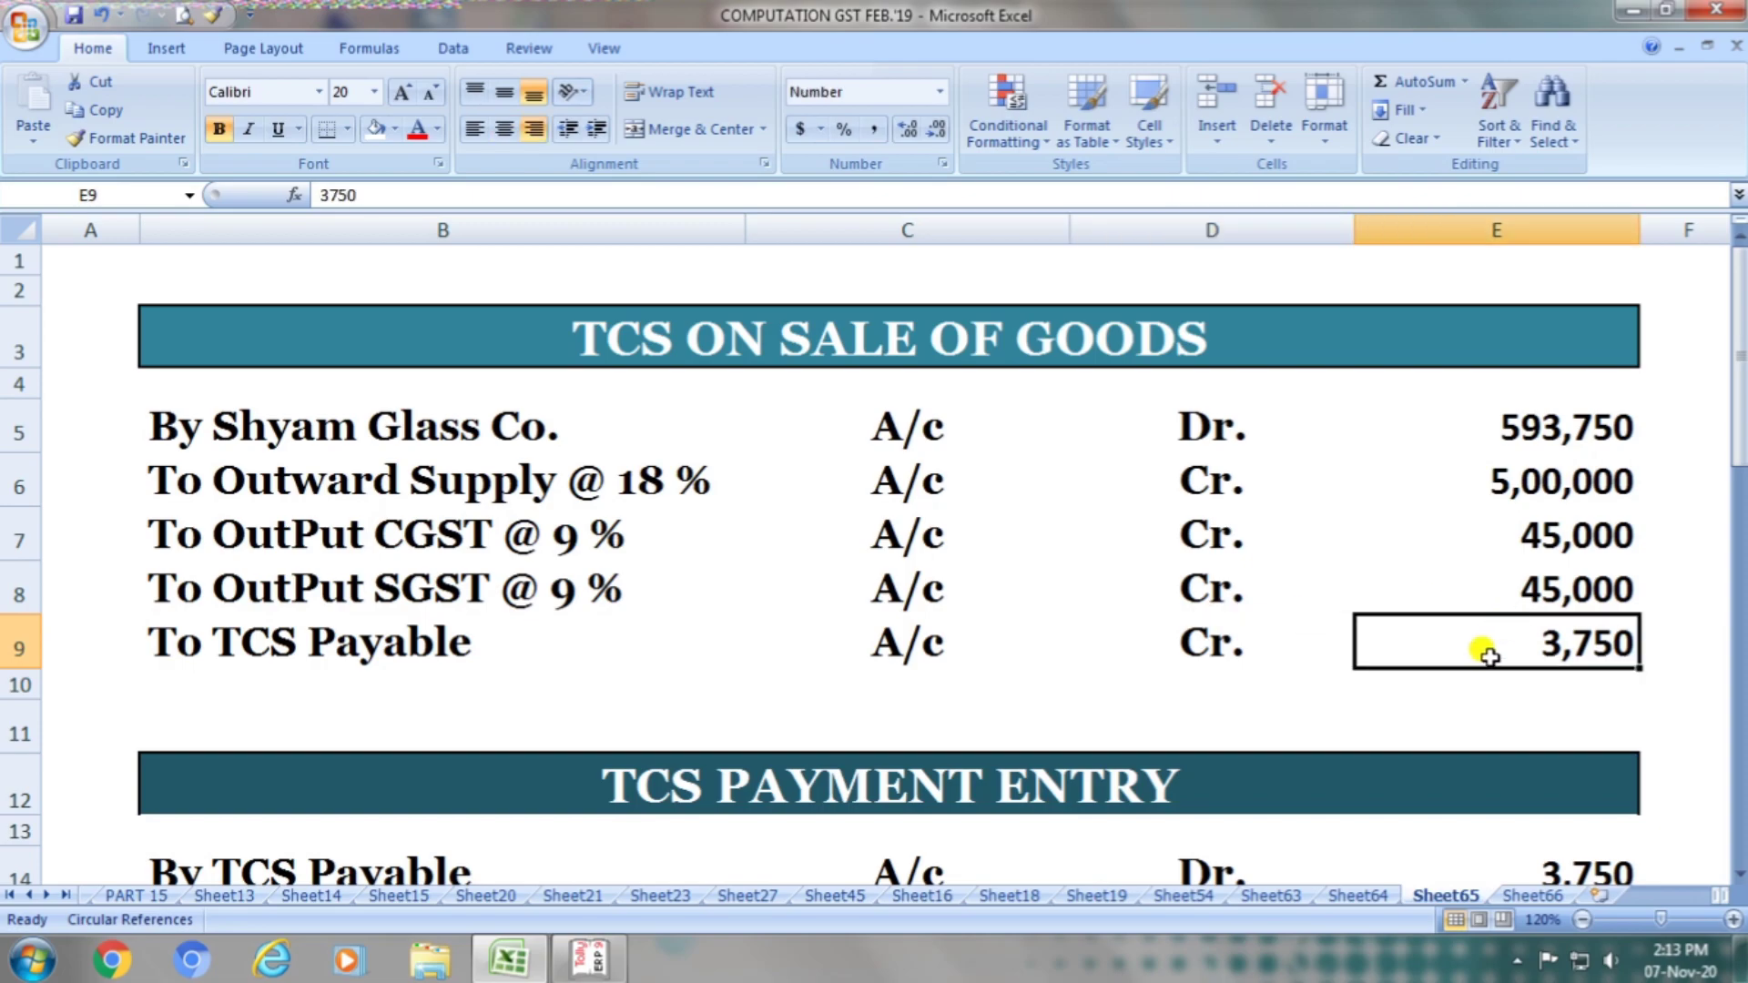
pyautogui.hotkey('alt', 'Tab')
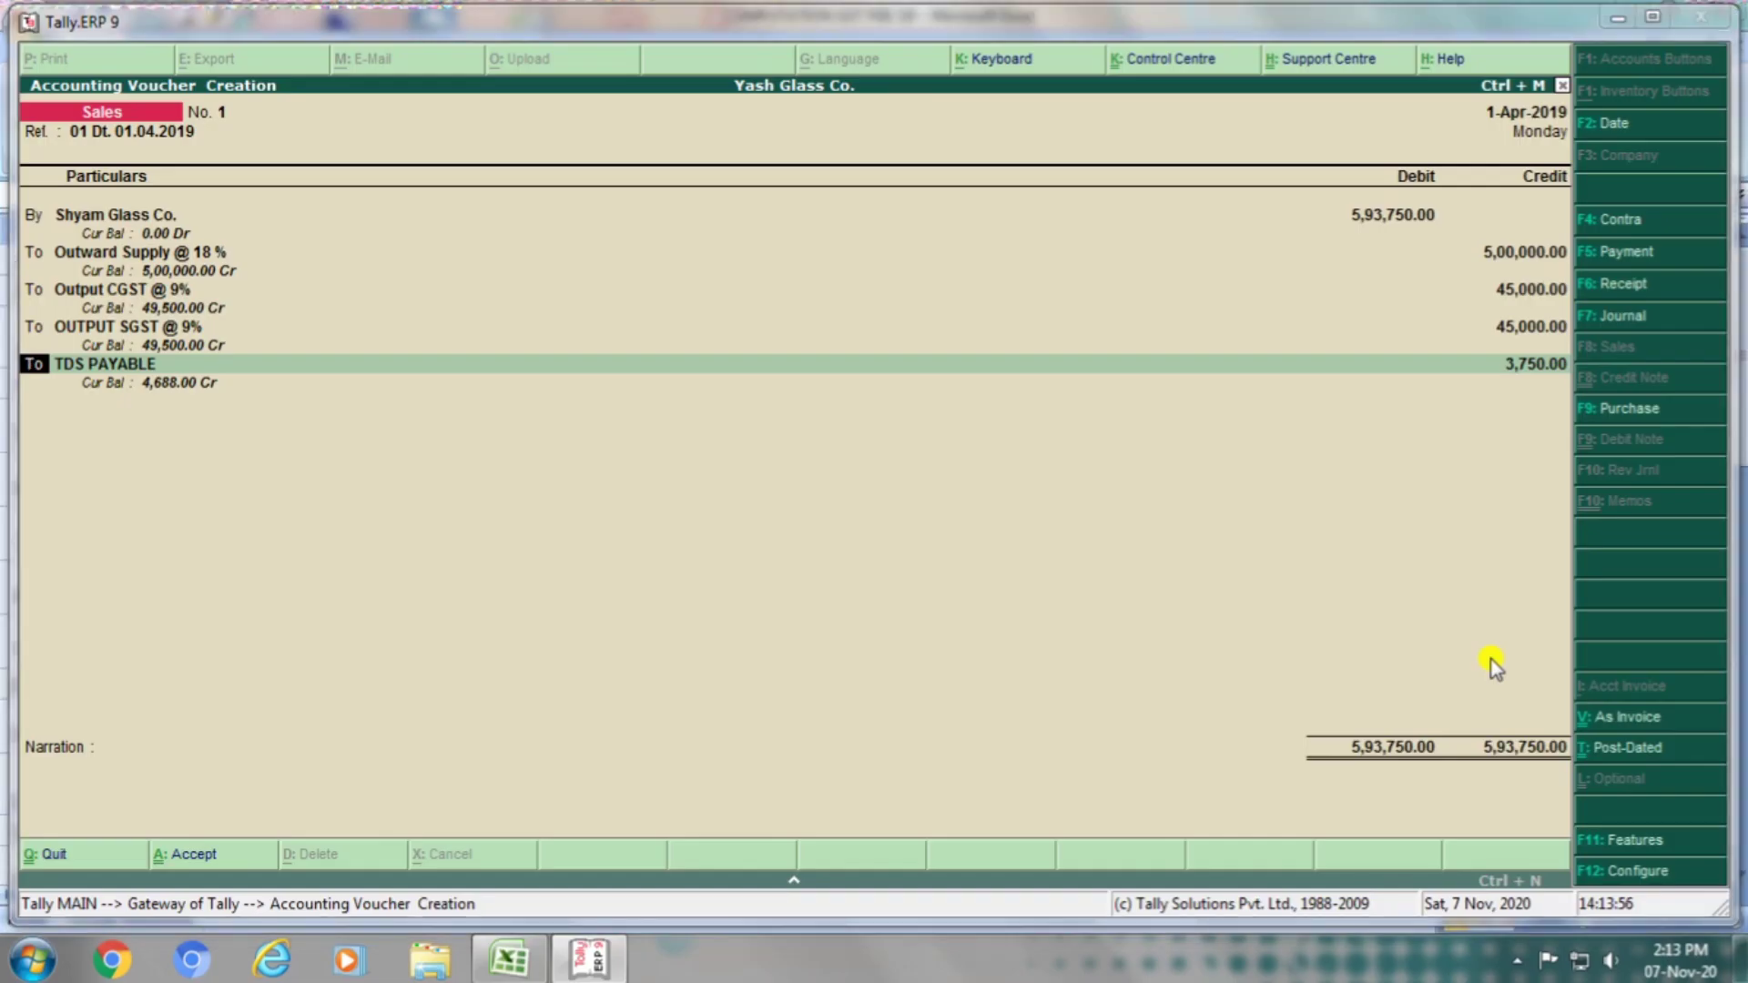
pyautogui.hotkey('alt', 'Tab')
pyautogui.hotkey('alt', 'Tab')
pyautogui.hotkey('alt', 'Tab')
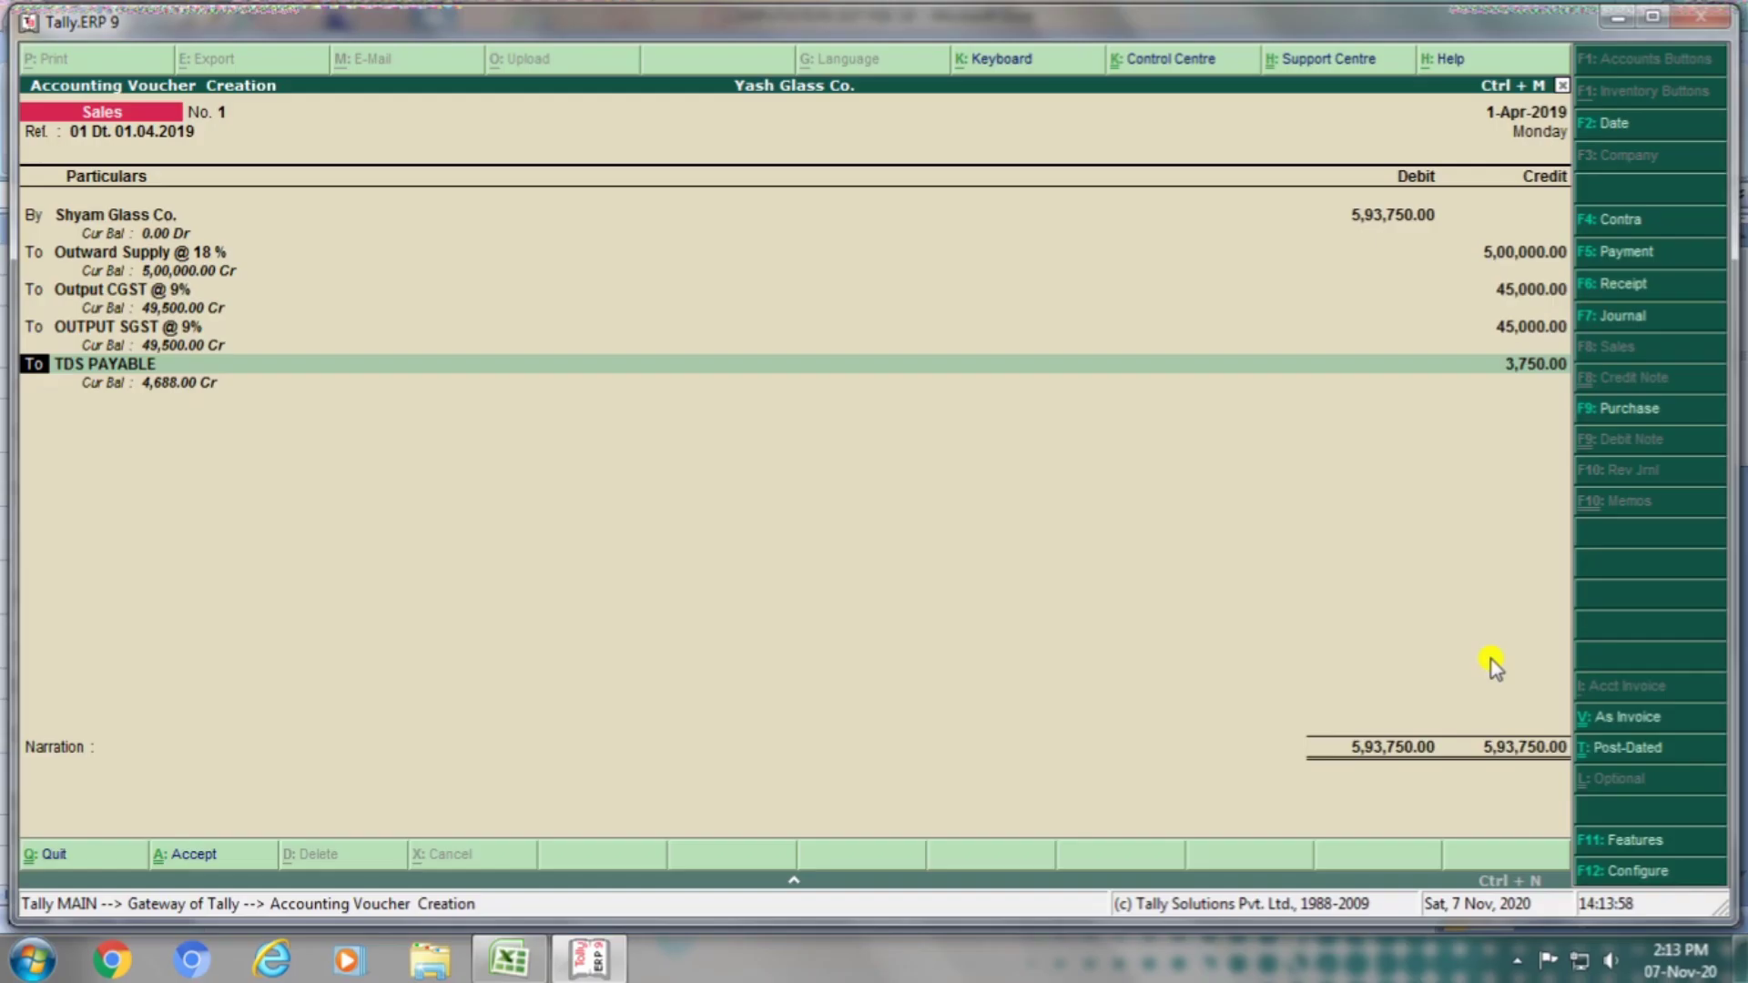
pyautogui.write('tc')
pyautogui.hotkey('alt', 'Tab')
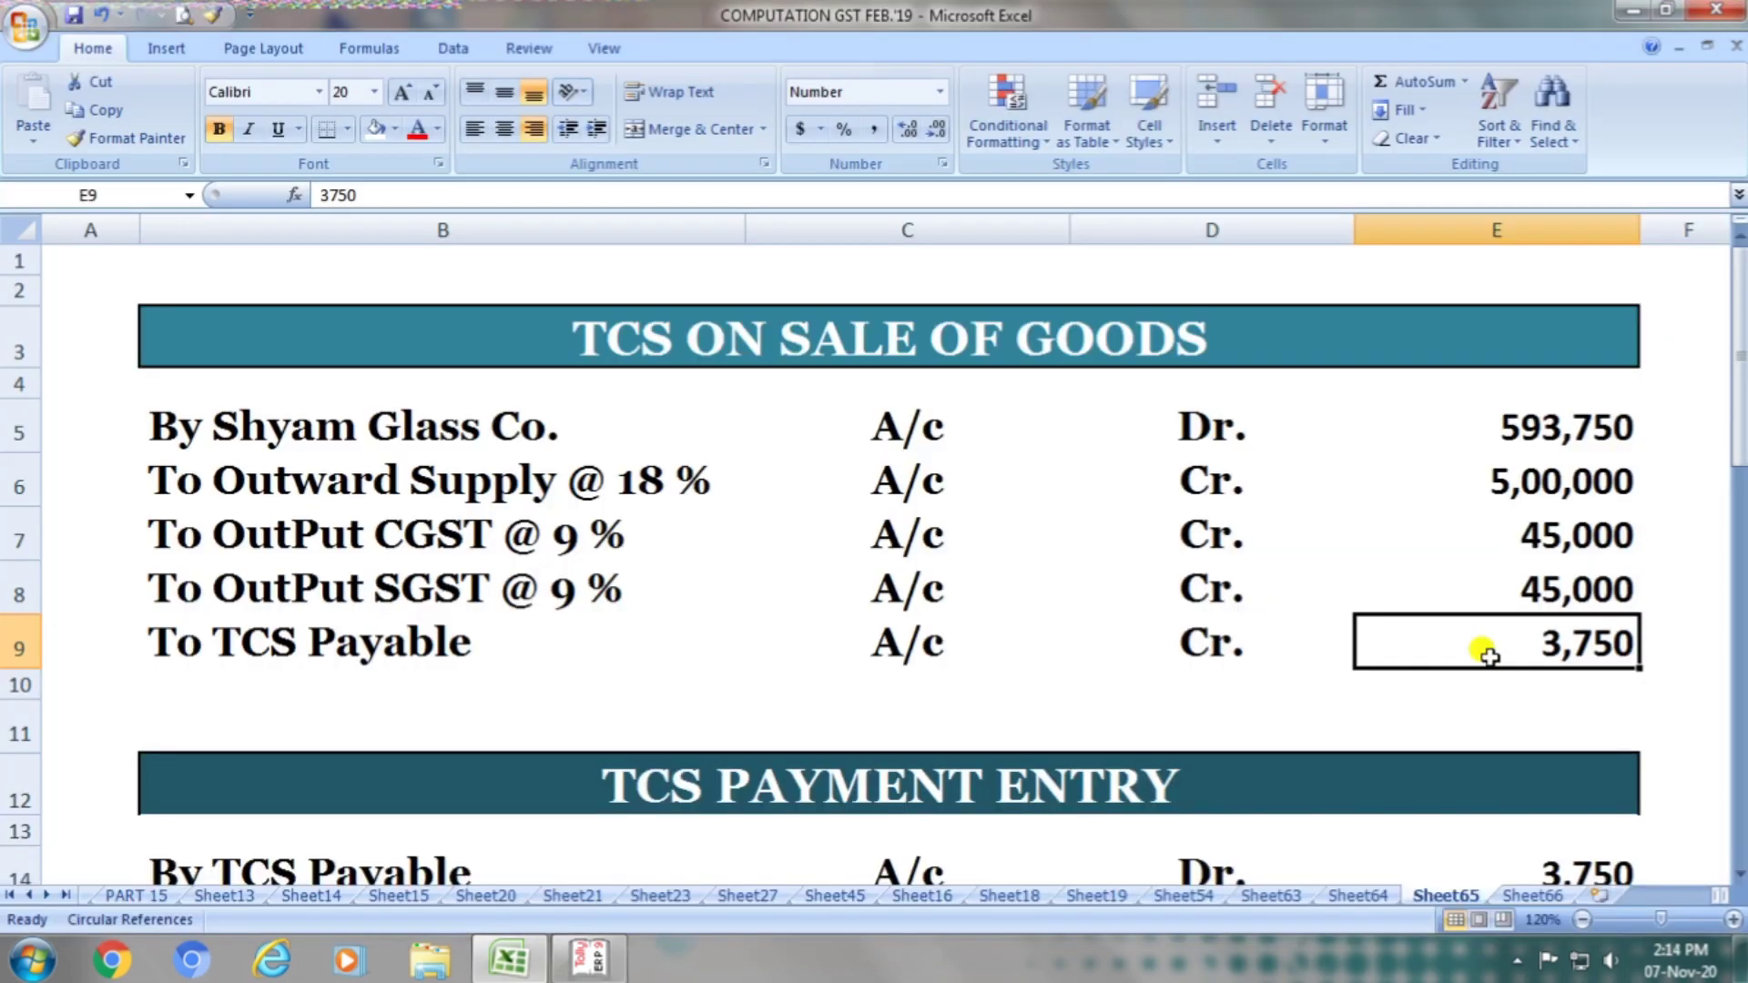
pyautogui.hotkey('alt', 'Tab')
pyautogui.press('Down')
pyautogui.press('Up')
pyautogui.press('Return')
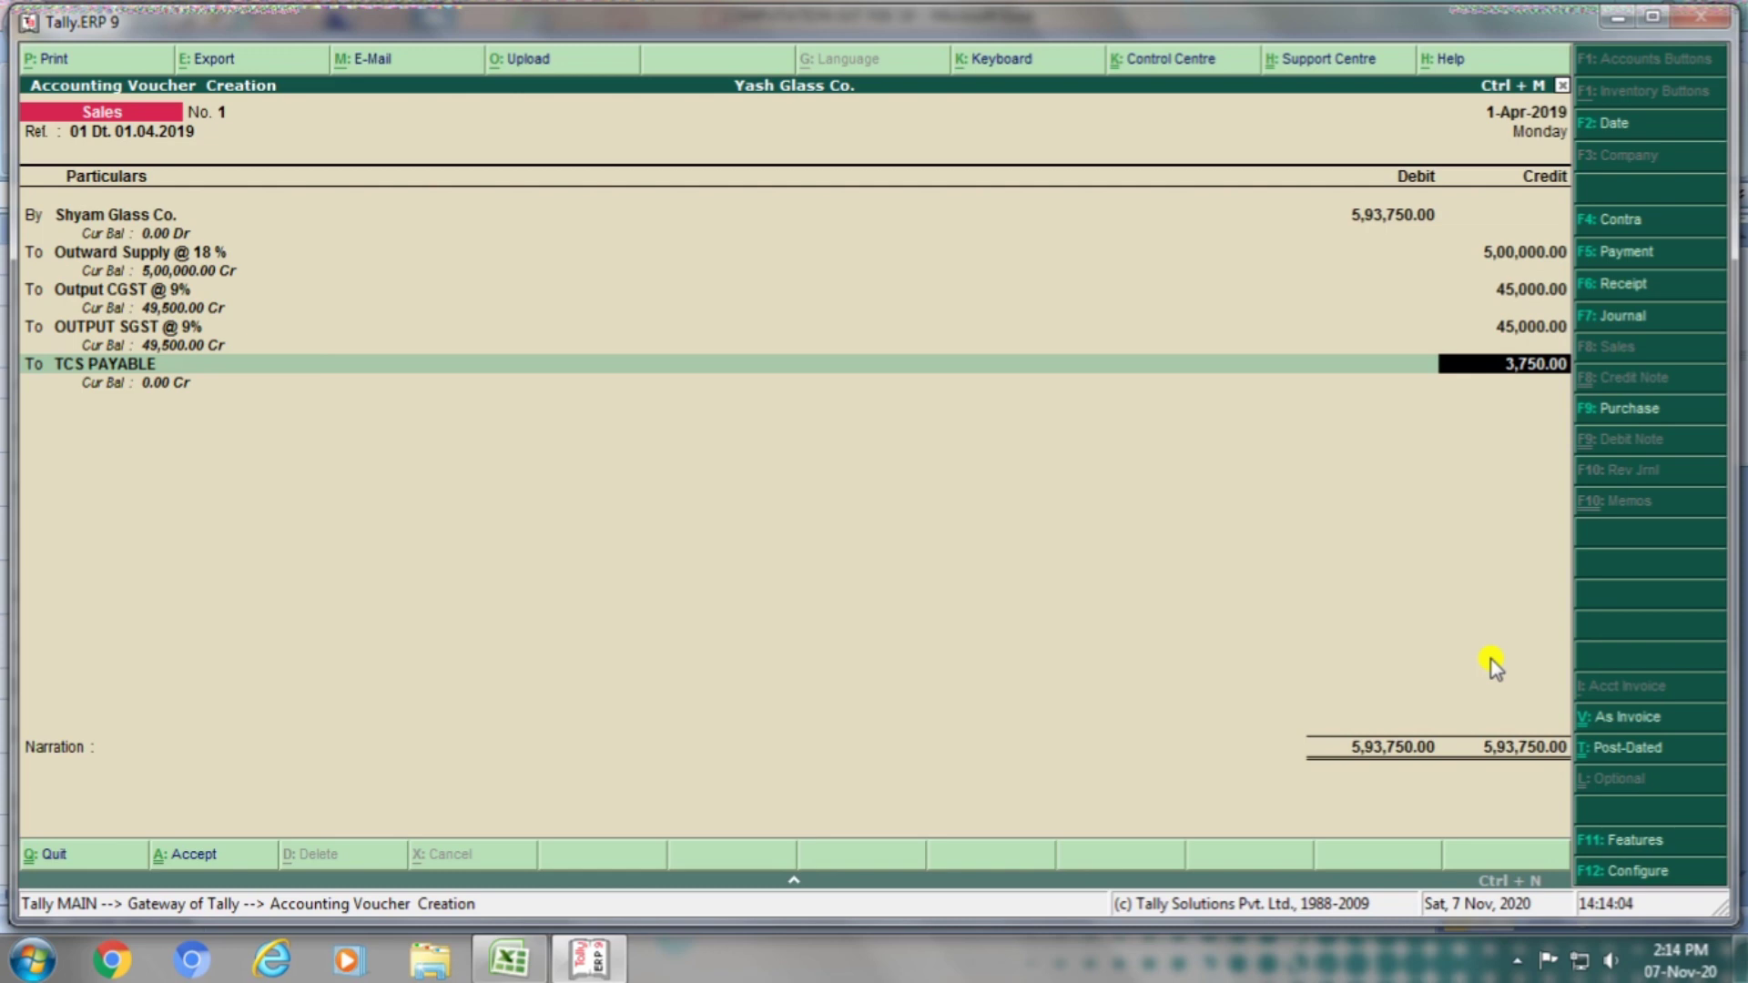
# Step: Compare the TCS PAYABLE amount with the Excel worksheet and accept 3,750 as its credit in the Tally voucher
pyautogui.hotkey('alt', 'Tab')
pyautogui.hotkey('alt', 'Tab')
pyautogui.press('Return')
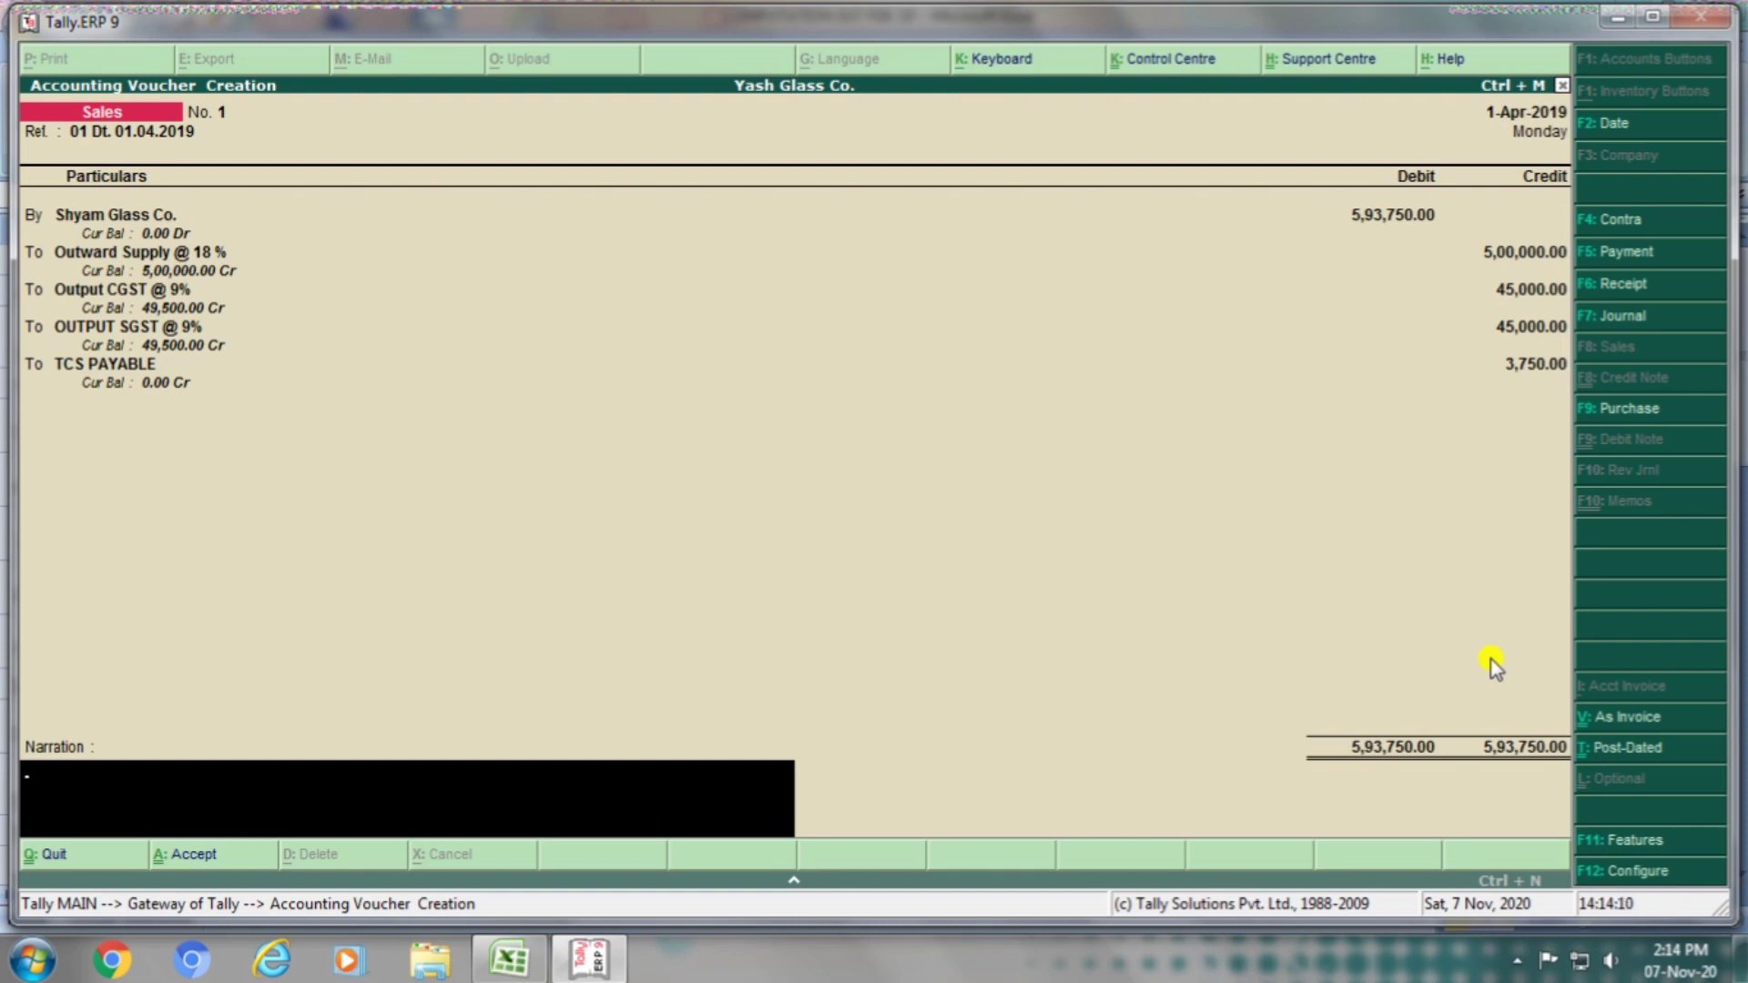
# Step: Go back from the narration to the voucher's debit line and open the Shyam Glass Co. ledger for alteration
pyautogui.press('BackSpace')
pyautogui.press('BackSpace')
pyautogui.press('BackSpace')
pyautogui.press('BackSpace')
pyautogui.press('BackSpace')
pyautogui.press('BackSpace')
pyautogui.press('BackSpace')
pyautogui.press('BackSpace')
pyautogui.press('BackSpace')
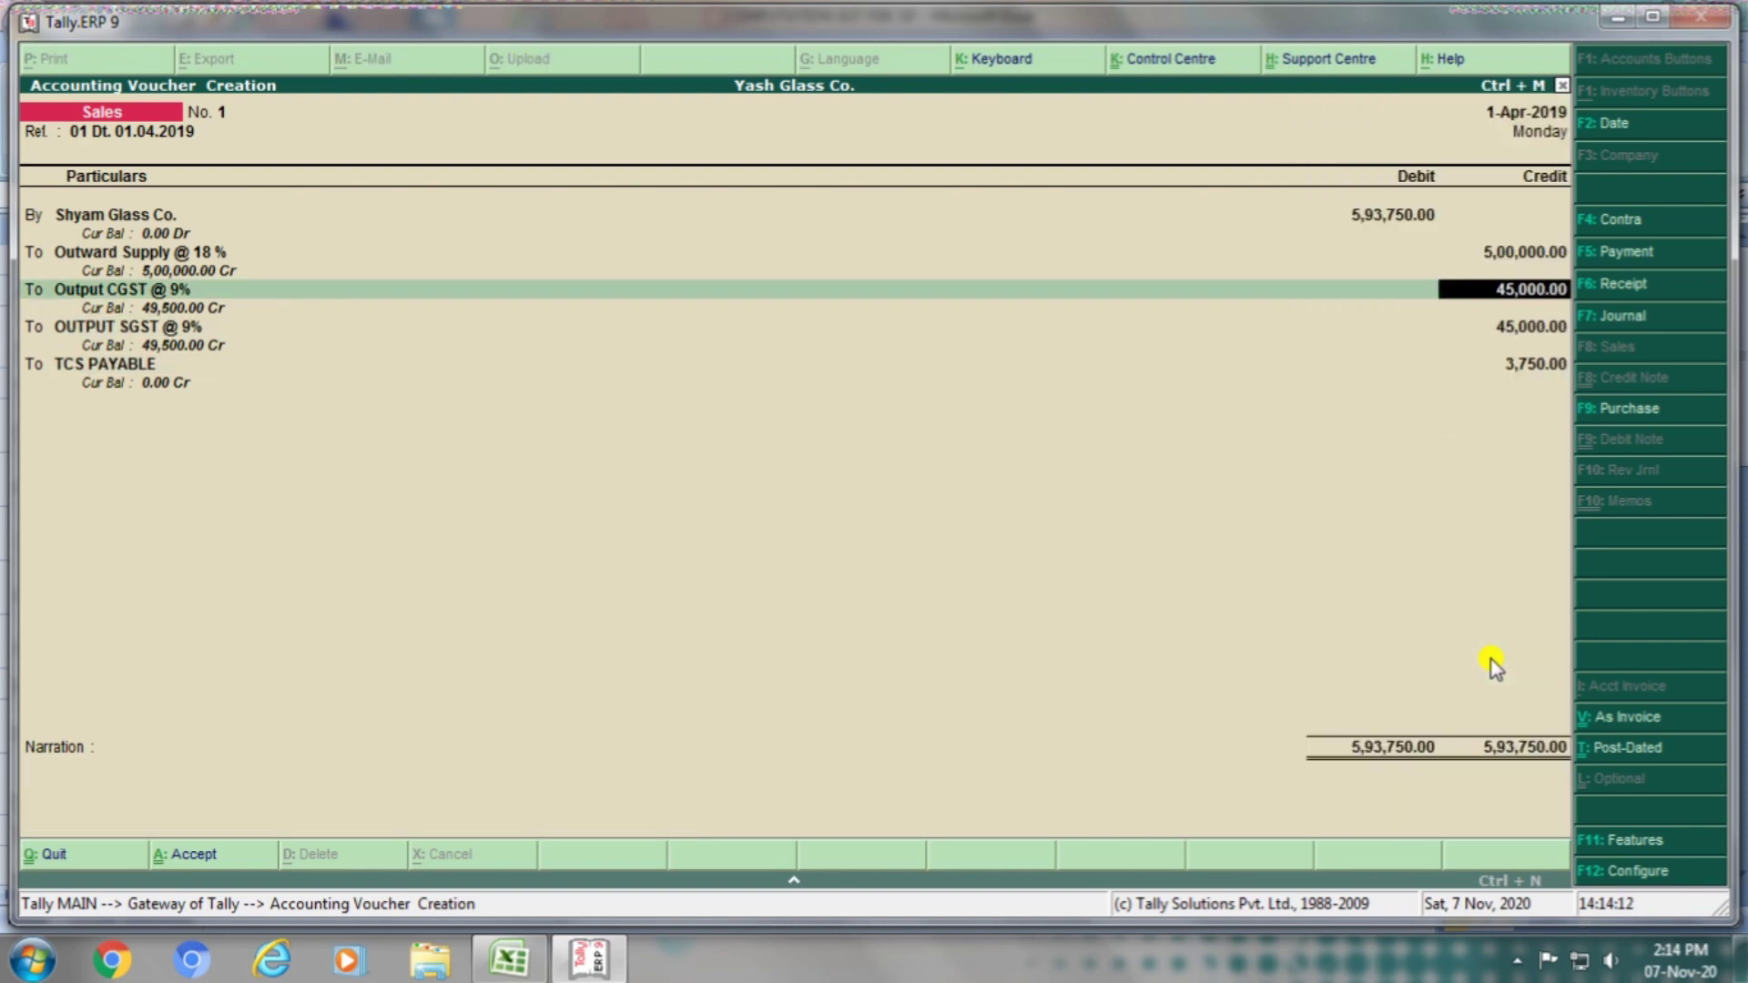
pyautogui.press('BackSpace')
pyautogui.press('BackSpace')
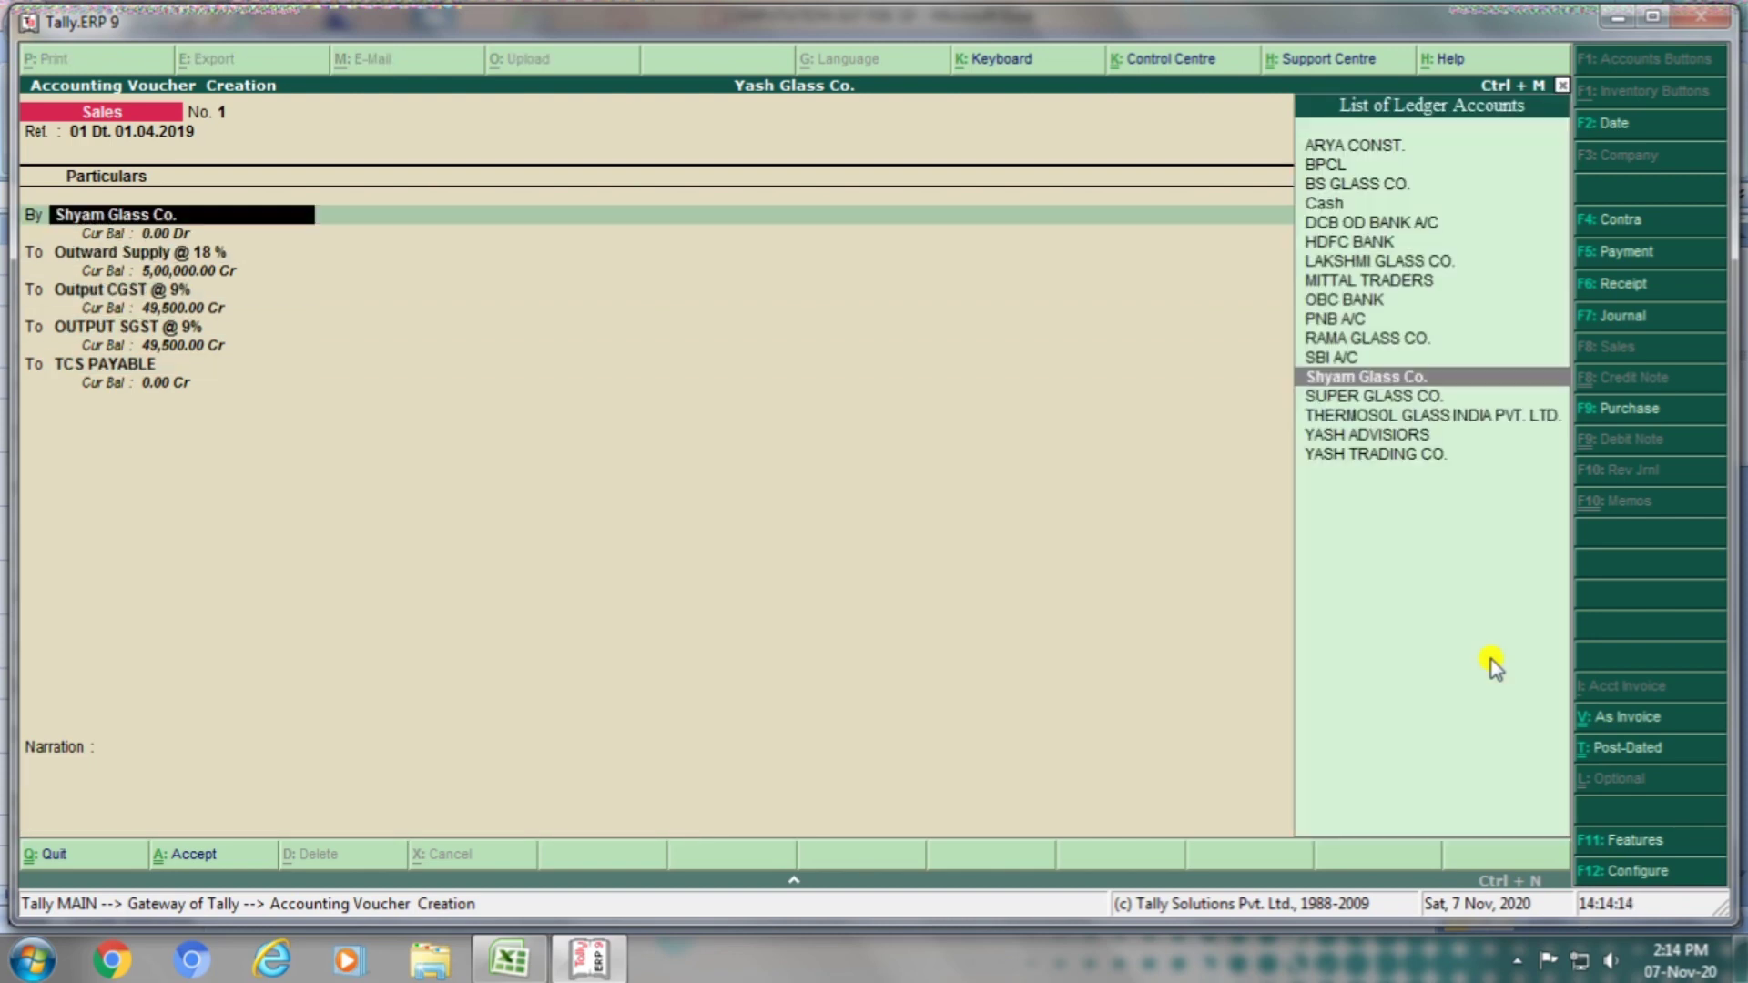
pyautogui.hotkey('ctrl', 'Return')
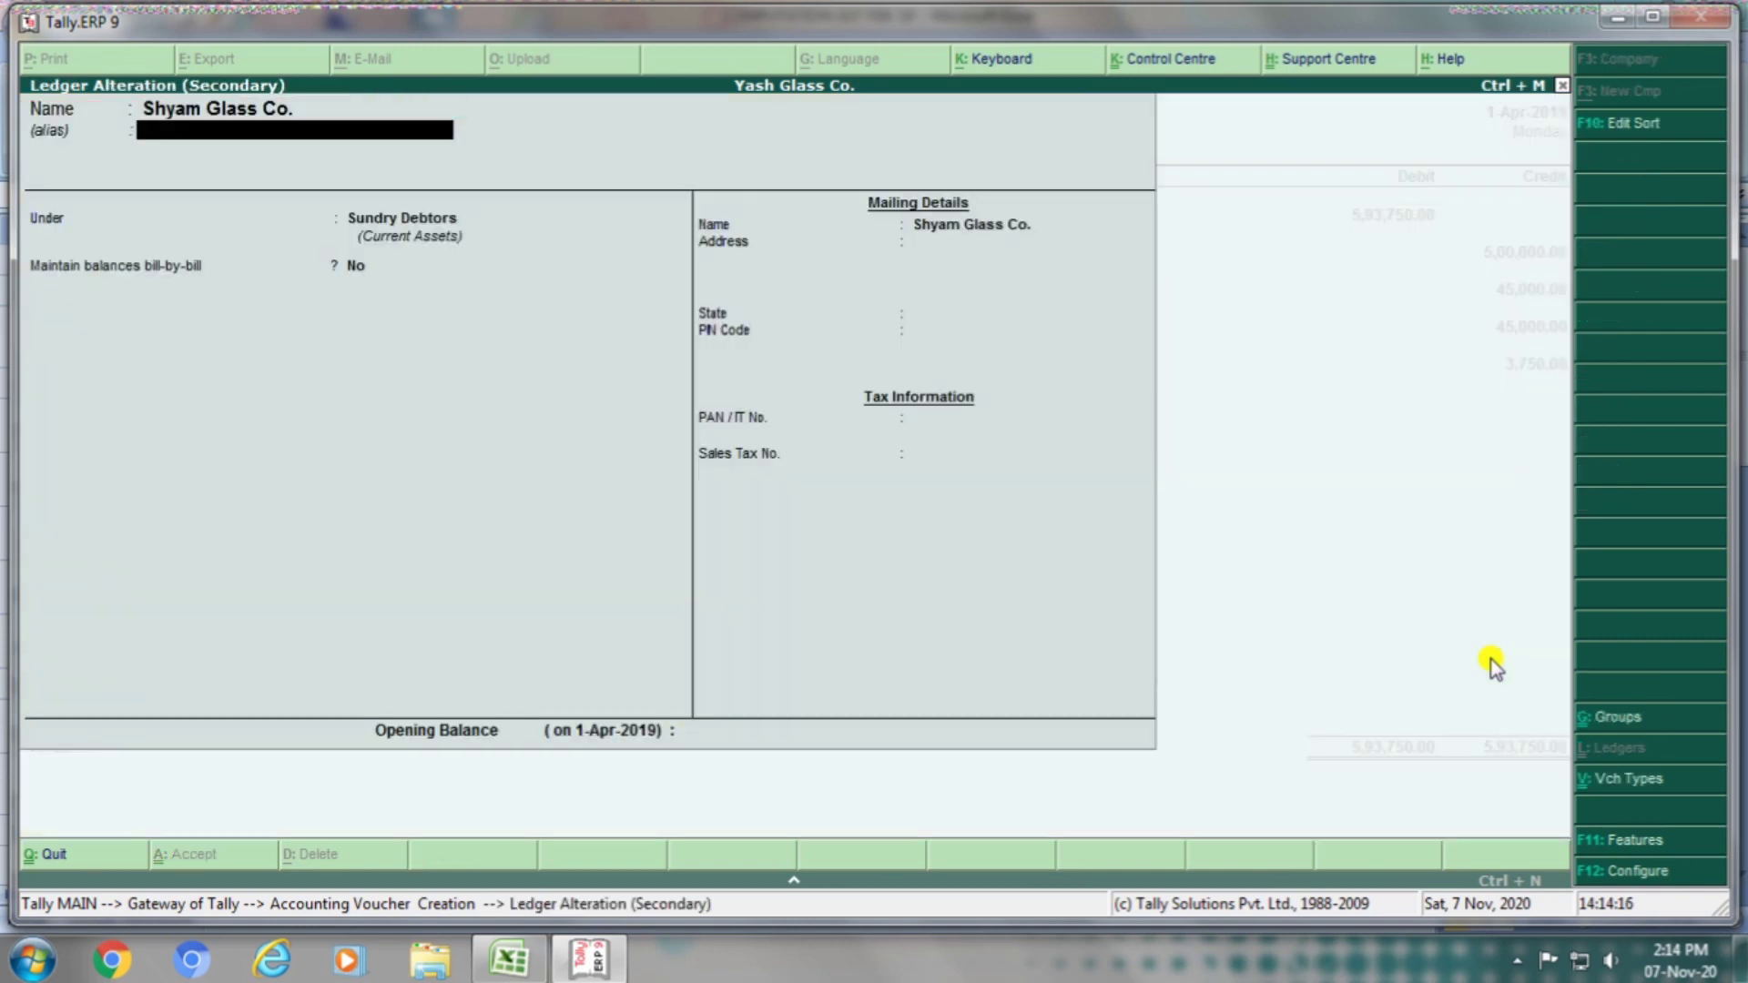
# Step: Review the Shyam Glass Co. ledger's group, bill-by-bill and mailing details, set its state to Not Applicable, and save the ledger
pyautogui.press('Return')
pyautogui.press('Return')
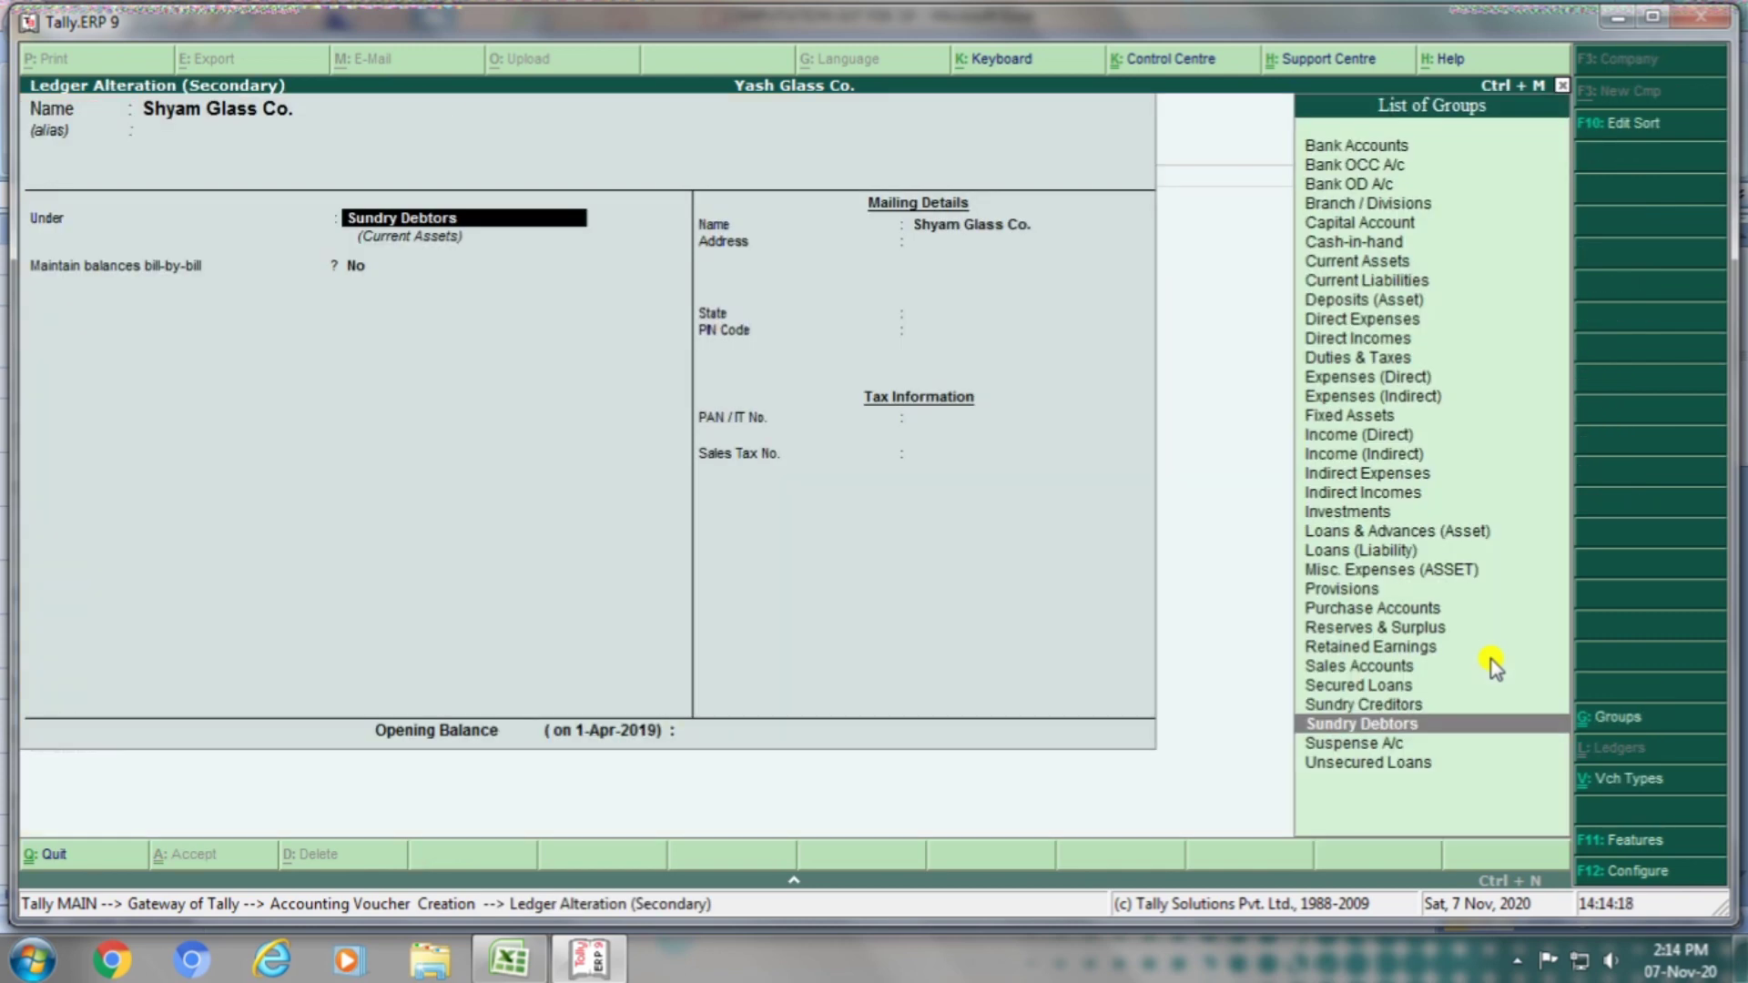
pyautogui.press('Return')
pyautogui.press('Return')
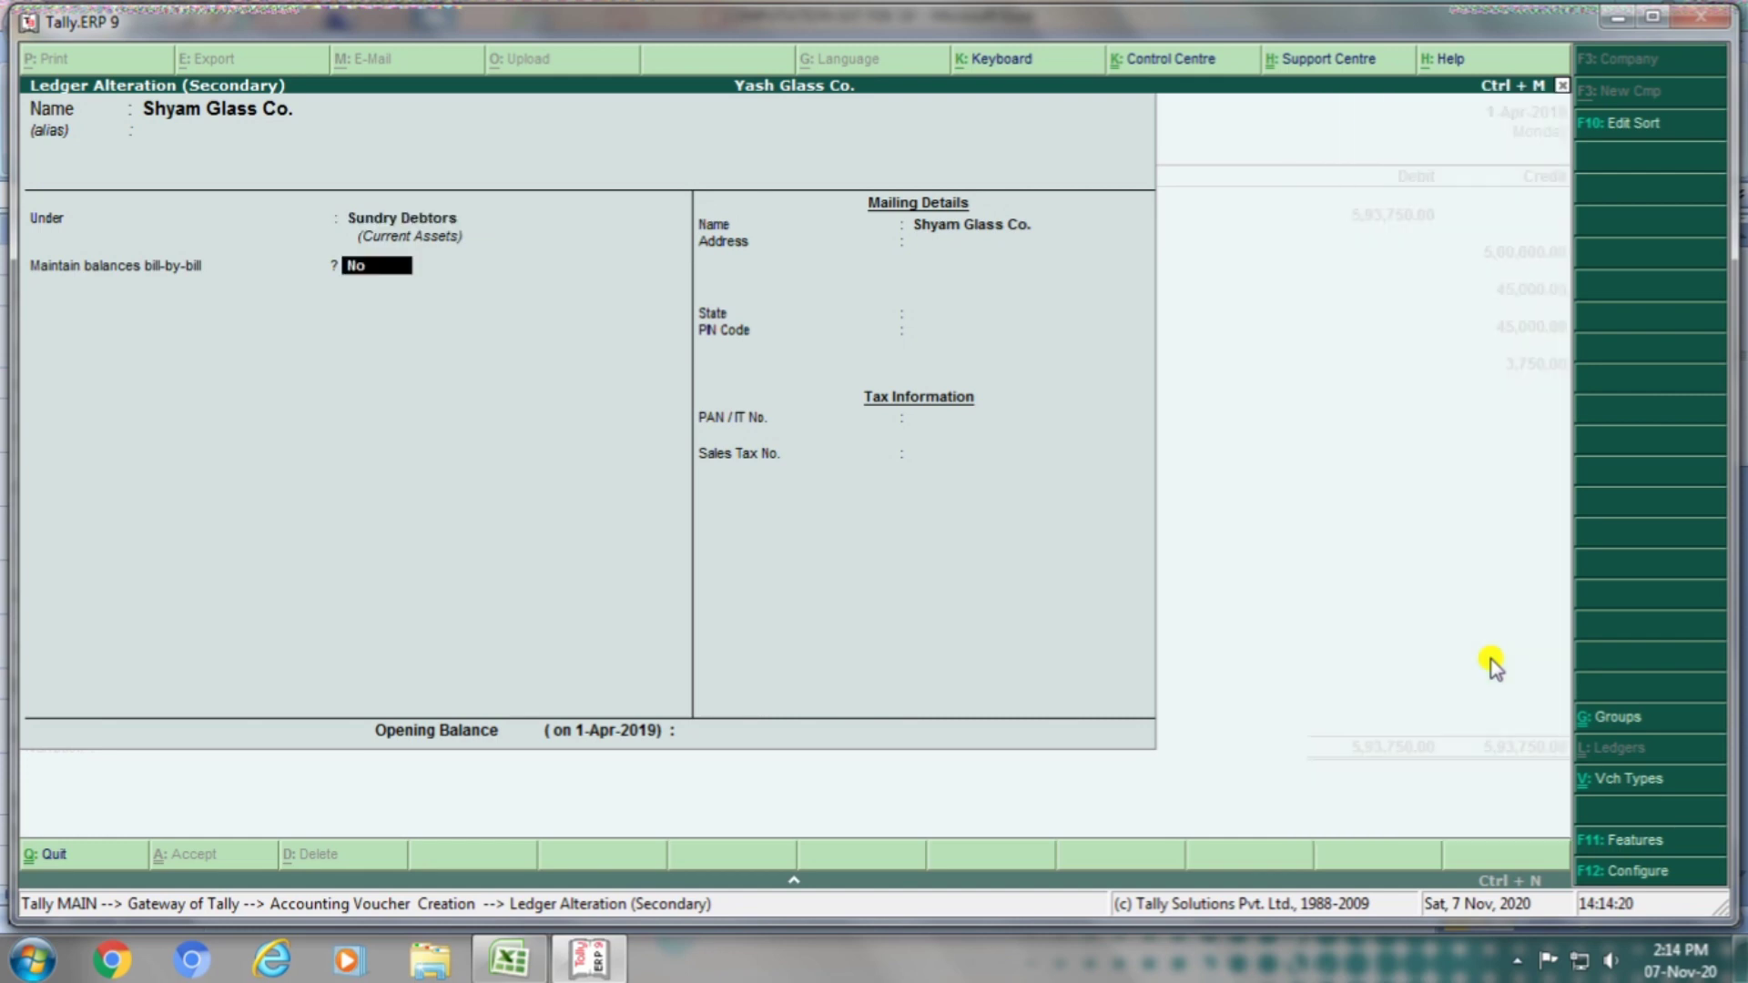
pyautogui.press('Return')
pyautogui.press('Return')
pyautogui.press('Return')
pyautogui.press('Return')
pyautogui.press('Return')
pyautogui.press('Return')
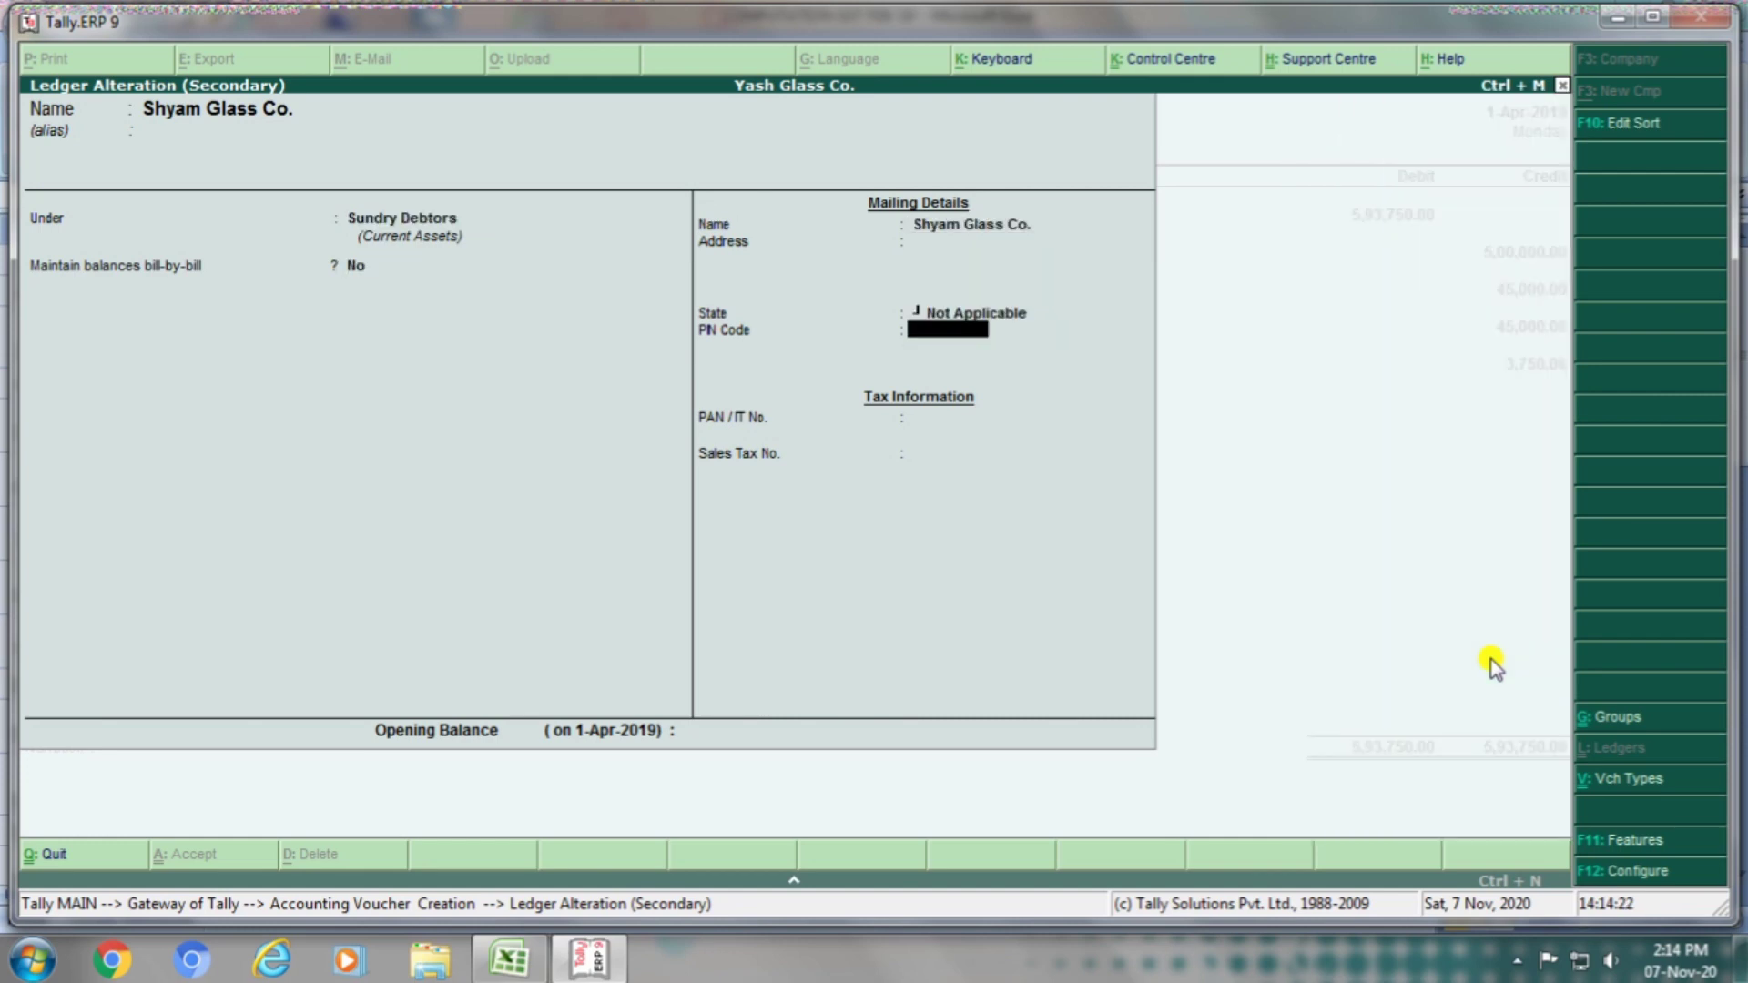
pyautogui.press('Return')
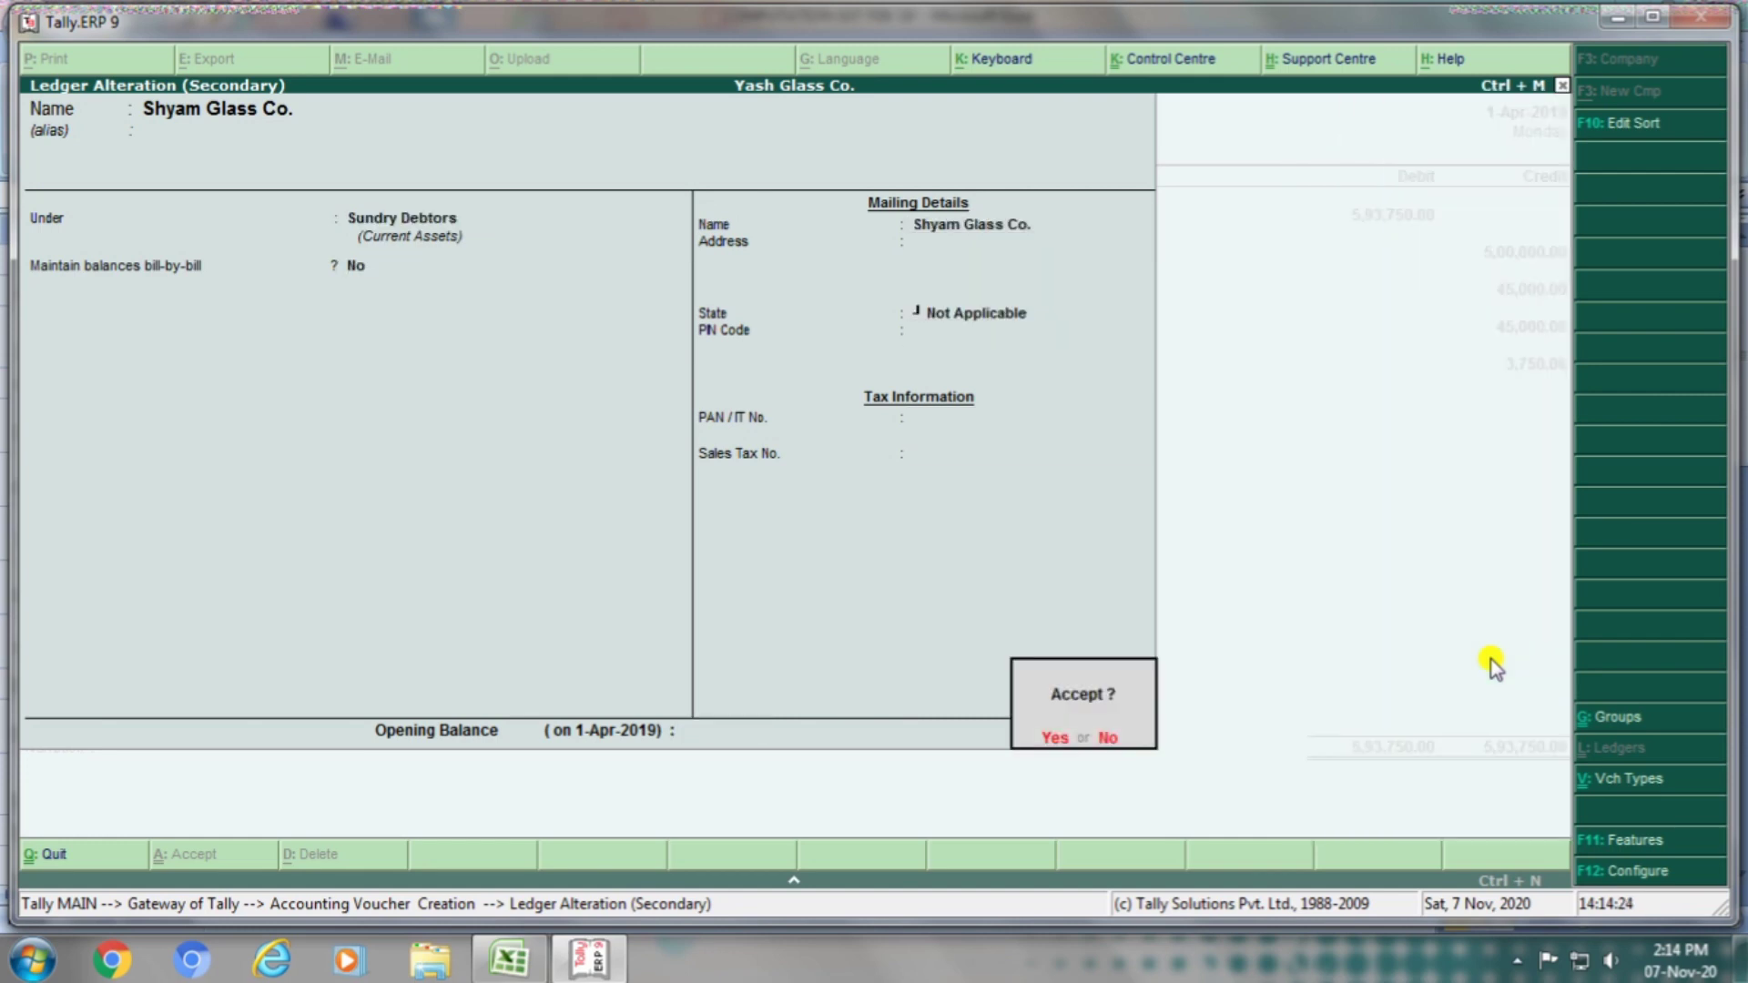
pyautogui.press('Return')
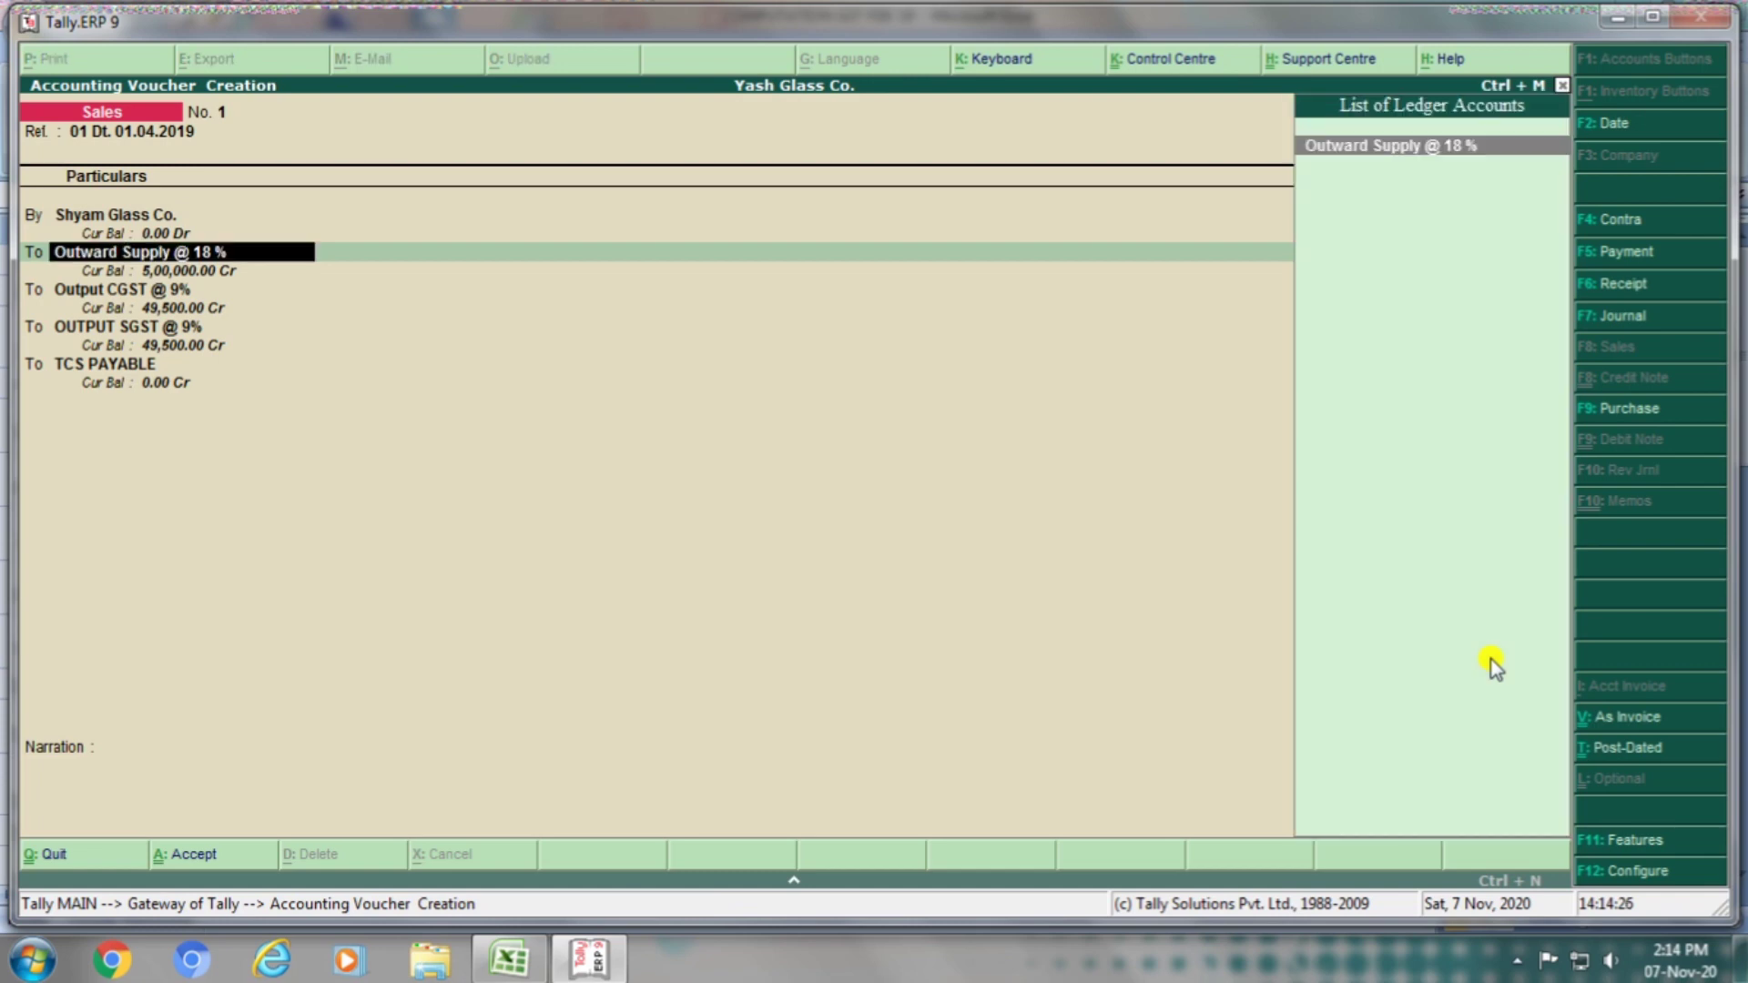
# Step: Open the Outward Supply @ 18 % ledger from the voucher, review the group it falls under, and accept it
pyautogui.hotkey('ctrl', 'Return')
pyautogui.press('Return')
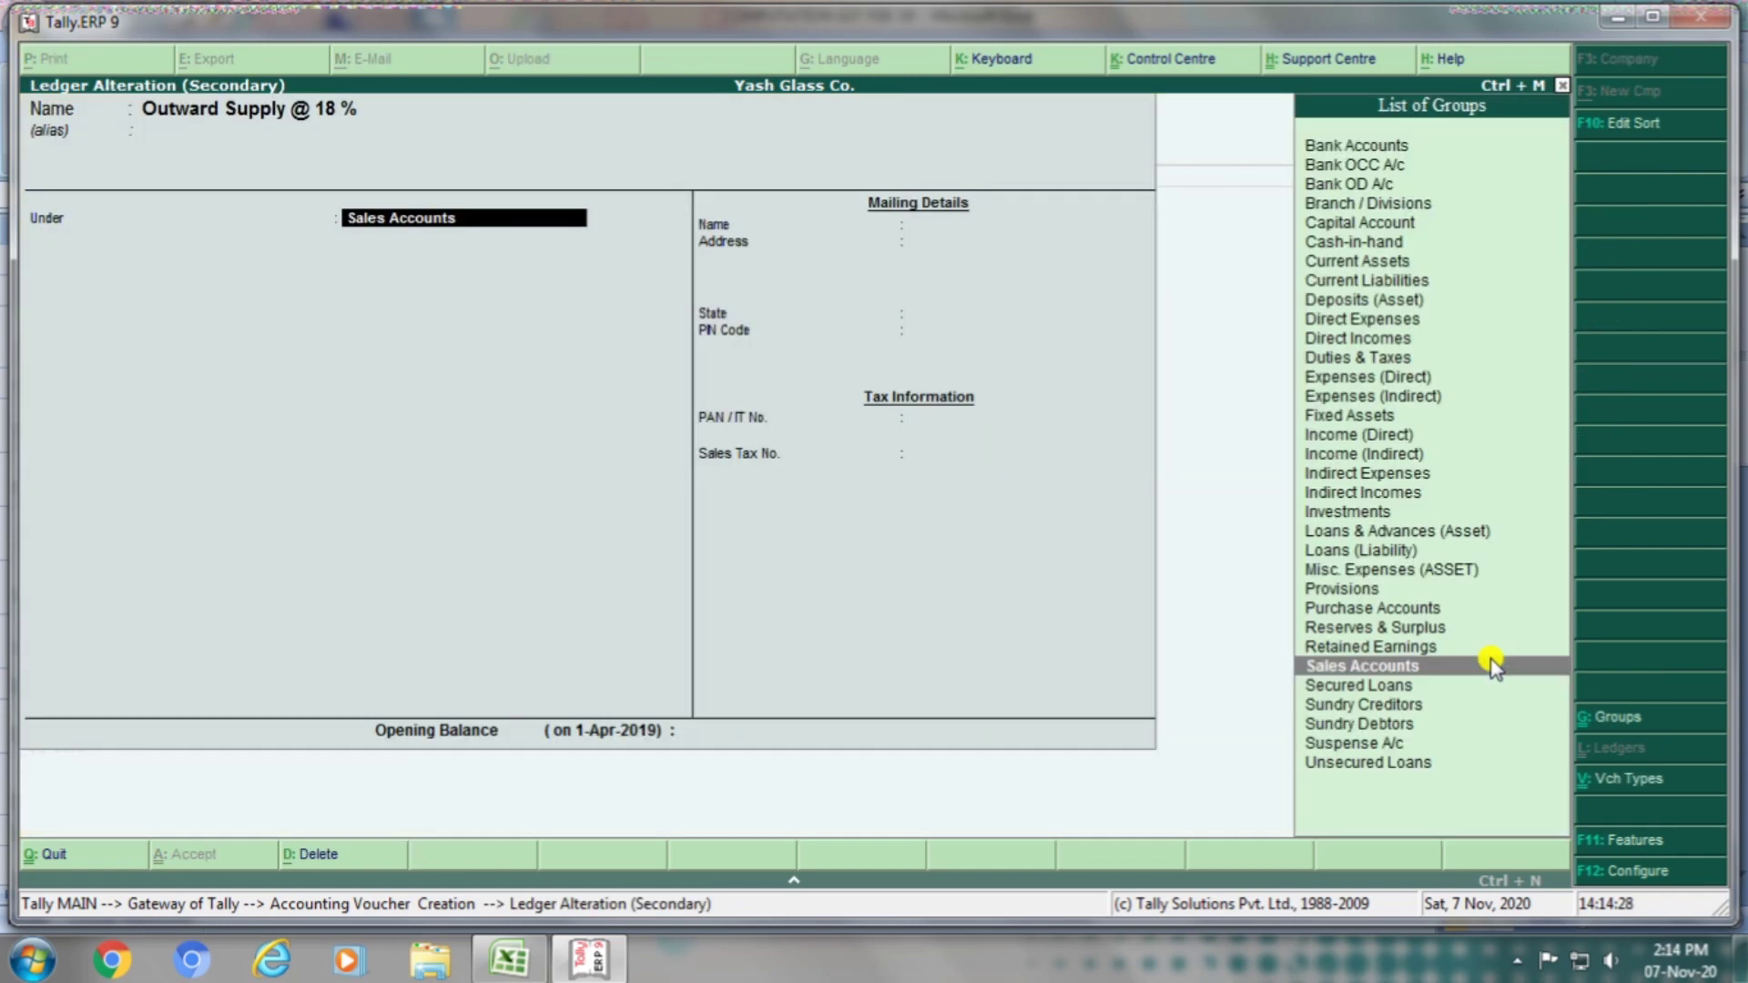
pyautogui.press('Return')
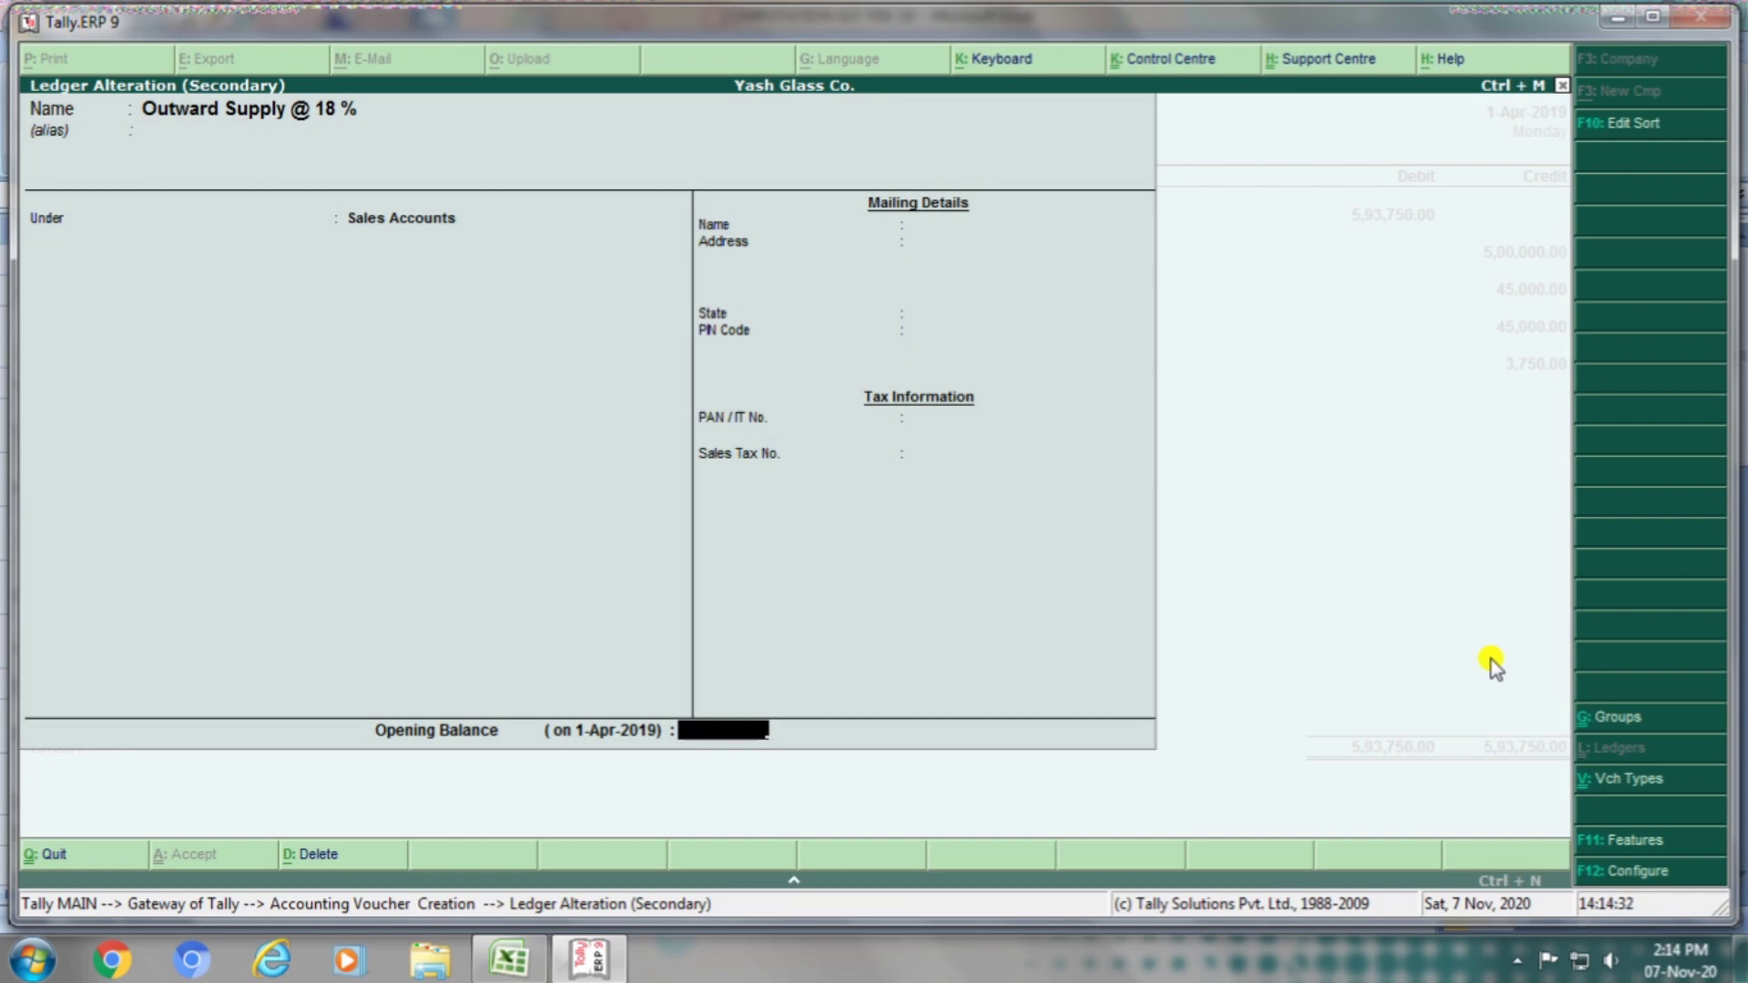
pyautogui.press('Return')
pyautogui.press('Return')
# Step: Open the Output CGST @ 9% ledger from its voucher line, review its group and duty type, and accept it
pyautogui.press('Return')
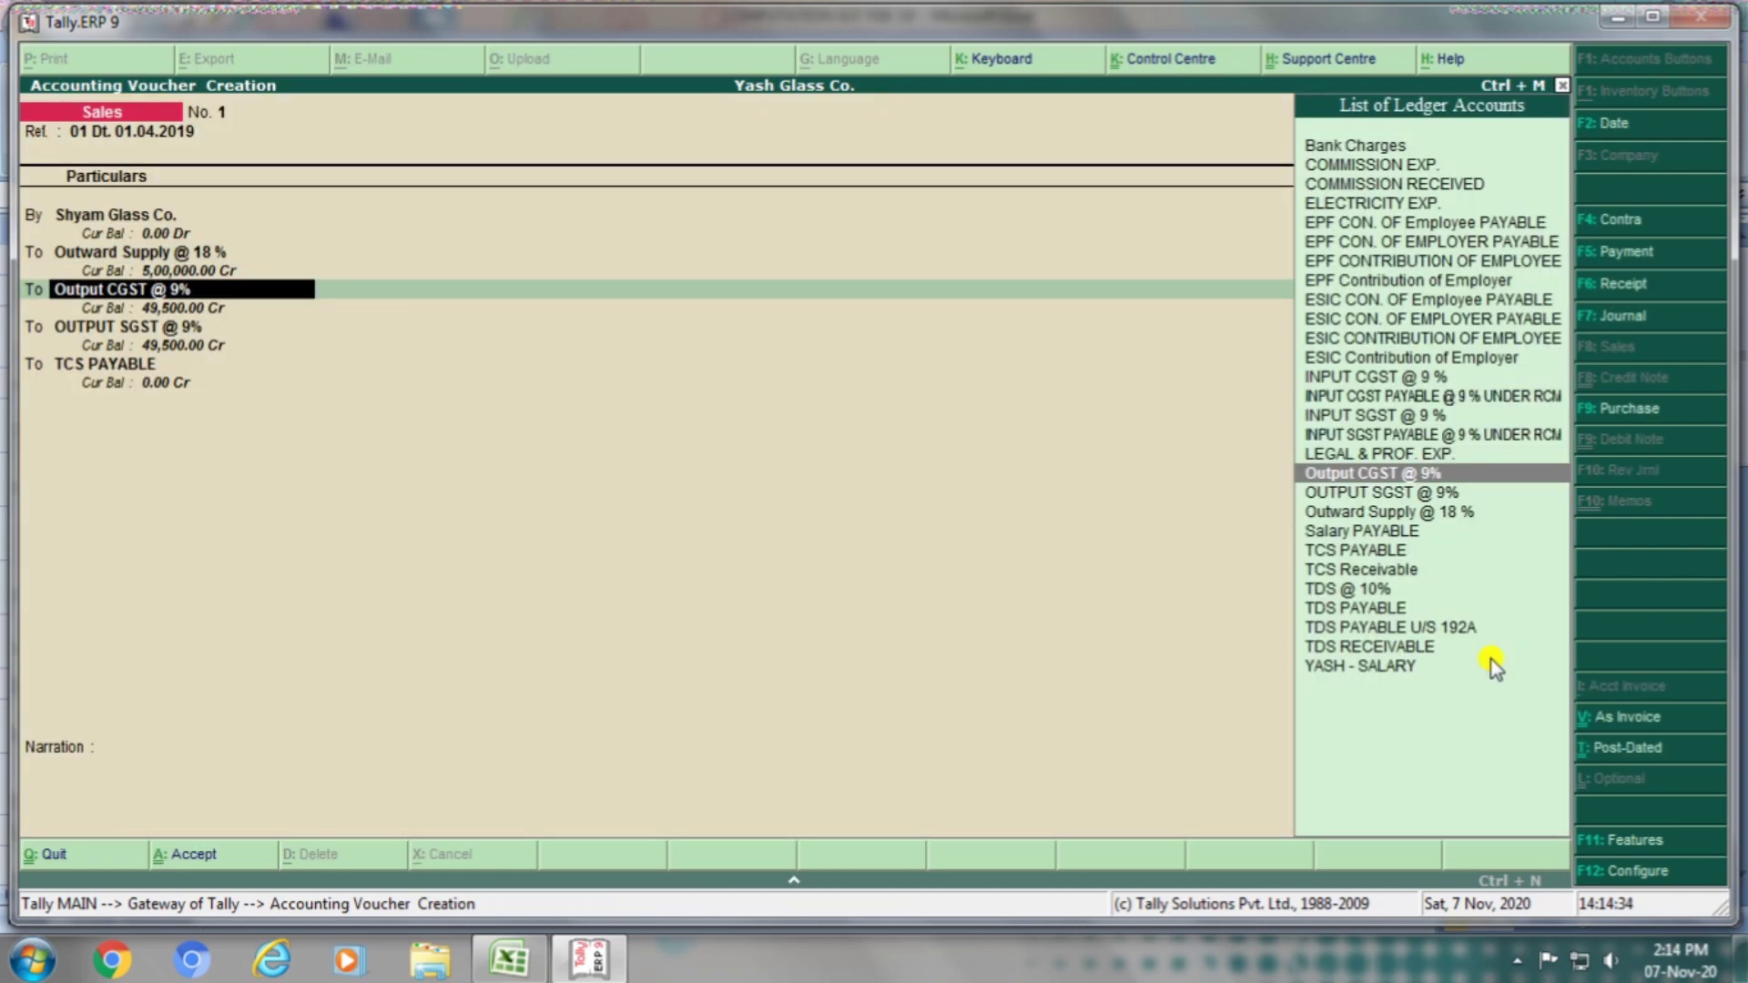
pyautogui.hotkey('ctrl', 'Return')
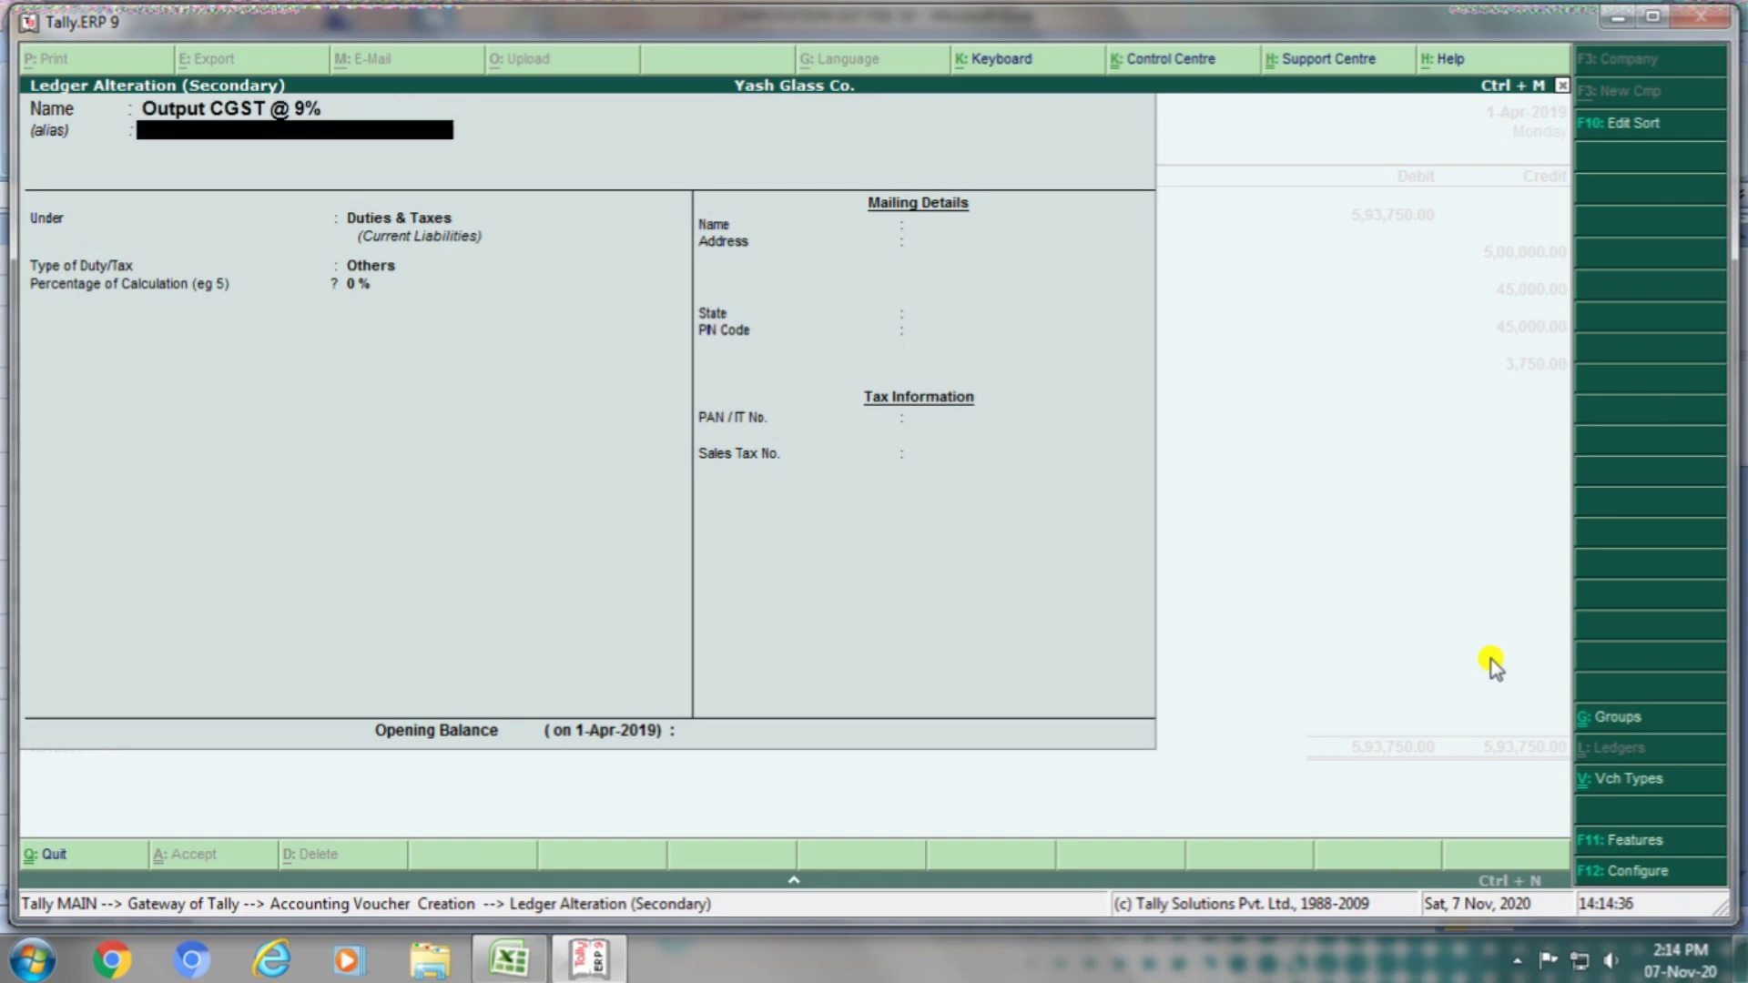
pyautogui.press('Return')
pyautogui.press('Return')
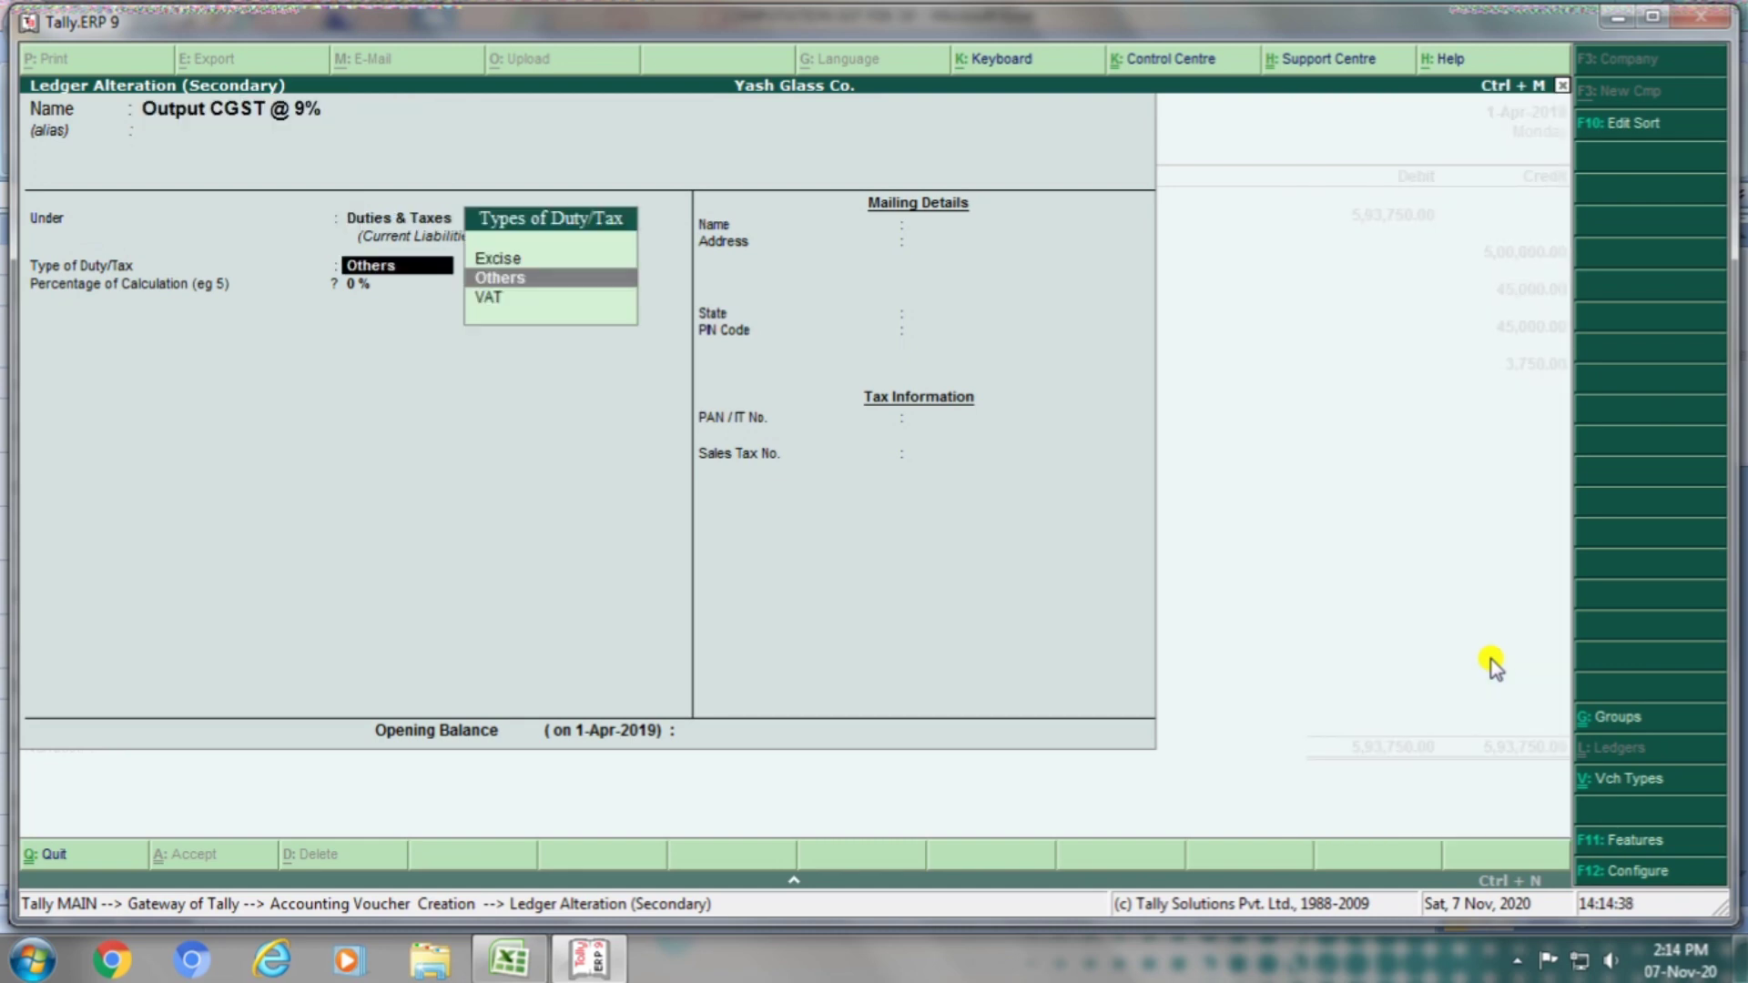
pyautogui.press('Return')
pyautogui.press('Return')
pyautogui.press('Return')
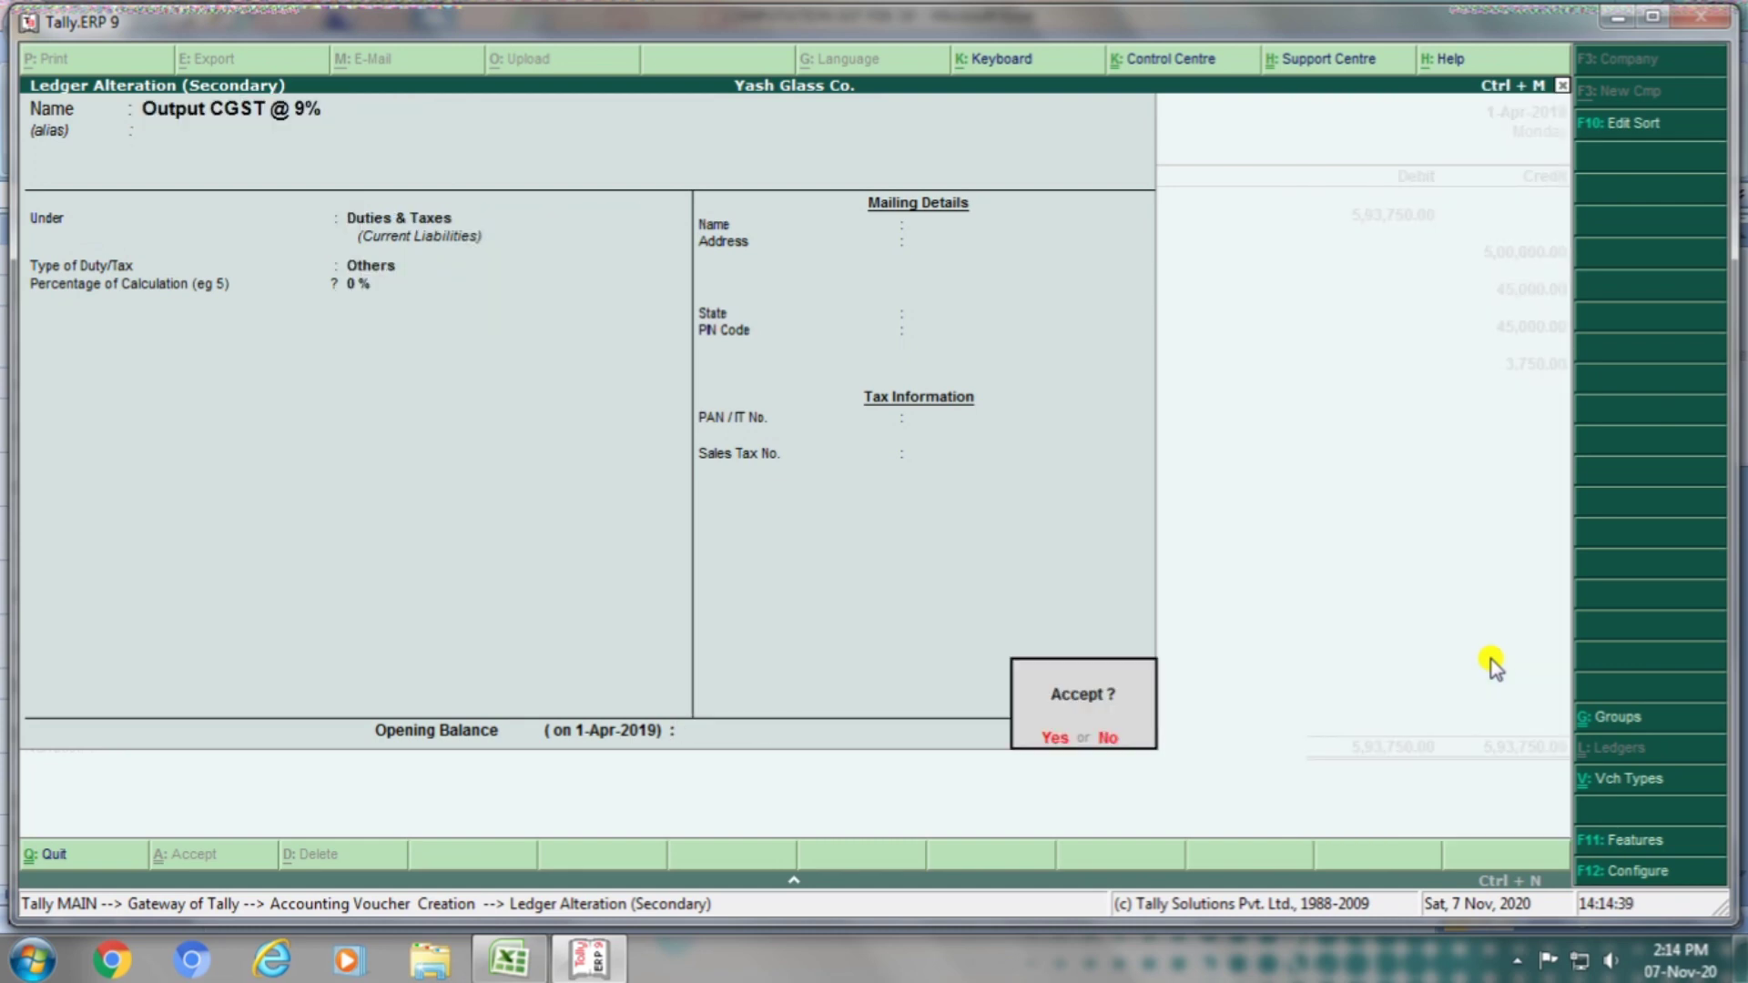
pyautogui.press('Return')
# Step: Open the OUTPUT SGST @ 9% ledger from its voucher line, review its group and tax settings, and accept it
pyautogui.press('Down')
pyautogui.press('Return')
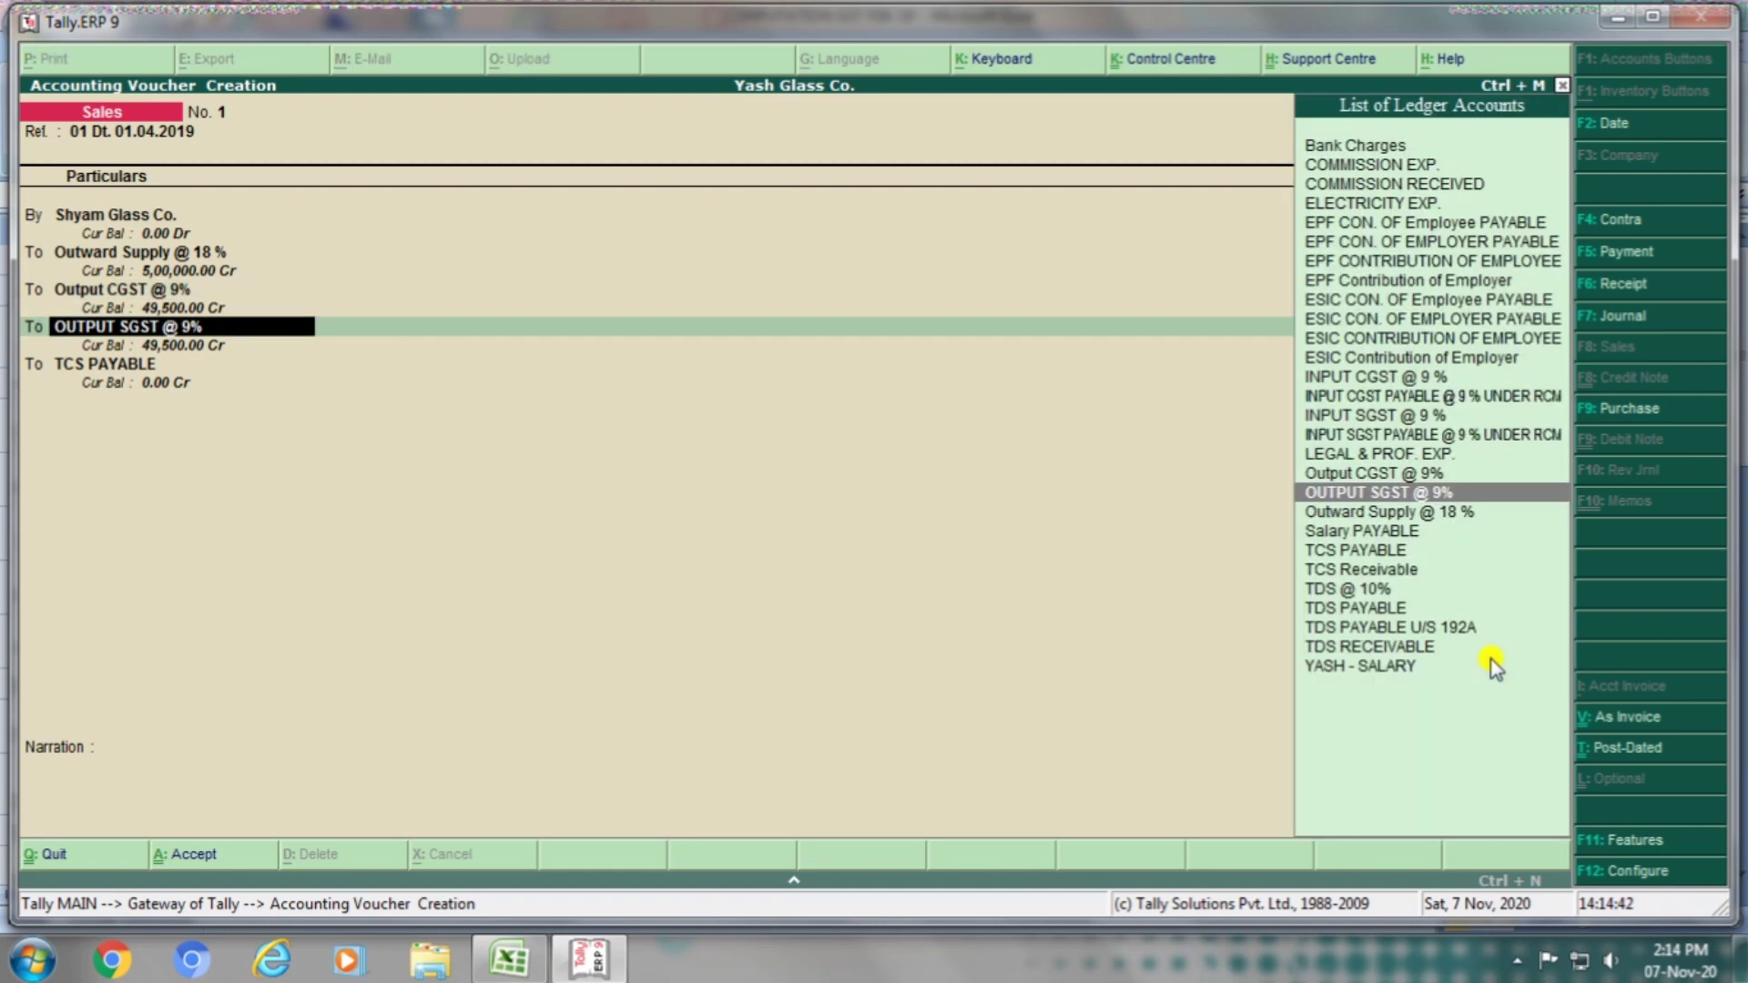
pyautogui.hotkey('ctrl', 'Return')
pyautogui.press('Return')
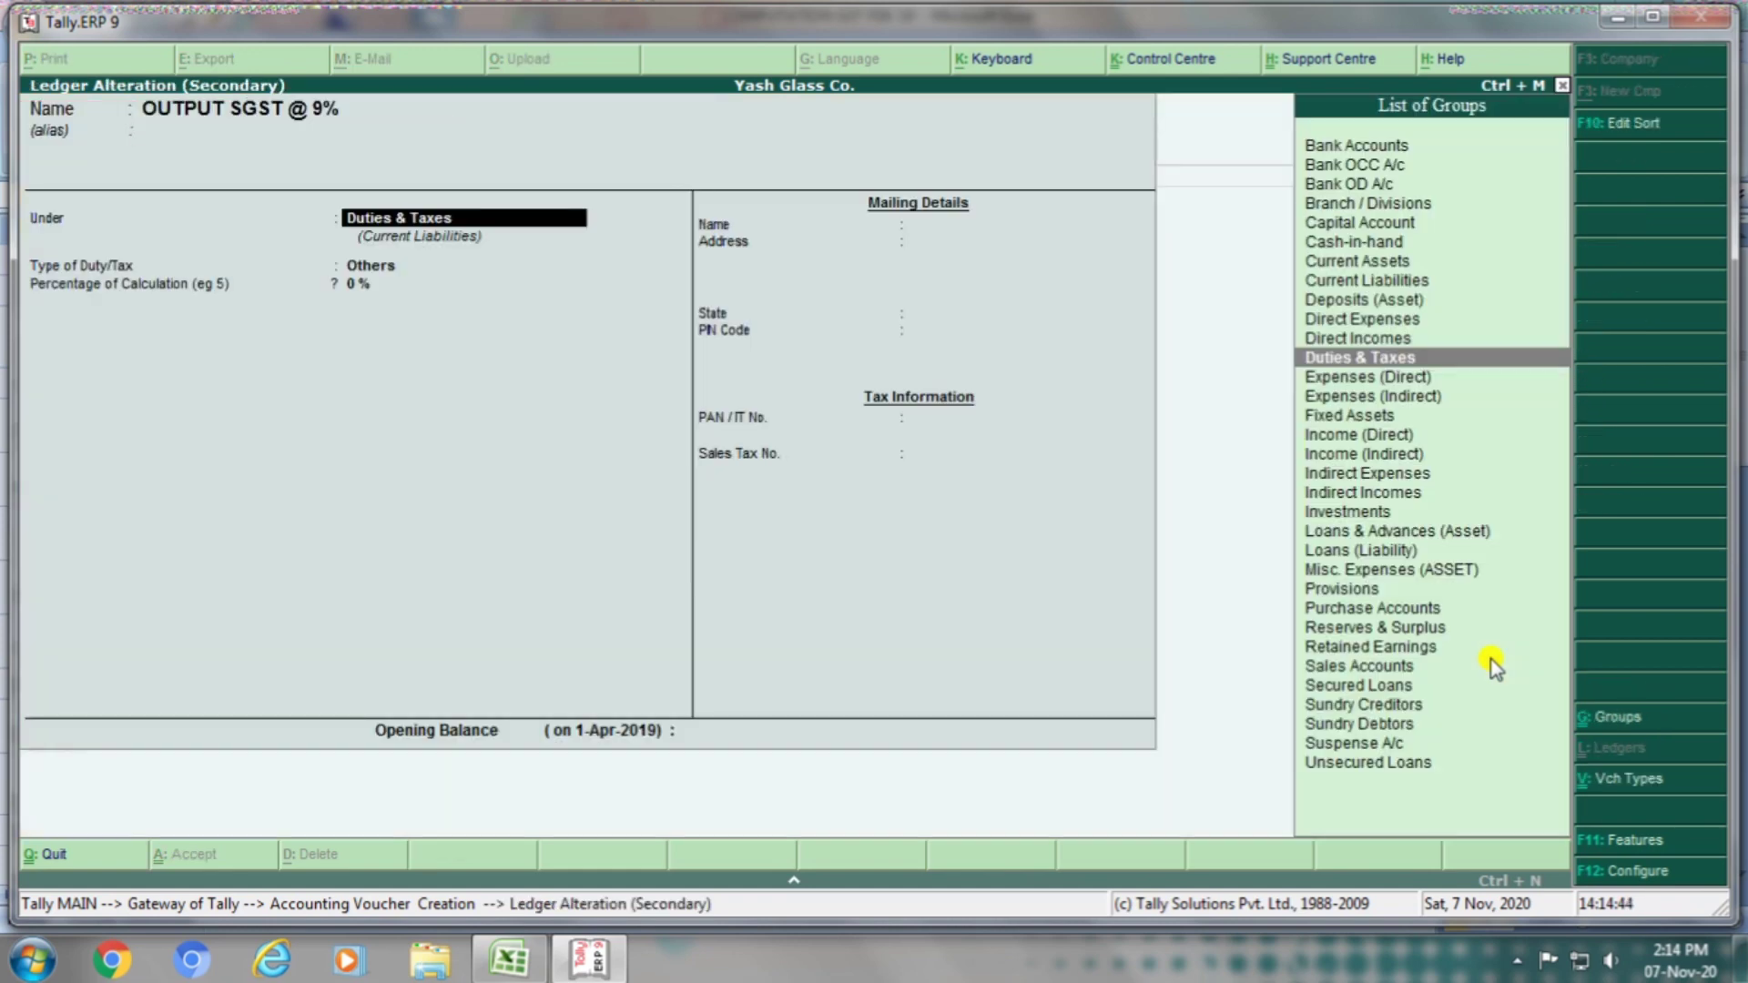
pyautogui.press('Return')
pyautogui.press('Return')
pyautogui.press('Return')
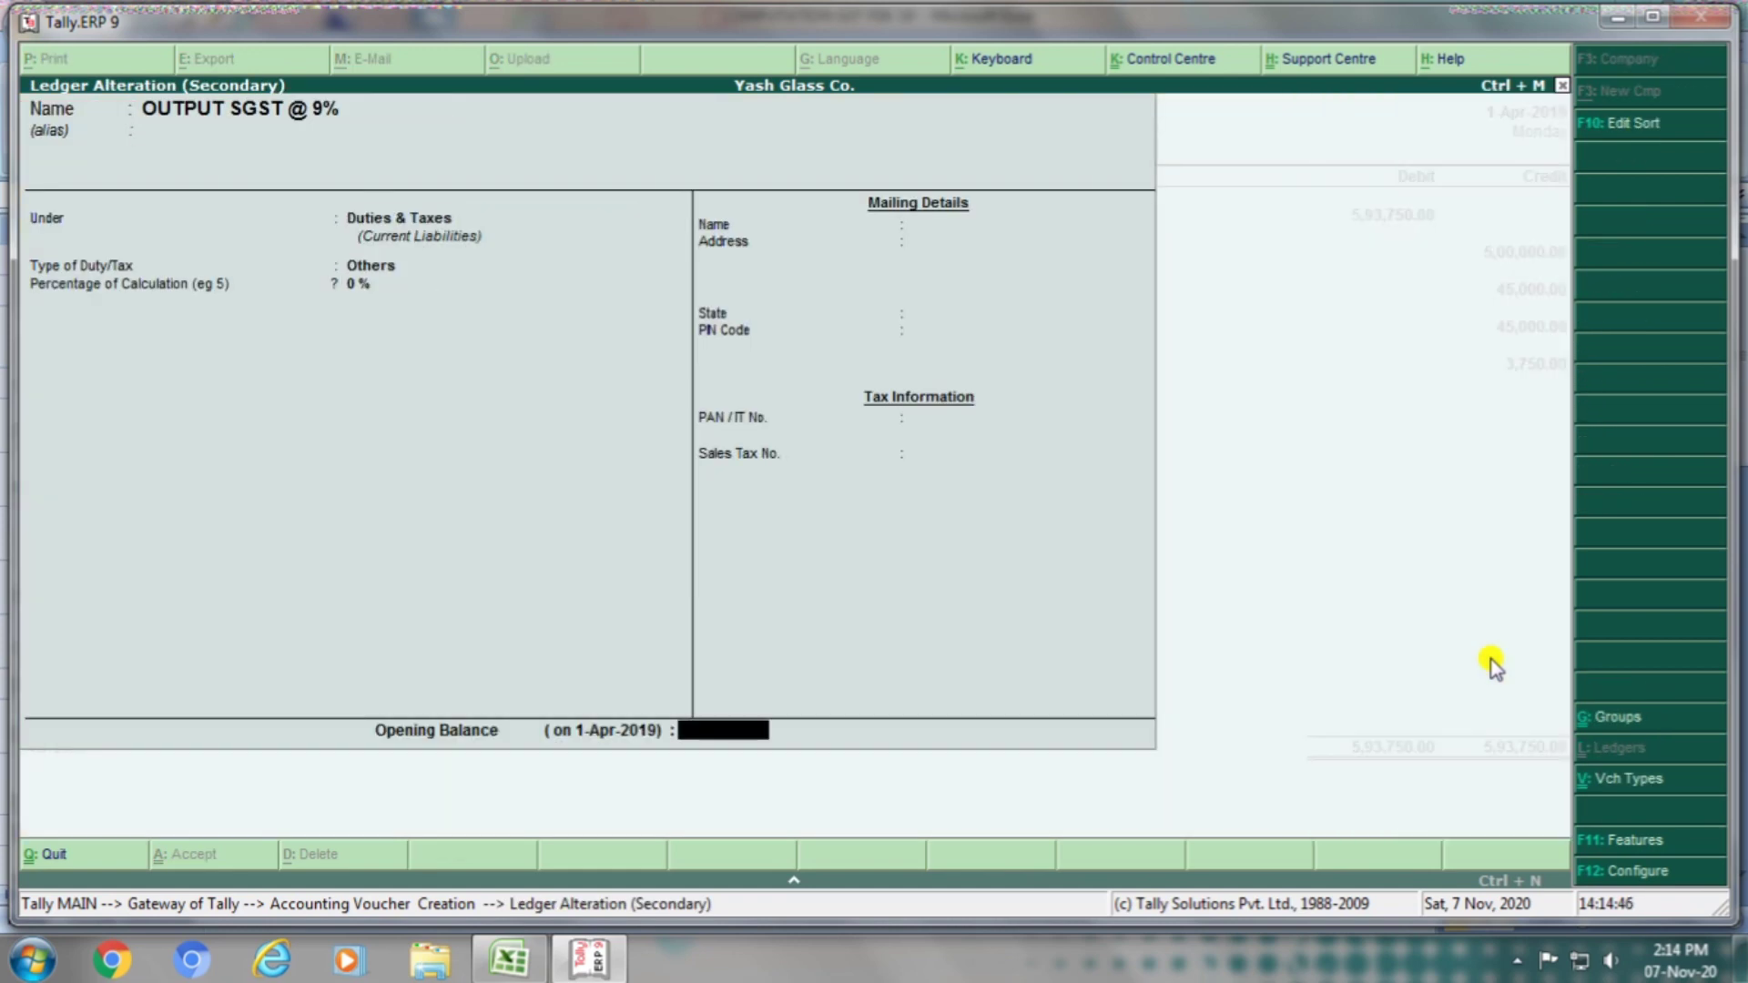
pyautogui.press('Return')
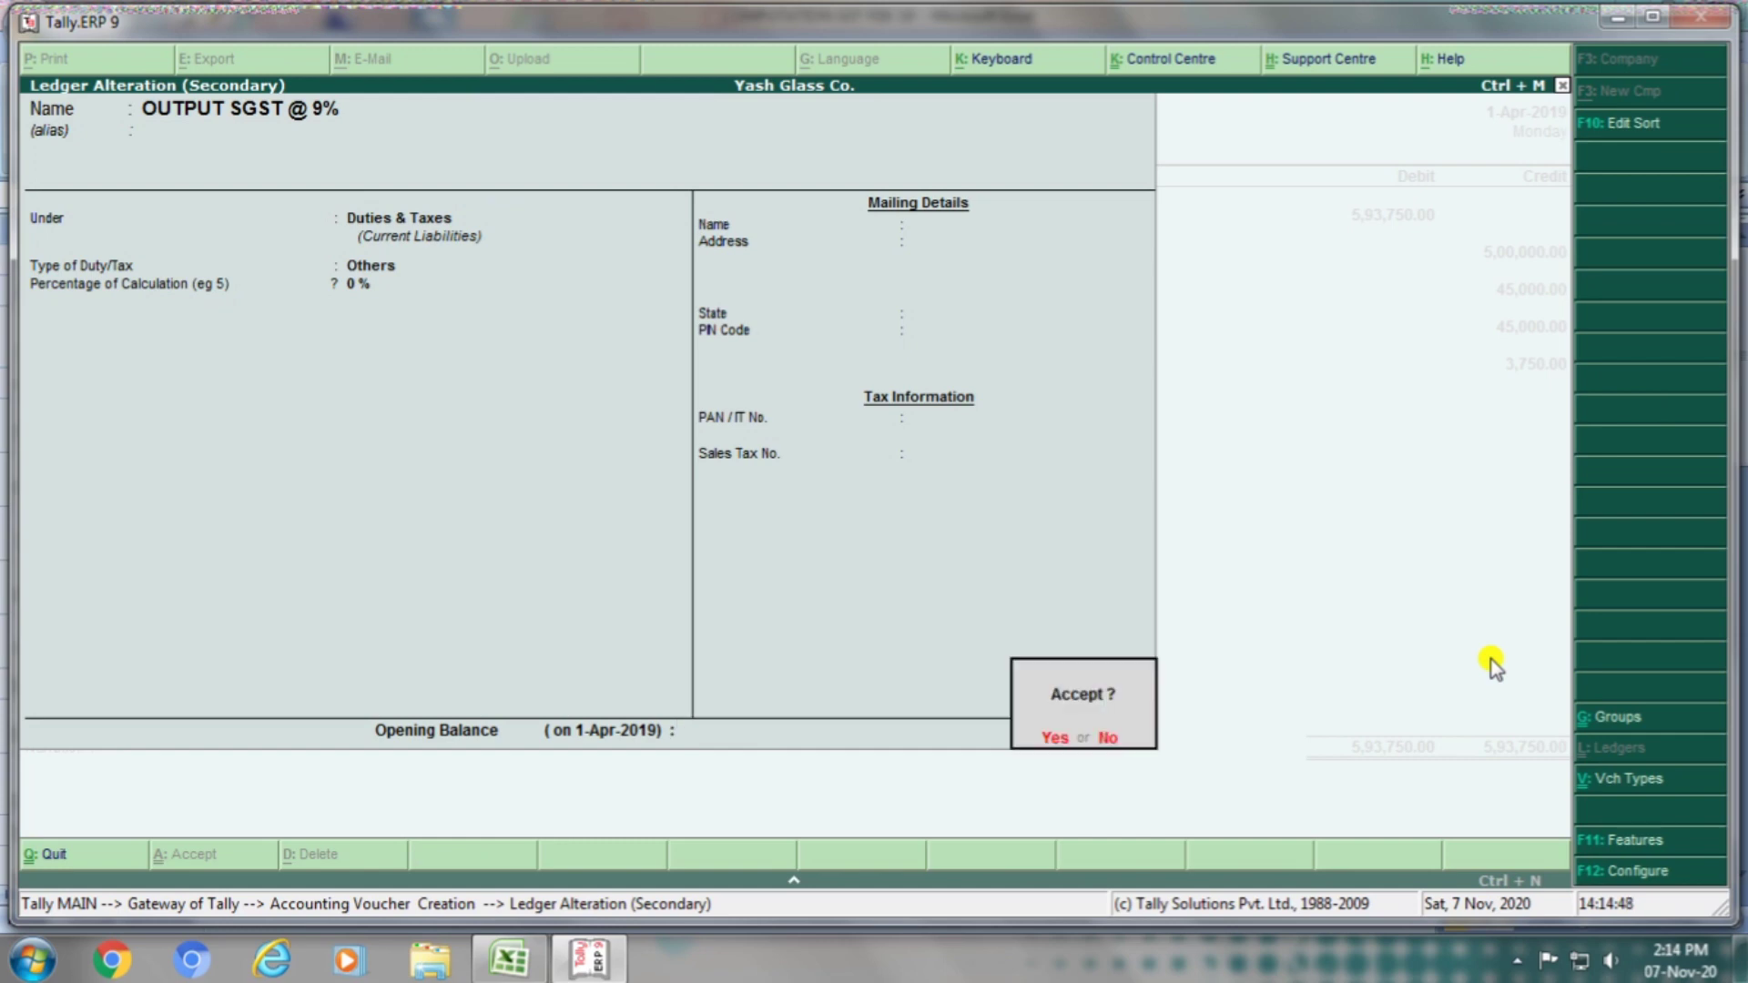
pyautogui.press('Return')
# Step: Open the TCS PAYABLE ledger from its voucher line, review its group, duty type and calculation percentage, and accept it
pyautogui.press('Return')
pyautogui.press('Return')
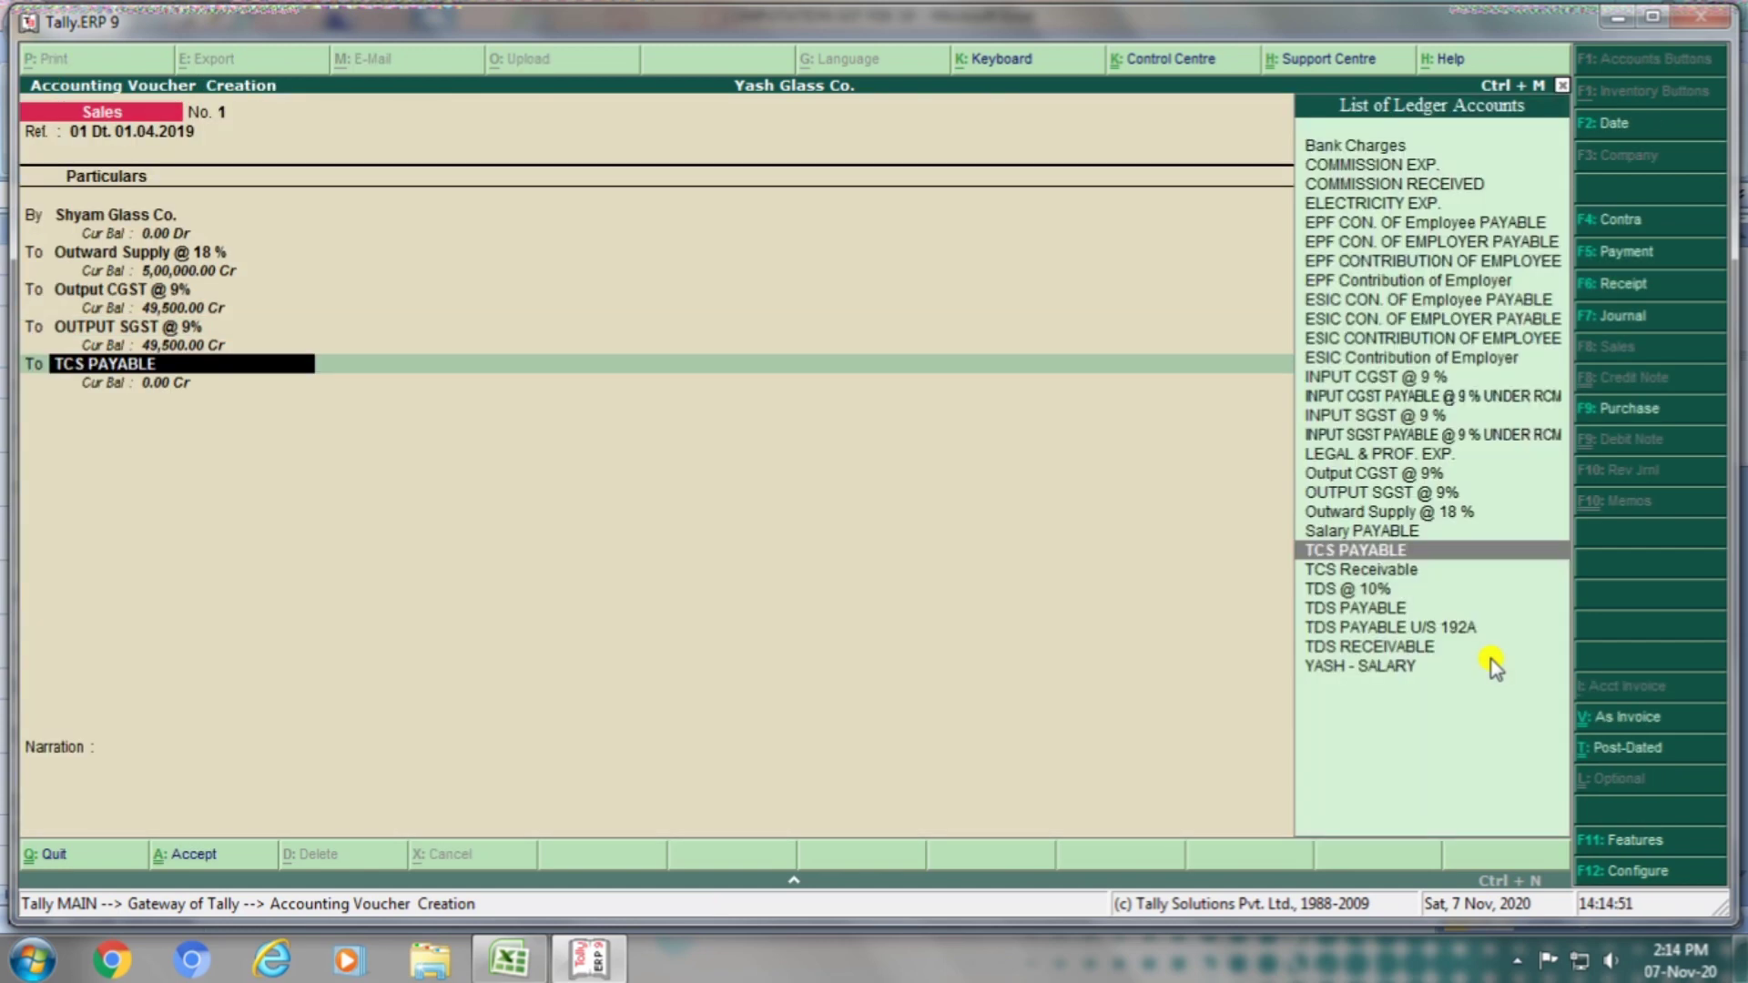
pyautogui.hotkey('ctrl', 'Return')
pyautogui.press('Return')
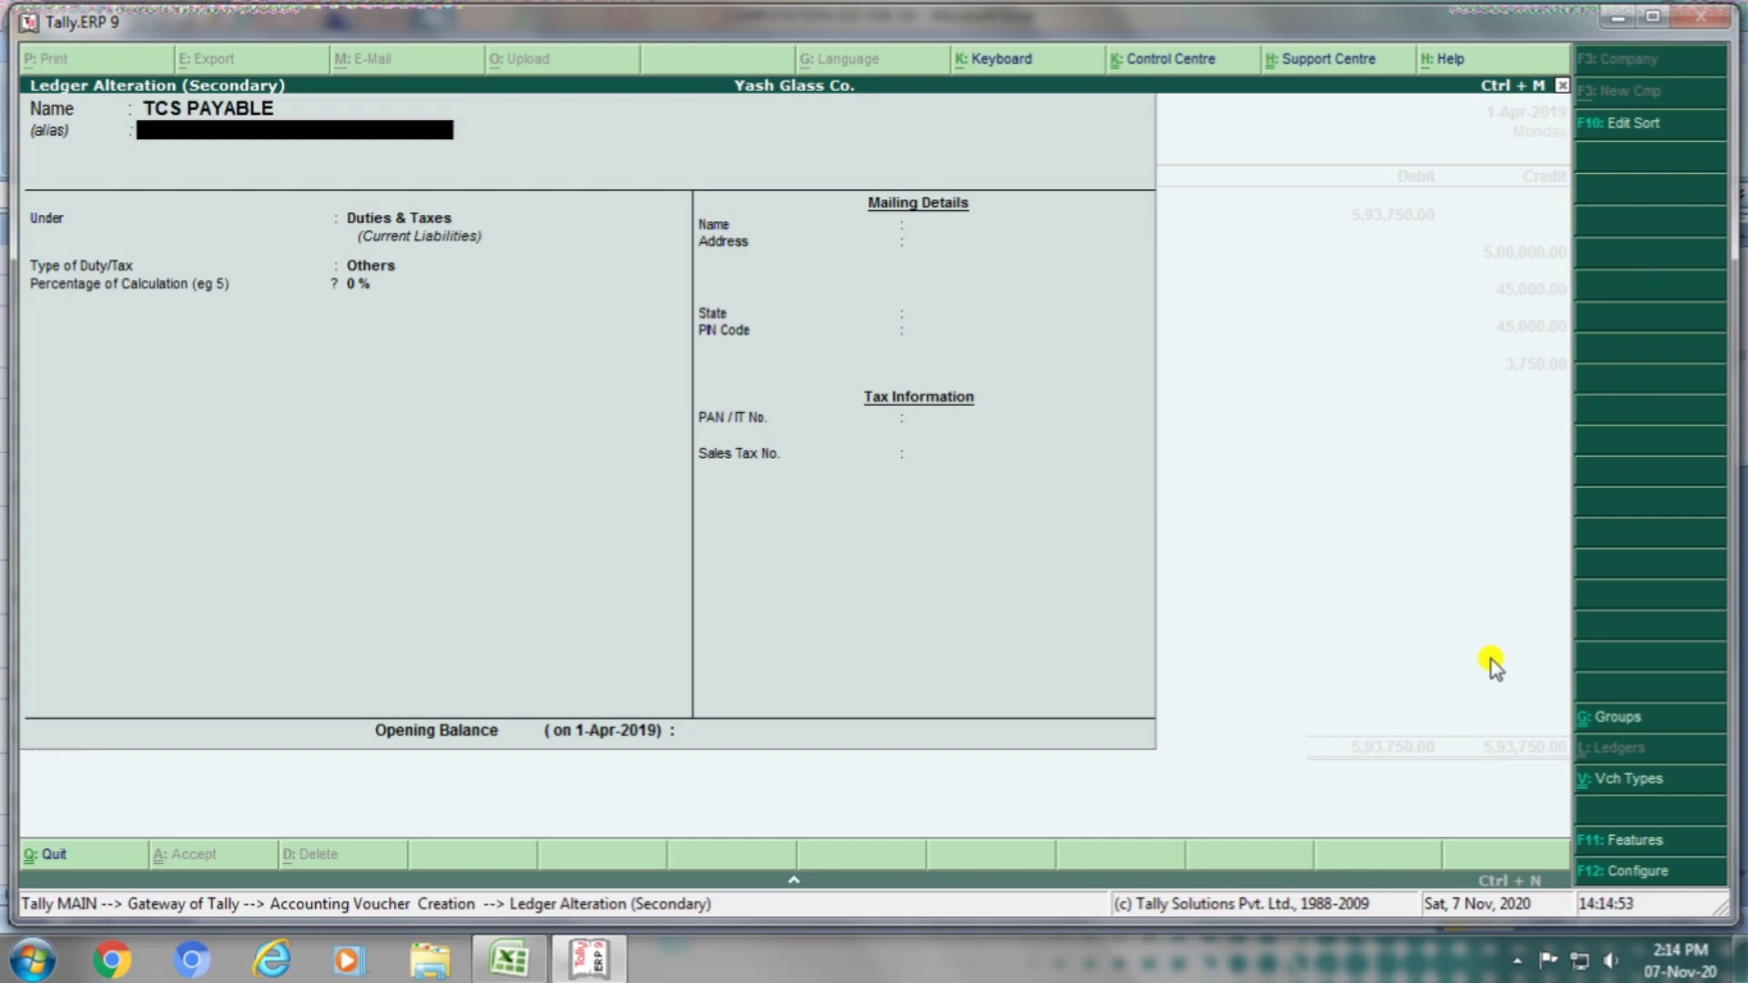
pyautogui.press('Return')
pyautogui.press('Return')
pyautogui.press('Return')
pyautogui.press('Return')
pyautogui.press('Return')
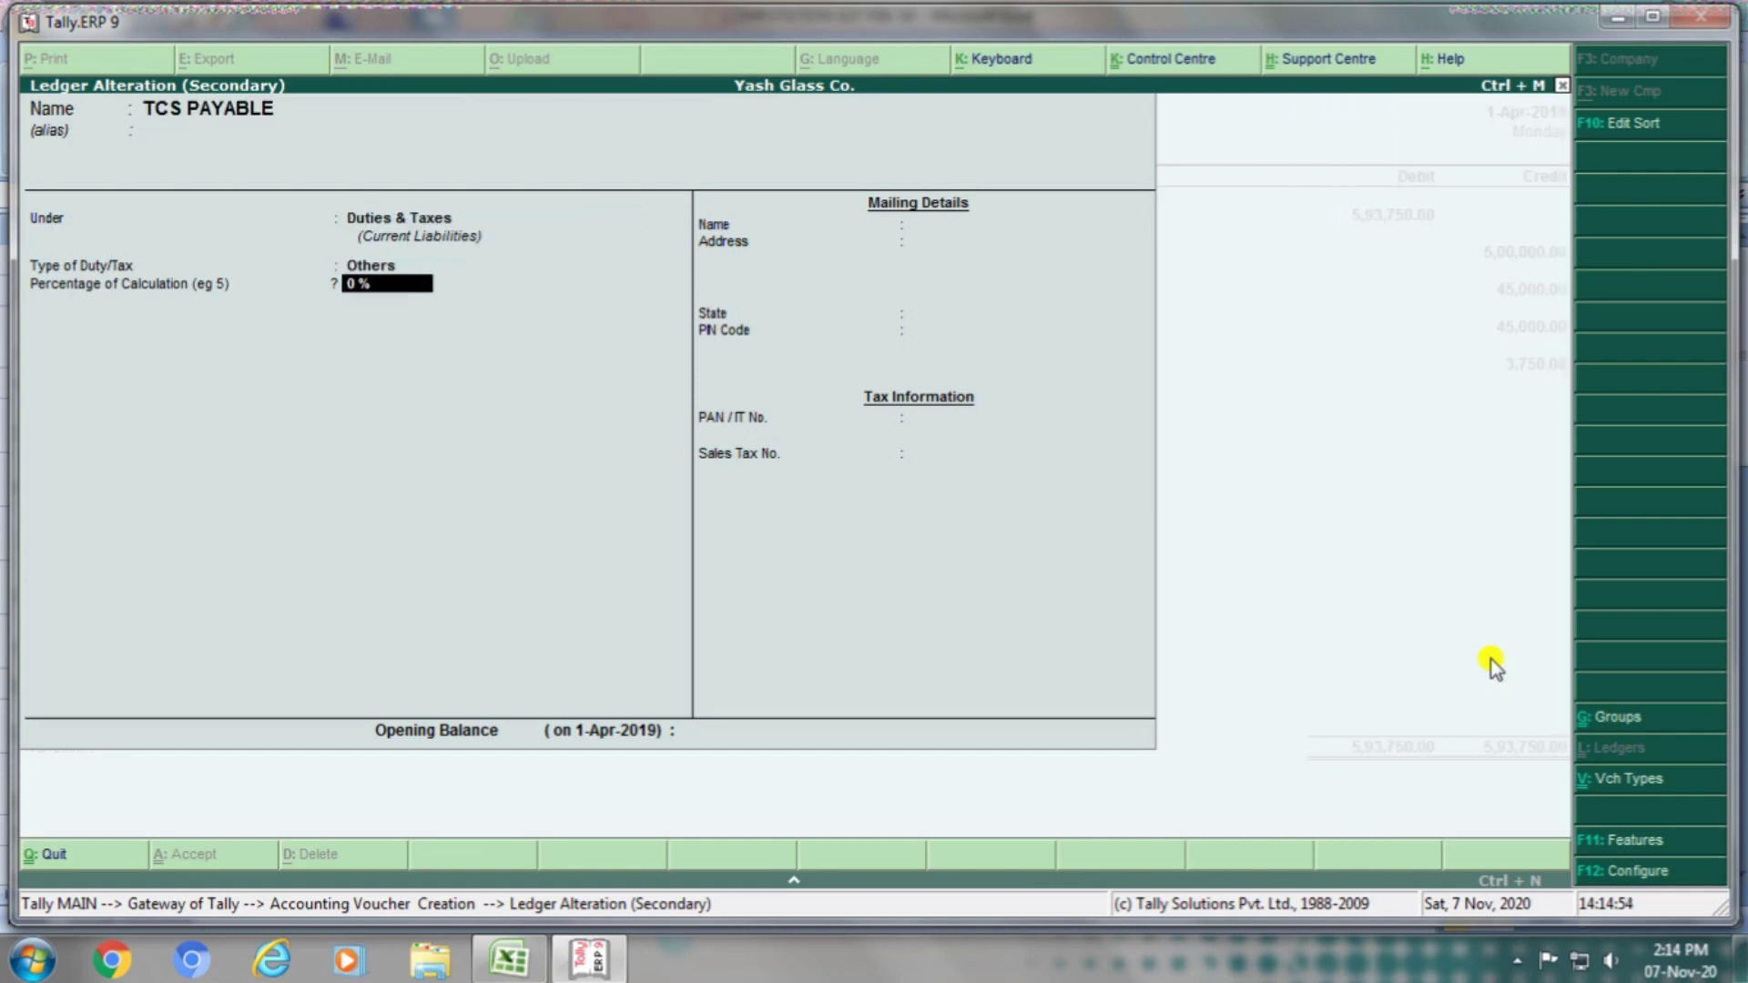
pyautogui.press('Return')
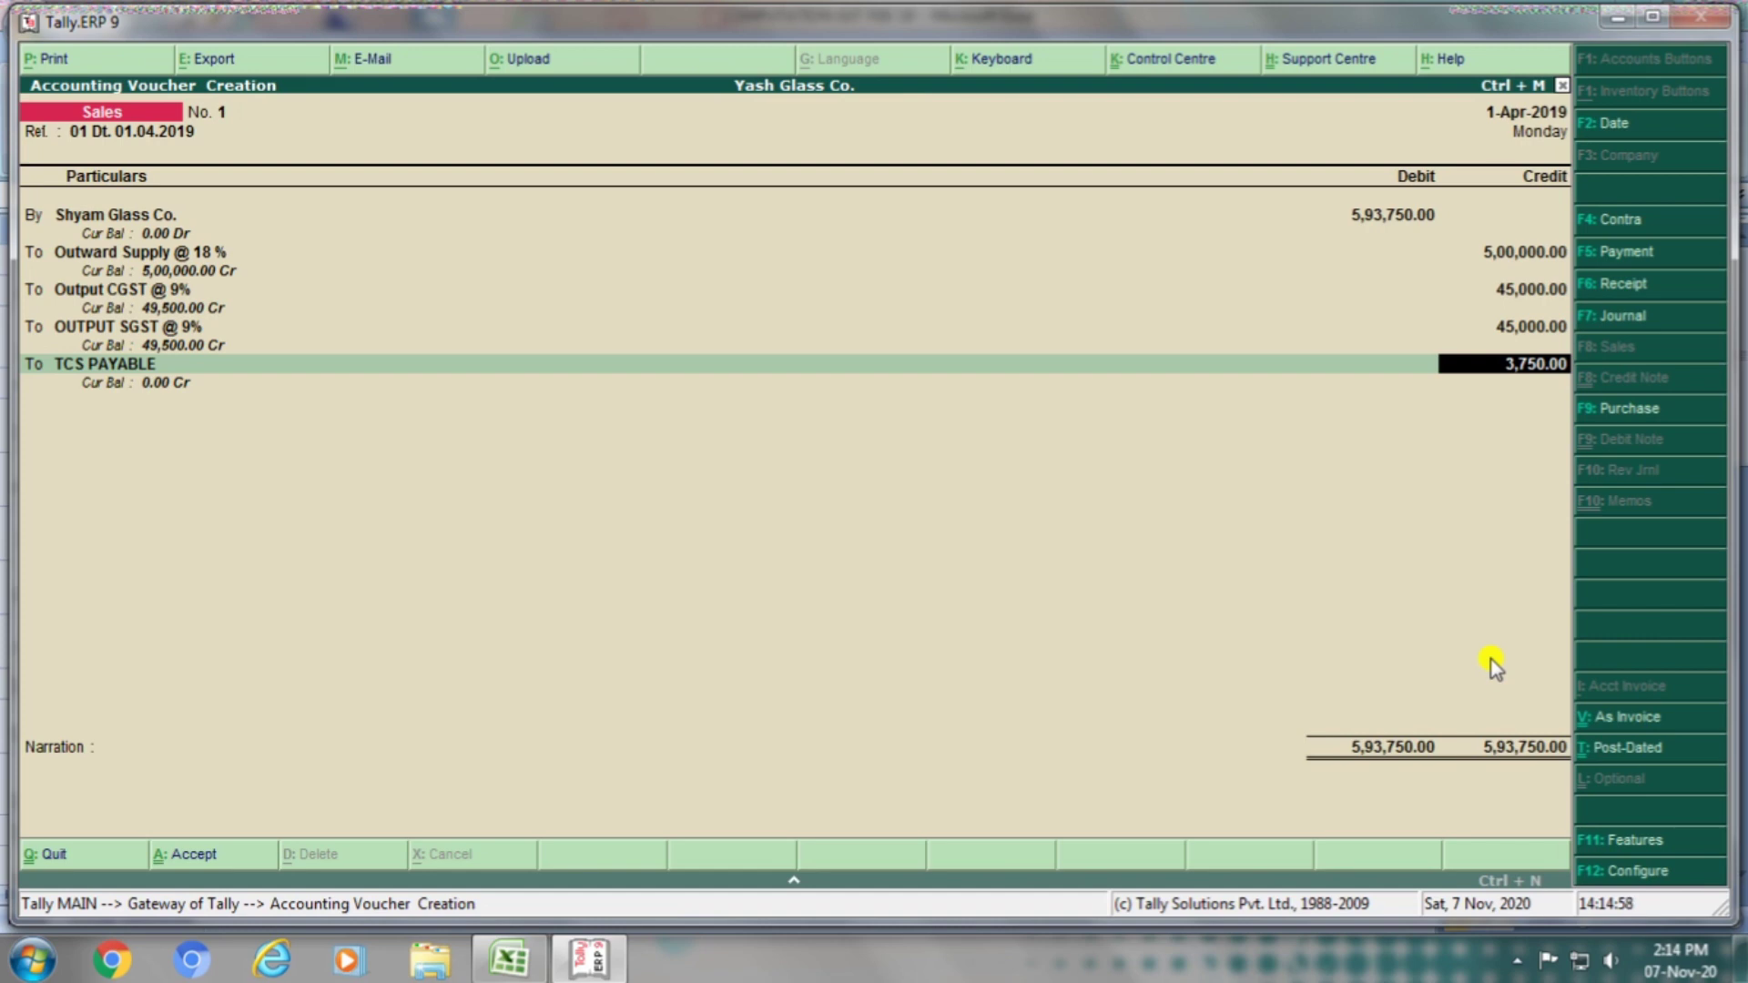
# Step: Leave the narration blank and save the sales voucher for Shyam Glass Co
pyautogui.press('Return')
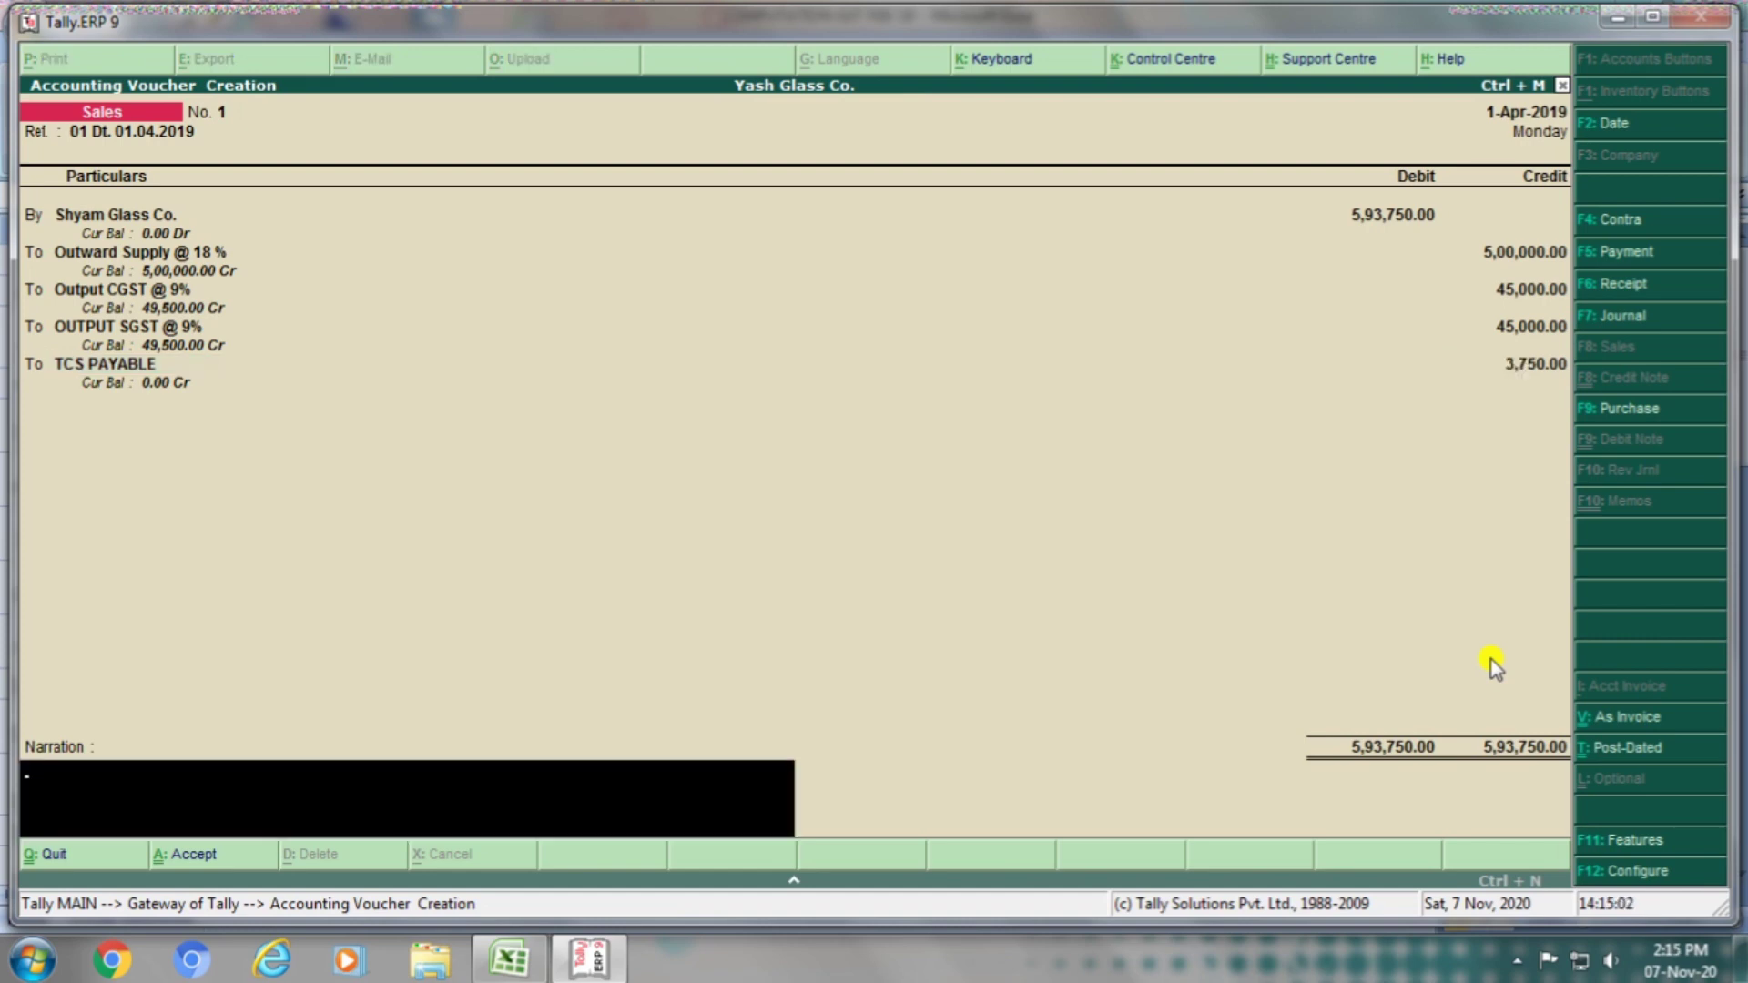
pyautogui.press('Return')
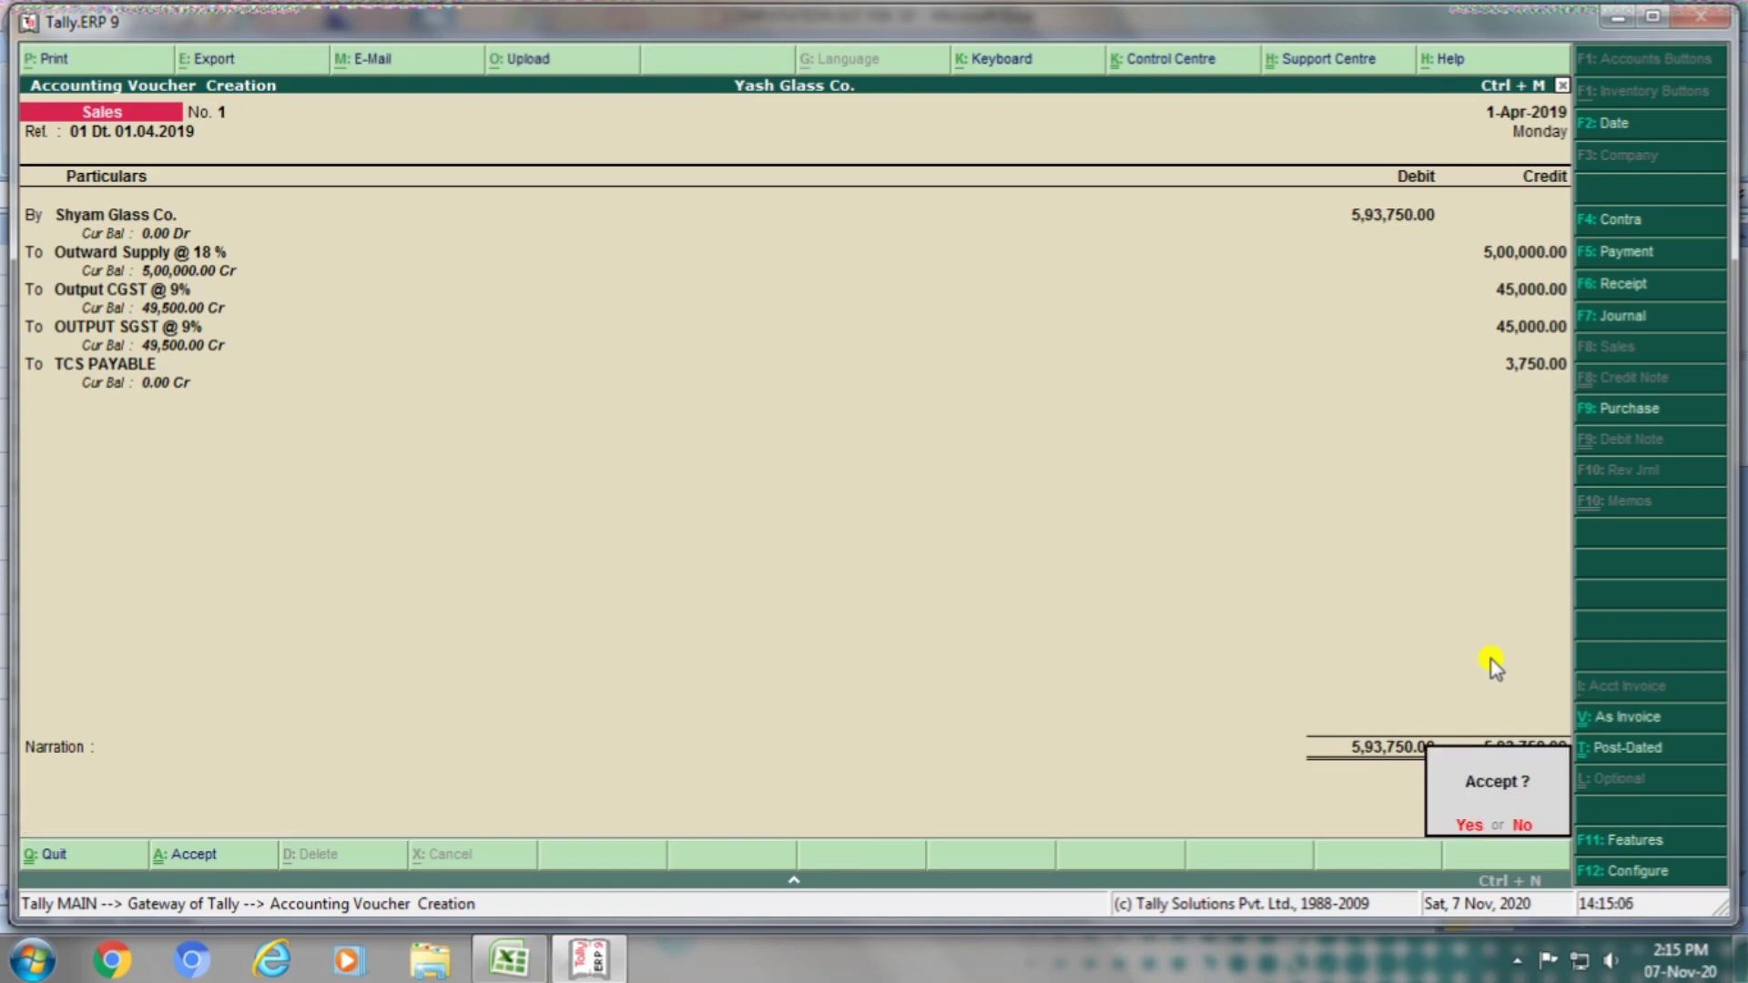
pyautogui.press('Return')
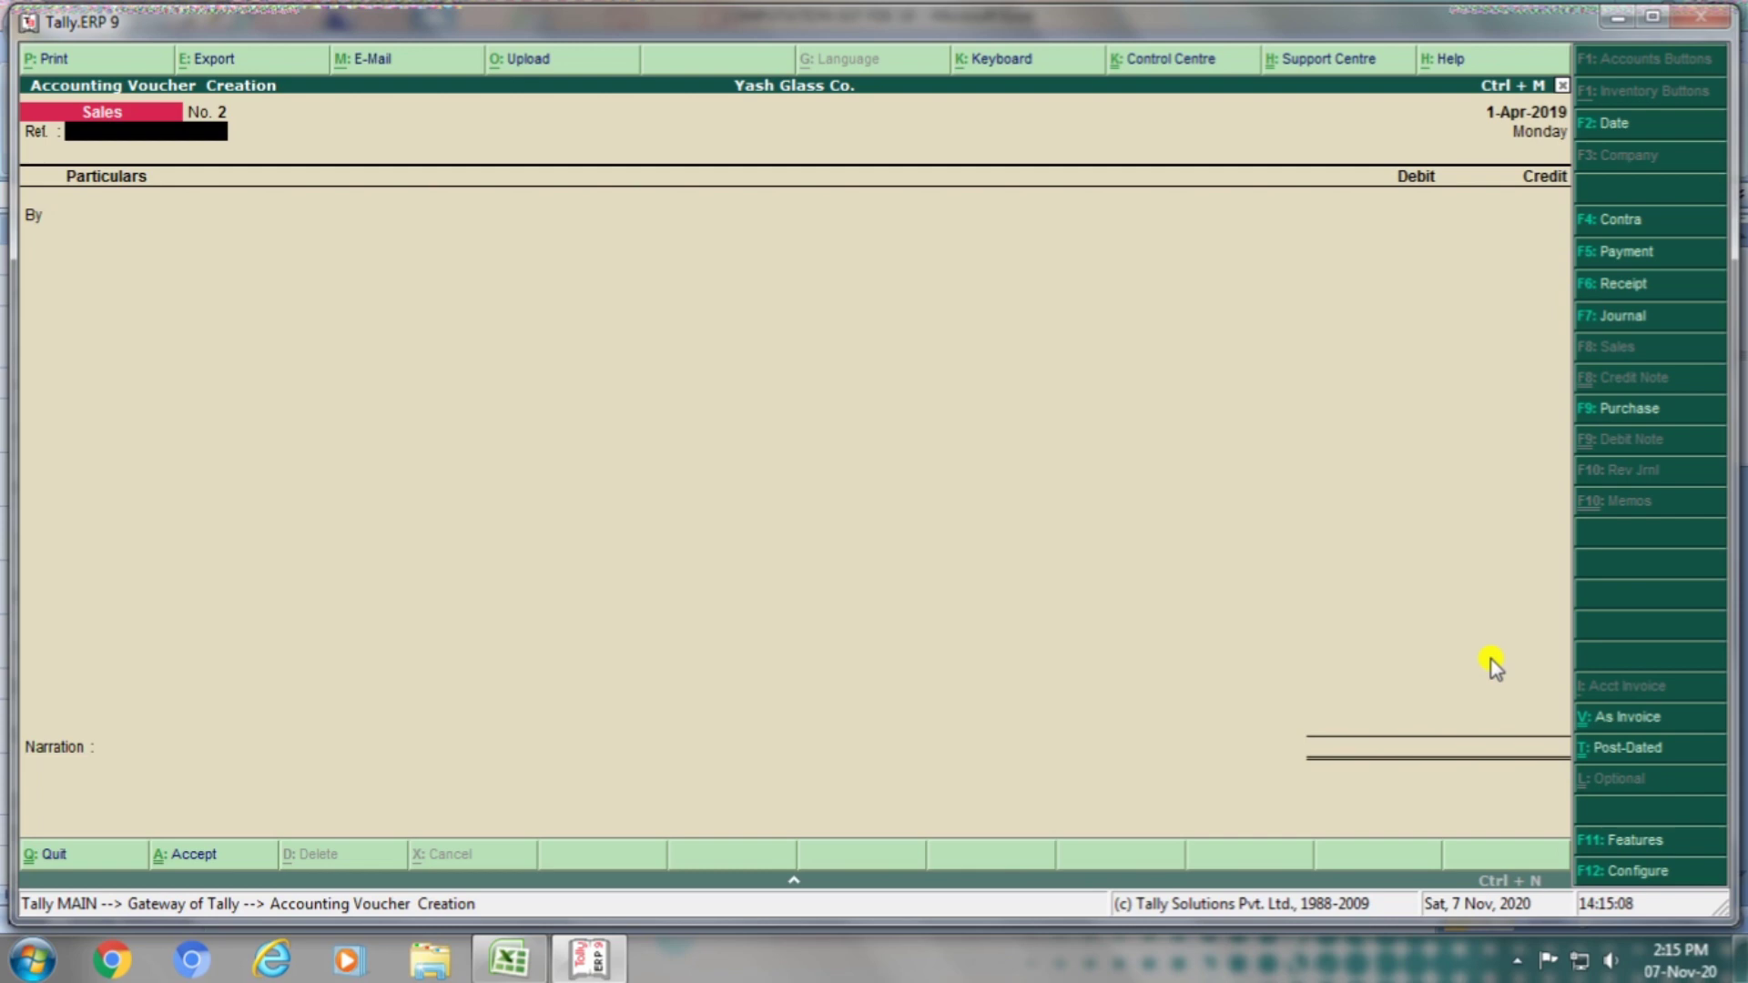
# Step: Switch to the Excel worksheet and examine the TCS Payment Entry section, including the account, side and amount on its TCS Payable line
pyautogui.hotkey('alt', 'Tab')
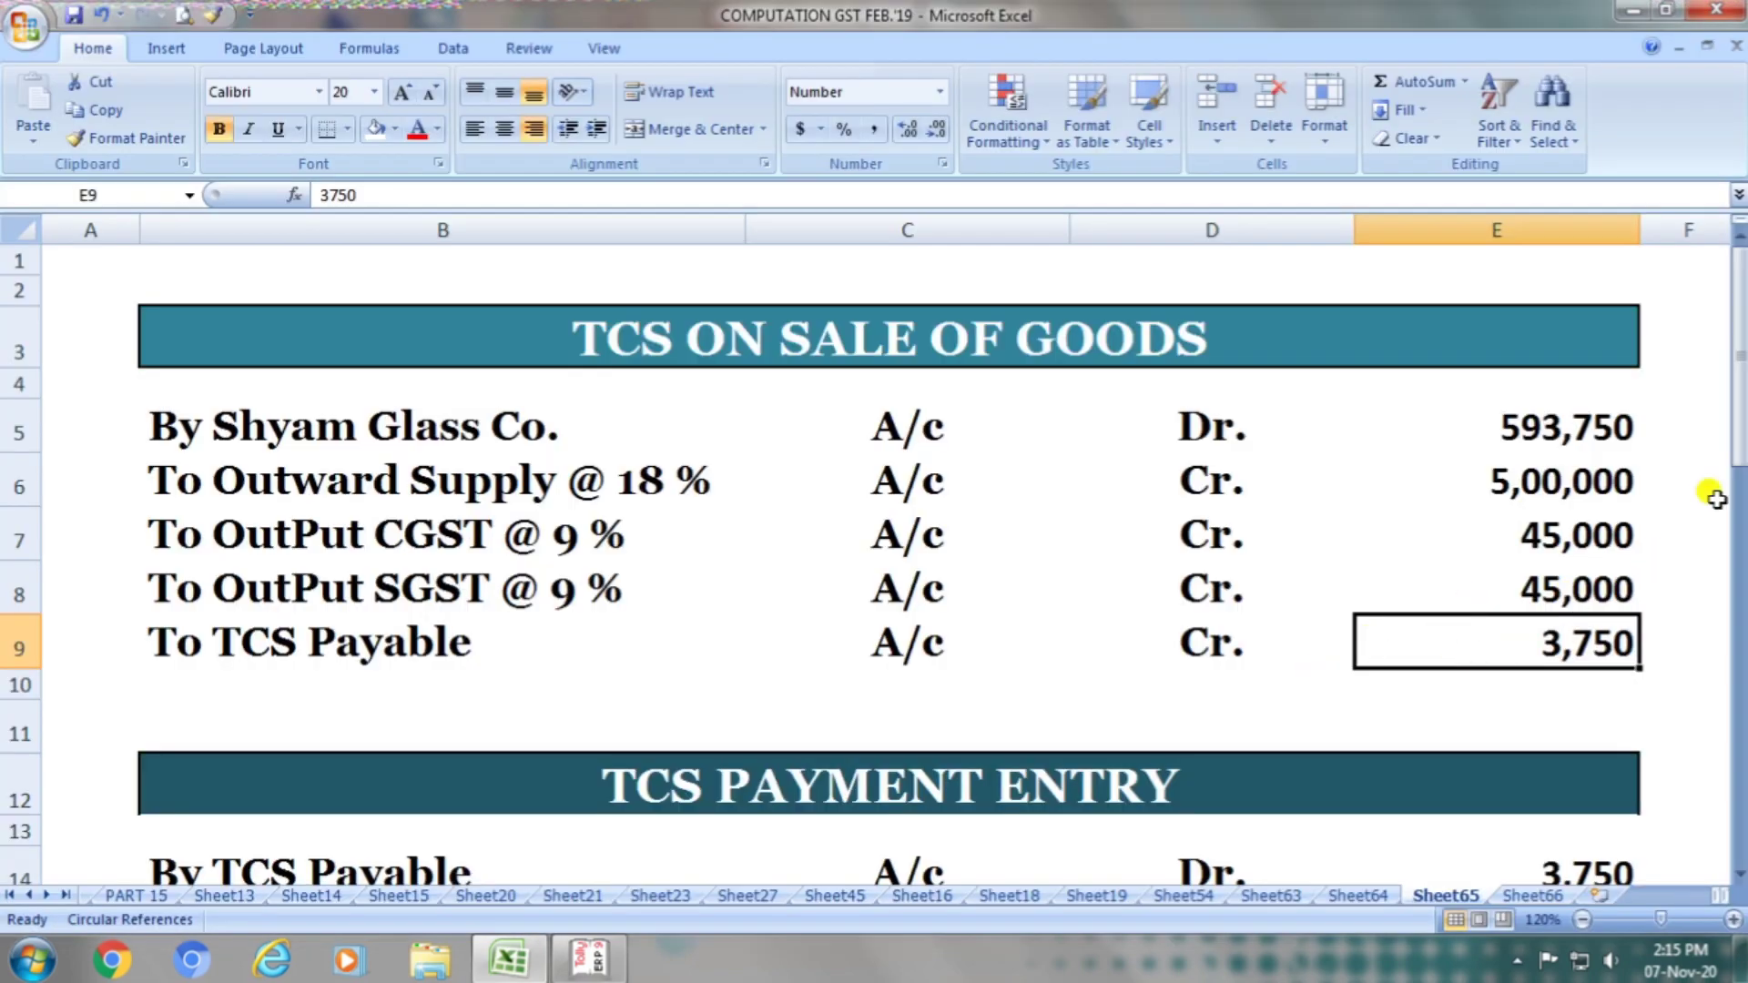
pyautogui.moveTo(1741, 460); pyautogui.dragTo(1737, 483)
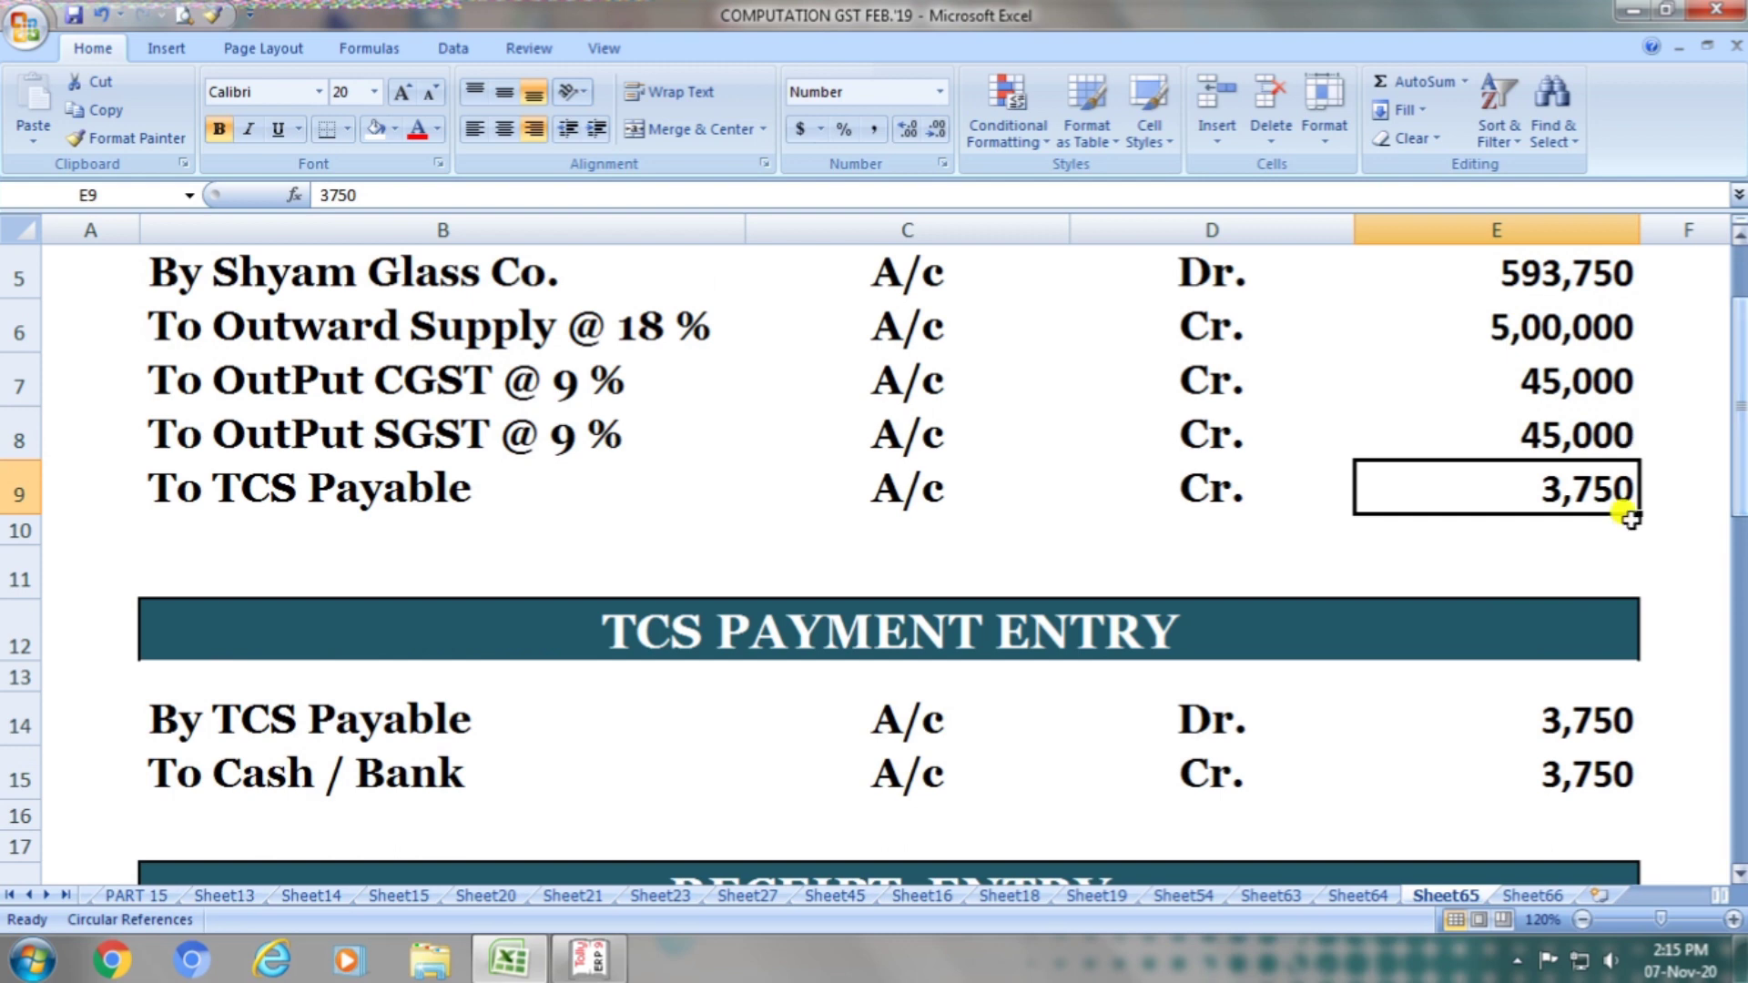
pyautogui.click(992, 645)
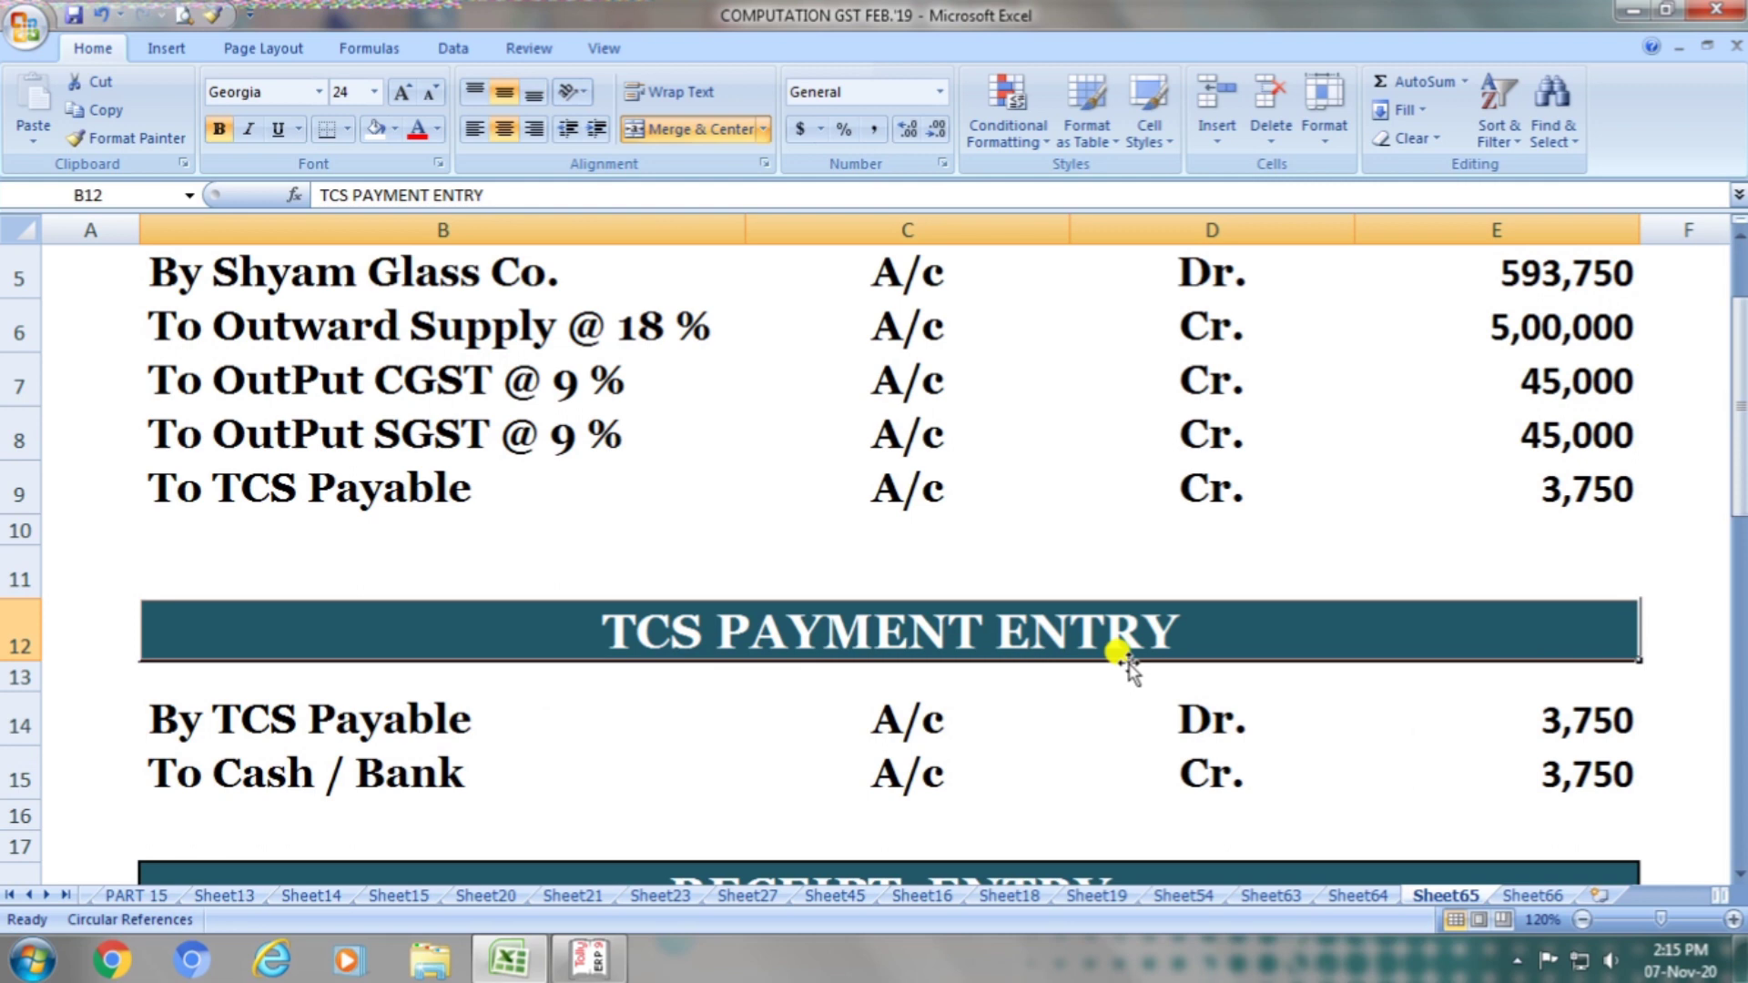
pyautogui.click(453, 718)
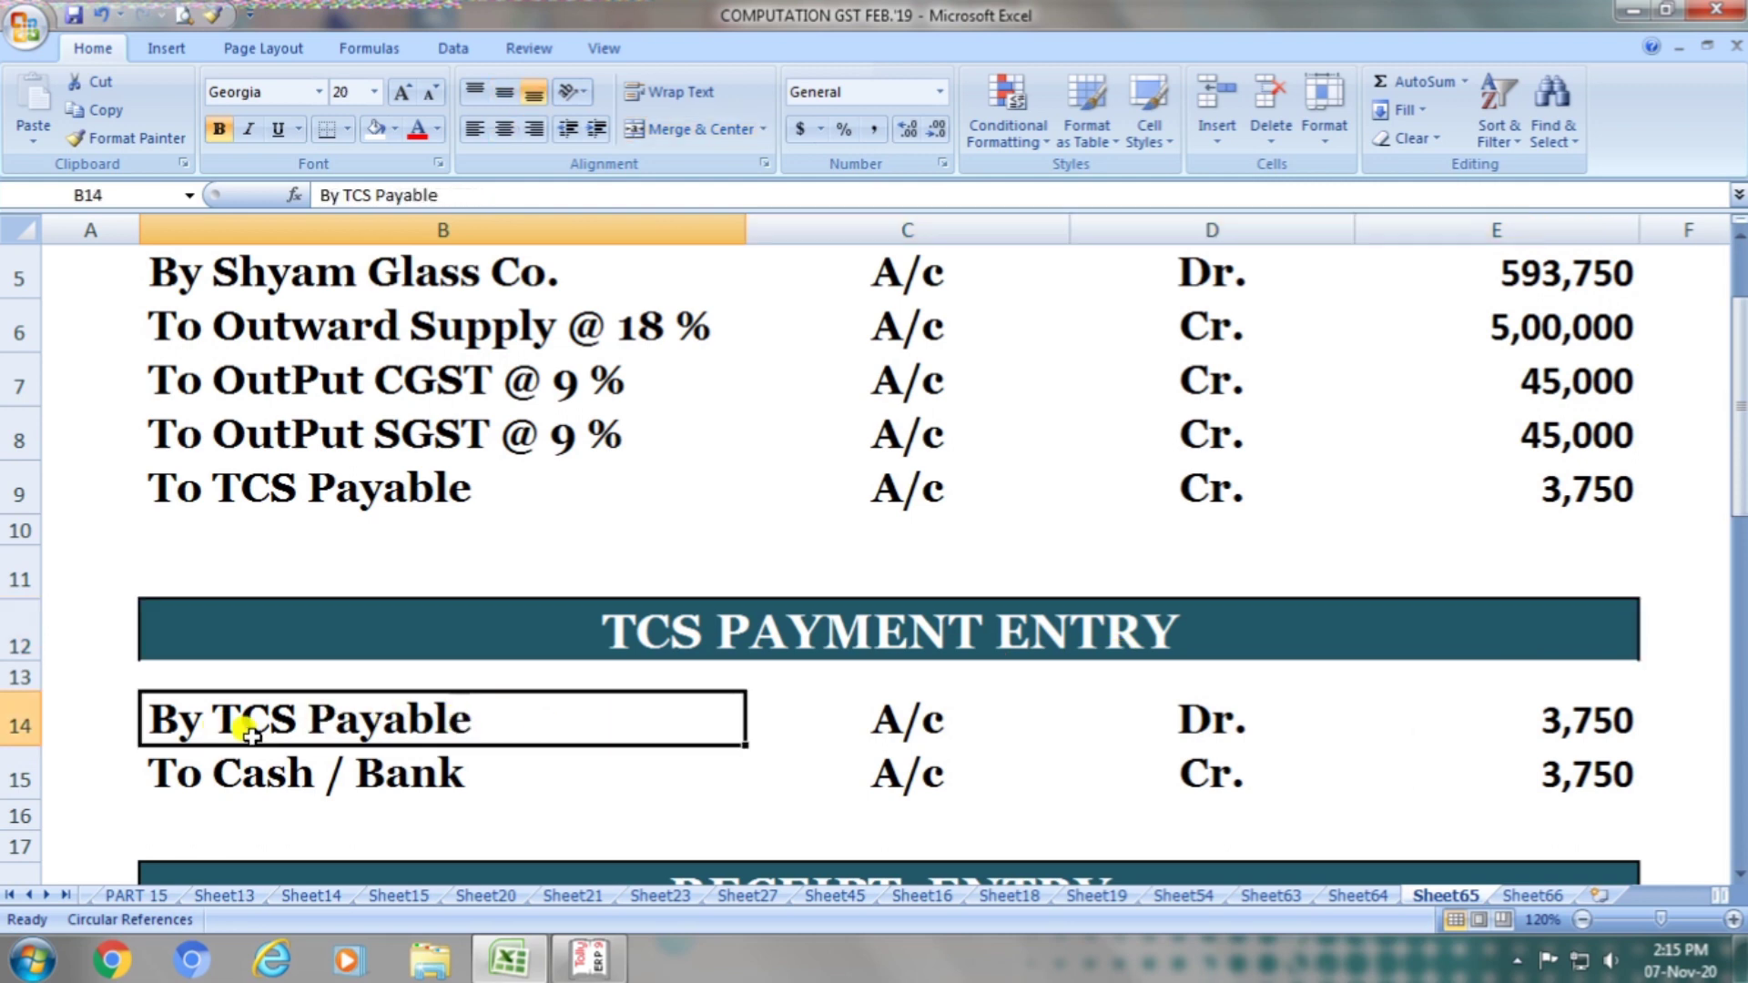
pyautogui.click(913, 724)
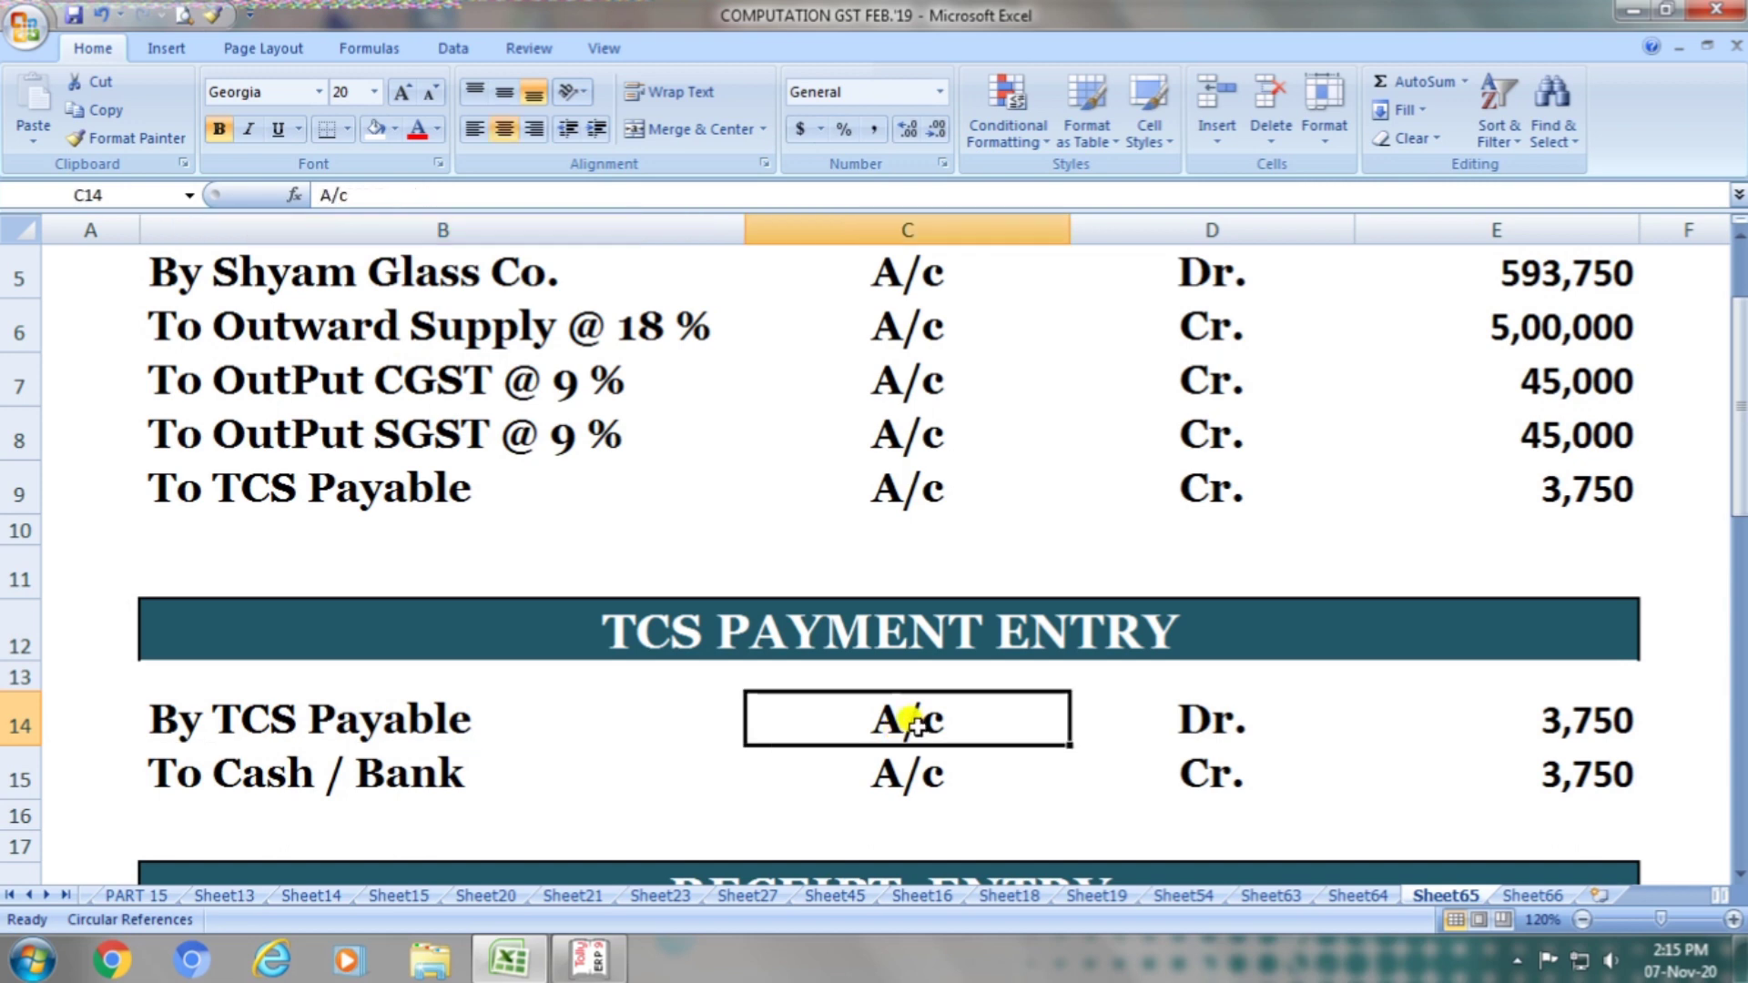
pyautogui.click(1200, 724)
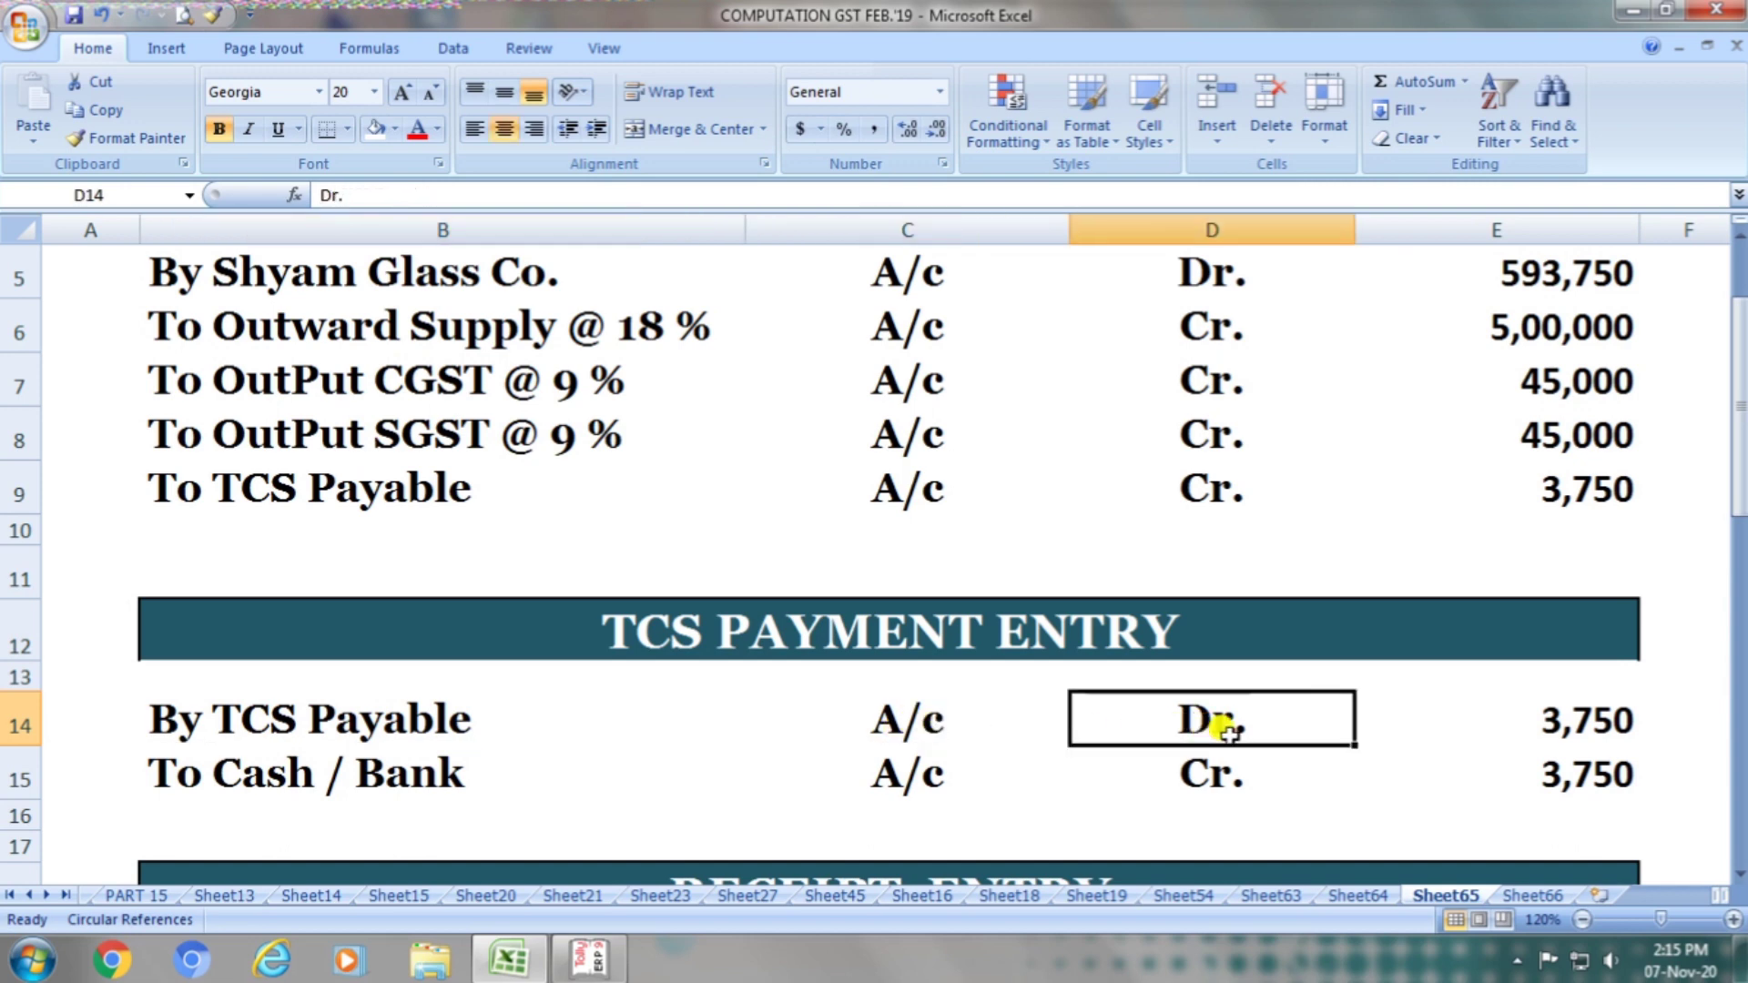
pyautogui.click(1477, 738)
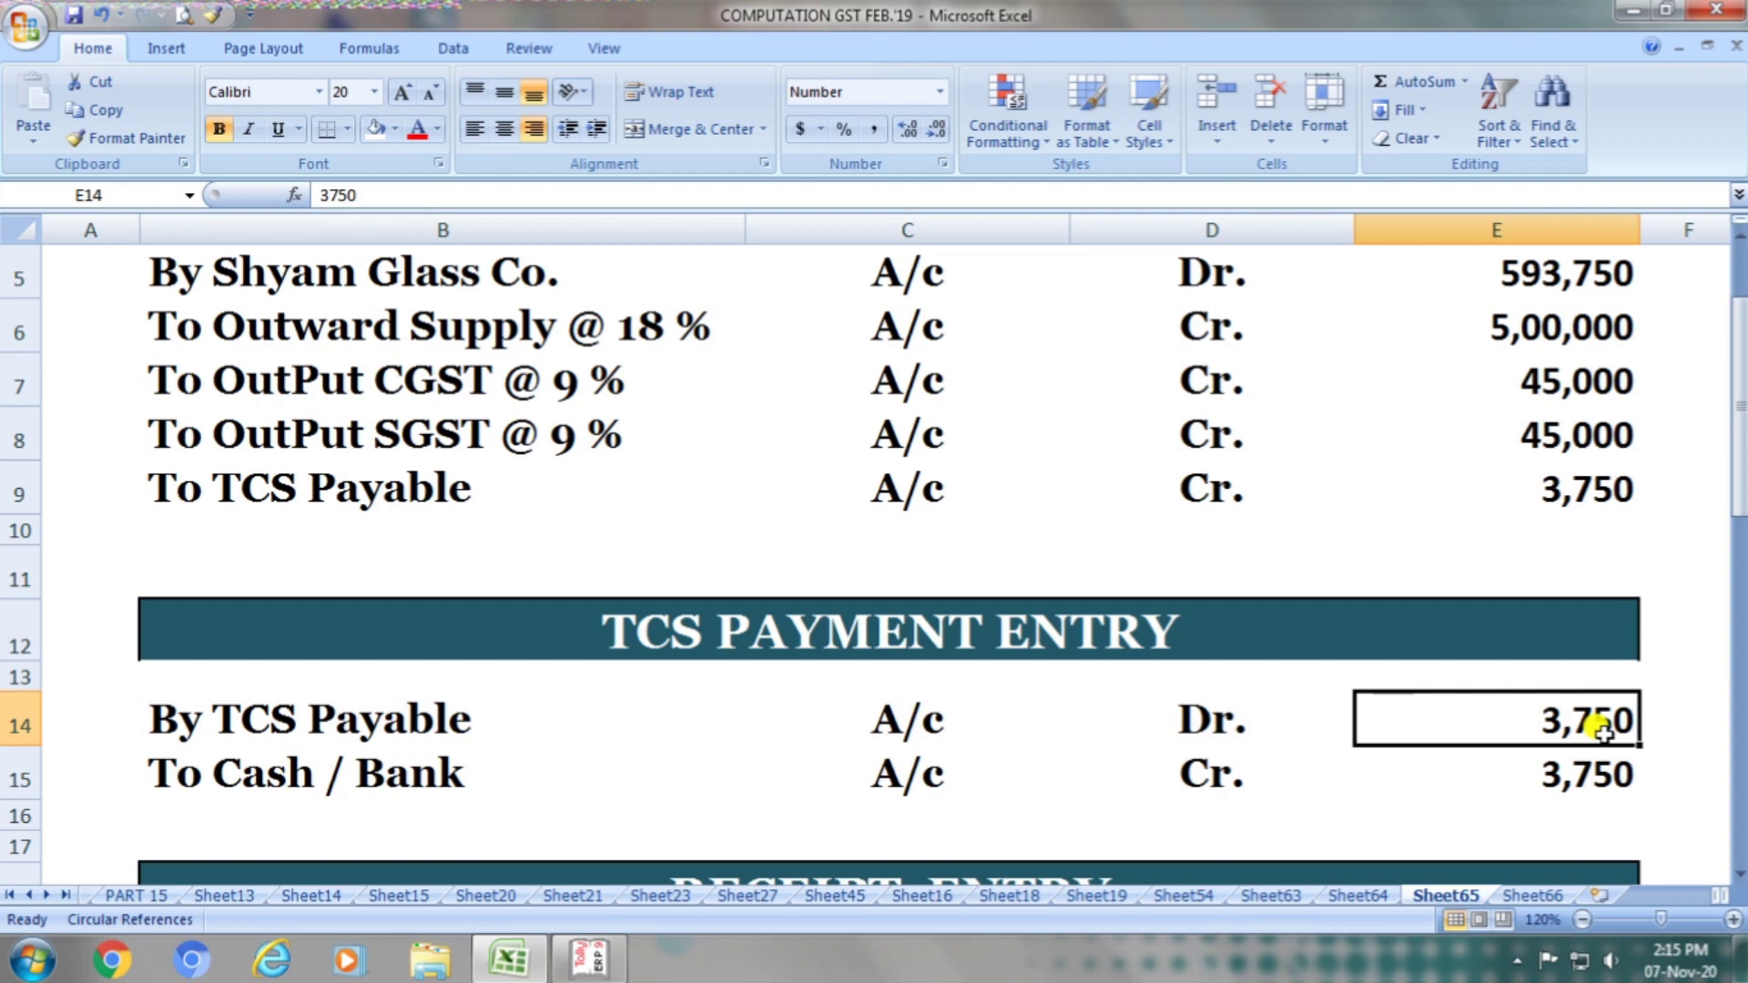
# Step: Switch to Tally.ERP 9, start a payment voucher and choose OBC BANK as its account
pyautogui.hotkey('alt', 'Tab')
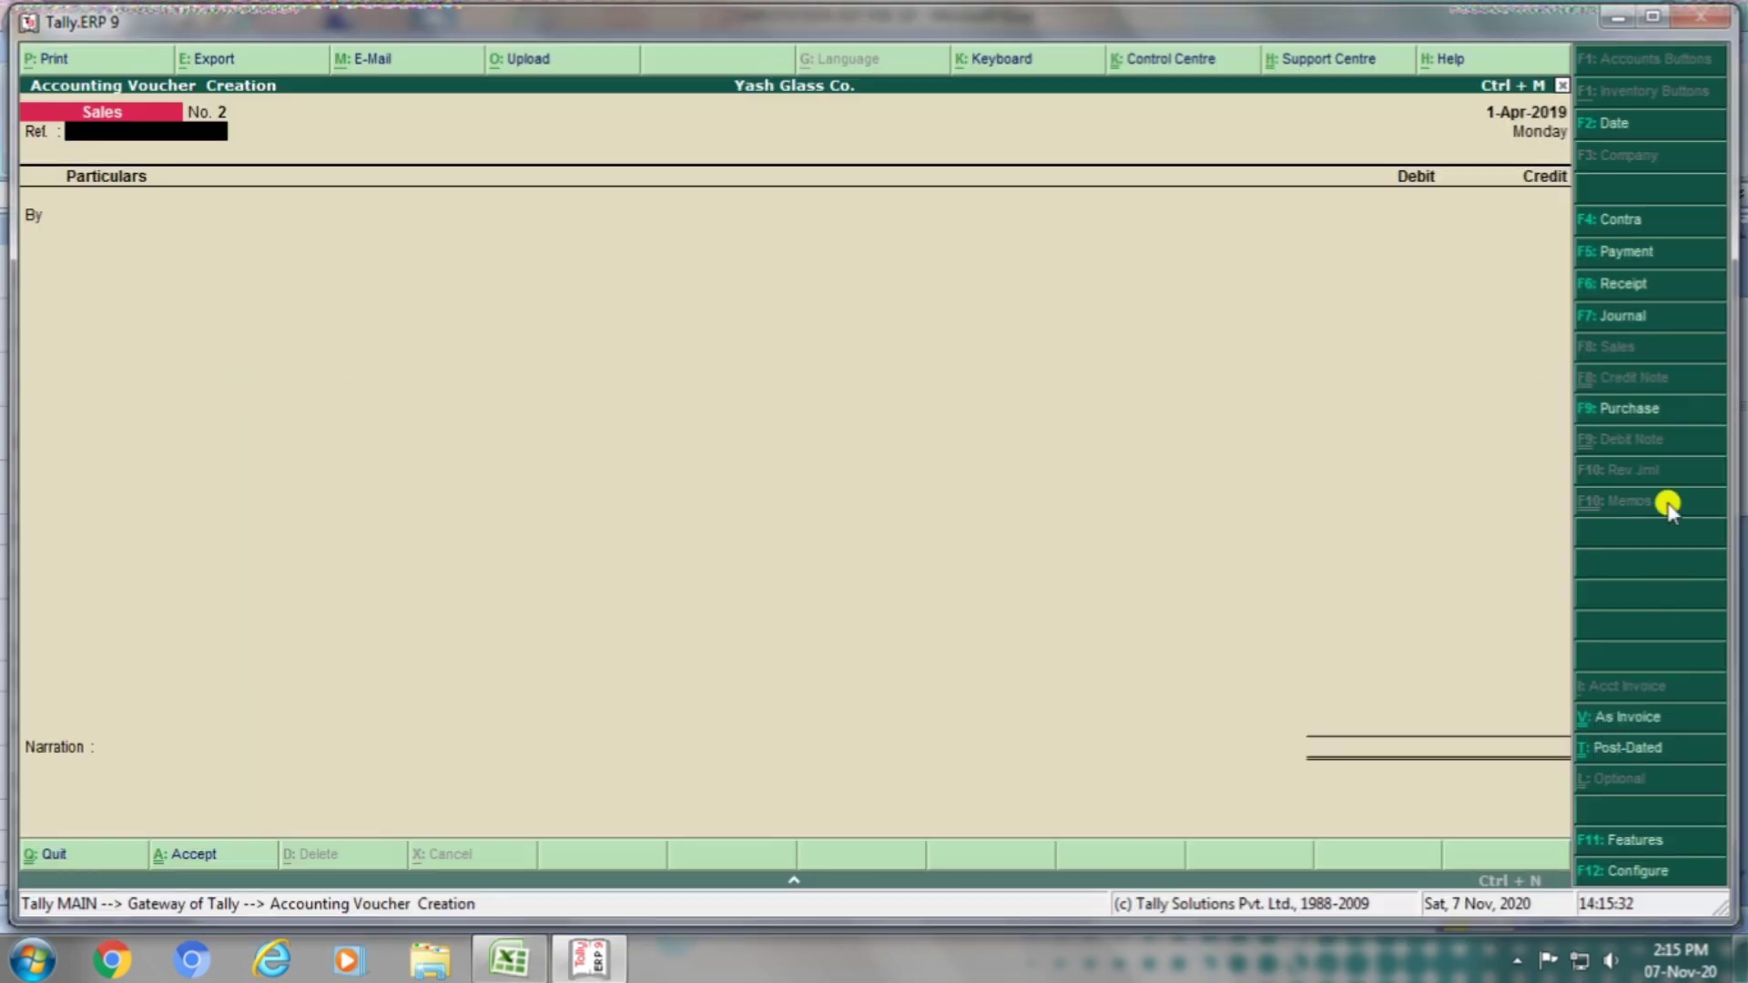
pyautogui.click(1625, 255)
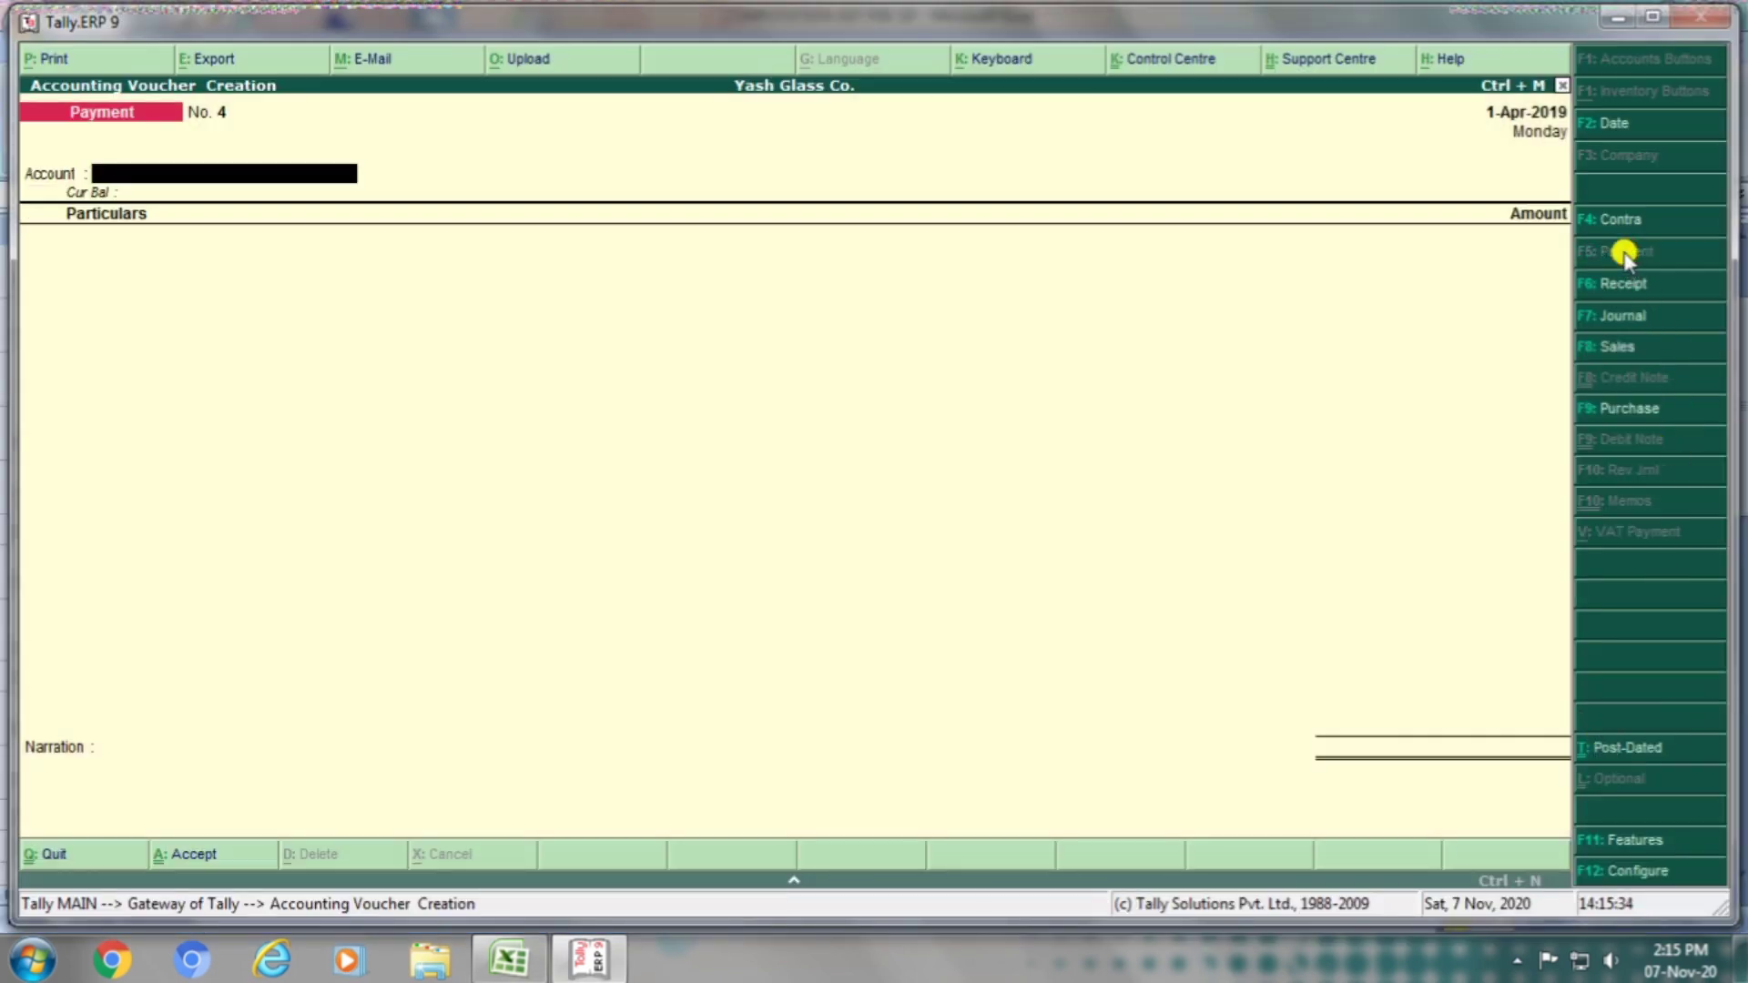
pyautogui.write('Obc')
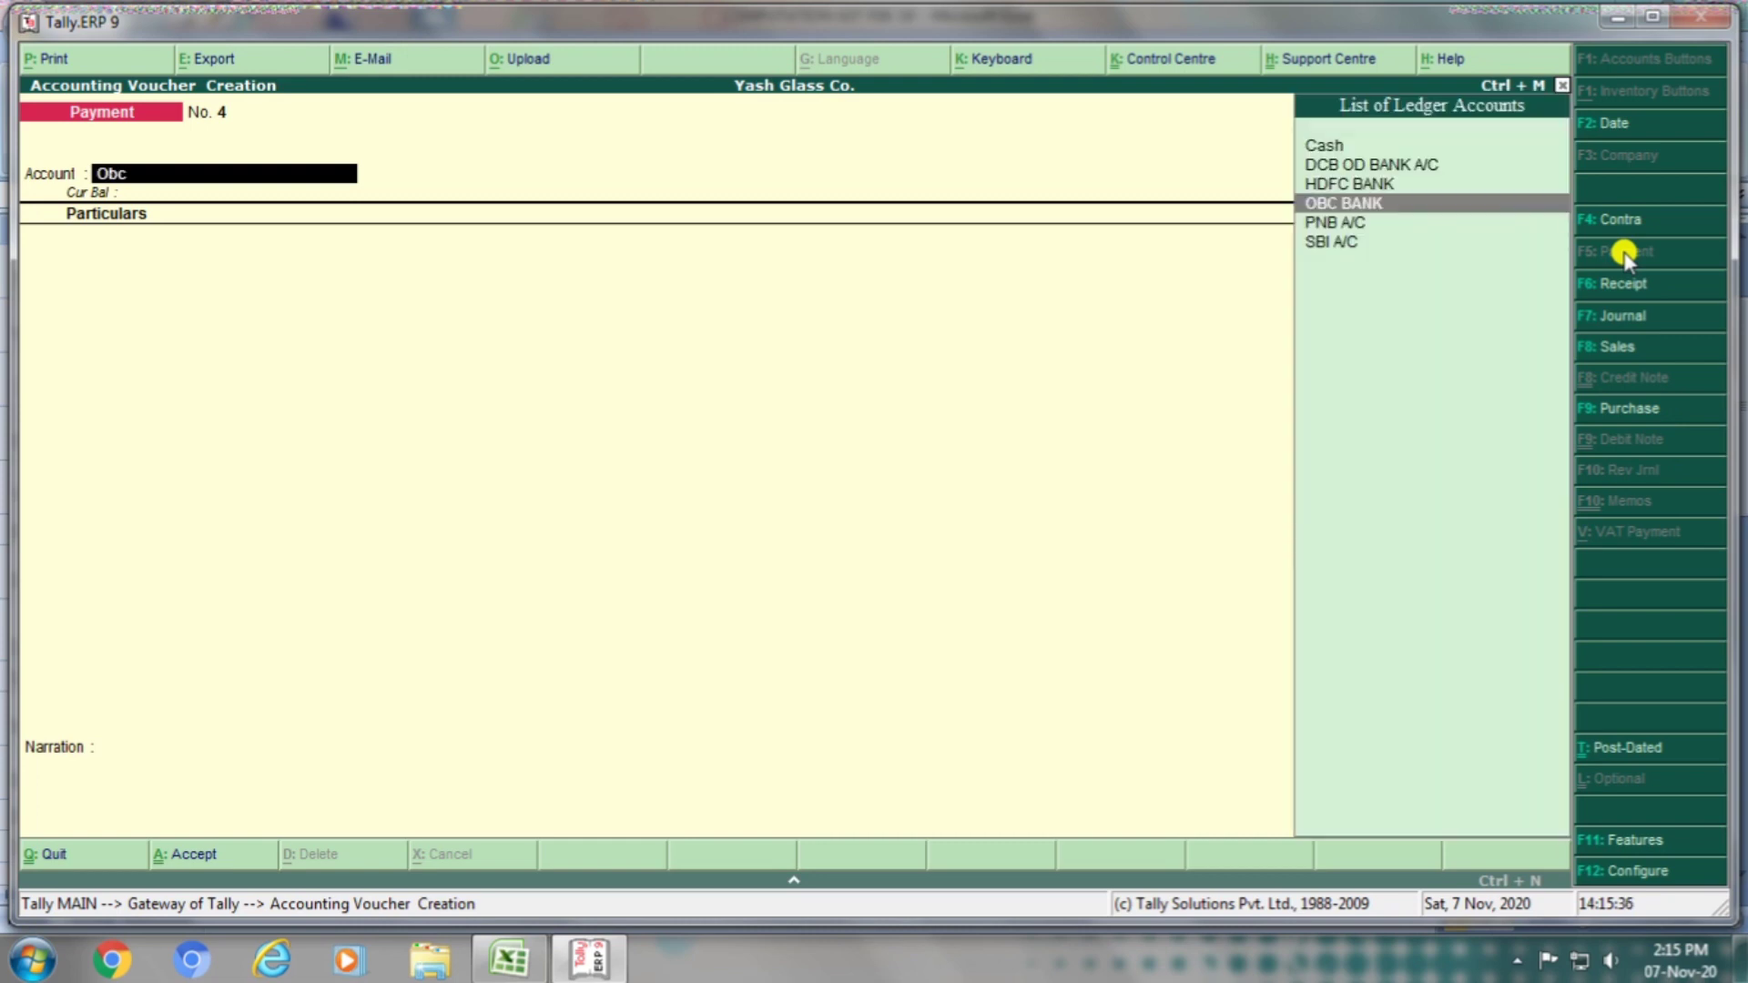
pyautogui.press('Return')
# Step: Switch to the Excel worksheet and examine the TCS Payable and Cash / Bank lines of the TCS Payment Entry section
pyautogui.hotkey('alt', 'Tab')
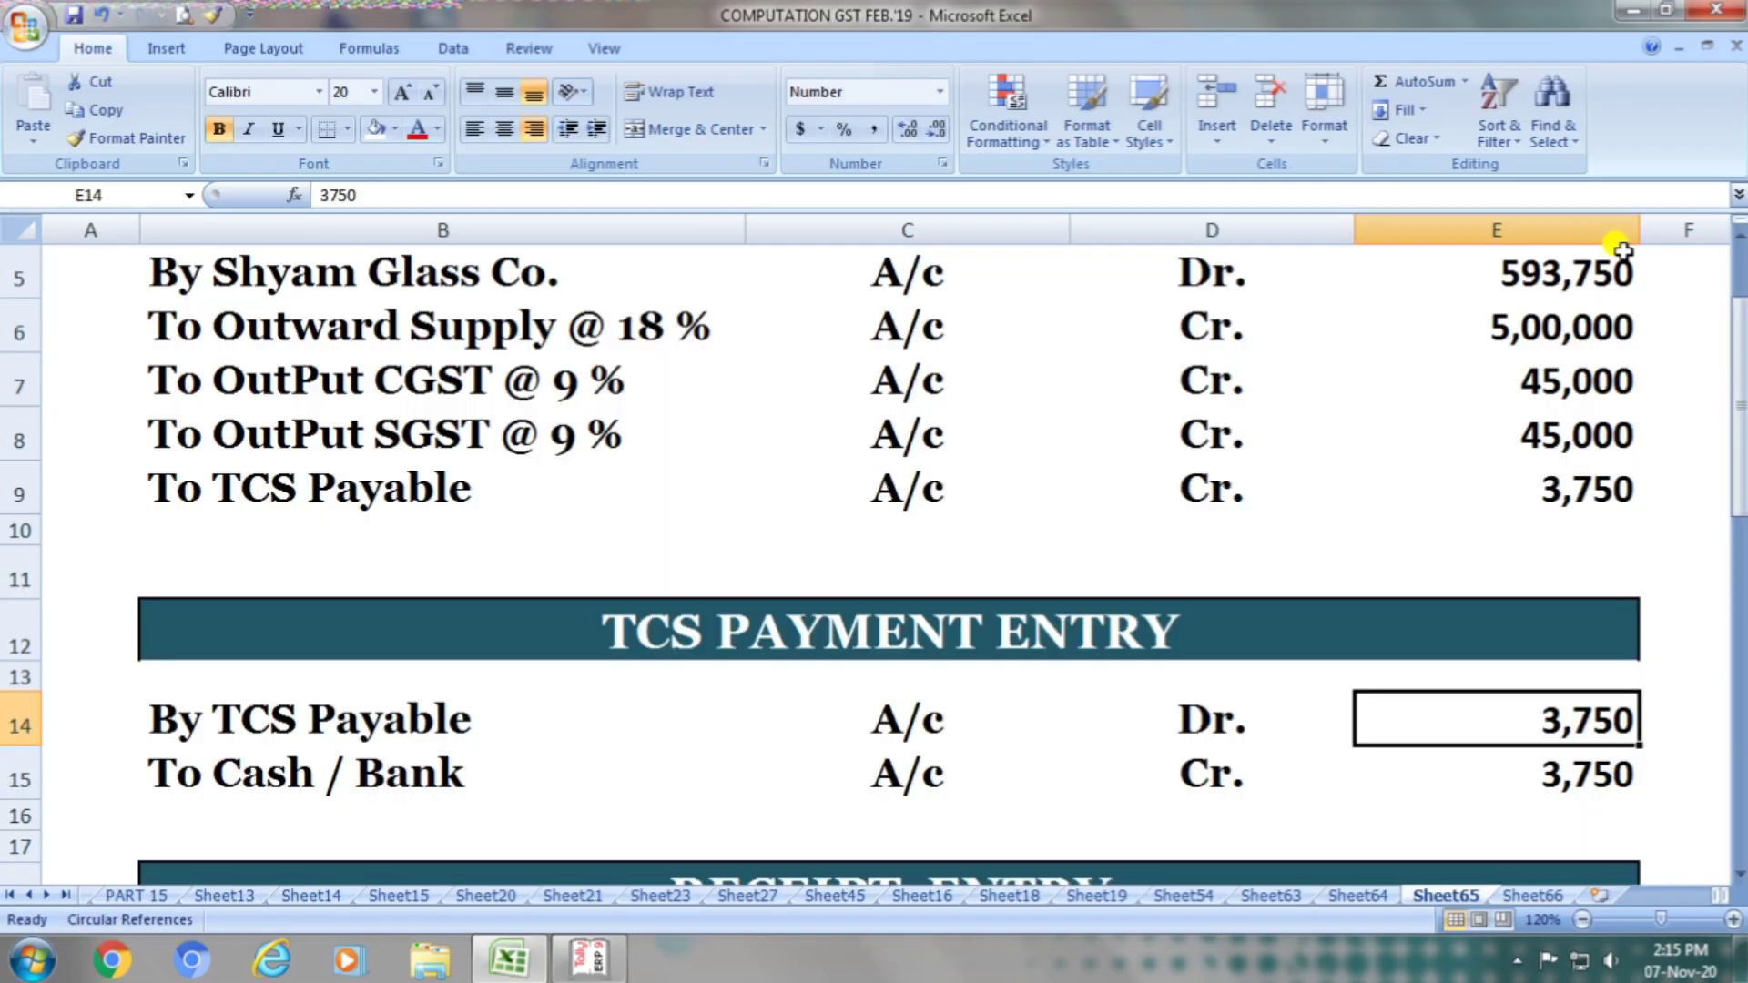
pyautogui.click(407, 742)
pyautogui.click(892, 729)
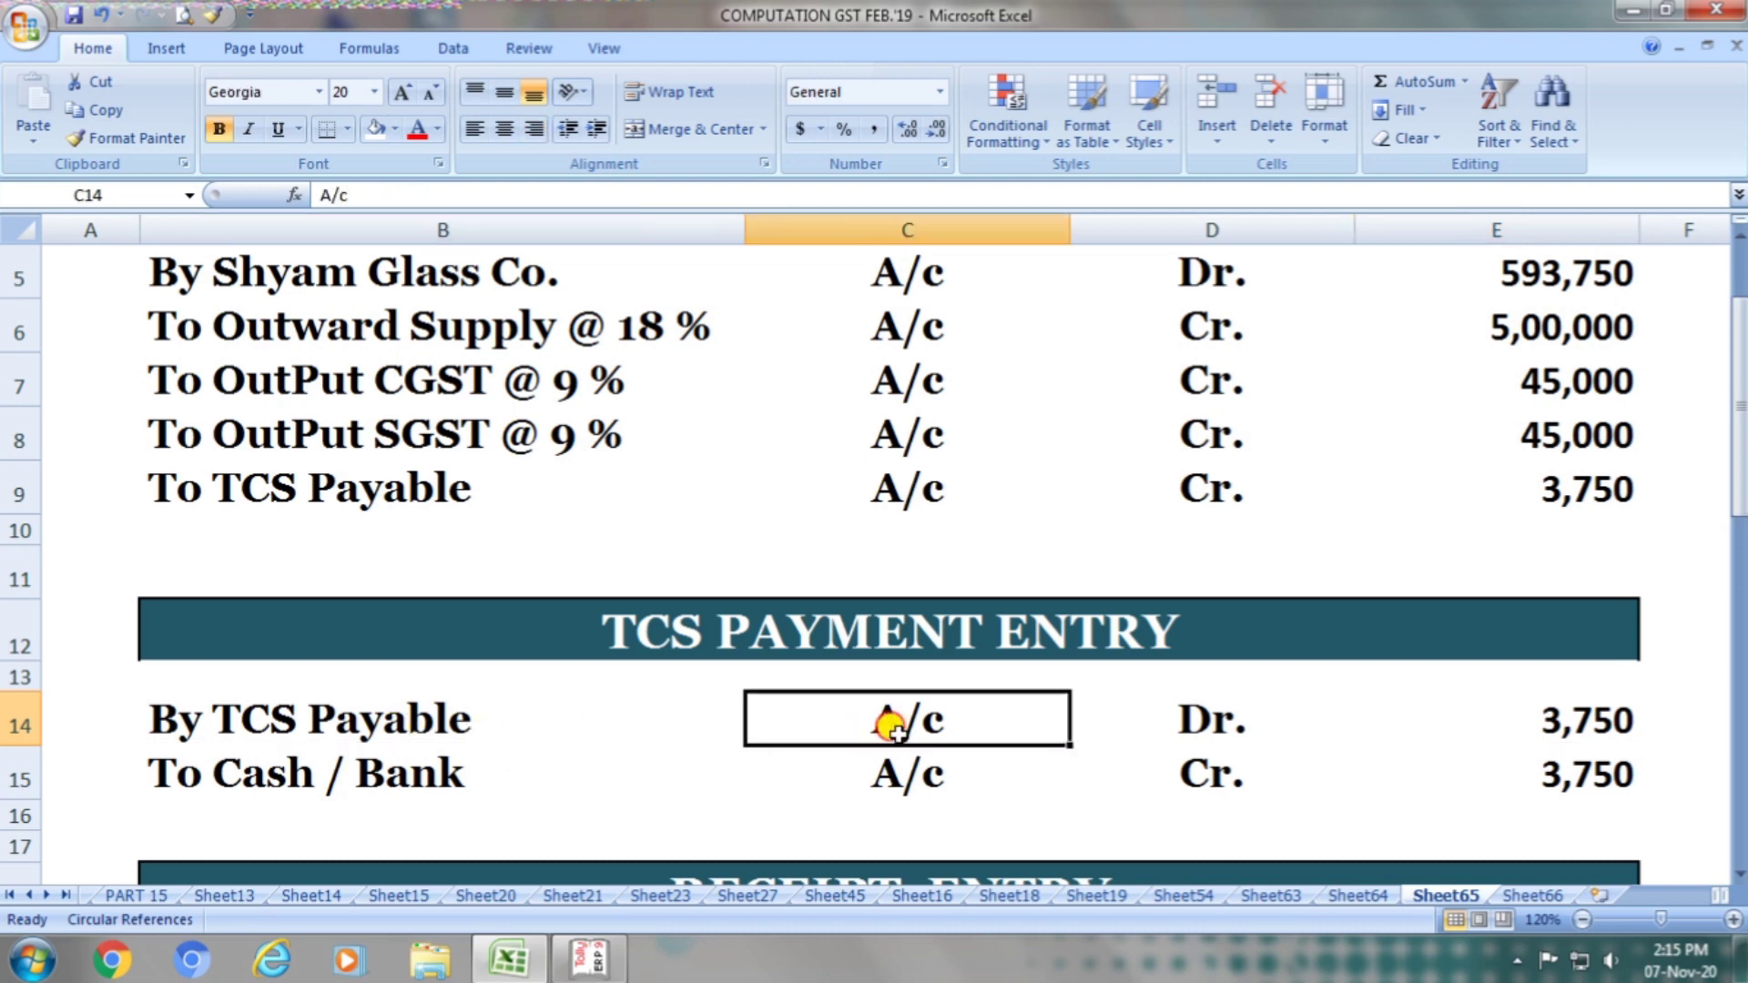
pyautogui.click(1195, 717)
pyautogui.click(1519, 716)
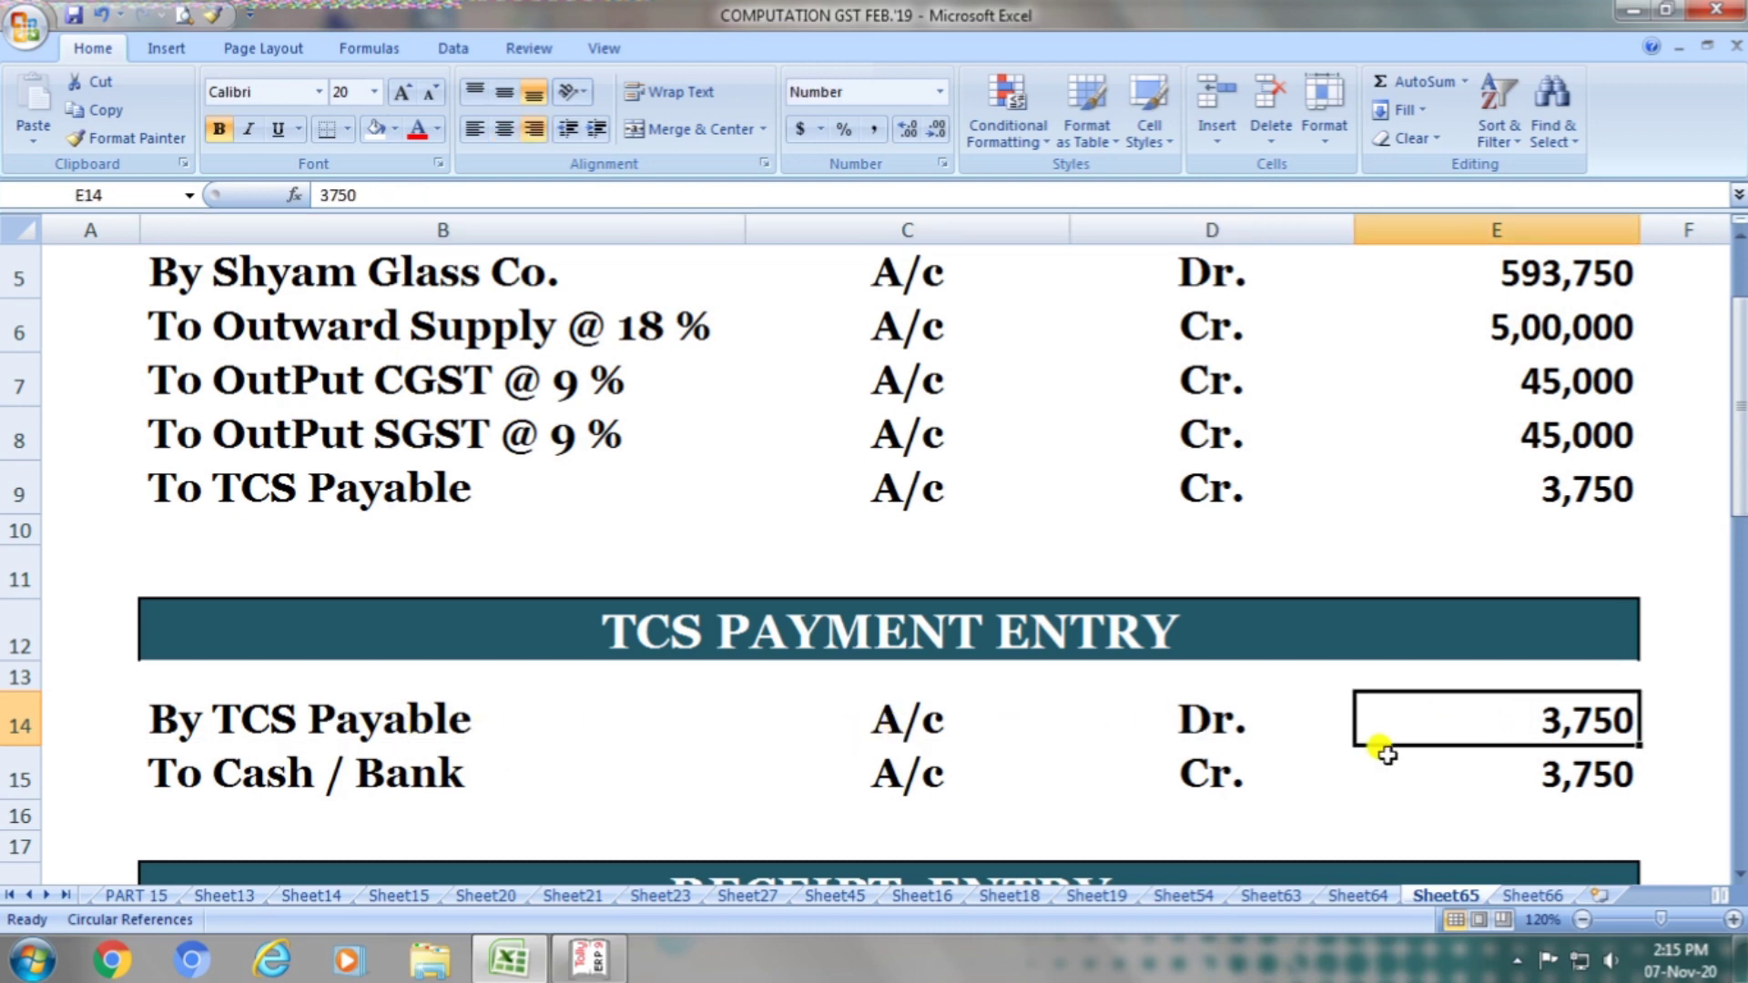
pyautogui.click(483, 785)
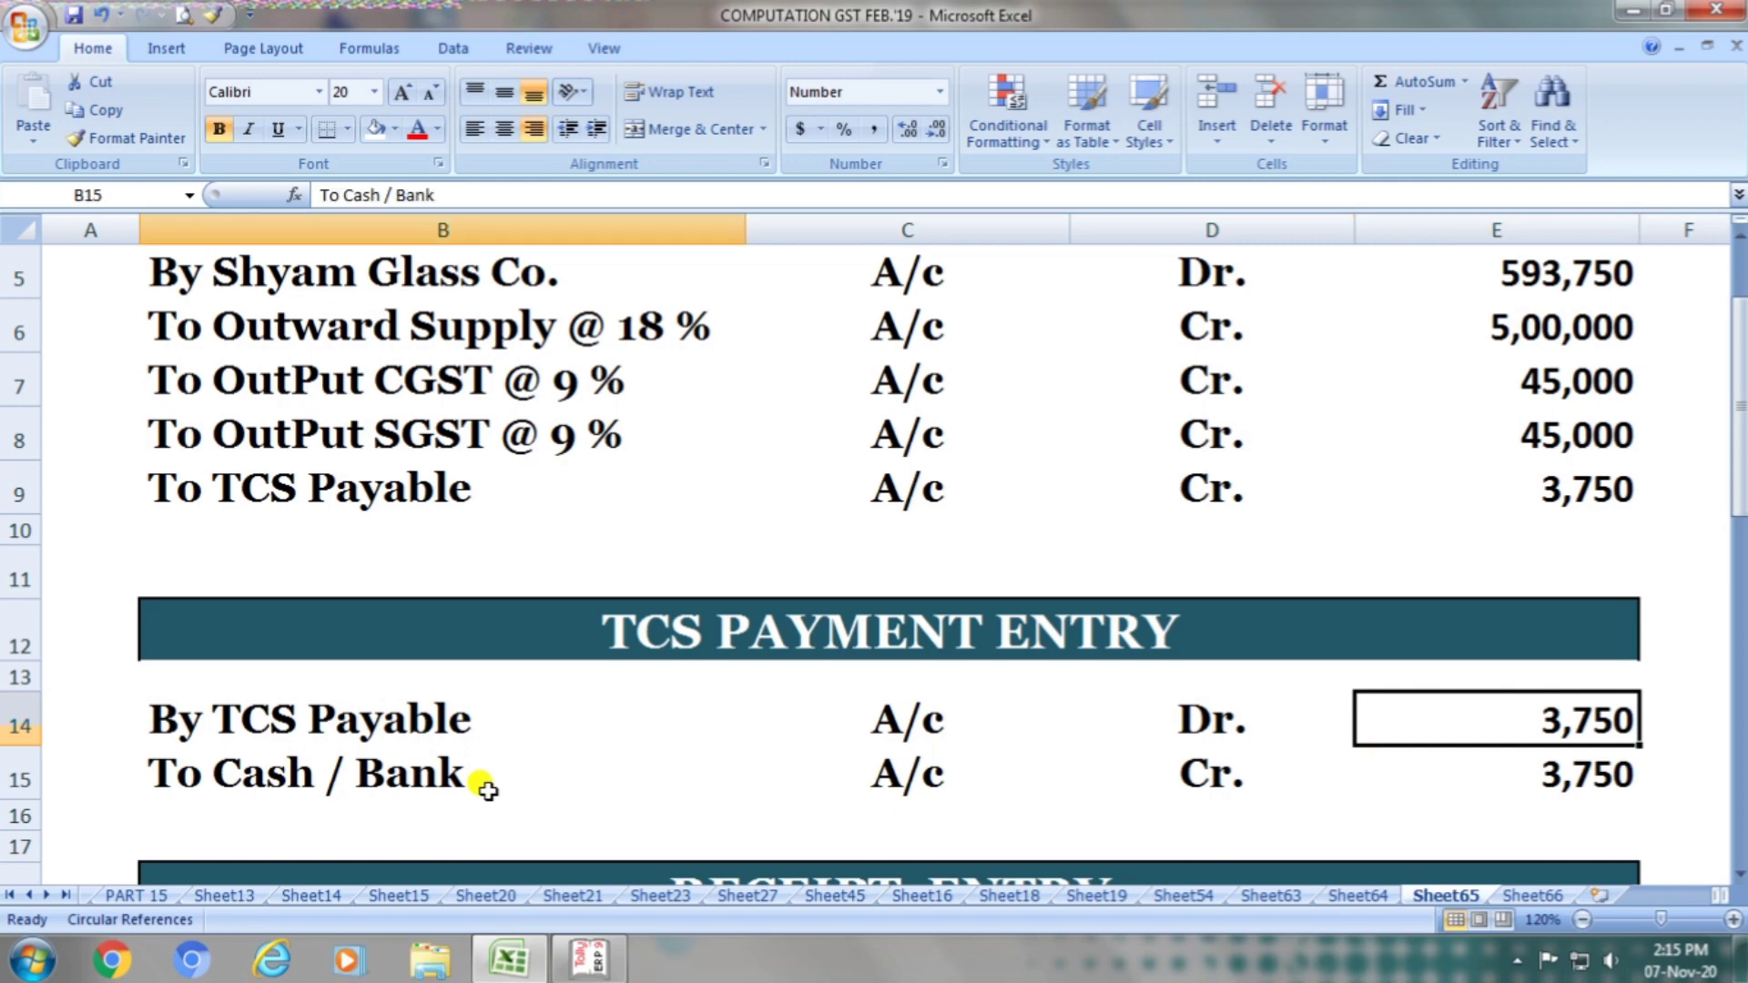
pyautogui.click(917, 792)
pyautogui.click(1204, 783)
pyautogui.click(1517, 785)
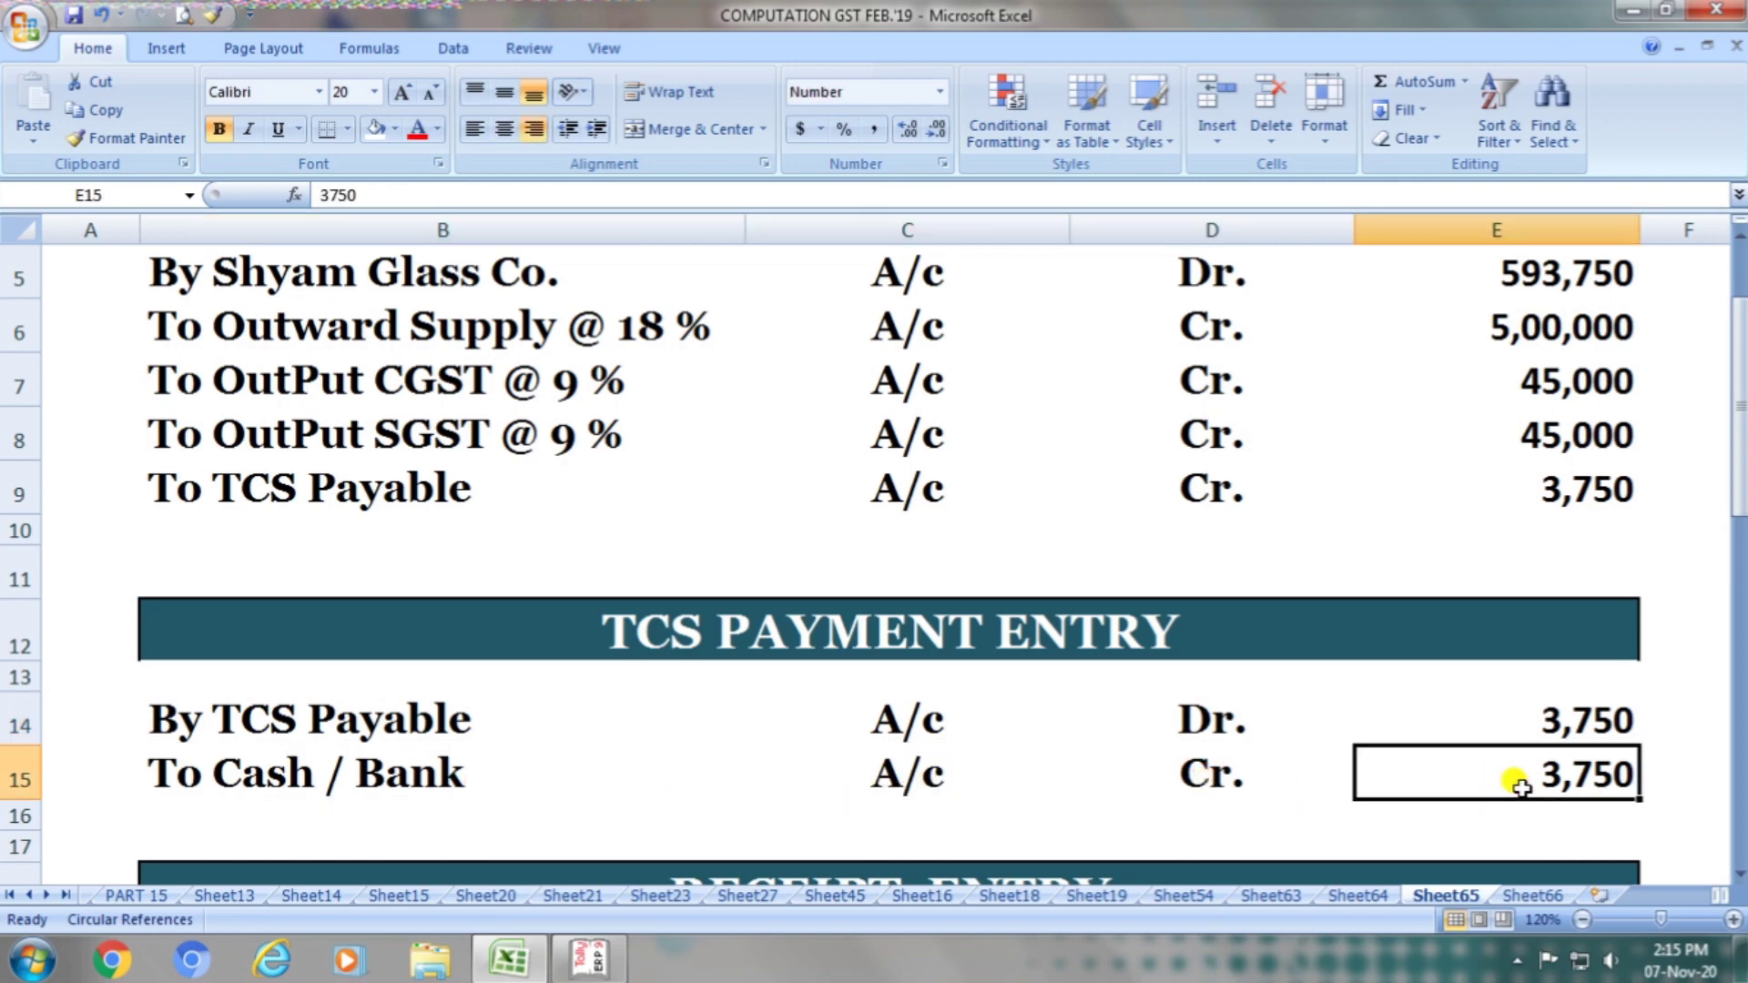
# Step: Switch to Tally.ERP 9 and choose TCS PAYABLE as the ledger in the payment voucher's particulars
pyautogui.hotkey('alt', 'Tab')
pyautogui.write('Tcs')
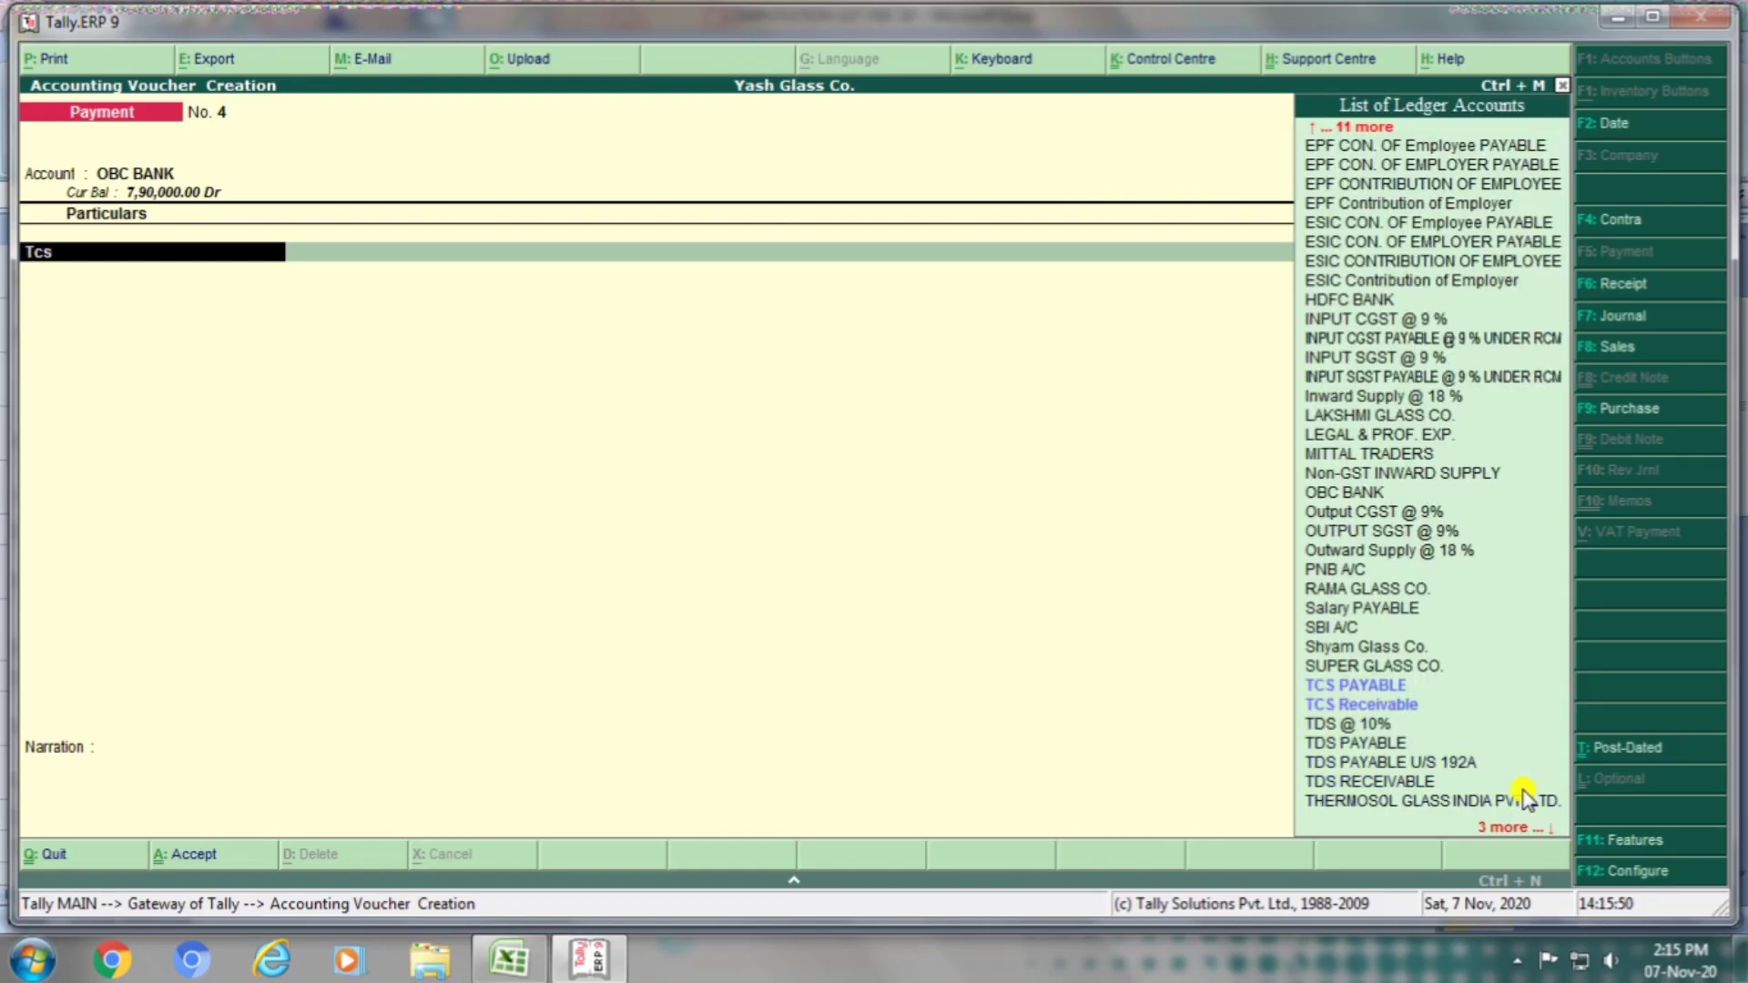
pyautogui.press('Up')
pyautogui.press('Return')
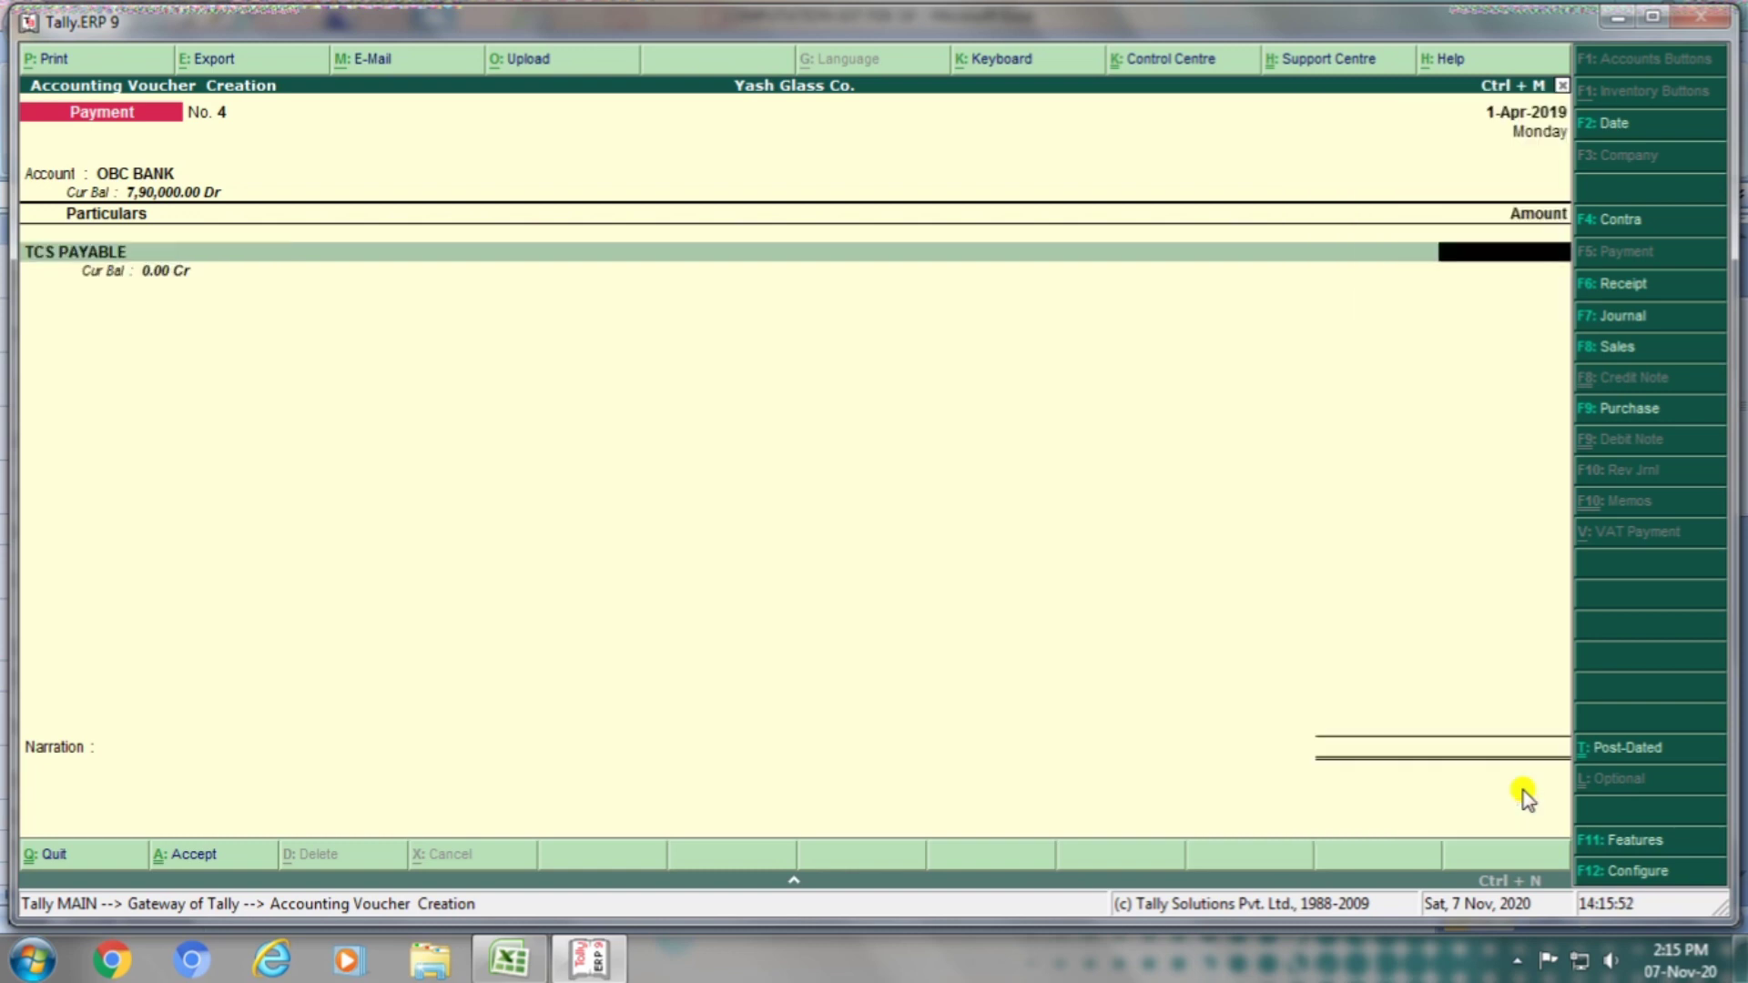
# Step: Enter 3750 as the TCS PAYABLE amount and save the payment voucher without adding a narration
pyautogui.hotkey('alt', 'Tab')
pyautogui.hotkey('alt', 'Tab')
pyautogui.write('3750')
pyautogui.press('Return')
pyautogui.press('Return')
pyautogui.press('Return')
pyautogui.press('Return')
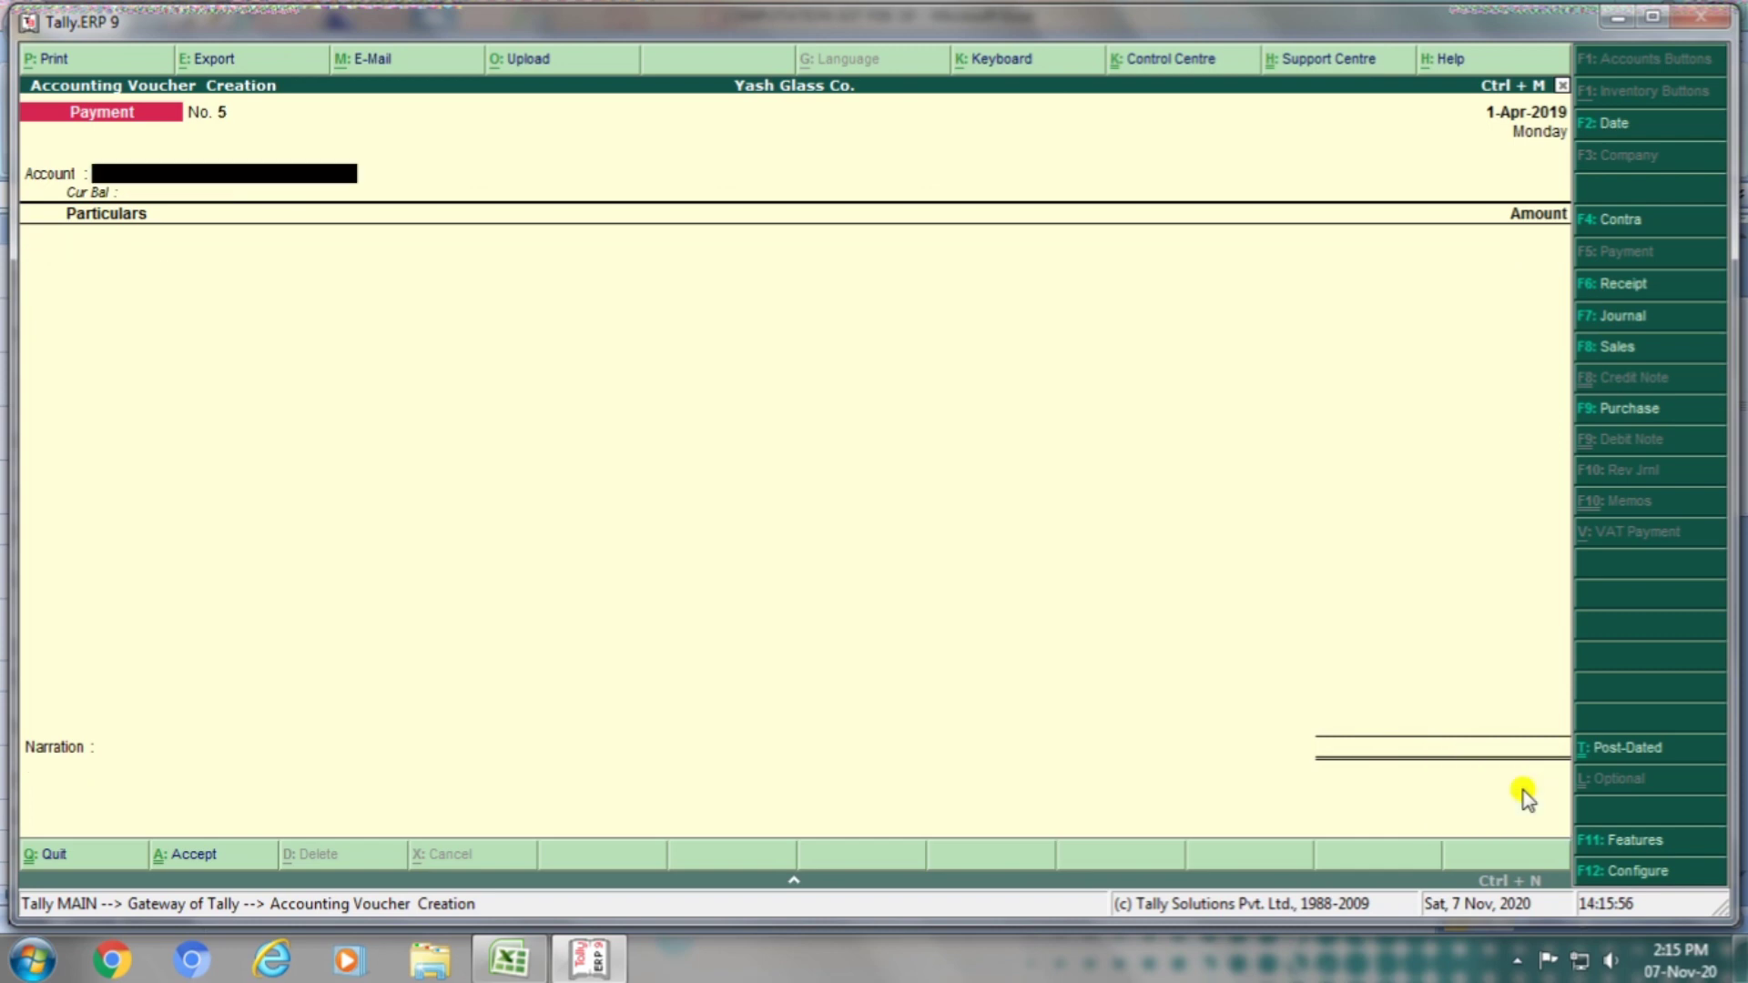
# Step: Switch to the Excel worksheet and examine the Receipt Entry section's Bank and Shyam Glass Co. lines, including sides and amounts
pyautogui.hotkey('alt', 'Tab')
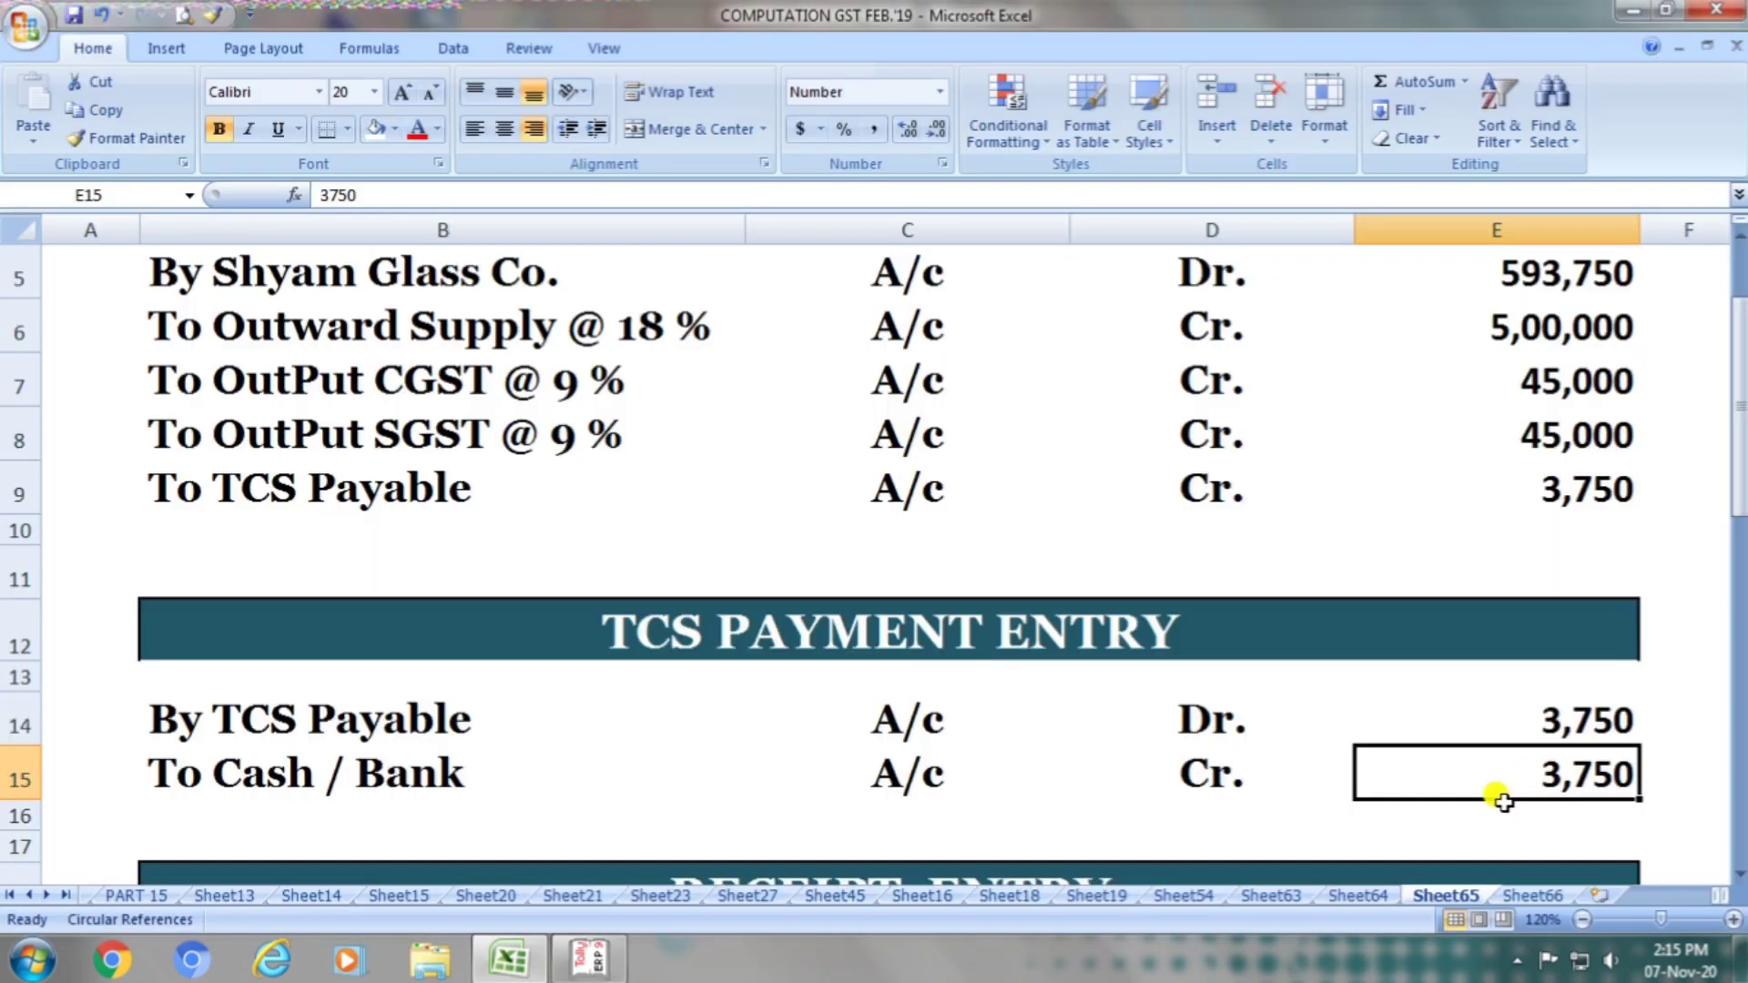
pyautogui.moveTo(1739, 510)
pyautogui.mouseDown()
pyautogui.moveTo(1741, 553)
pyautogui.moveTo(1741, 537)
pyautogui.mouseUp()
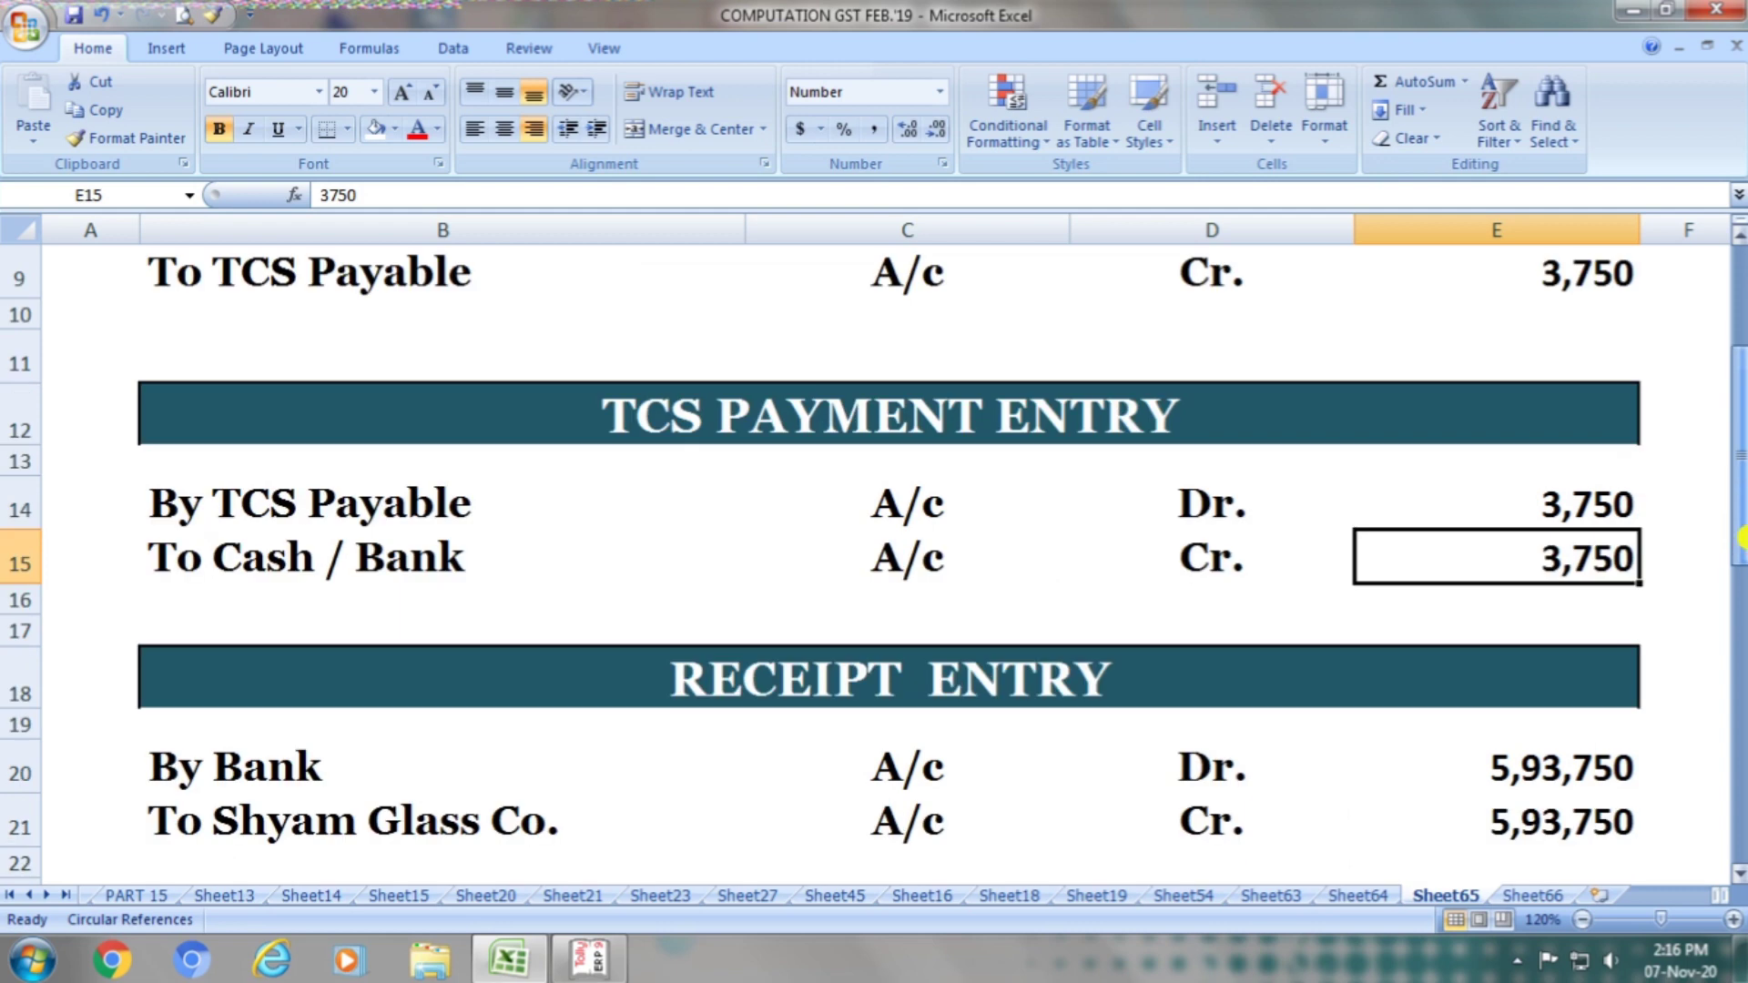
pyautogui.click(781, 692)
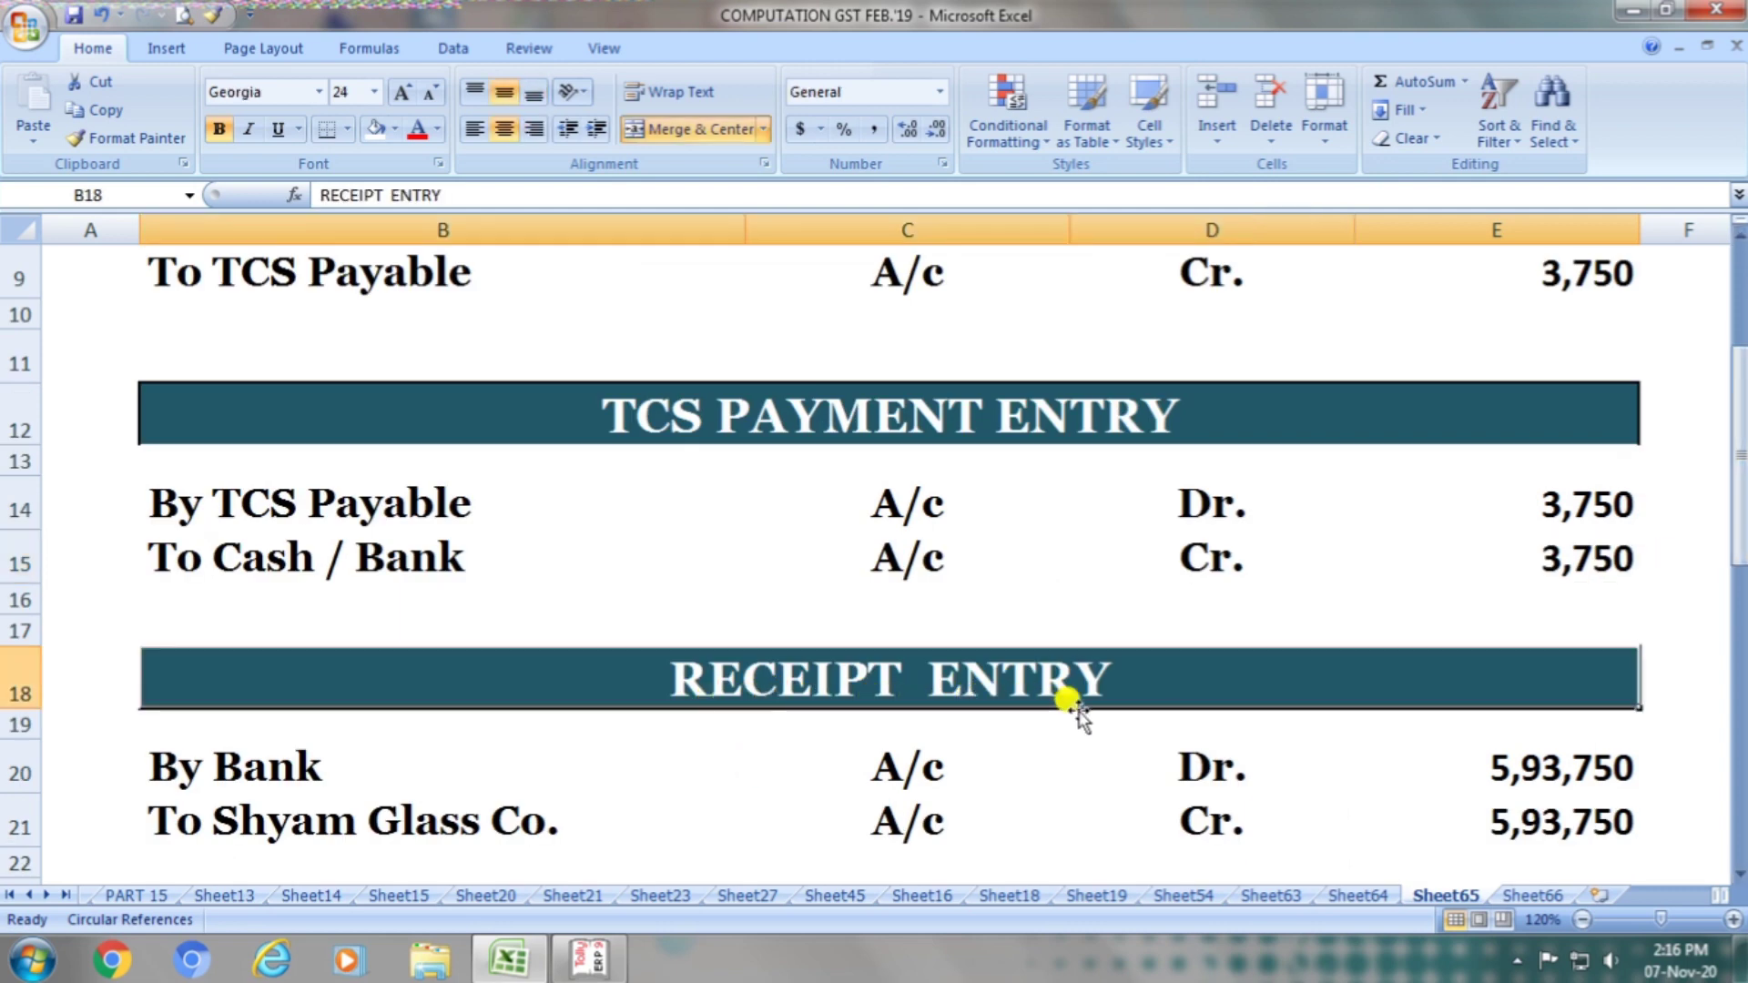
pyautogui.click(337, 749)
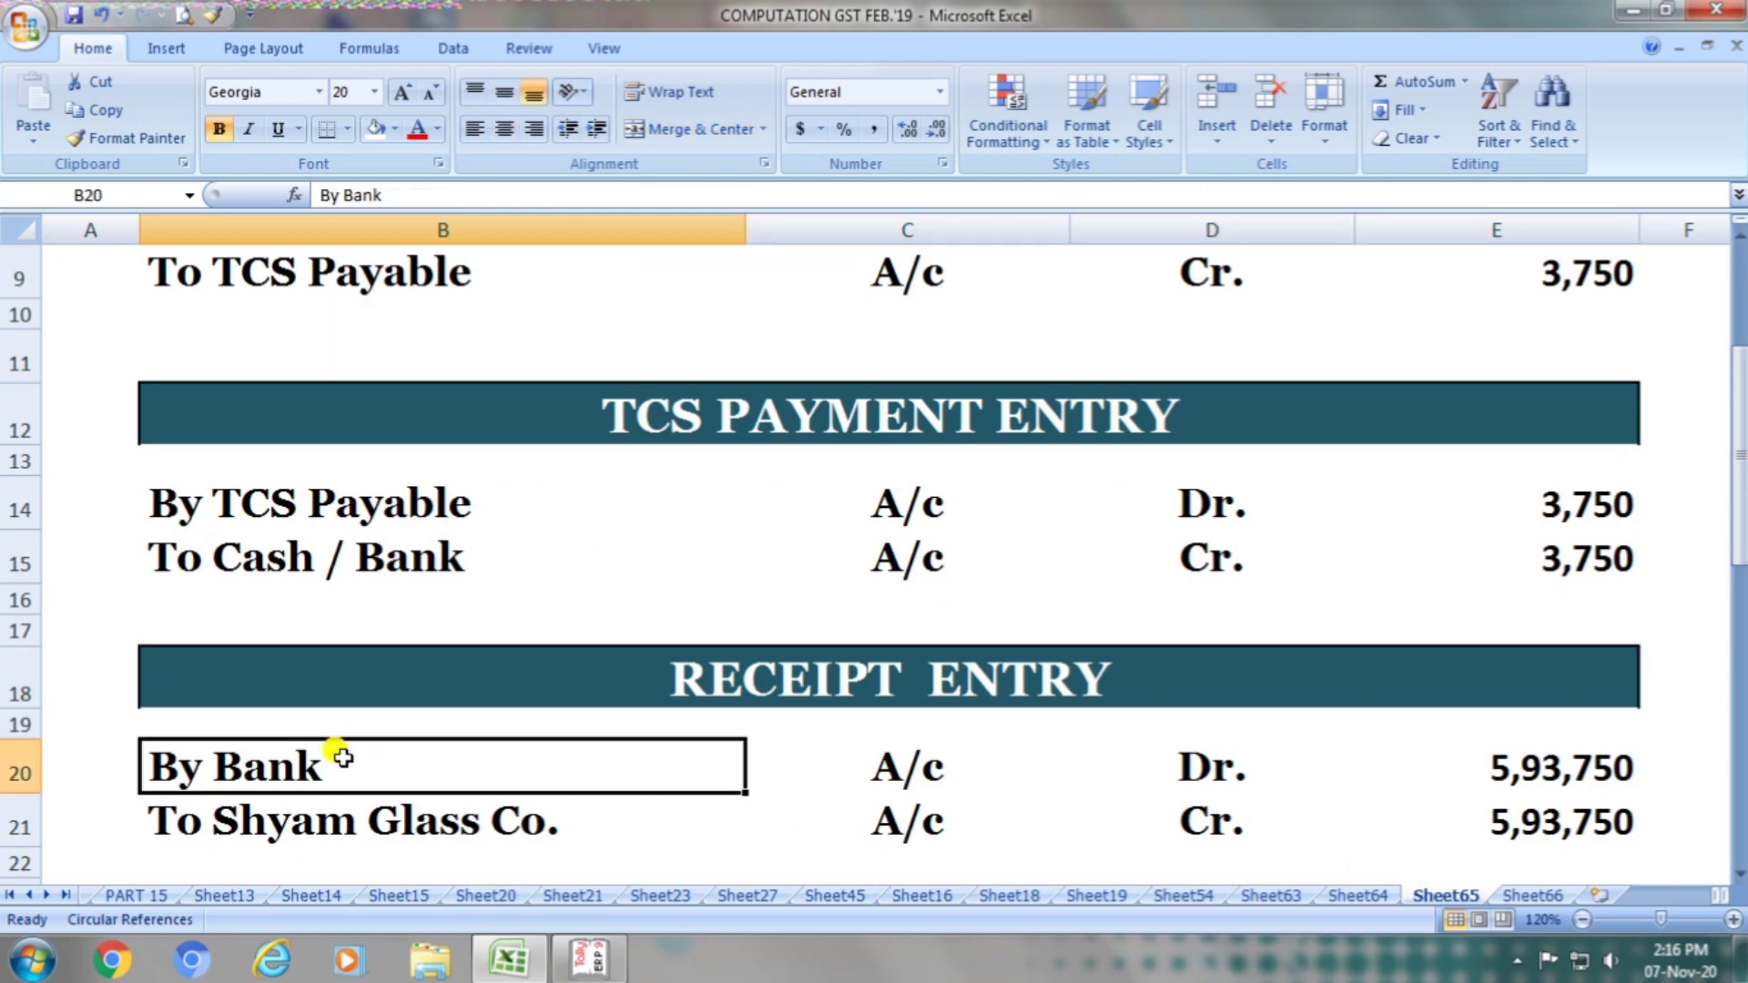
pyautogui.click(937, 770)
pyautogui.click(1162, 775)
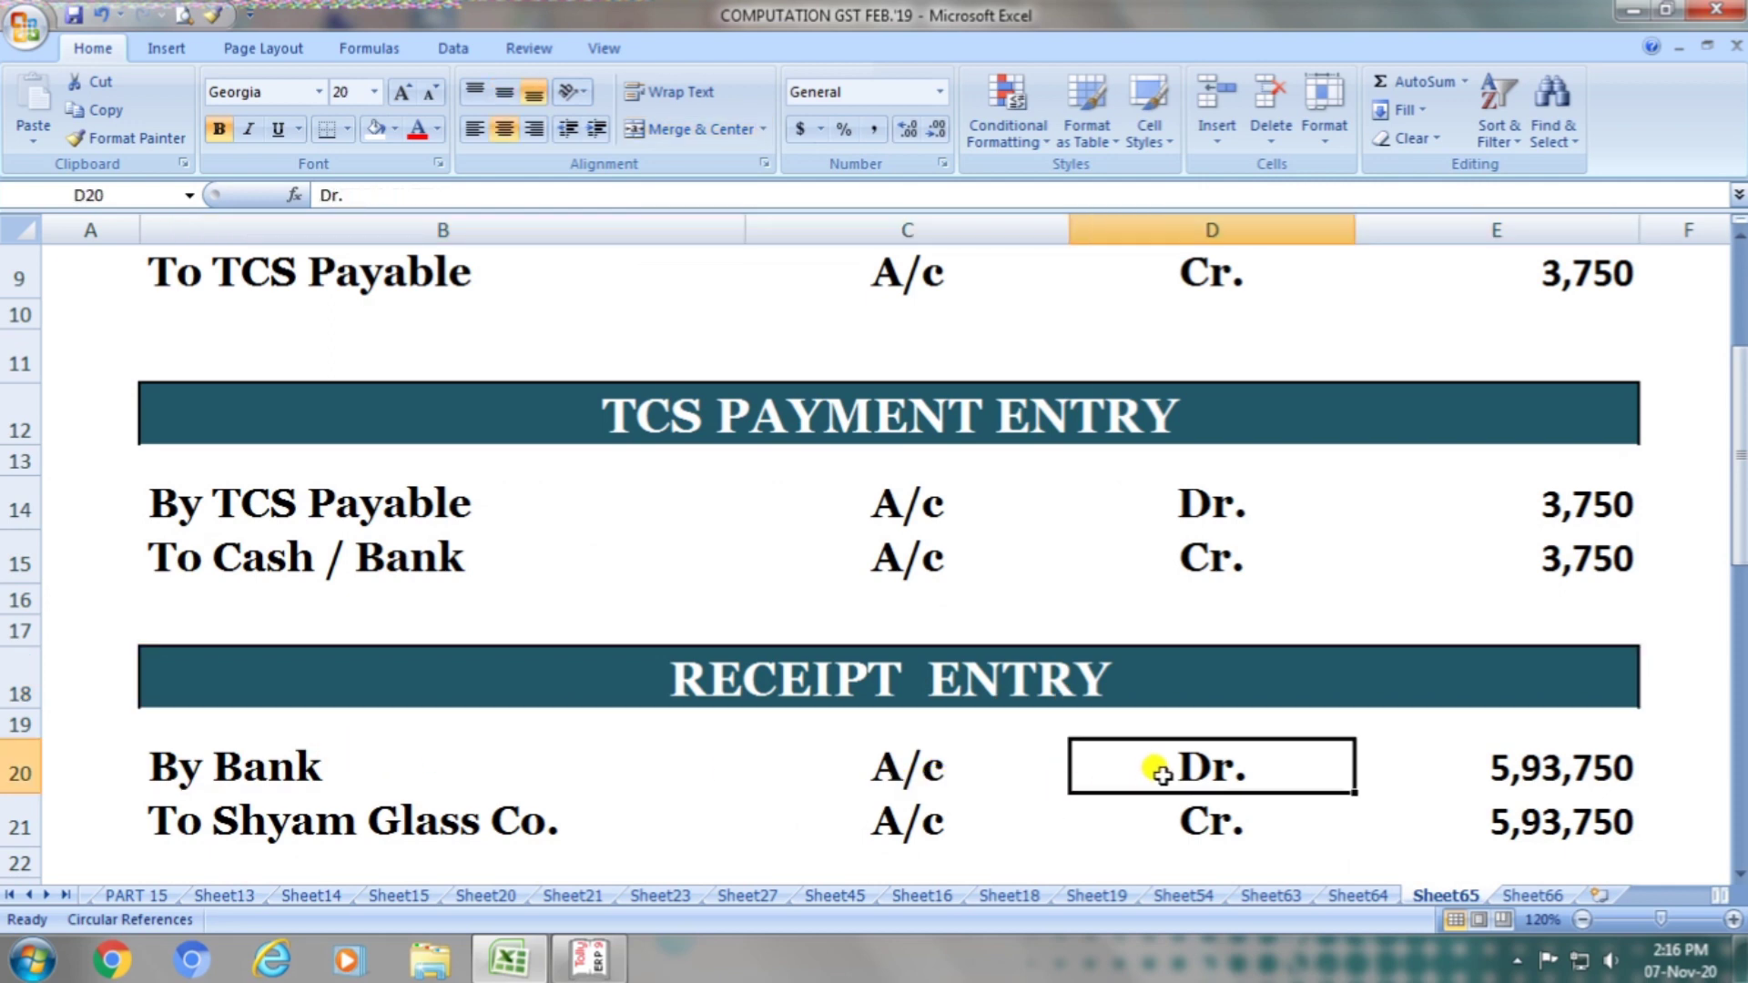
pyautogui.click(1507, 770)
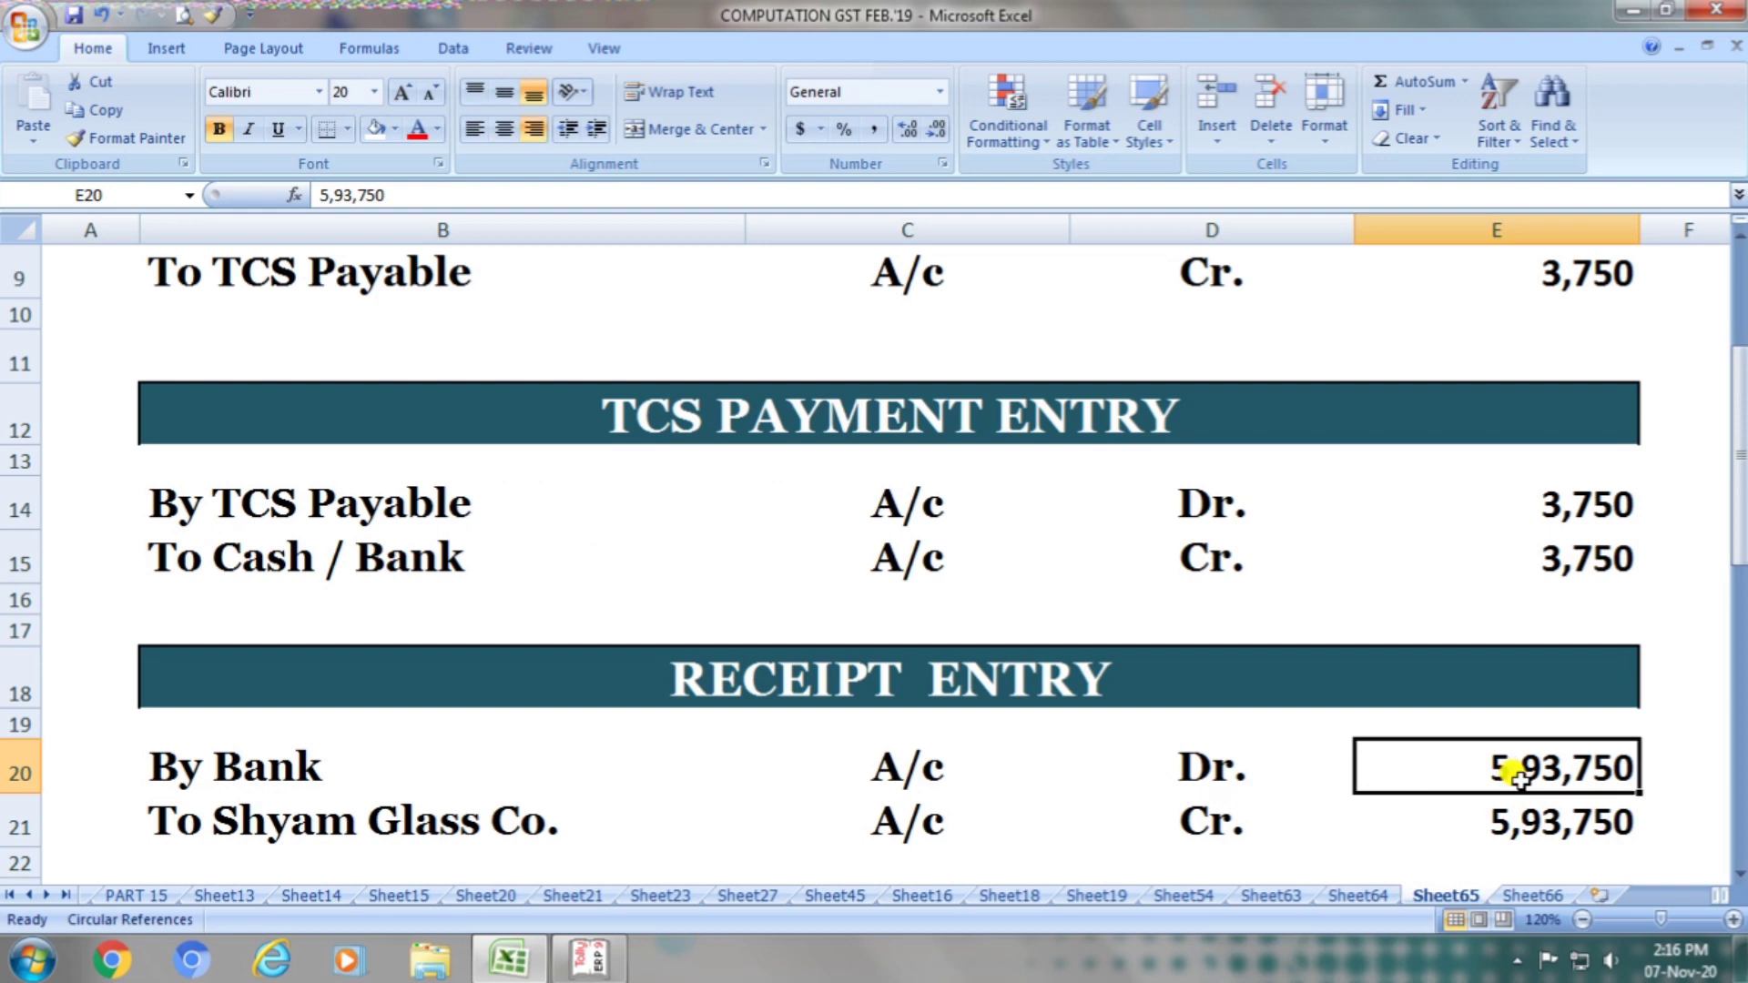
pyautogui.click(546, 824)
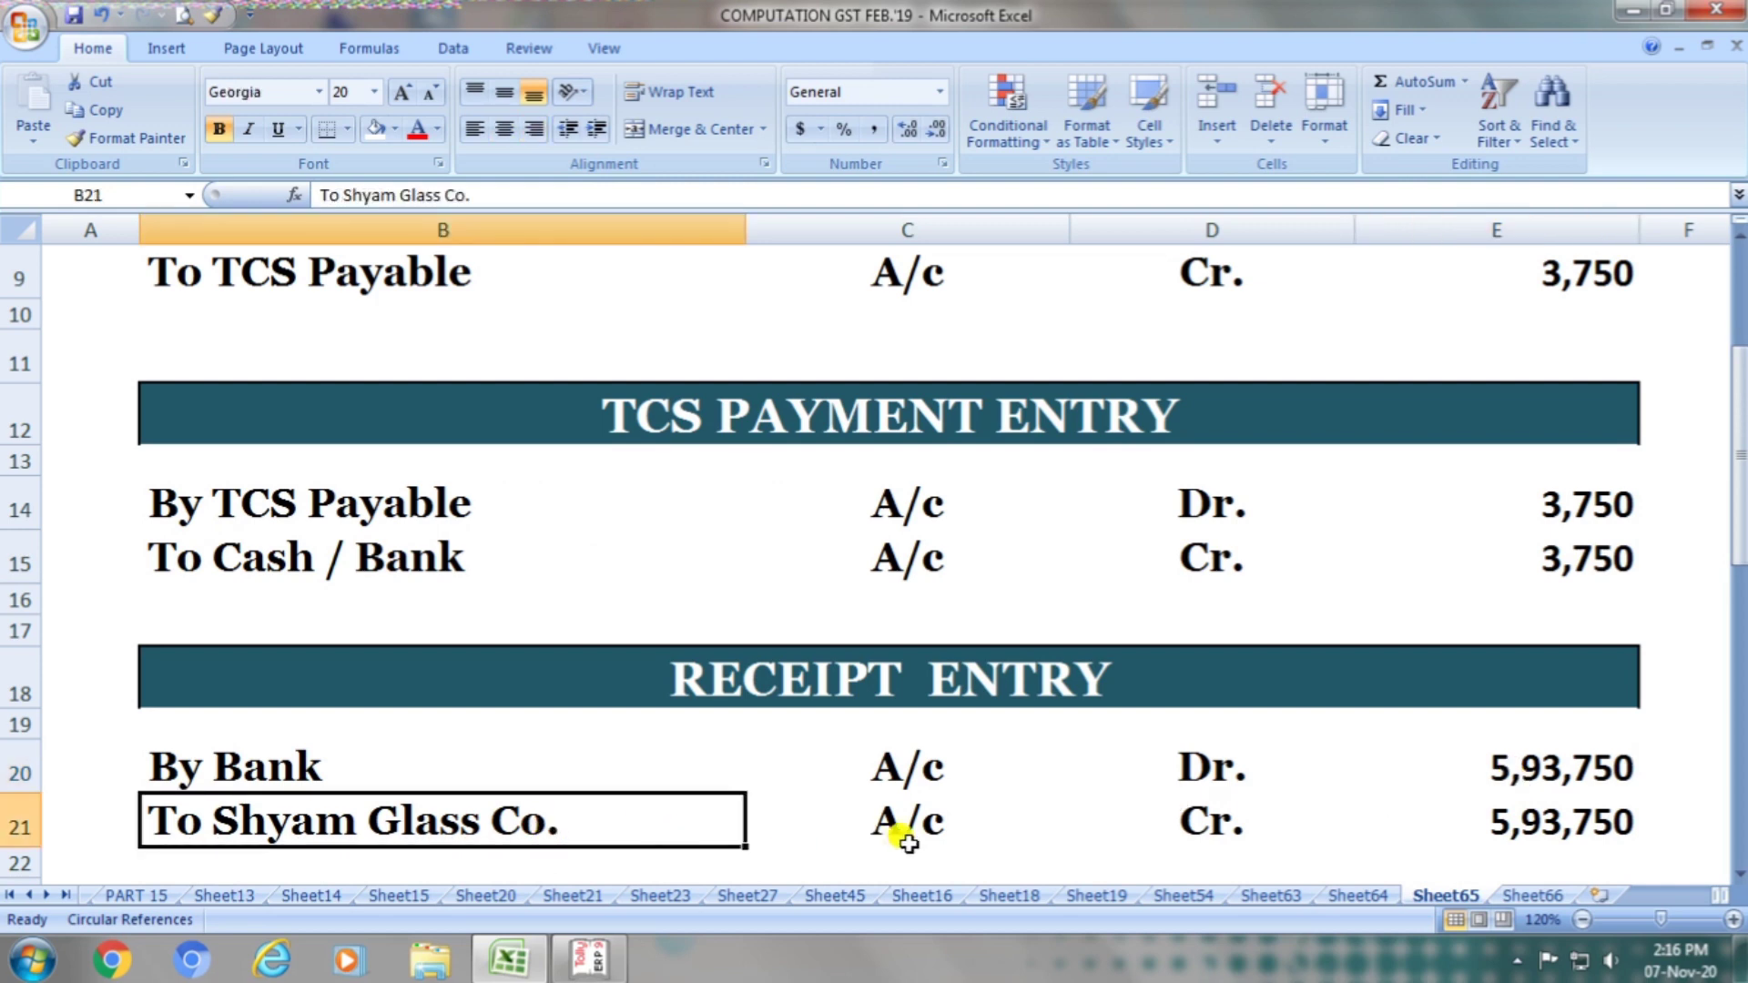
pyautogui.click(981, 834)
pyautogui.click(1194, 831)
pyautogui.click(1516, 824)
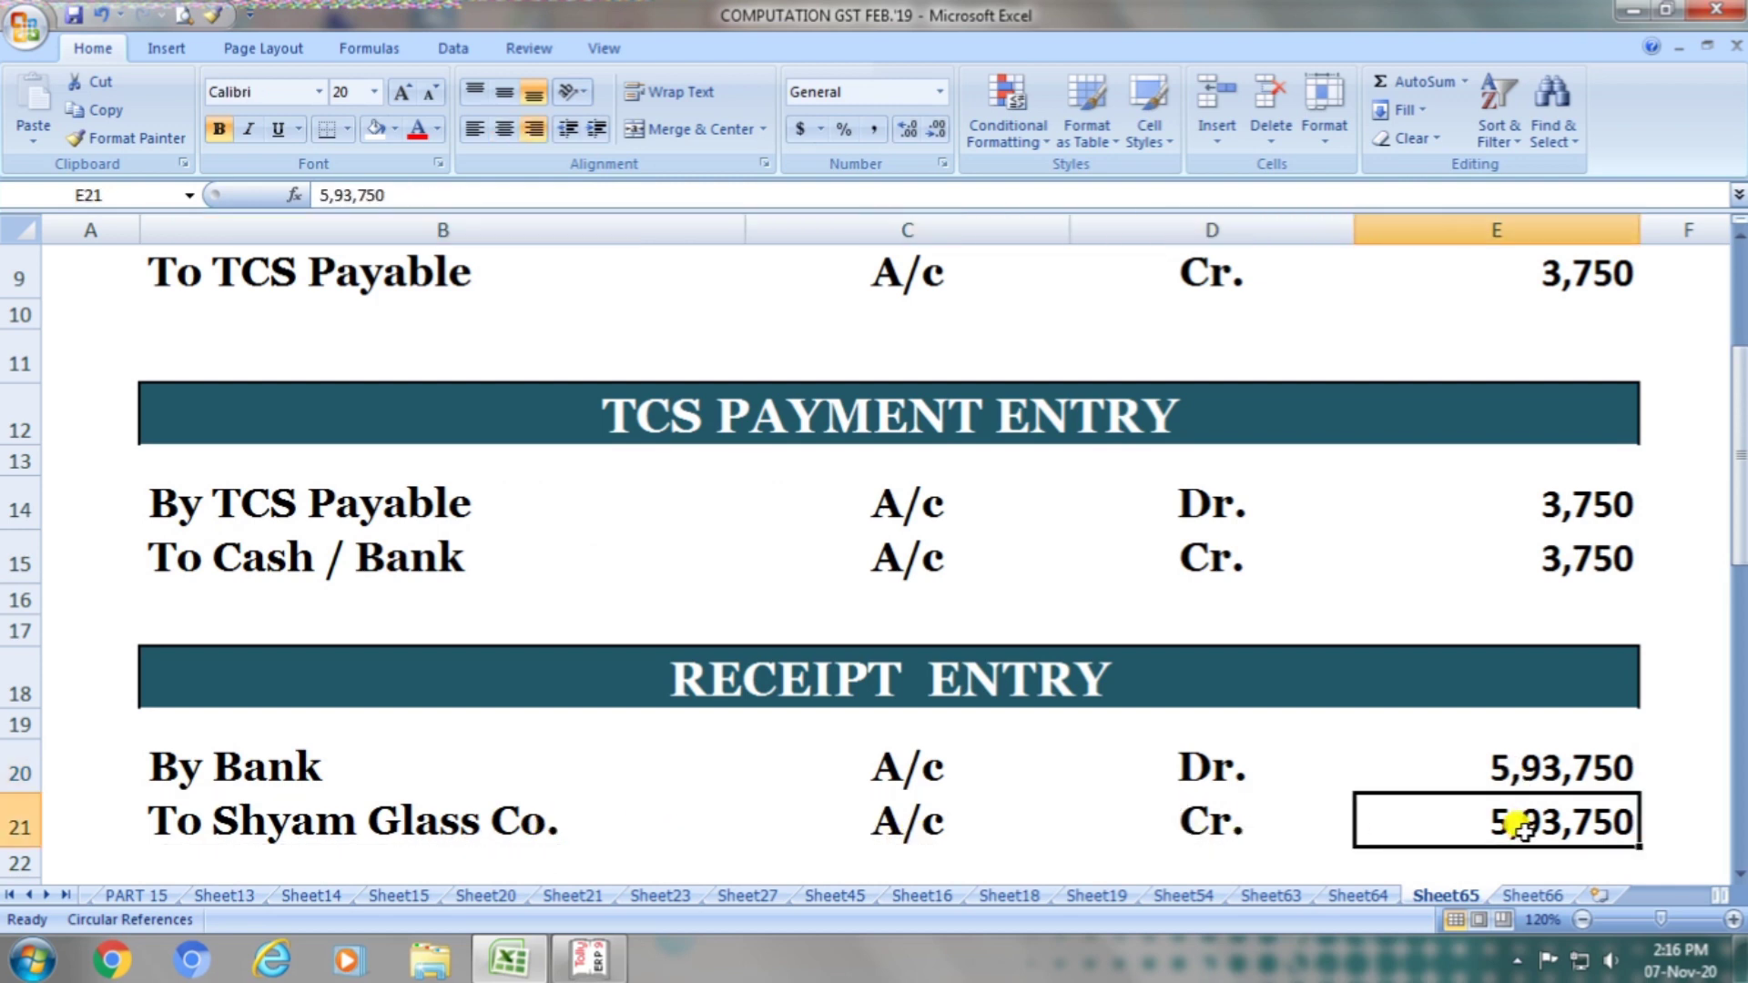
# Step: Switch to Tally.ERP 9, start a receipt voucher and choose OBC BANK as its account
pyautogui.hotkey('alt', 'Tab')
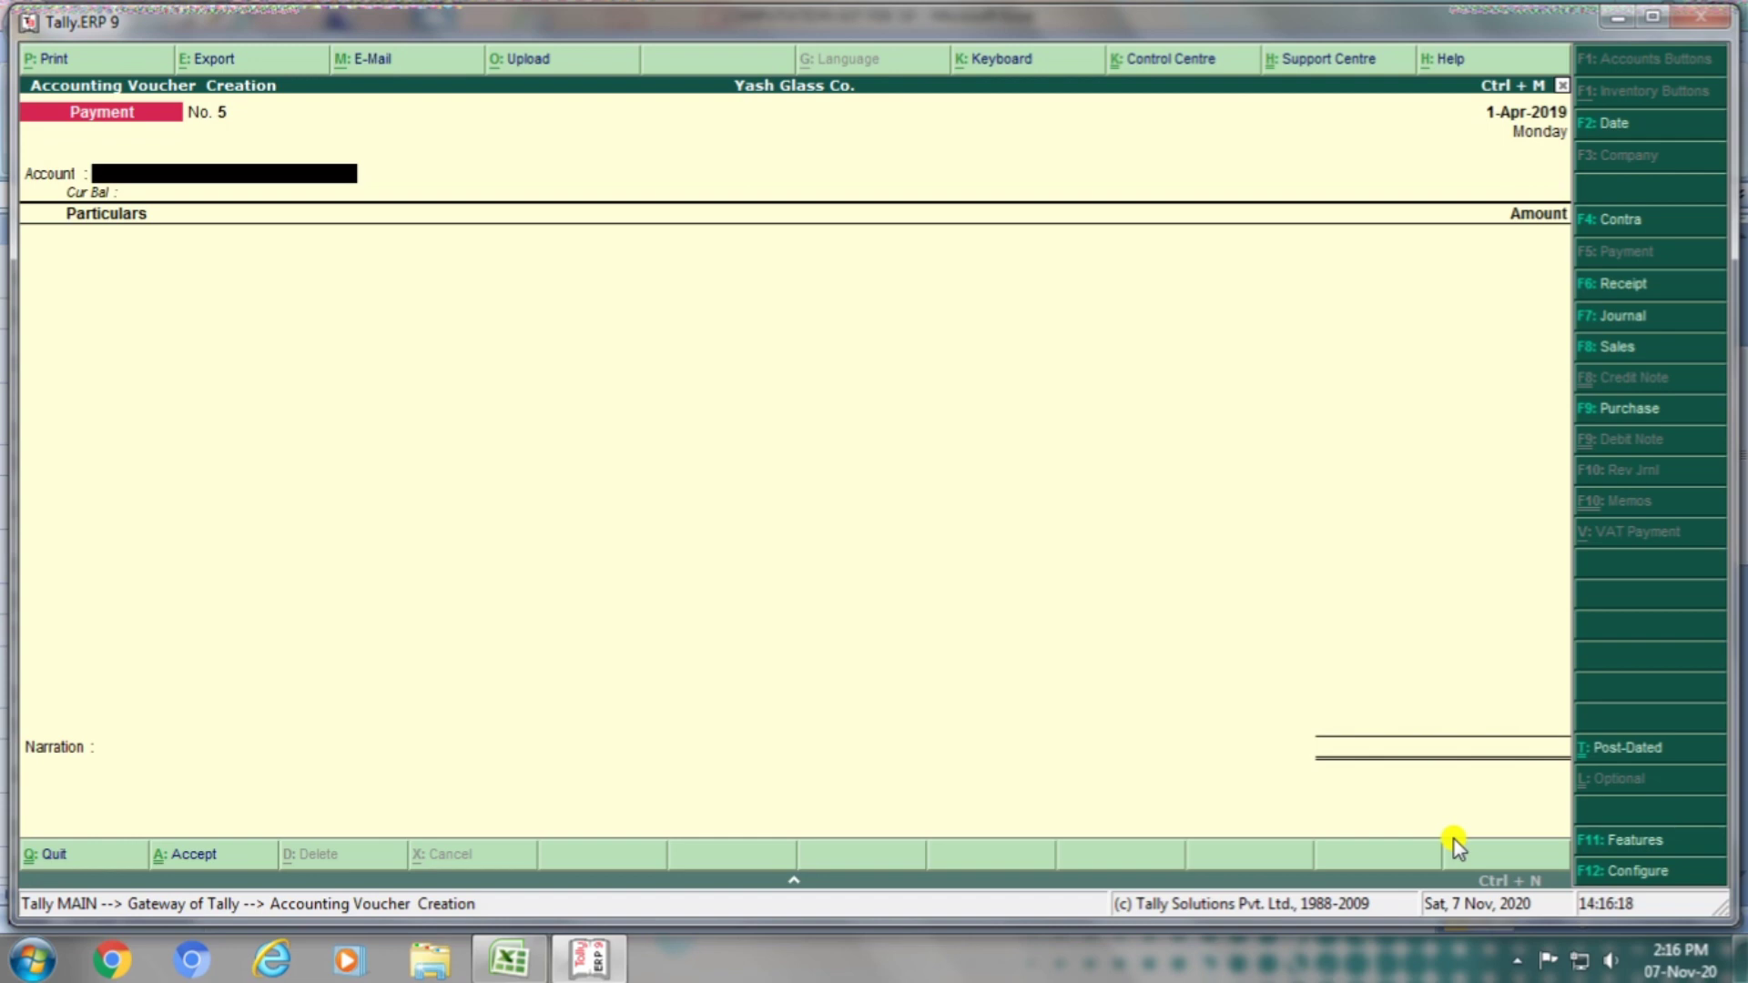
pyautogui.click(1630, 285)
pyautogui.write('dcb')
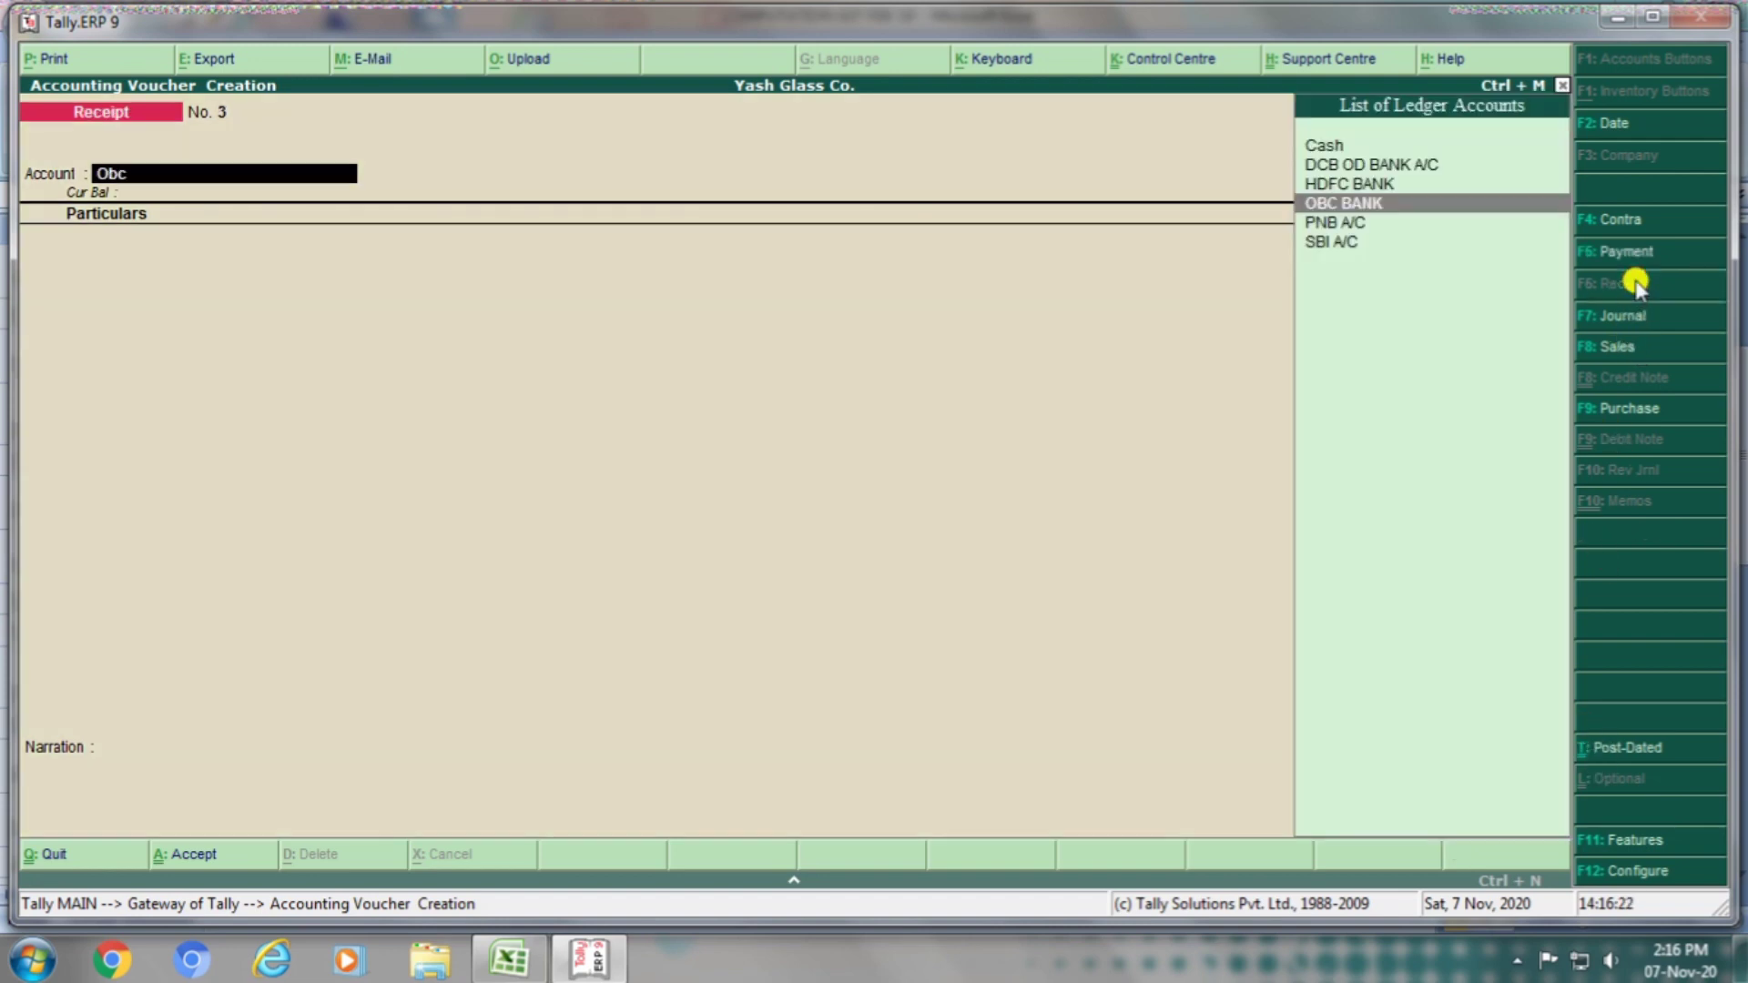
pyautogui.press('Return')
# Step: Check the credited party in the Excel Receipt Entry and choose Shyam Glass Co. as the ledger in Tally's receipt voucher
pyautogui.hotkey('alt', 'Tab')
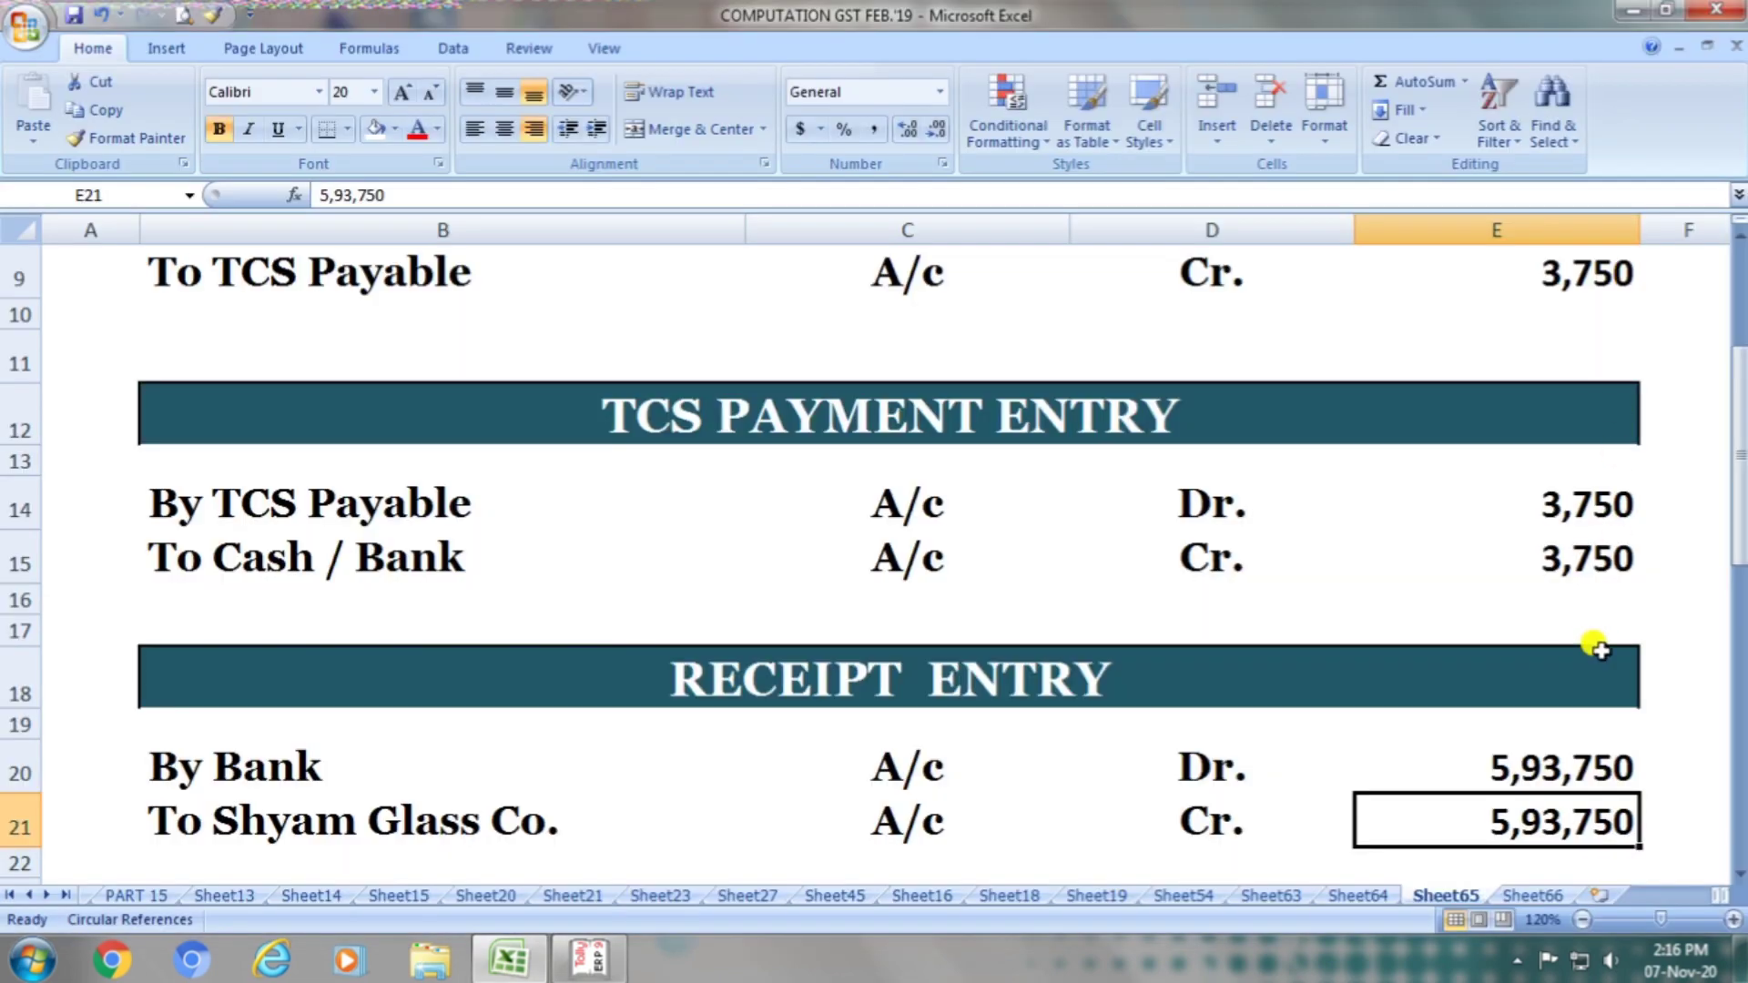
pyautogui.hotkey('alt', 'Tab')
pyautogui.hotkey('alt', 'Tab')
pyautogui.click(521, 824)
pyautogui.hotkey('alt', 'Tab')
pyautogui.write('shya')
pyautogui.press('Return')
# Step: Check the Shyam Glass Co. amount in the Excel Receipt Entry and enter 593750 for that ledger in Tally's receipt voucher
pyautogui.hotkey('alt', 'Tab')
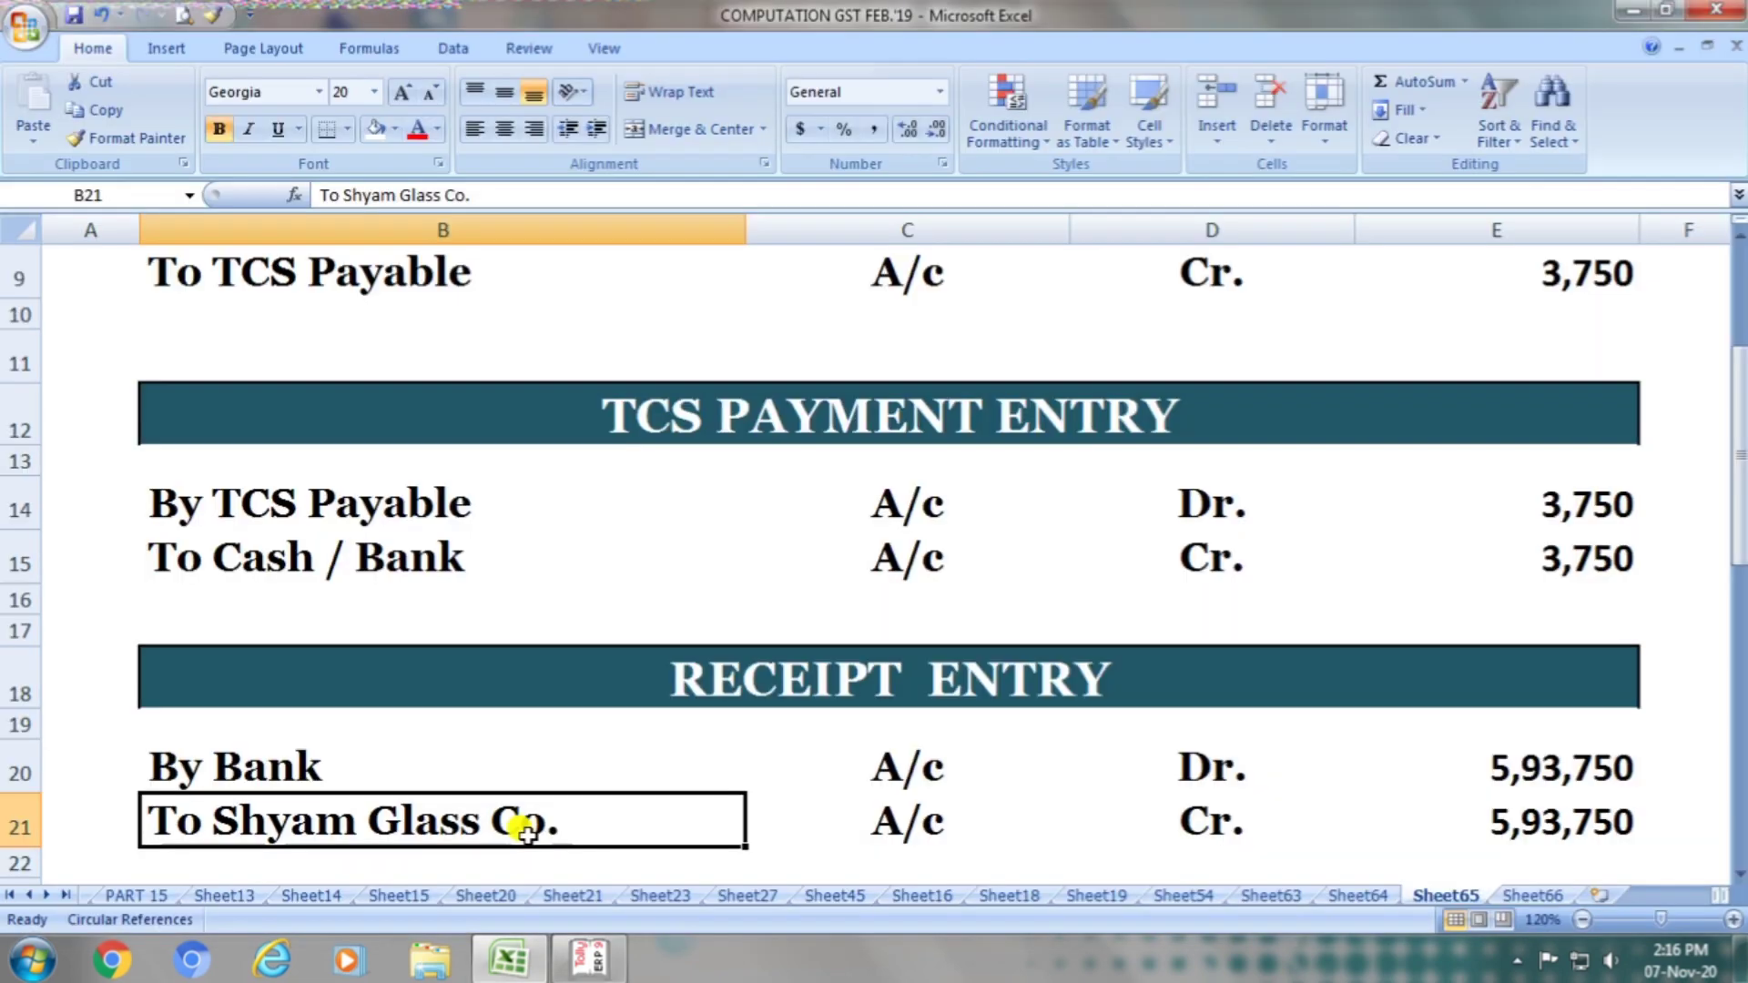
pyautogui.press('Right')
pyautogui.press('Right')
pyautogui.press('Right')
pyautogui.hotkey('alt', 'Tab')
pyautogui.write('593')
pyautogui.hotkey('alt', 'Tab')
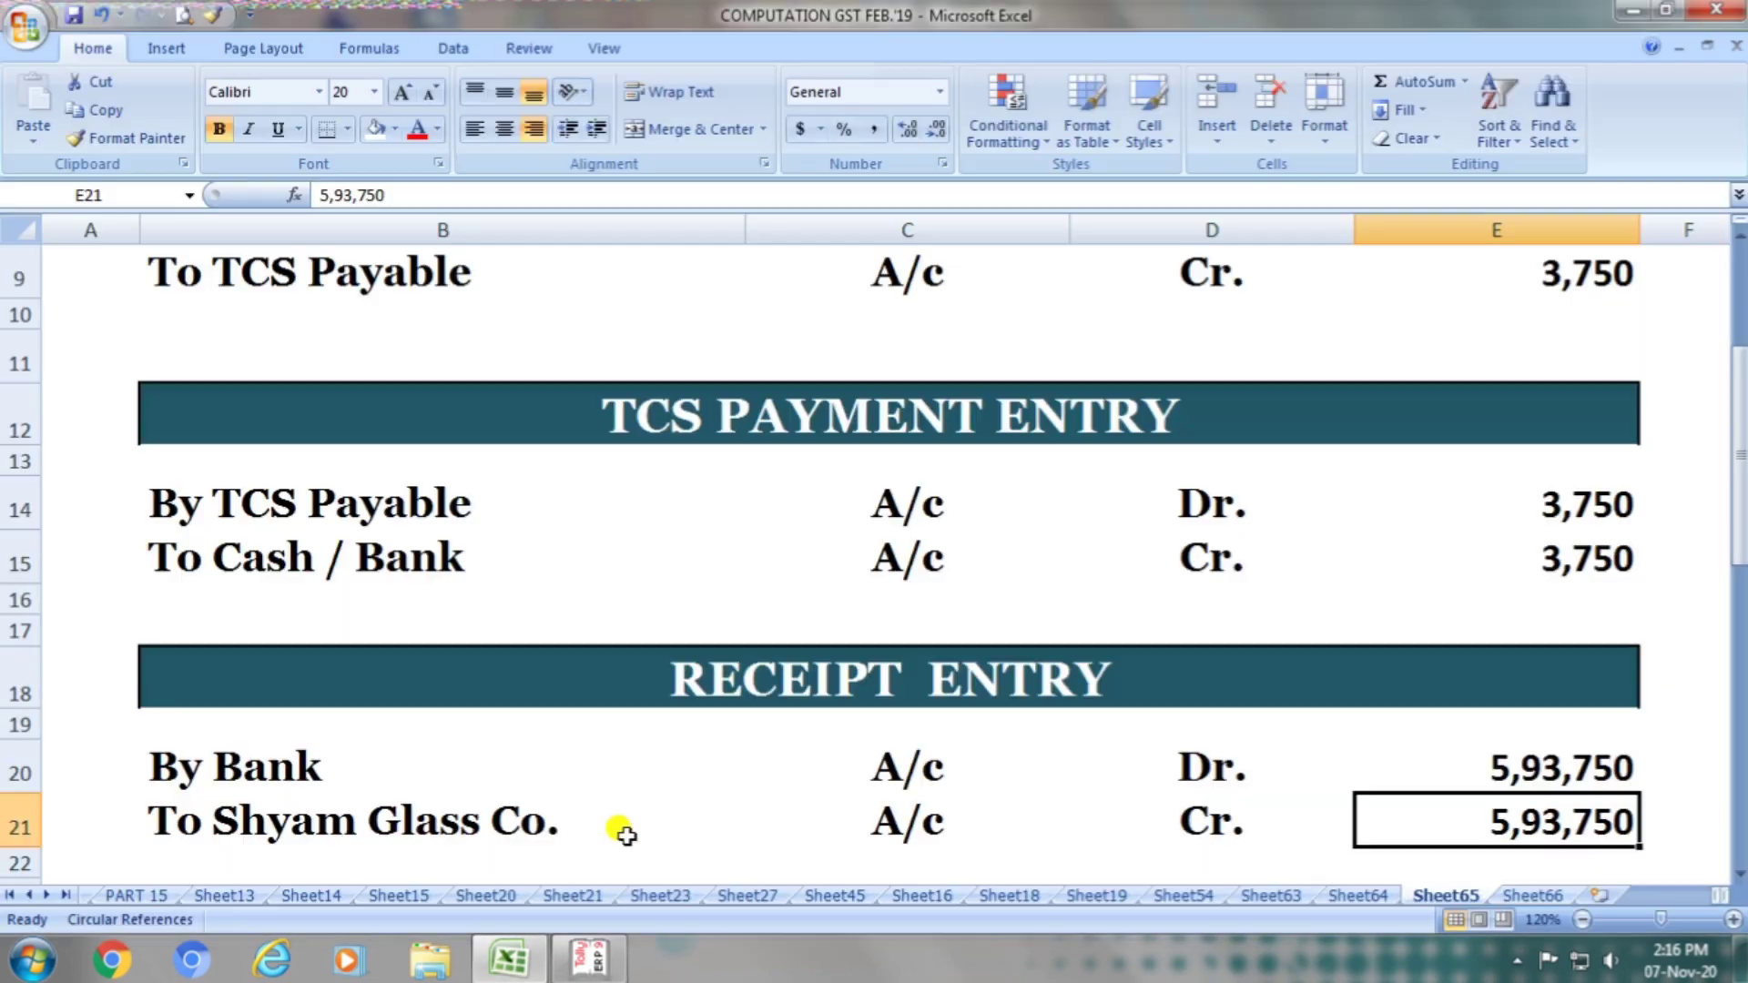
pyautogui.hotkey('alt', 'Tab')
pyautogui.write('750')
pyautogui.press('Return')
pyautogui.press('Return')
# Step: Keep the default narration and save the receipt voucher for Shyam Glass Co
pyautogui.hotkey('alt', 'Tab')
pyautogui.hotkey('alt', 'Tab')
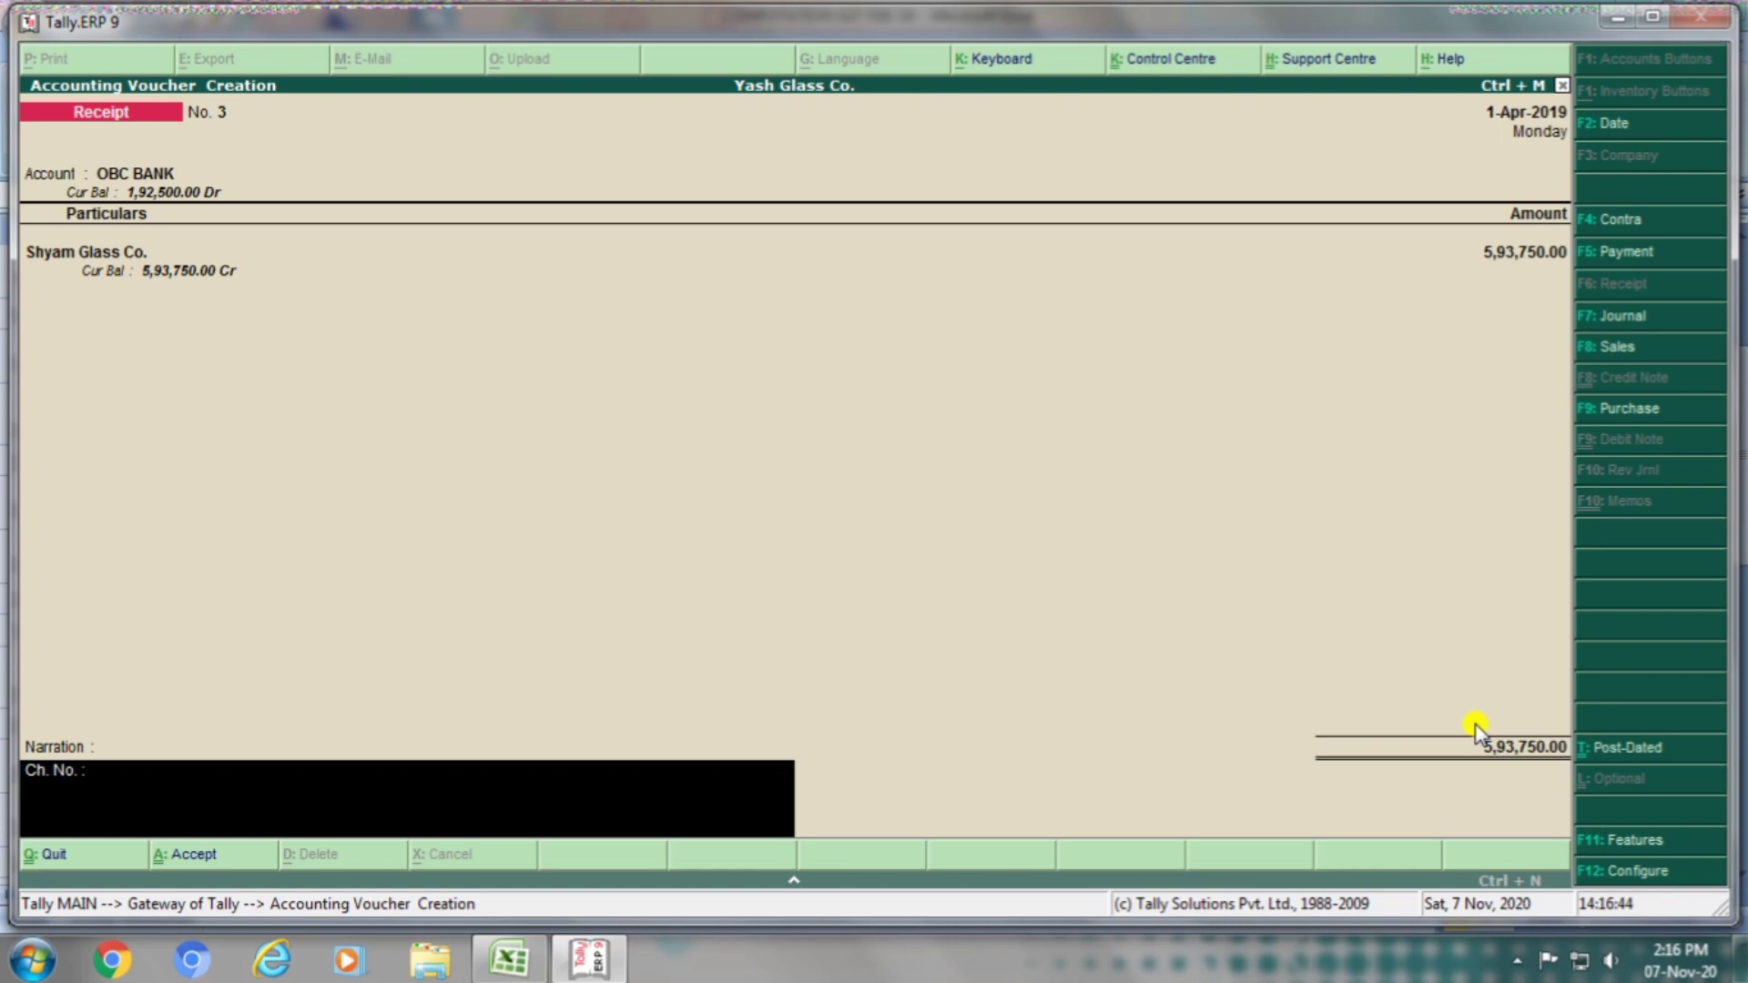
pyautogui.press('Return')
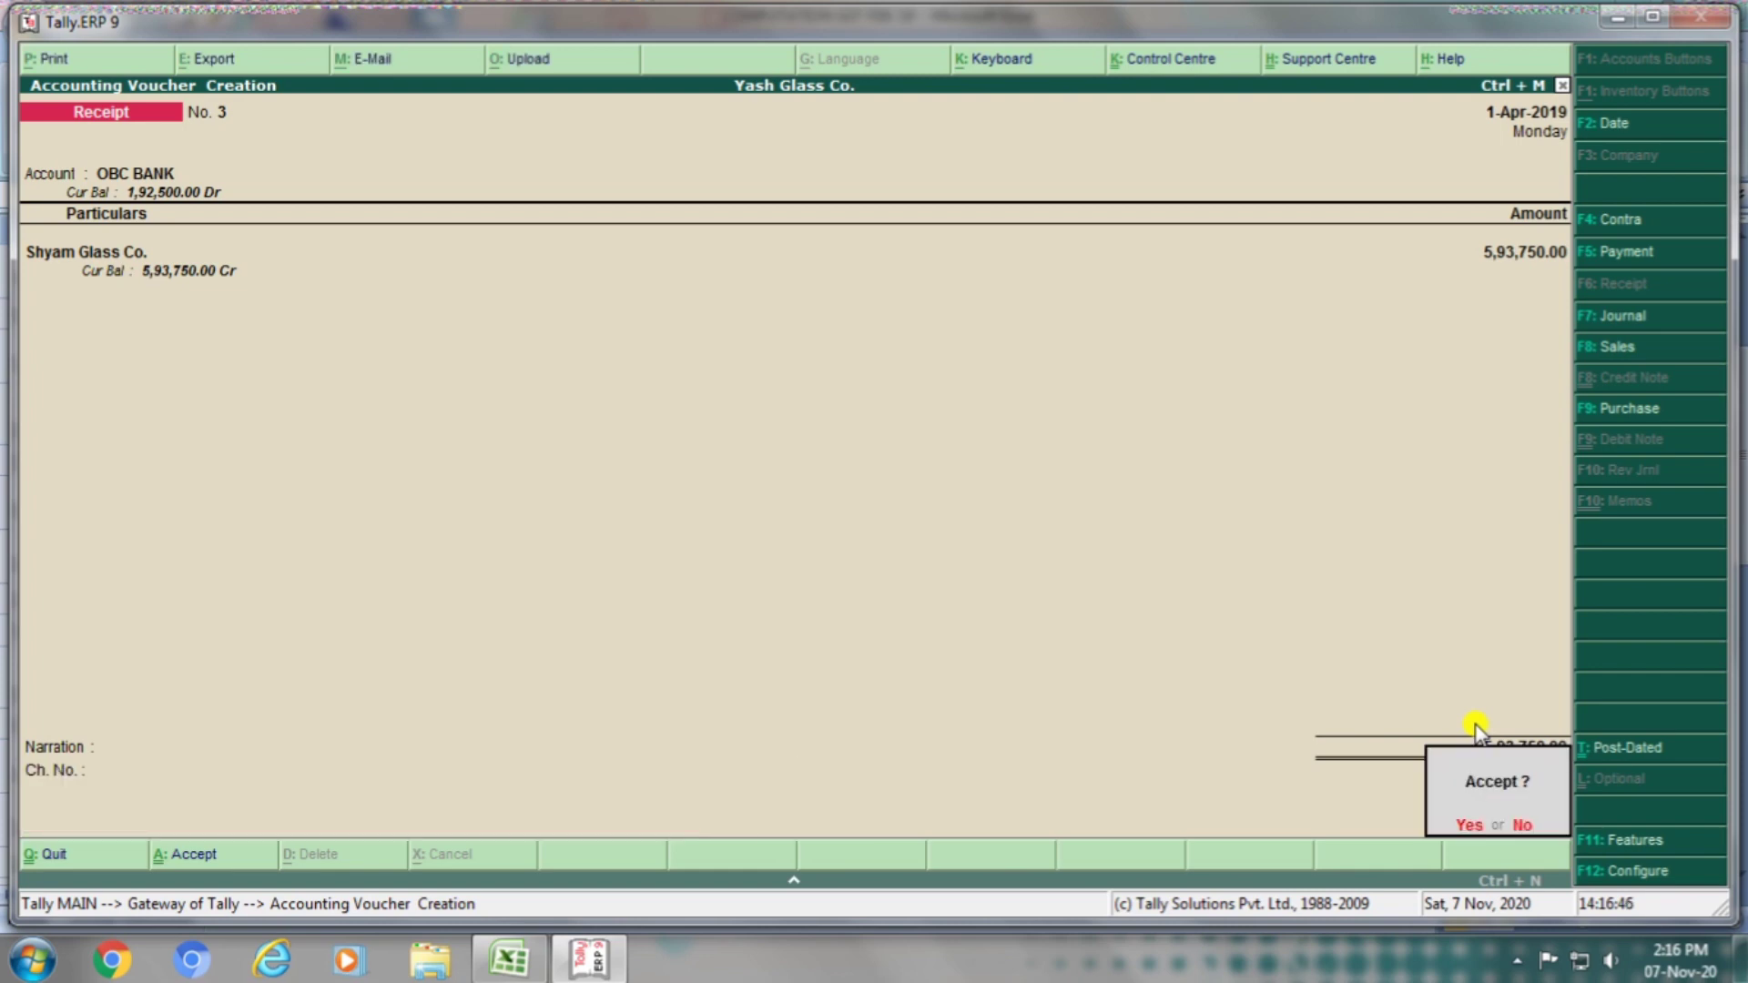
pyautogui.press('Return')
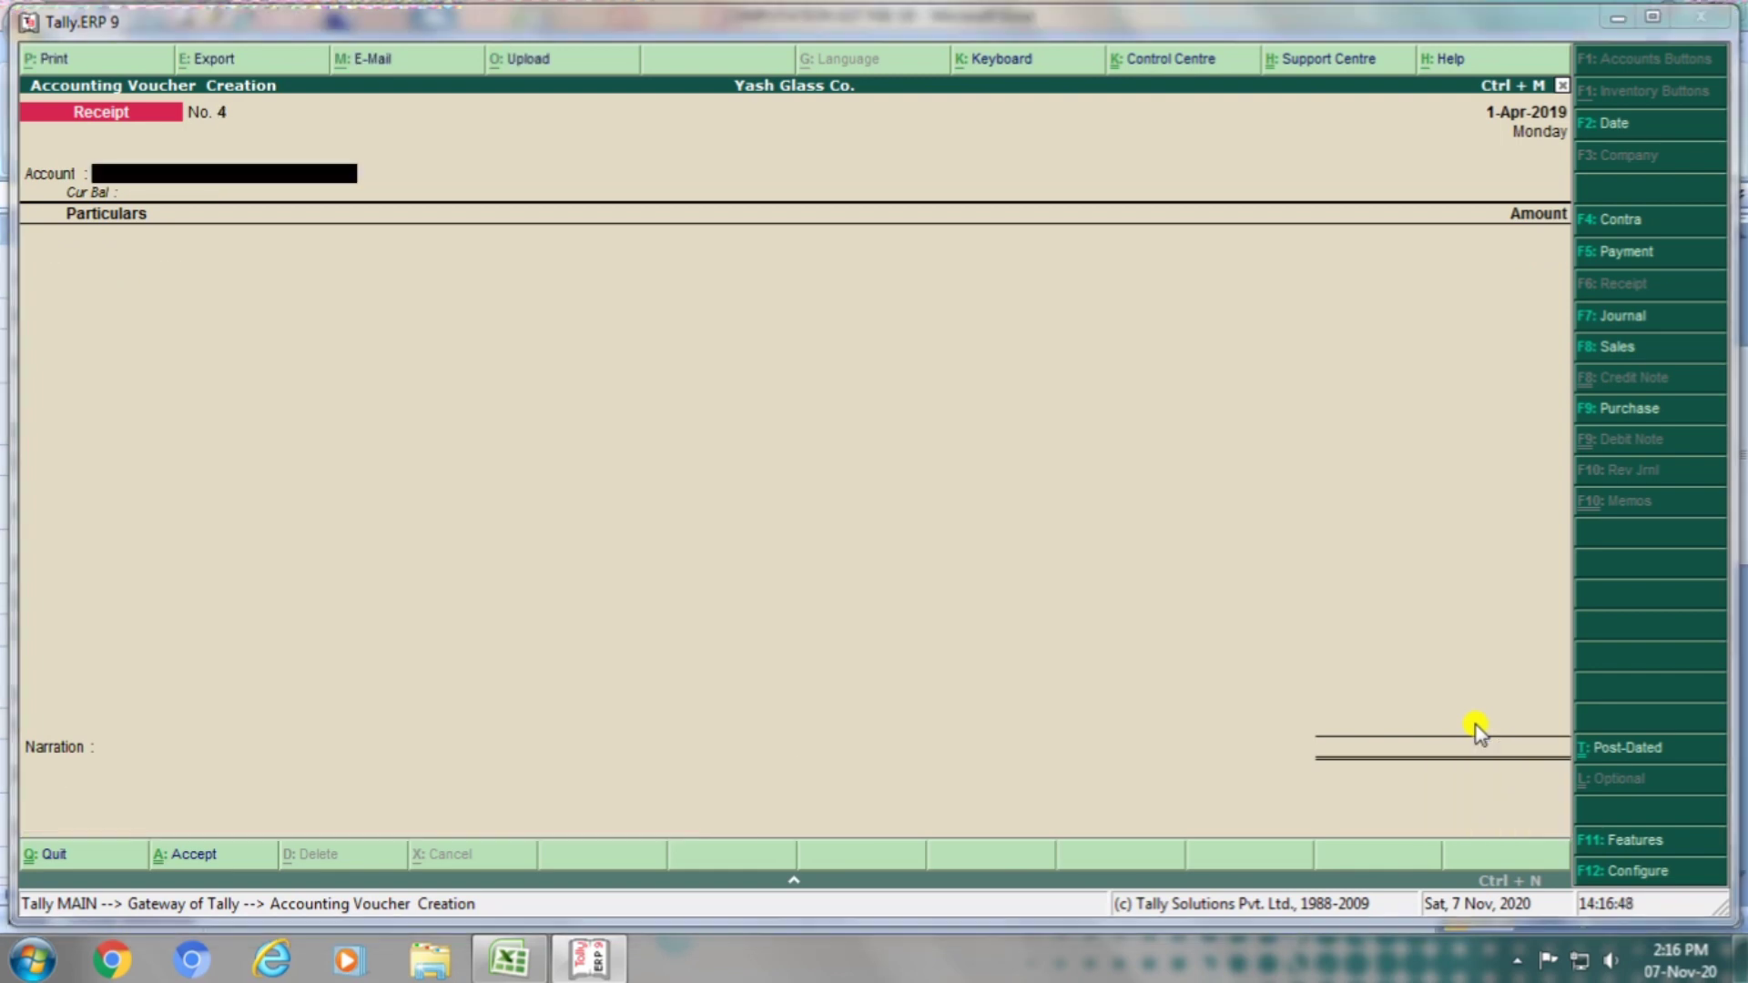
# Step: Switch to the Excel worksheet and review the TCS ON PURCHASE heading and the Inward Supply @ 18 % line
pyautogui.hotkey('alt', 'Tab')
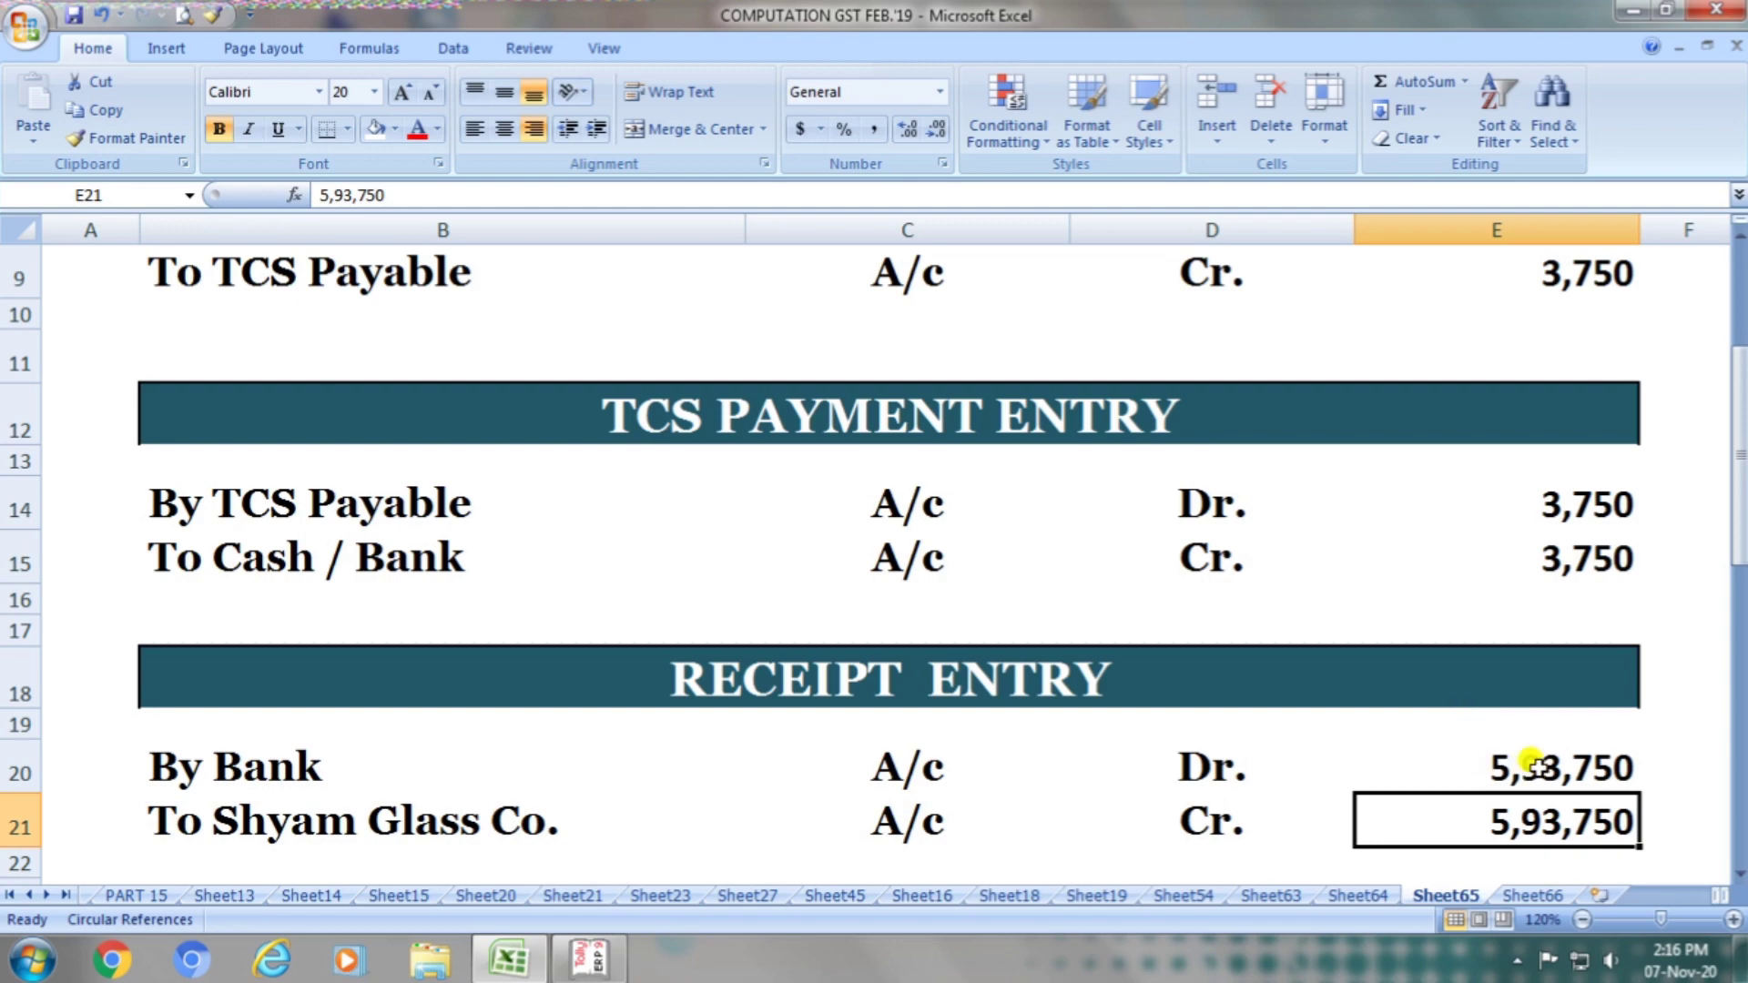
pyautogui.moveTo(1742, 528); pyautogui.dragTo(1742, 692)
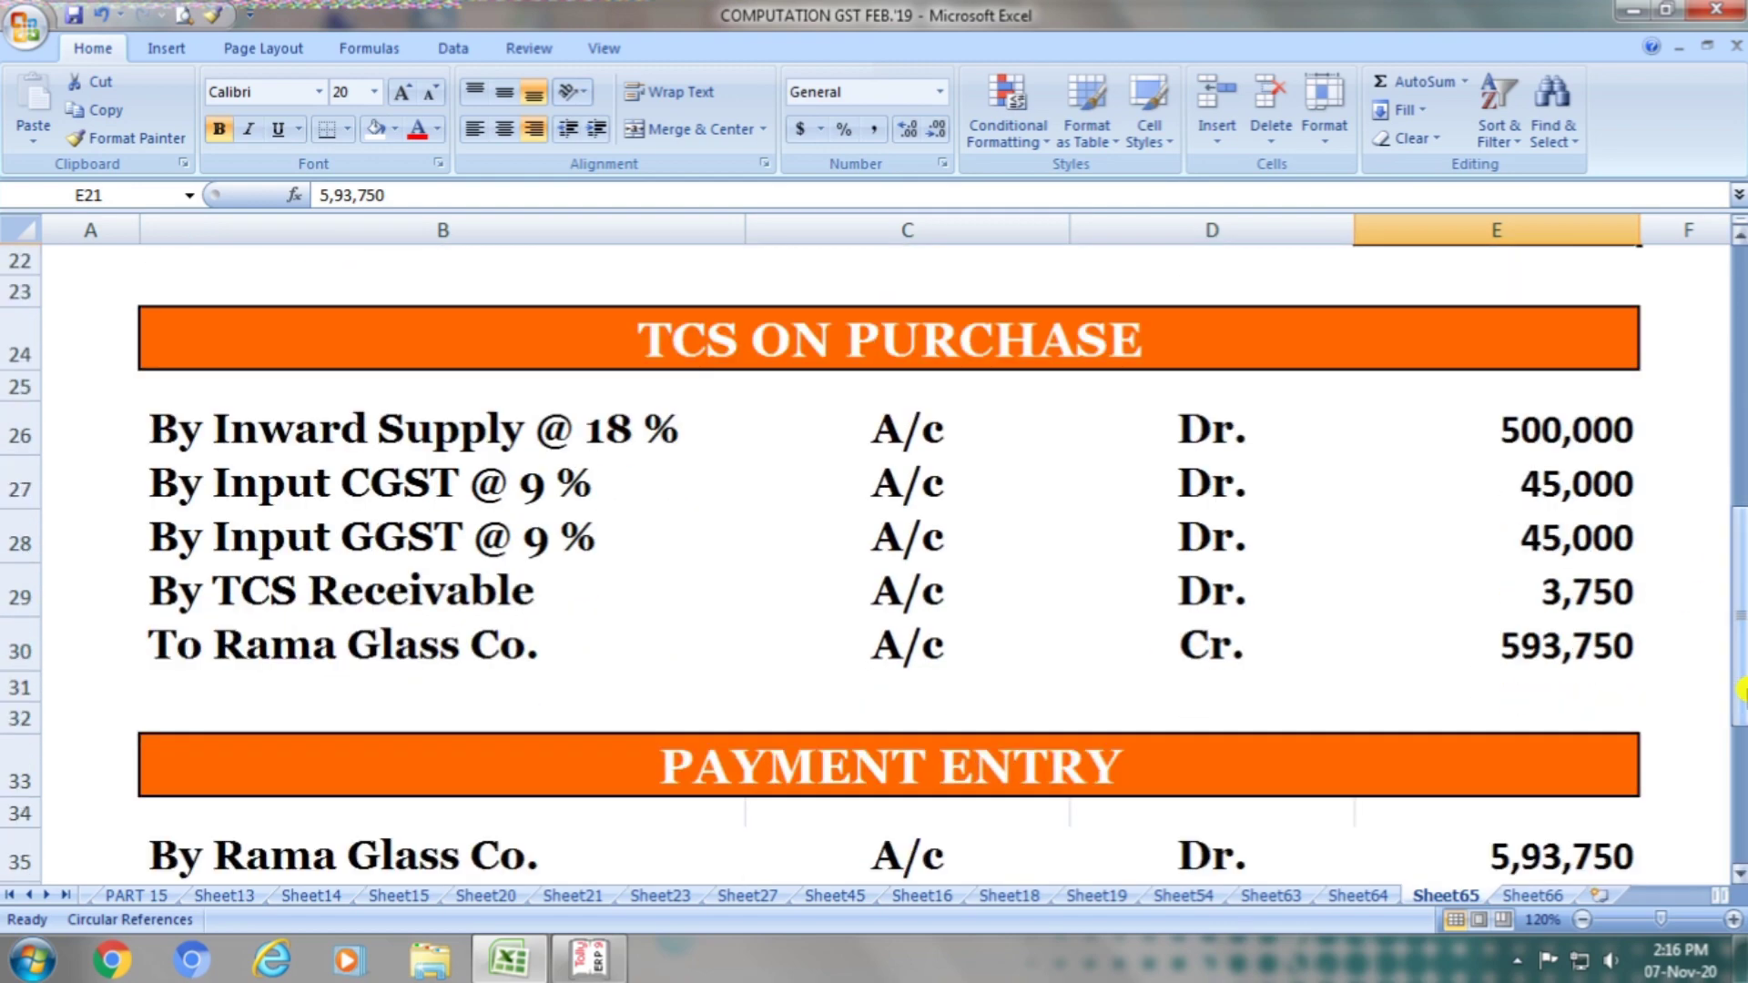
pyautogui.click(749, 378)
pyautogui.click(742, 349)
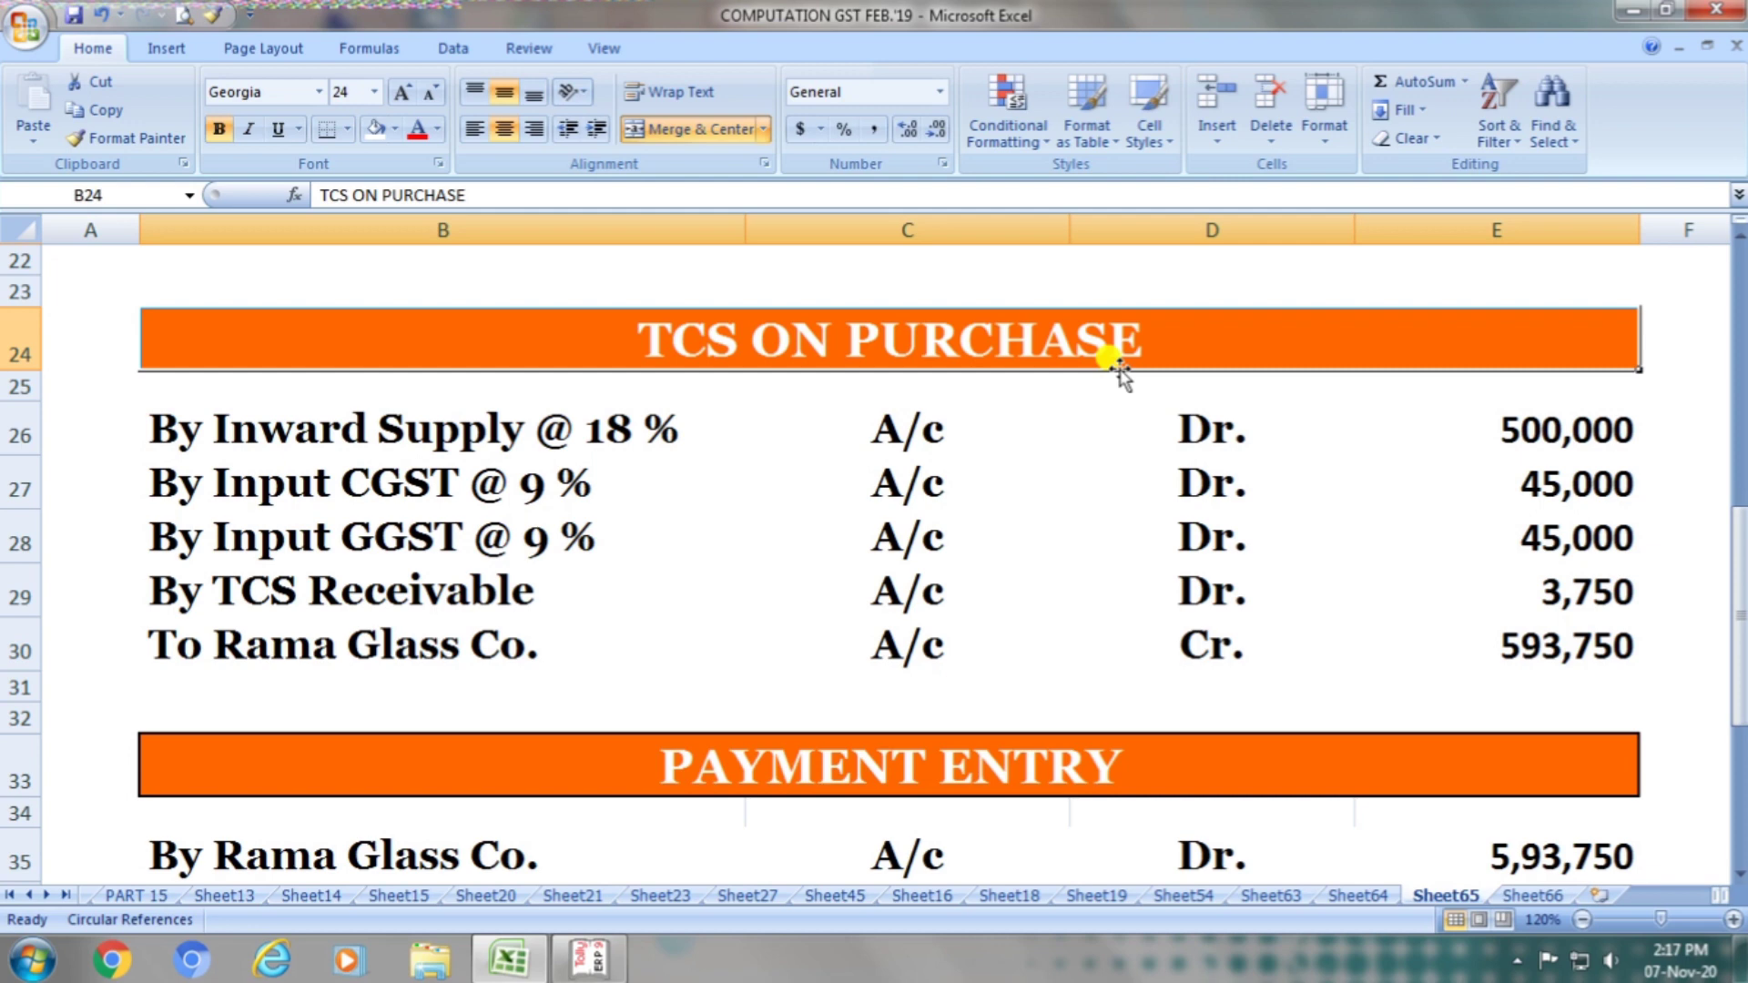
pyautogui.click(500, 440)
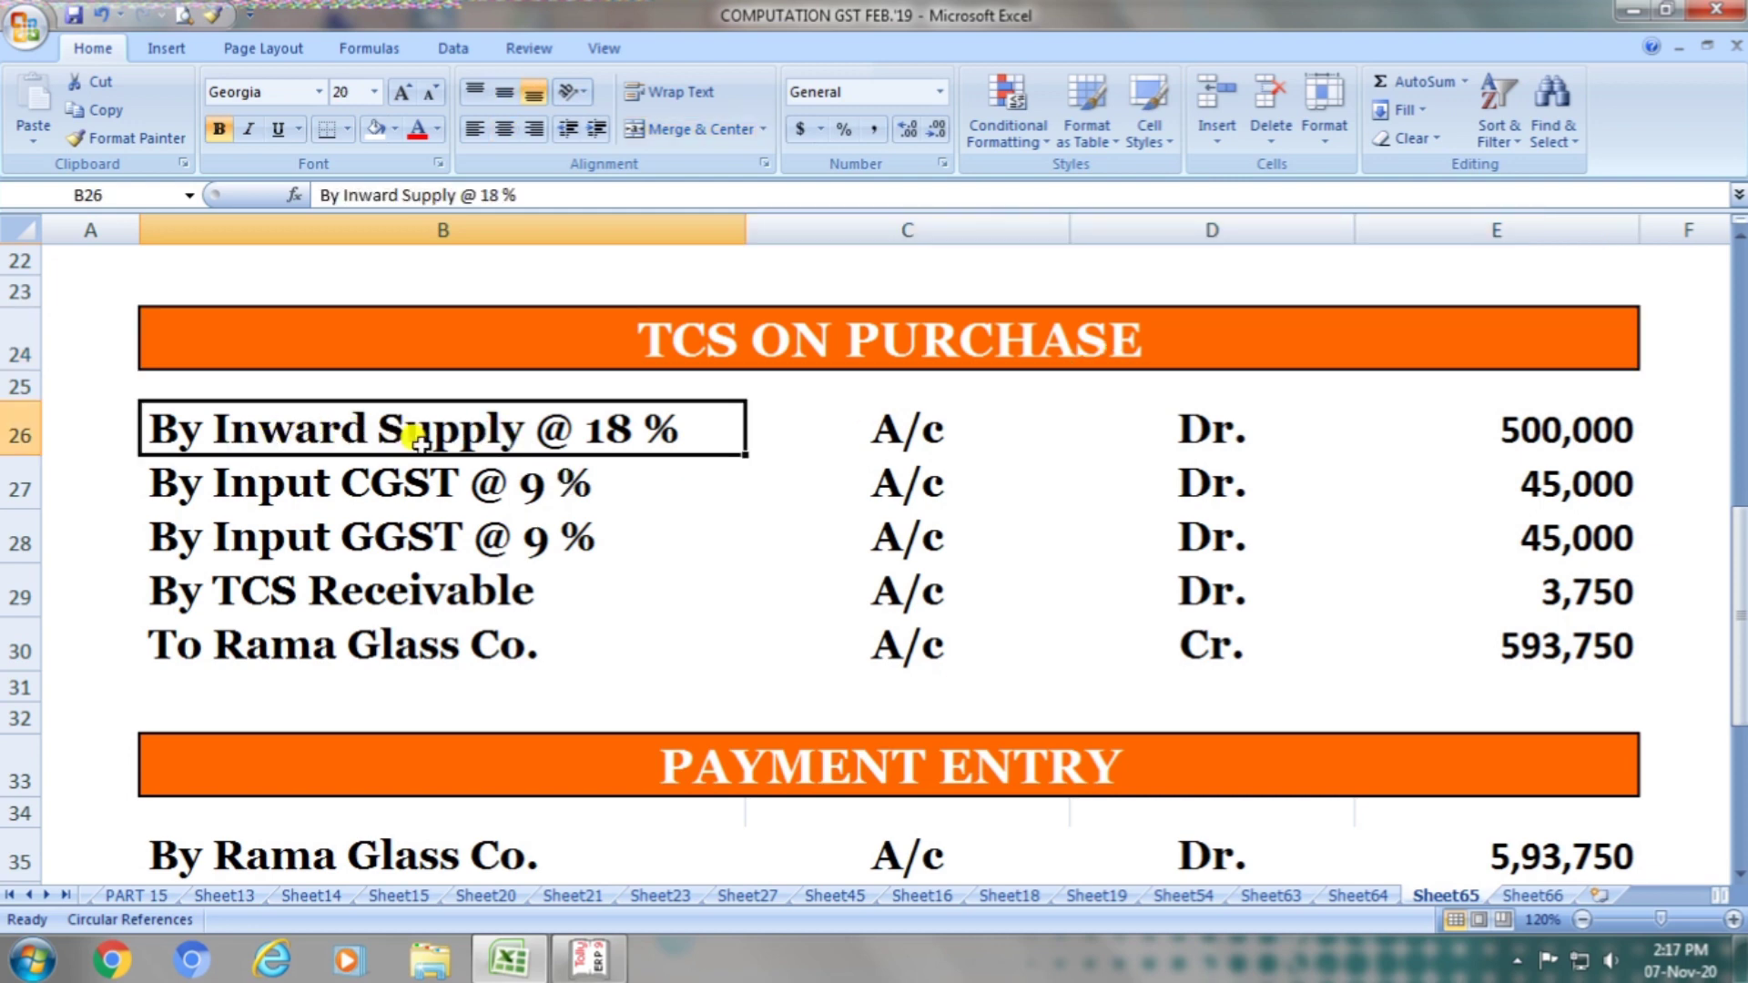
pyautogui.click(904, 440)
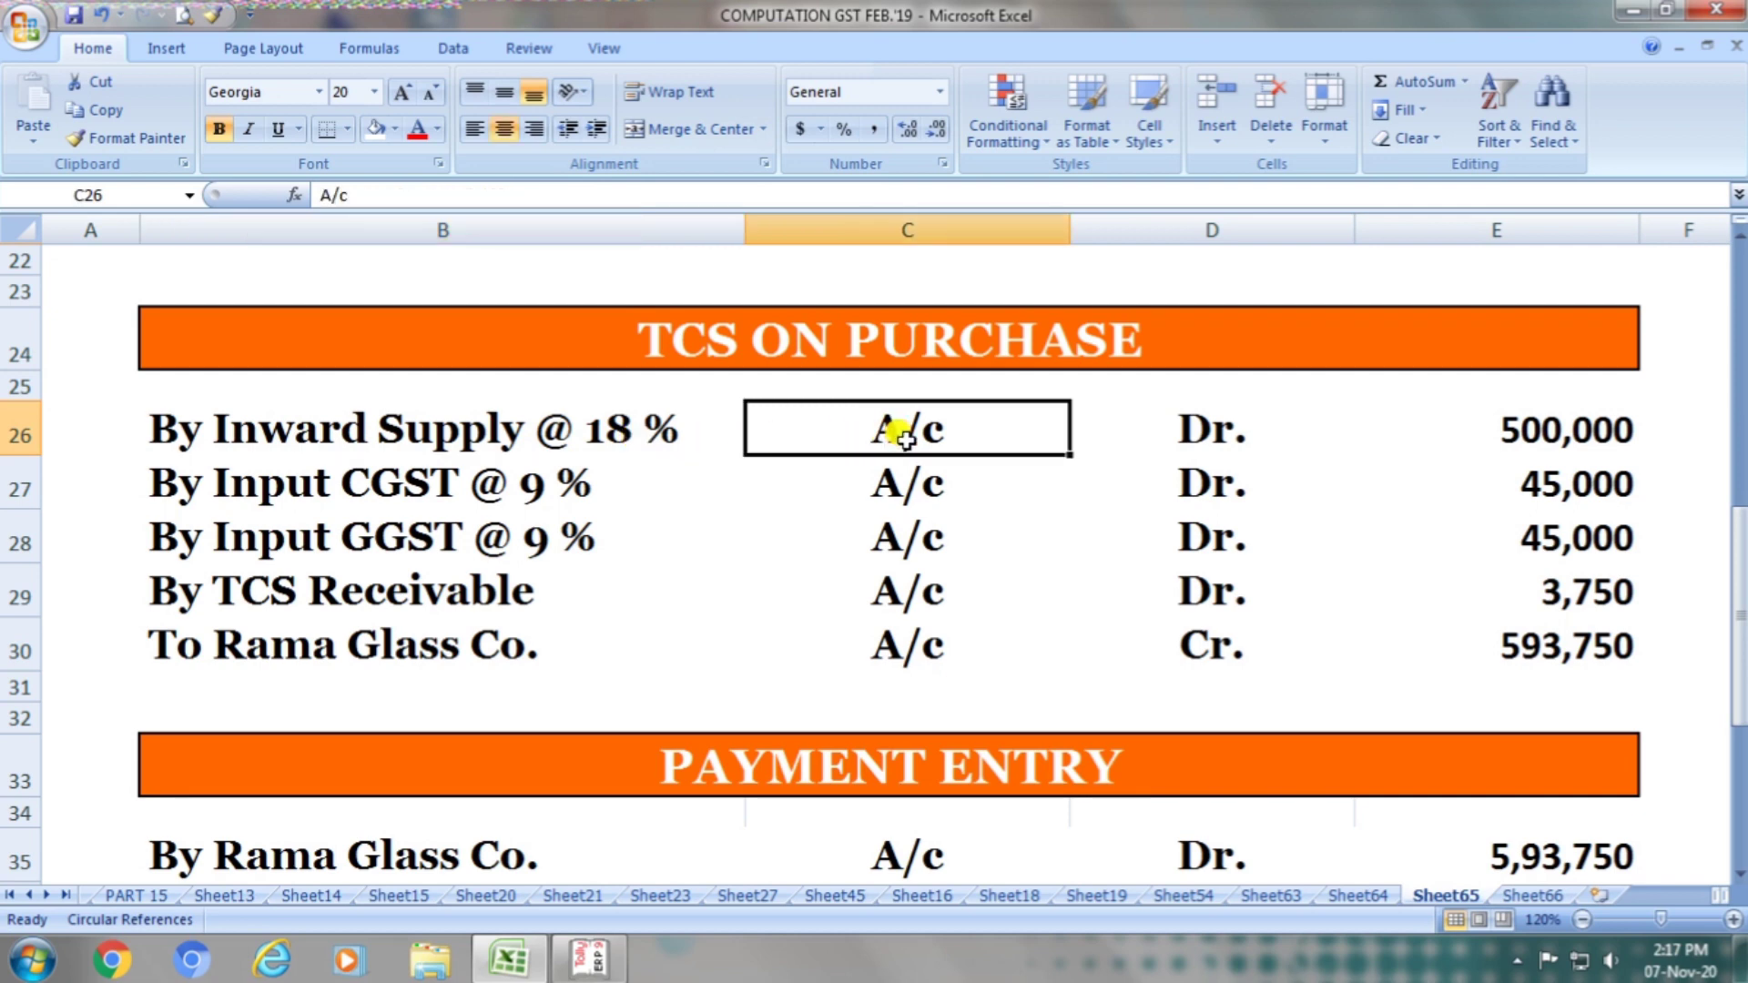
pyautogui.click(1184, 433)
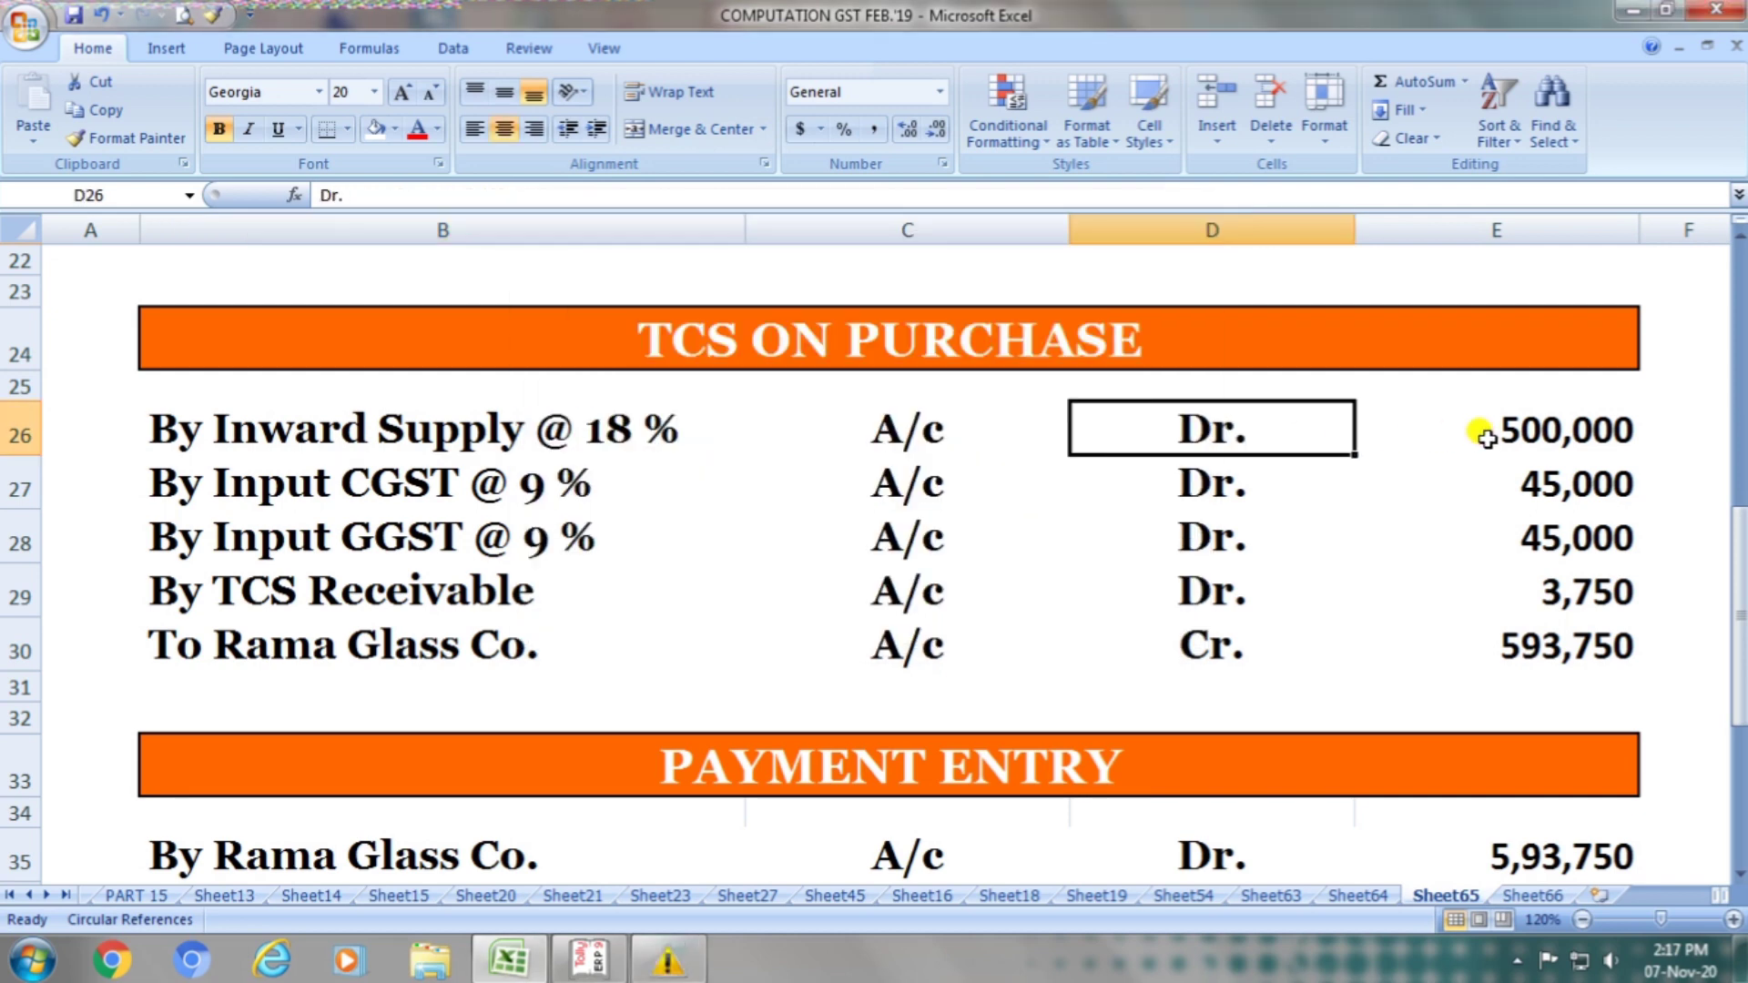
pyautogui.click(1502, 434)
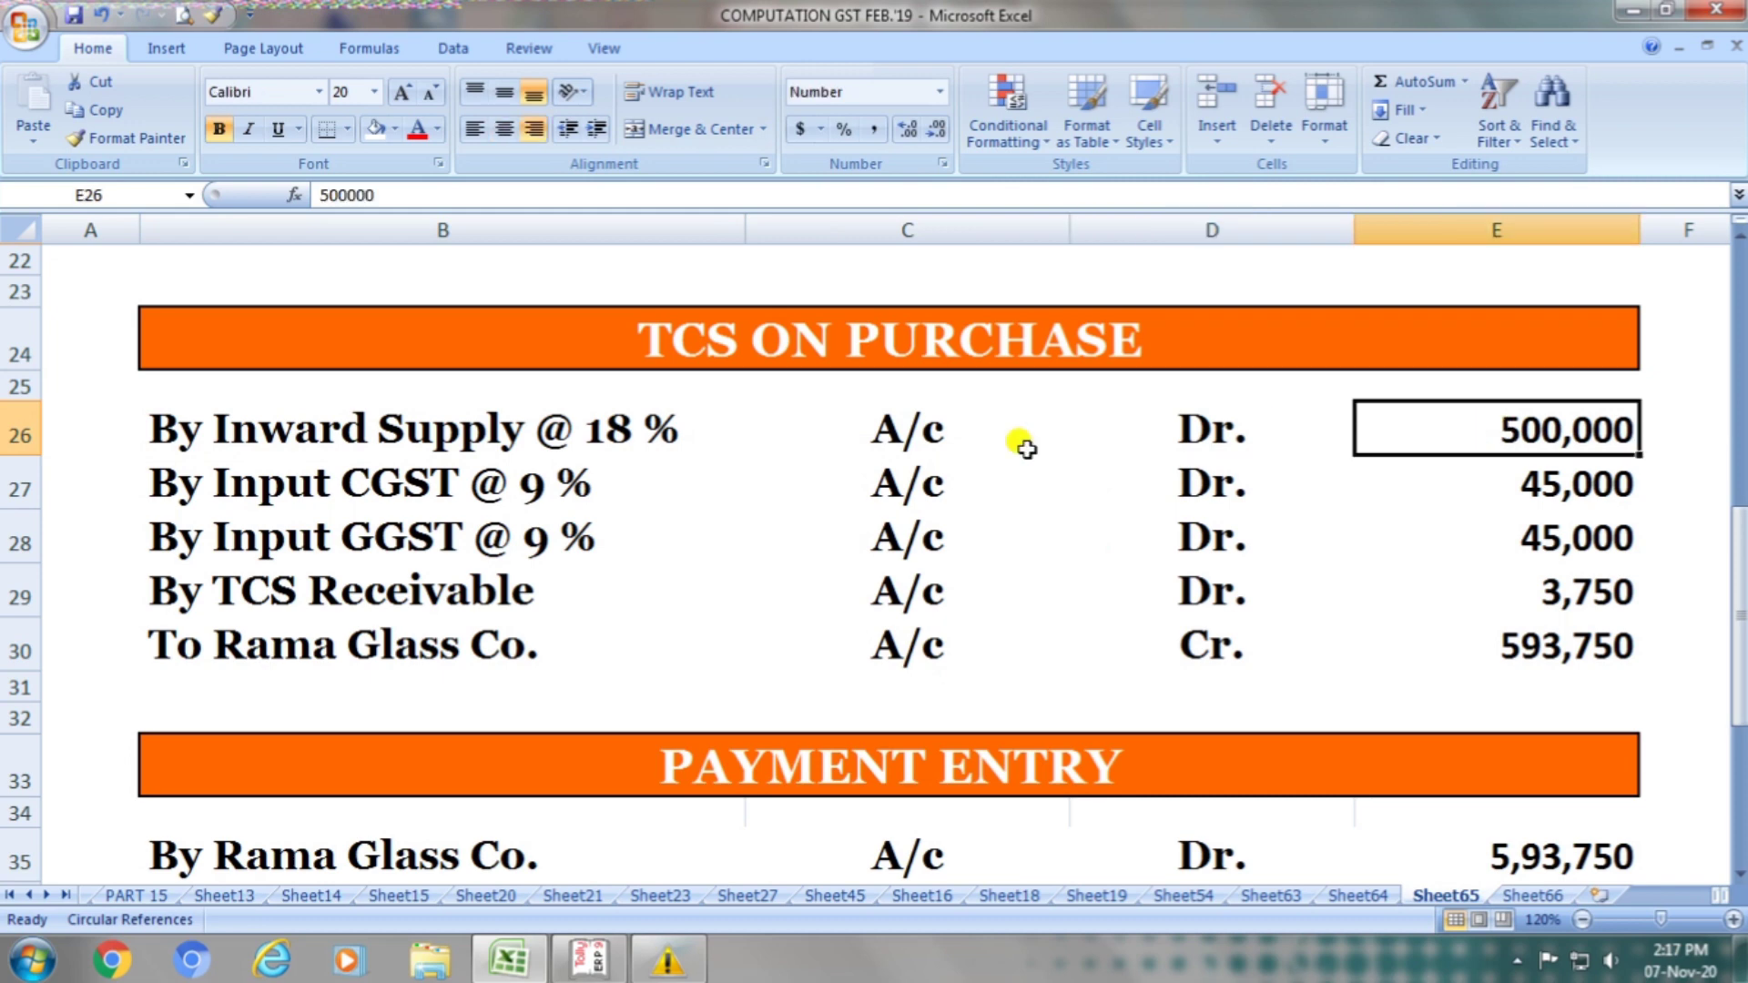
# Step: Review the Input CGST @ 9 % and Input GGST @ 9 % lines of the TCS ON PURCHASE entry
pyautogui.click(460, 494)
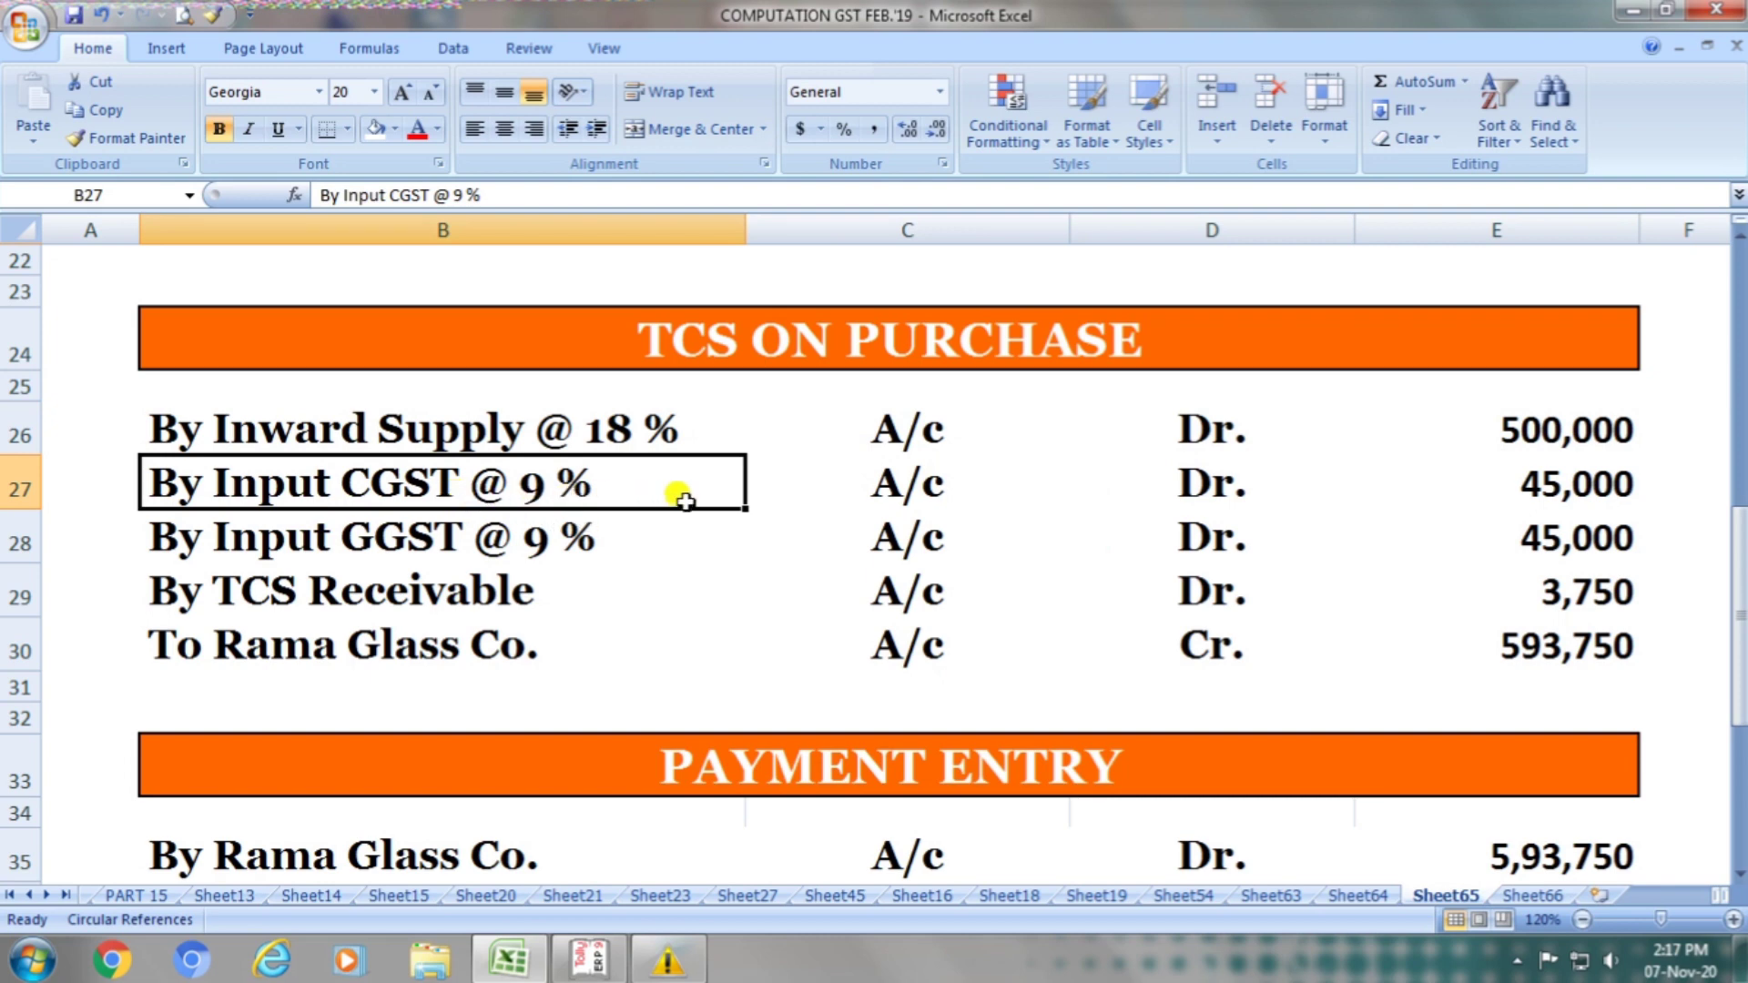
pyautogui.click(860, 480)
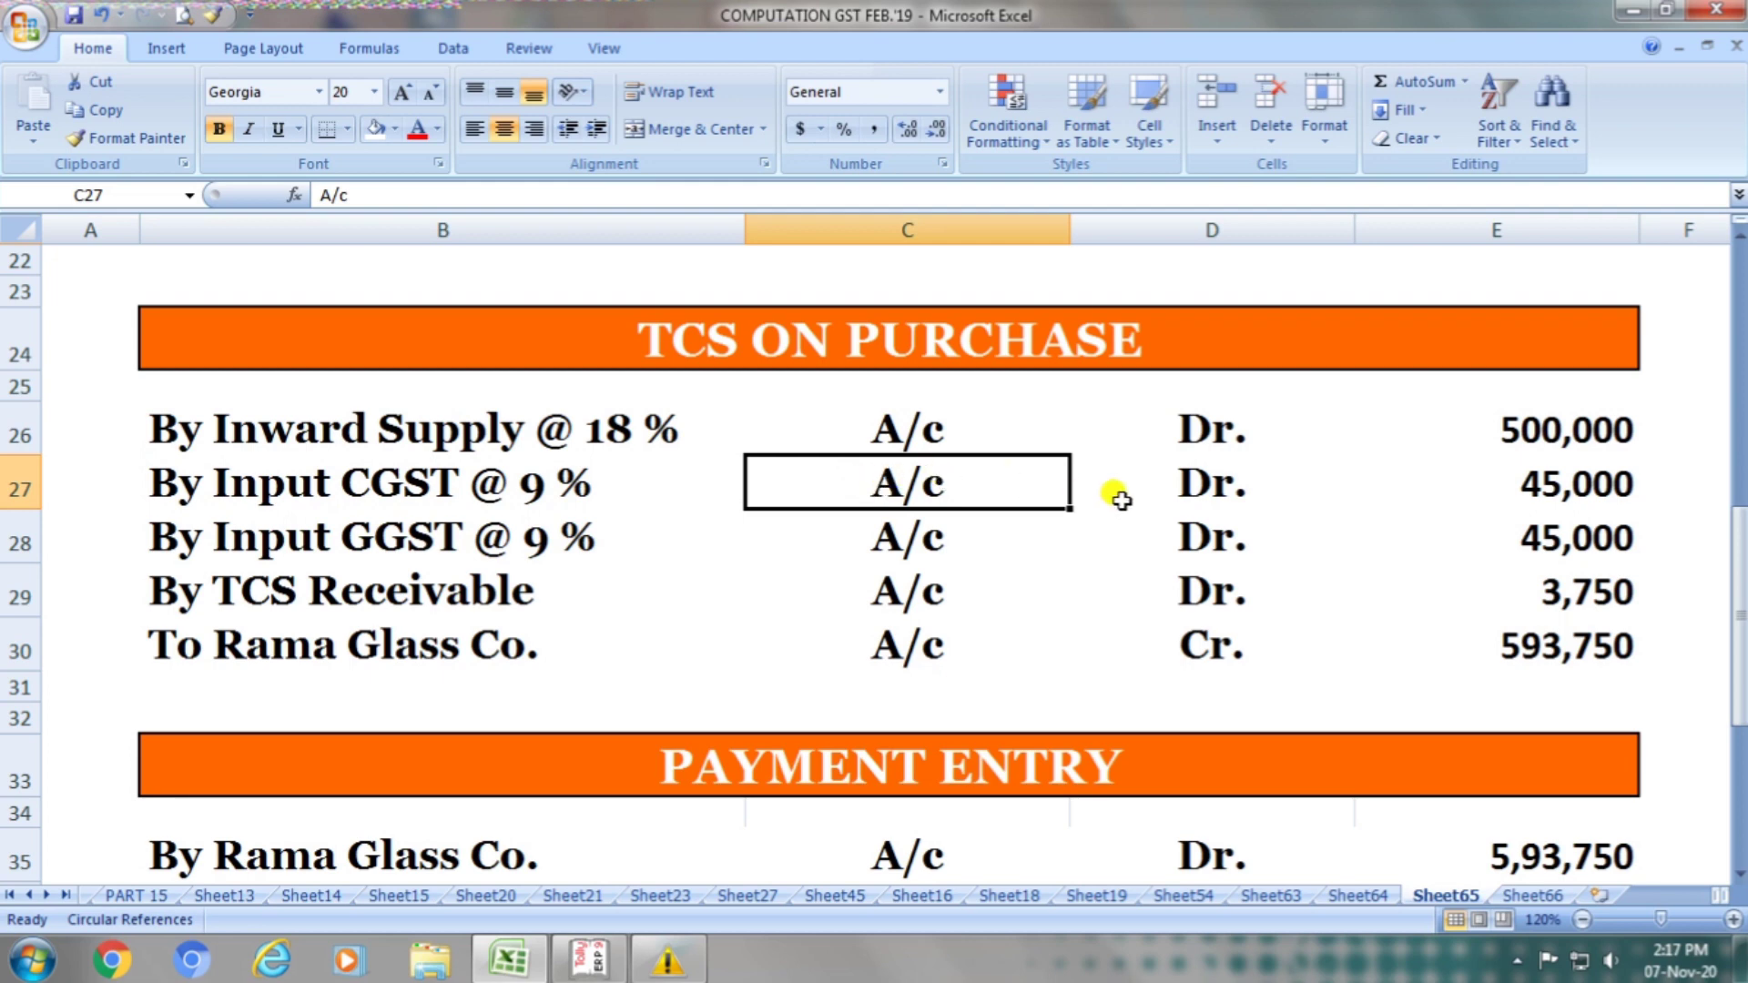
pyautogui.click(1152, 483)
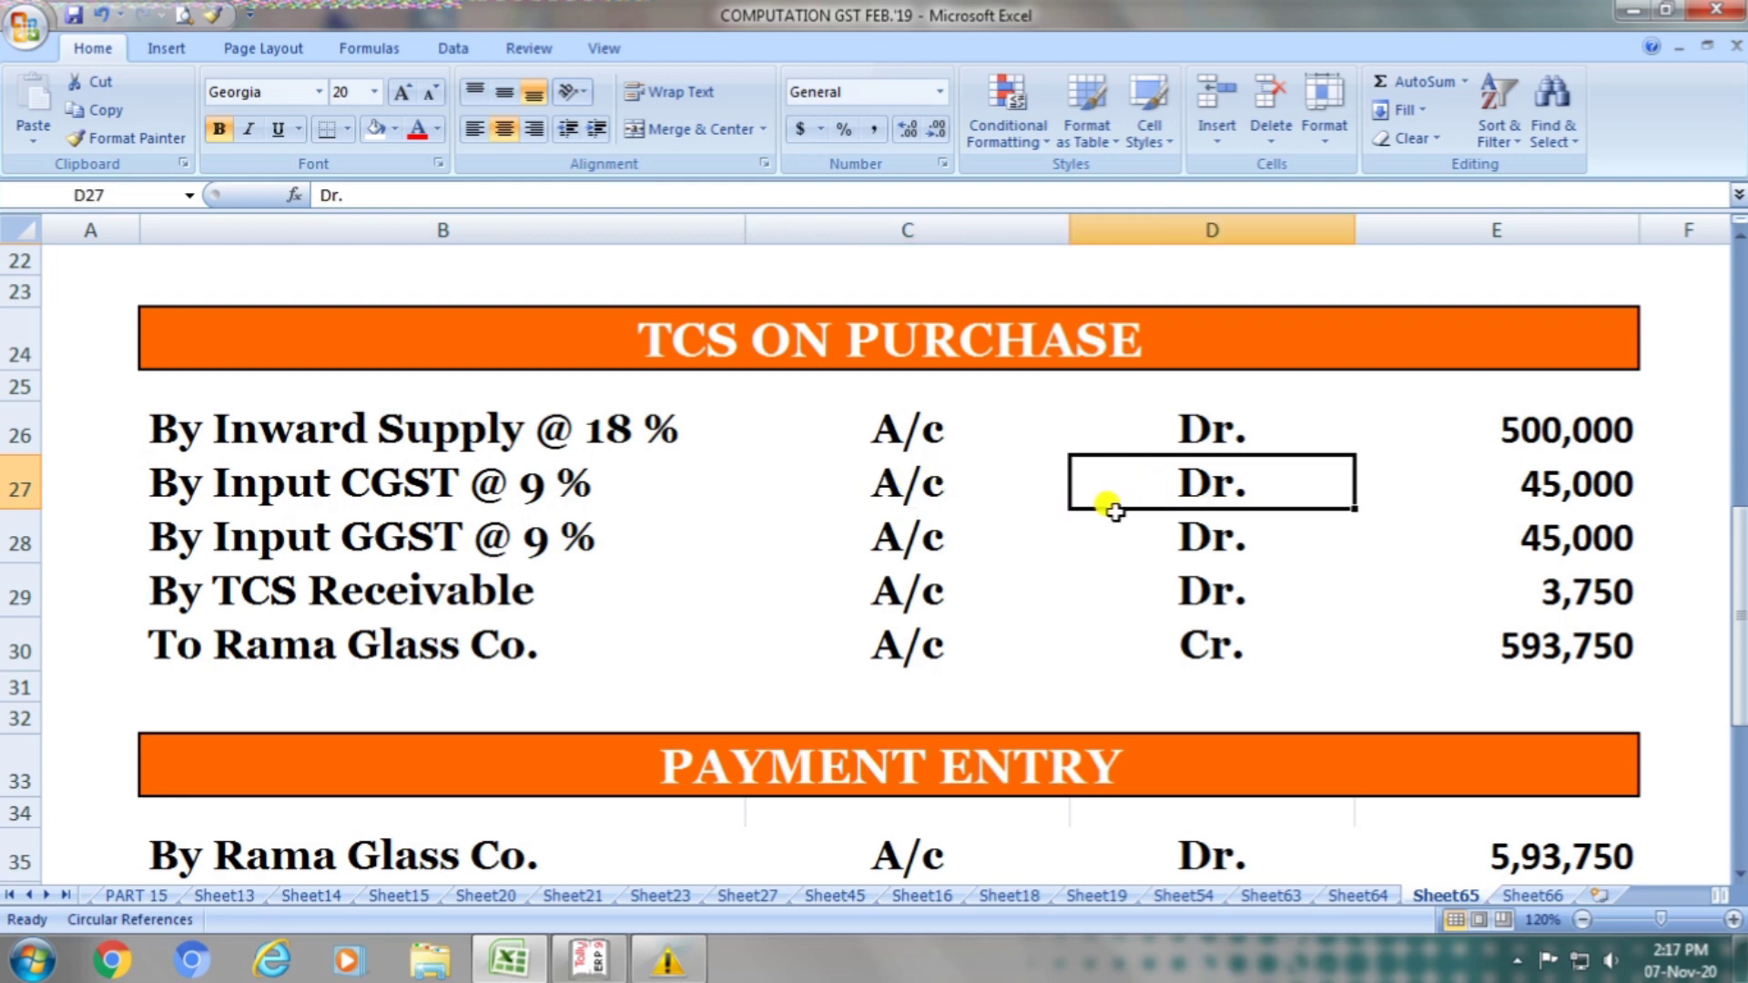
pyautogui.click(1482, 482)
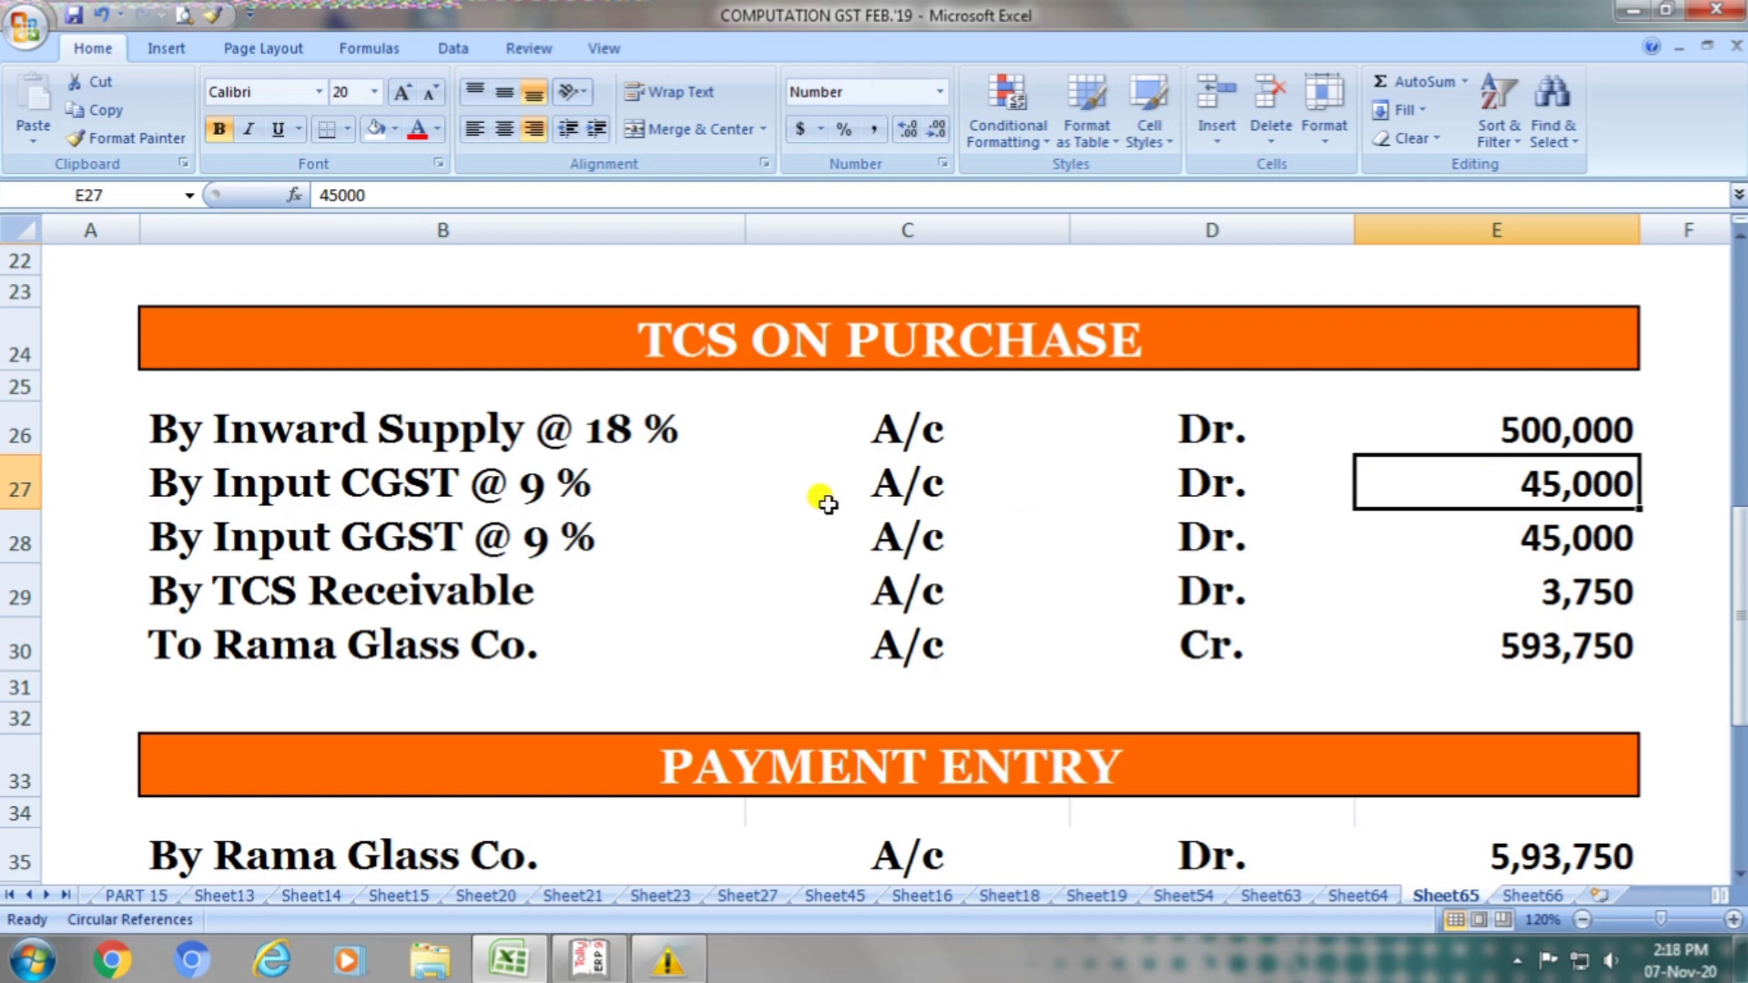
pyautogui.click(187, 544)
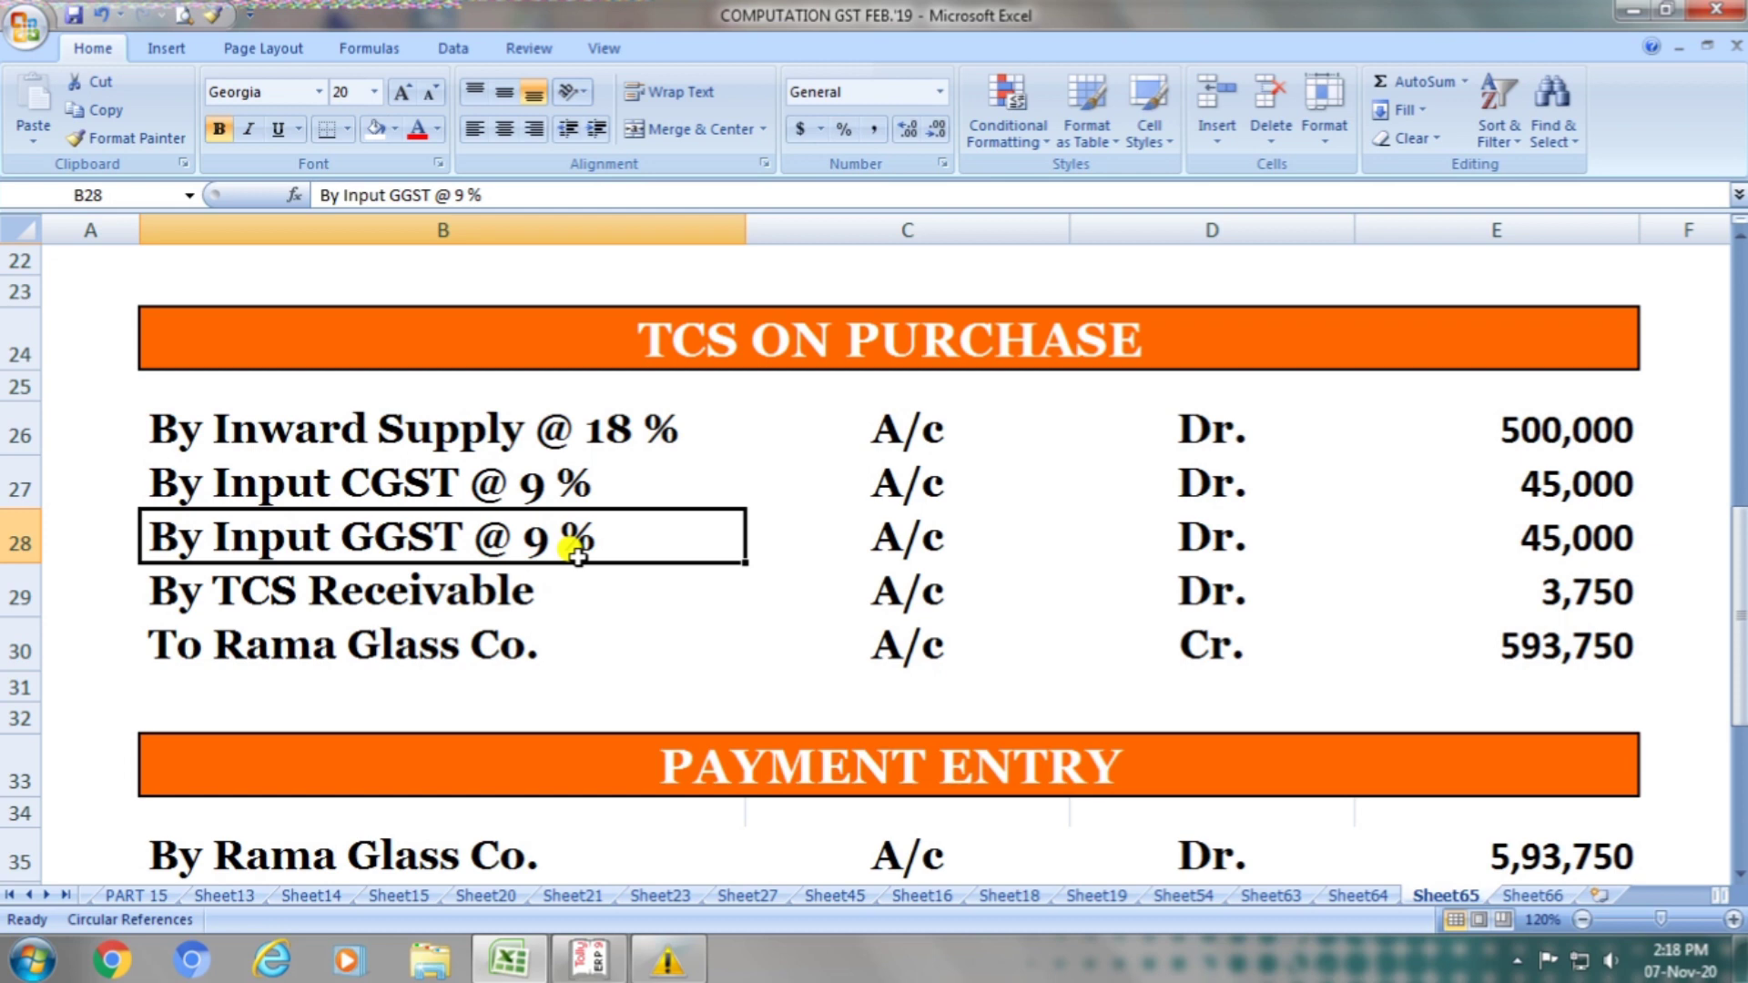
pyautogui.click(879, 531)
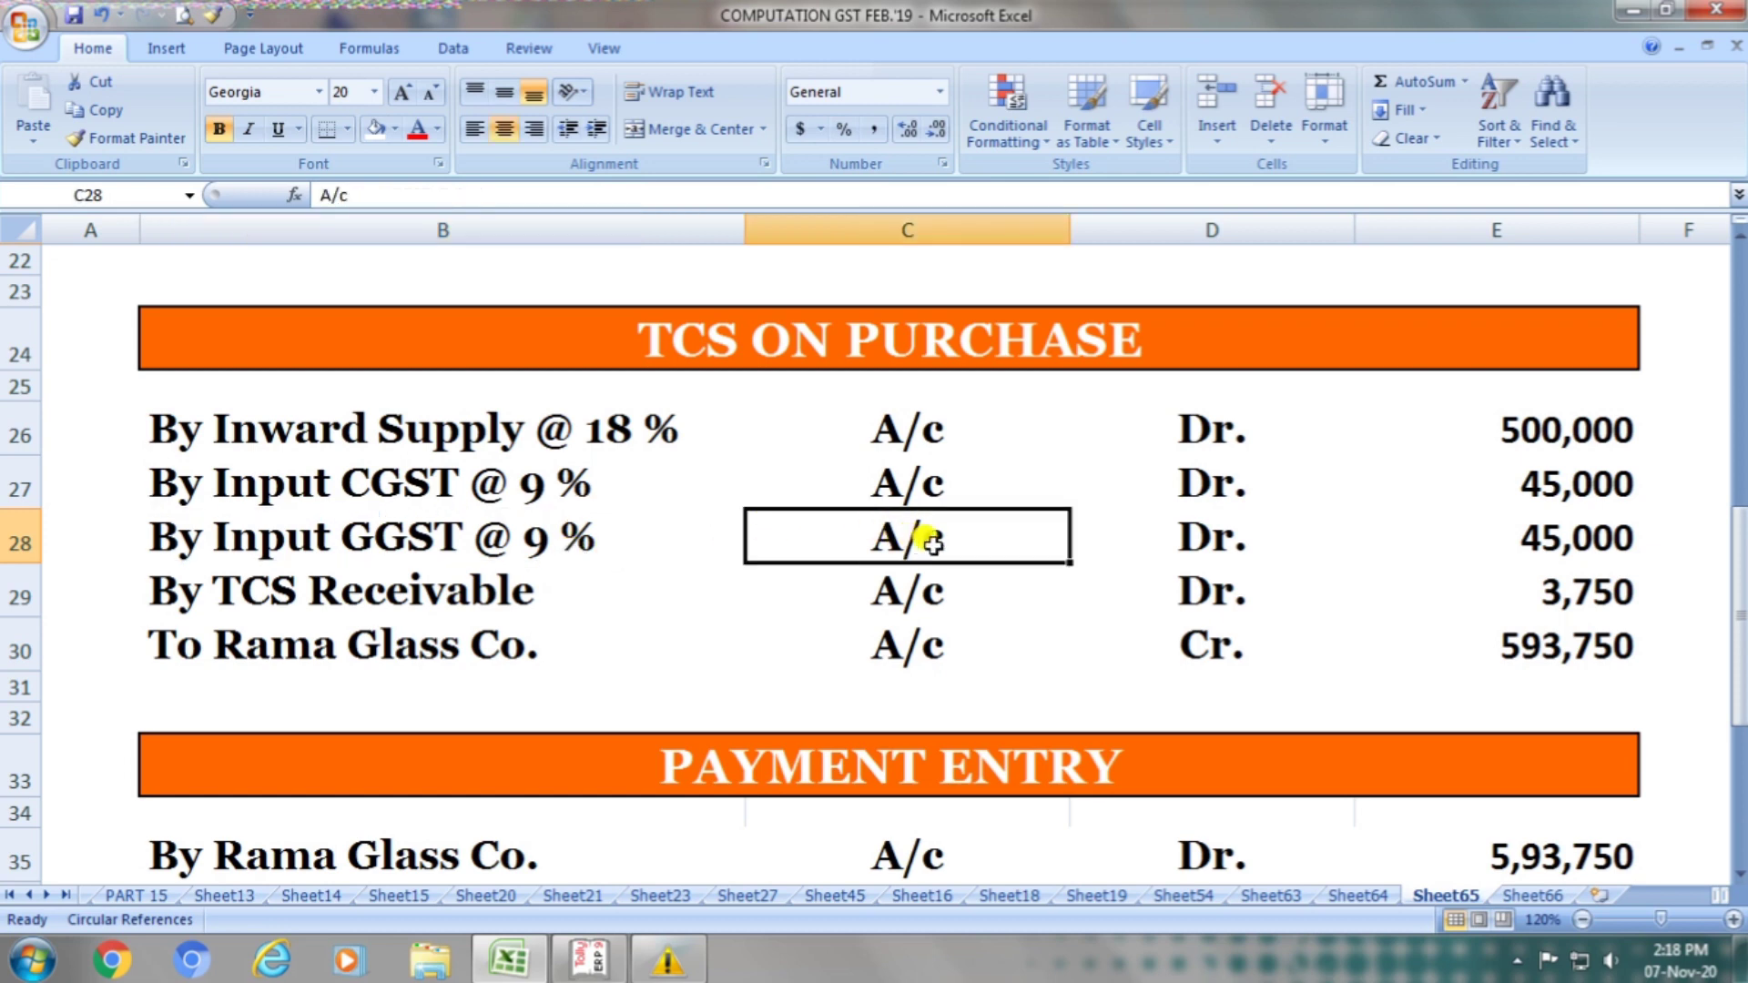
pyautogui.click(1169, 538)
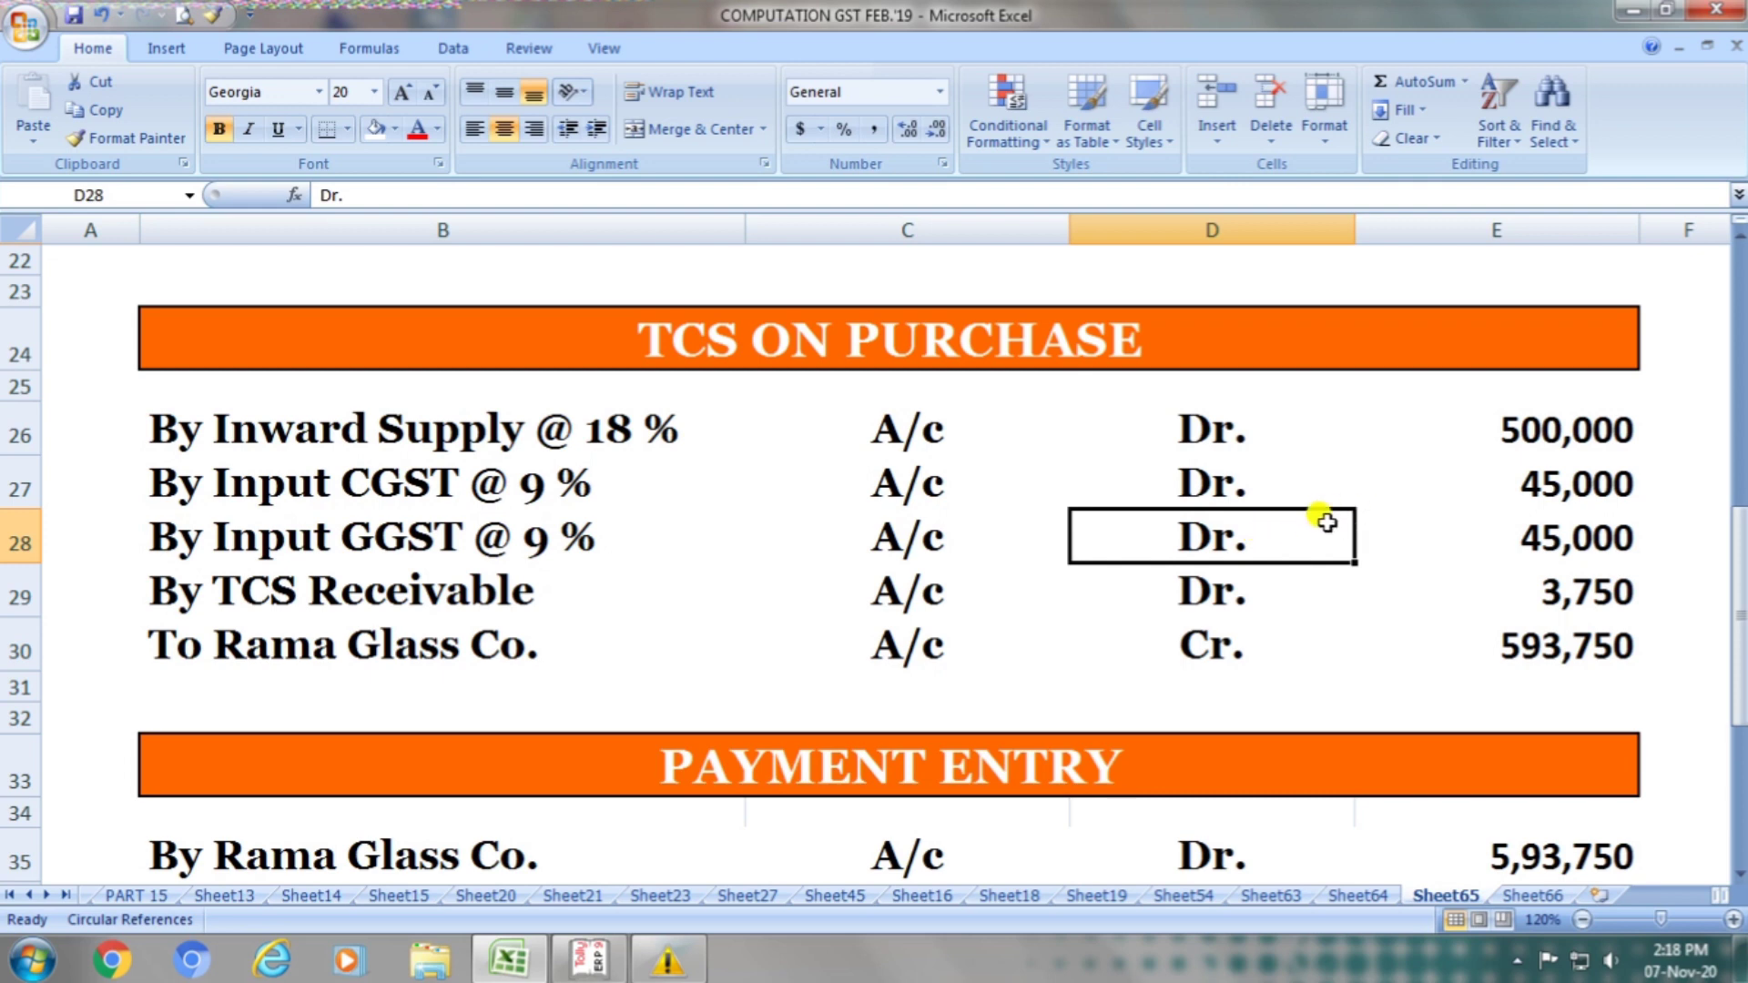
pyautogui.click(1503, 533)
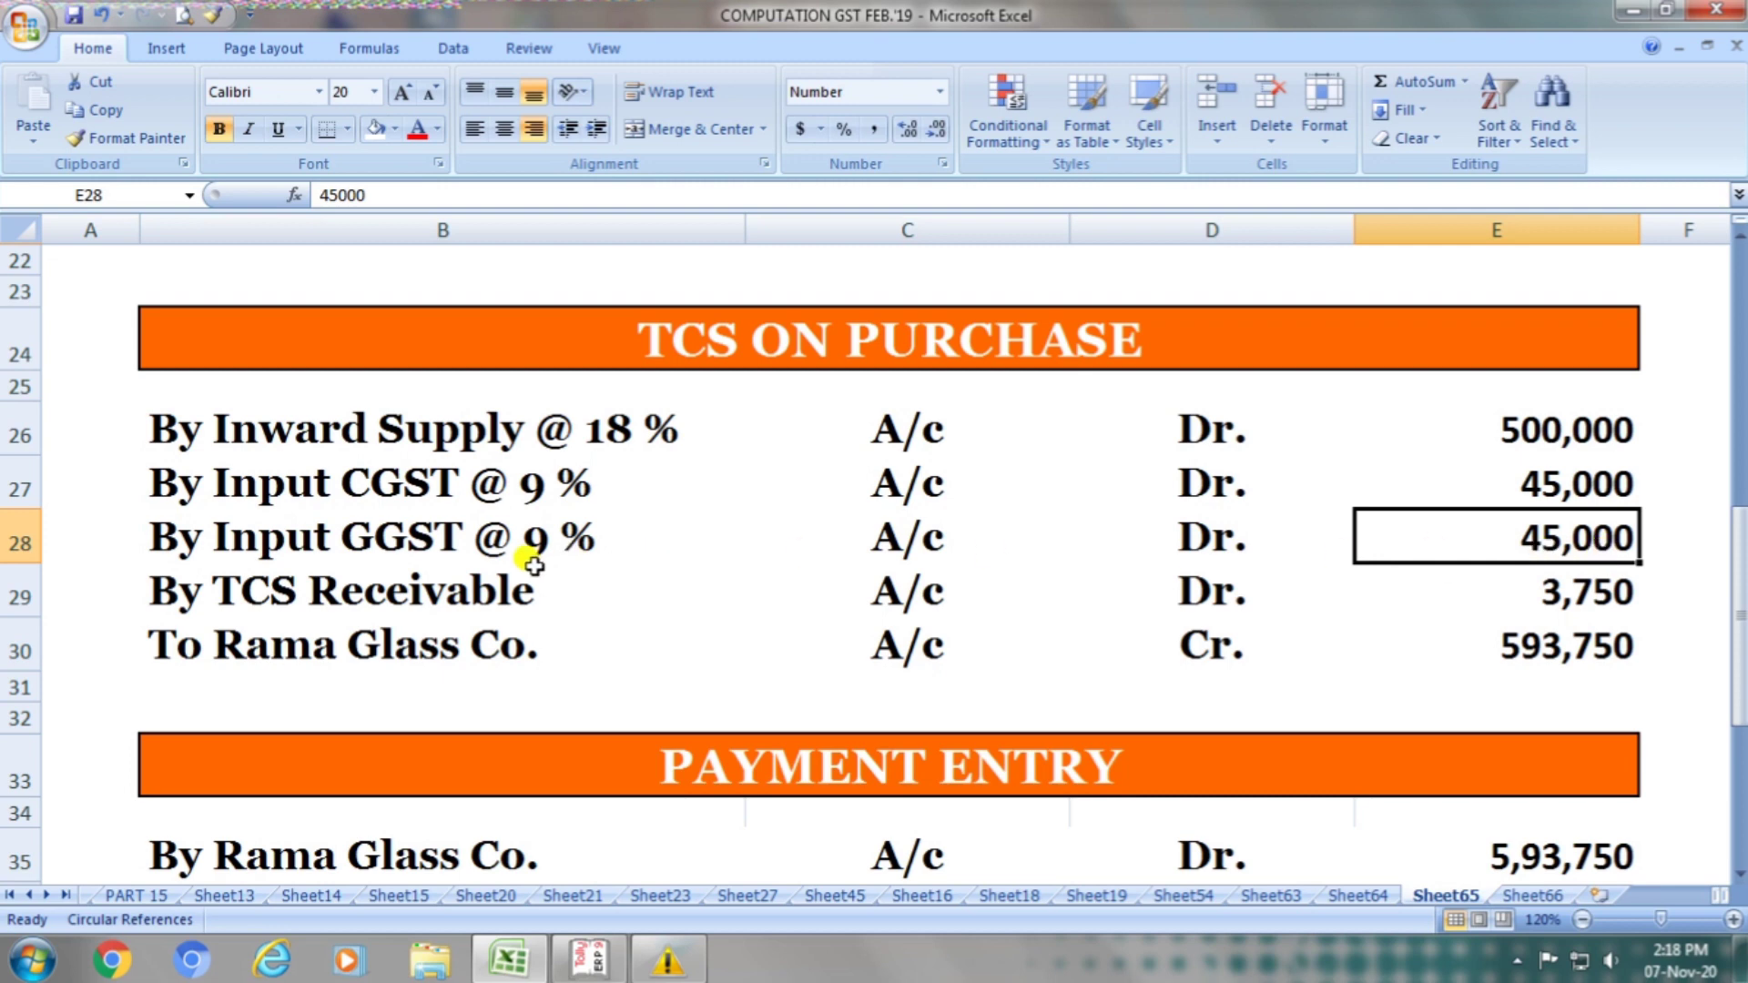
# Step: Review the TCS Receivable and Rama Glass Co. lines of the TCS ON PURCHASE entry
pyautogui.click(458, 590)
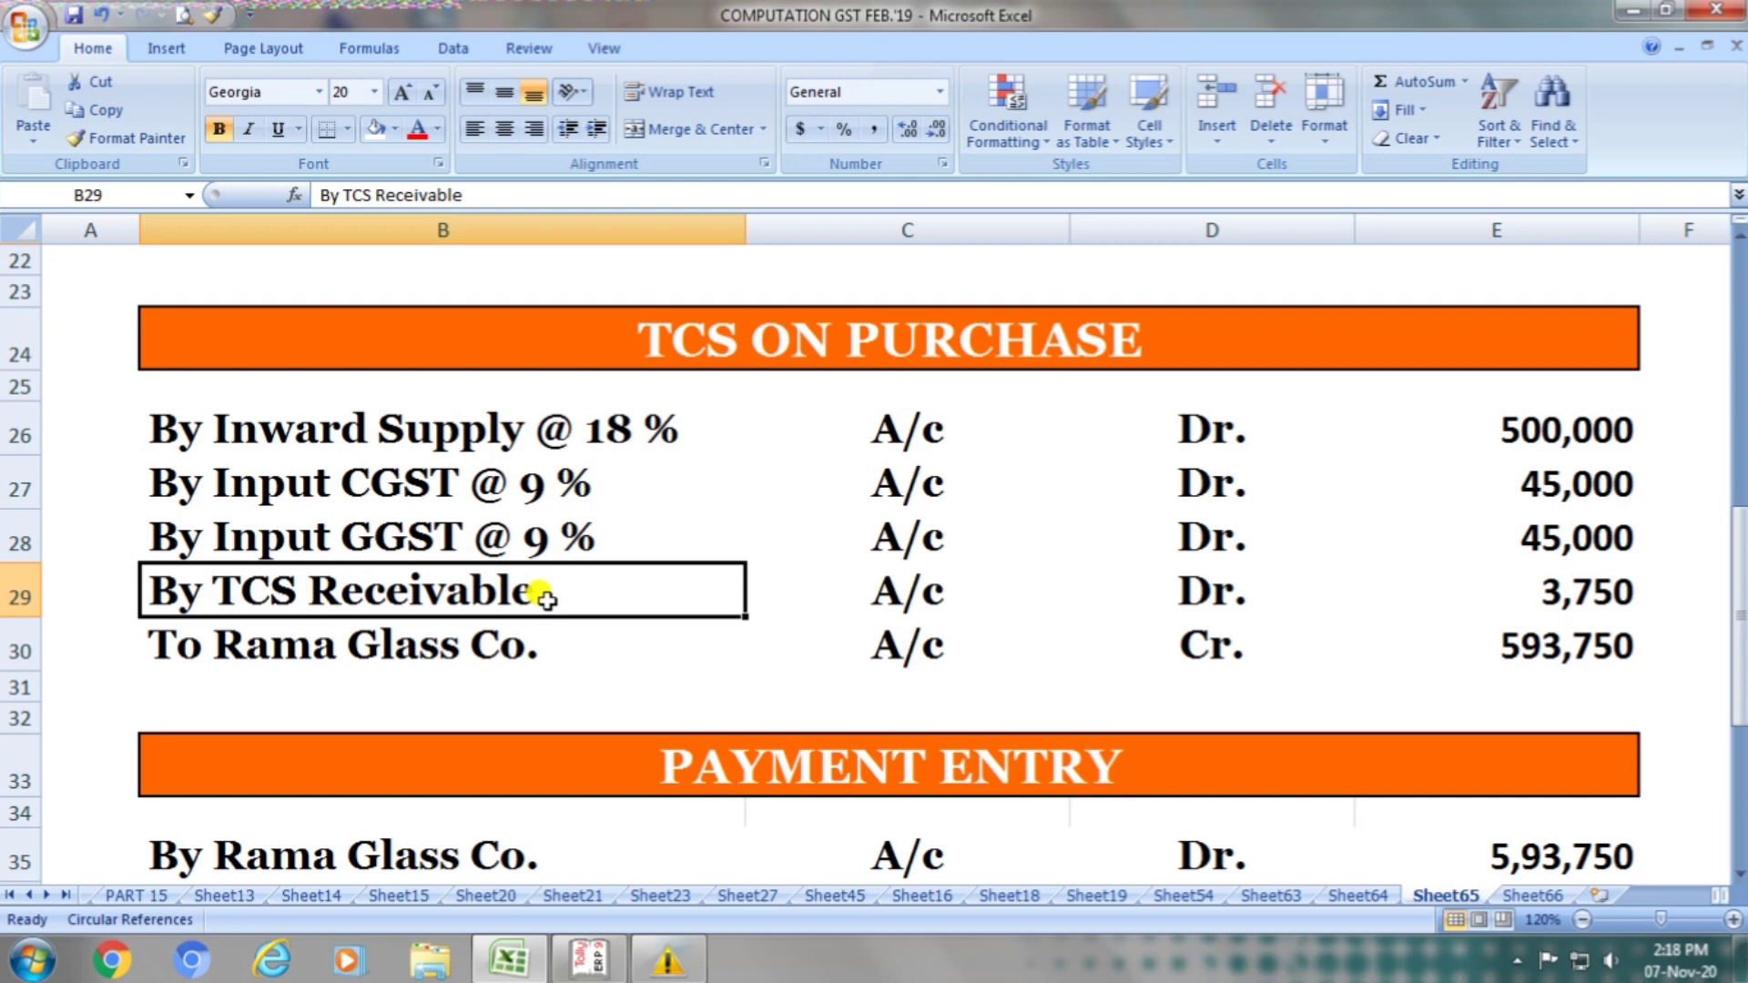
pyautogui.click(897, 587)
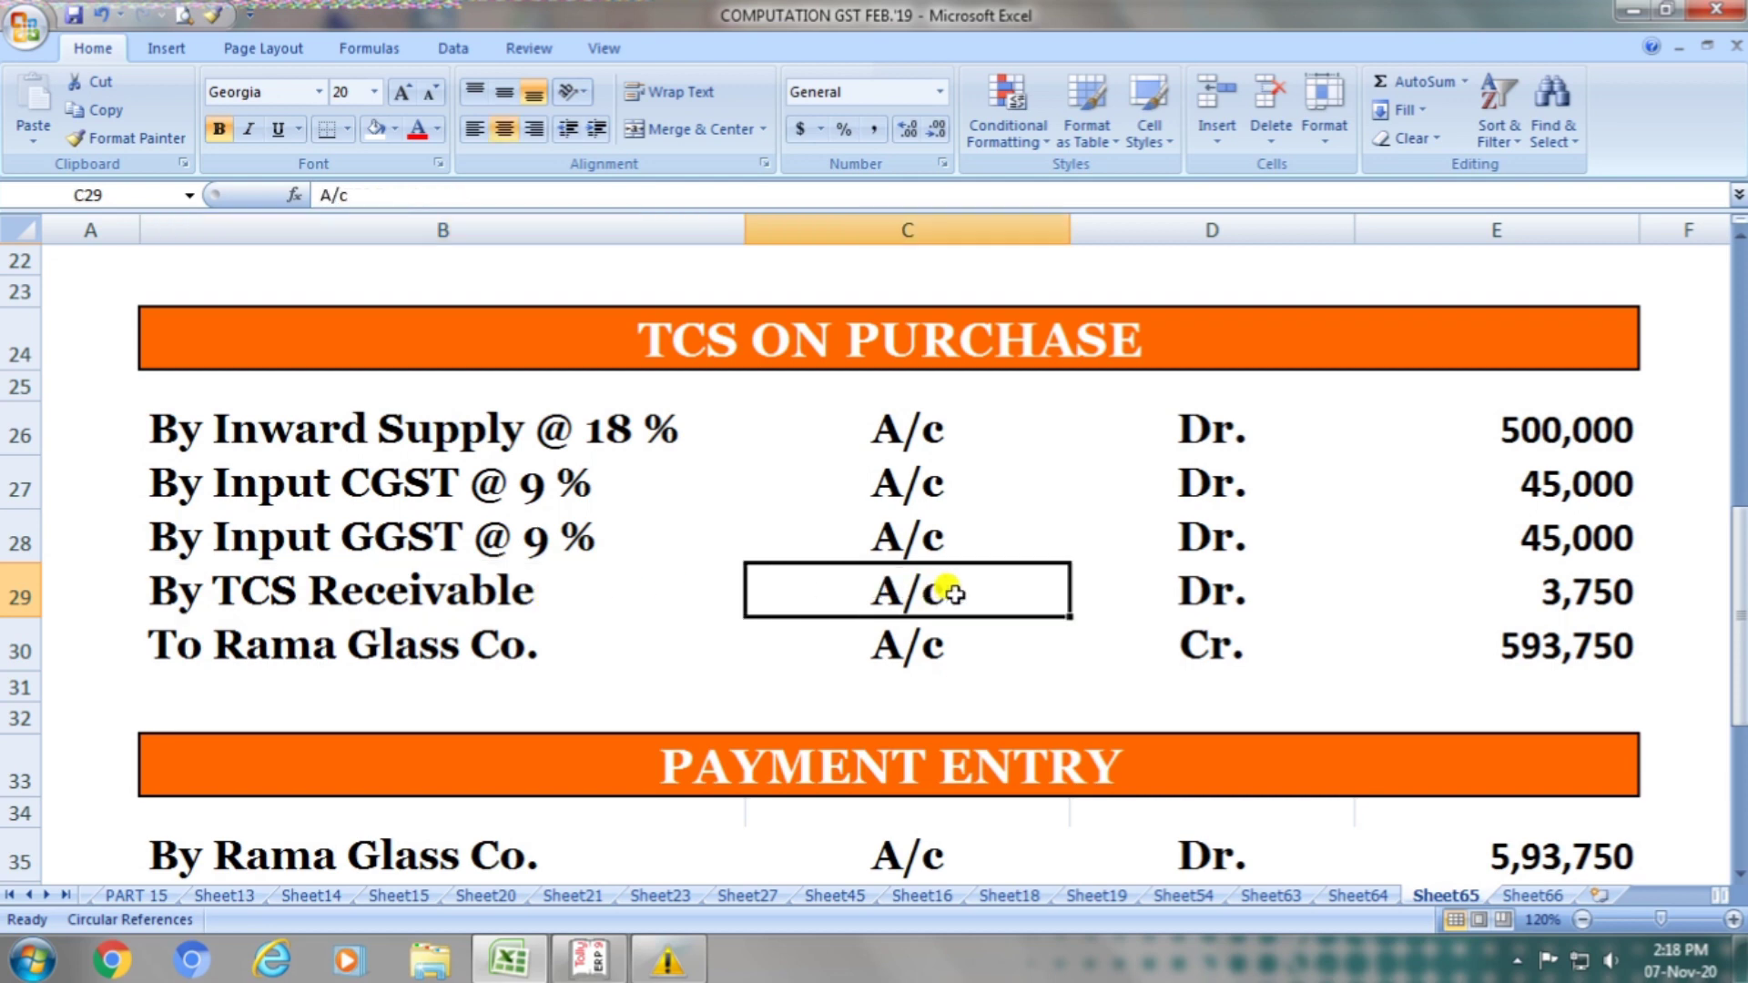
pyautogui.click(1217, 592)
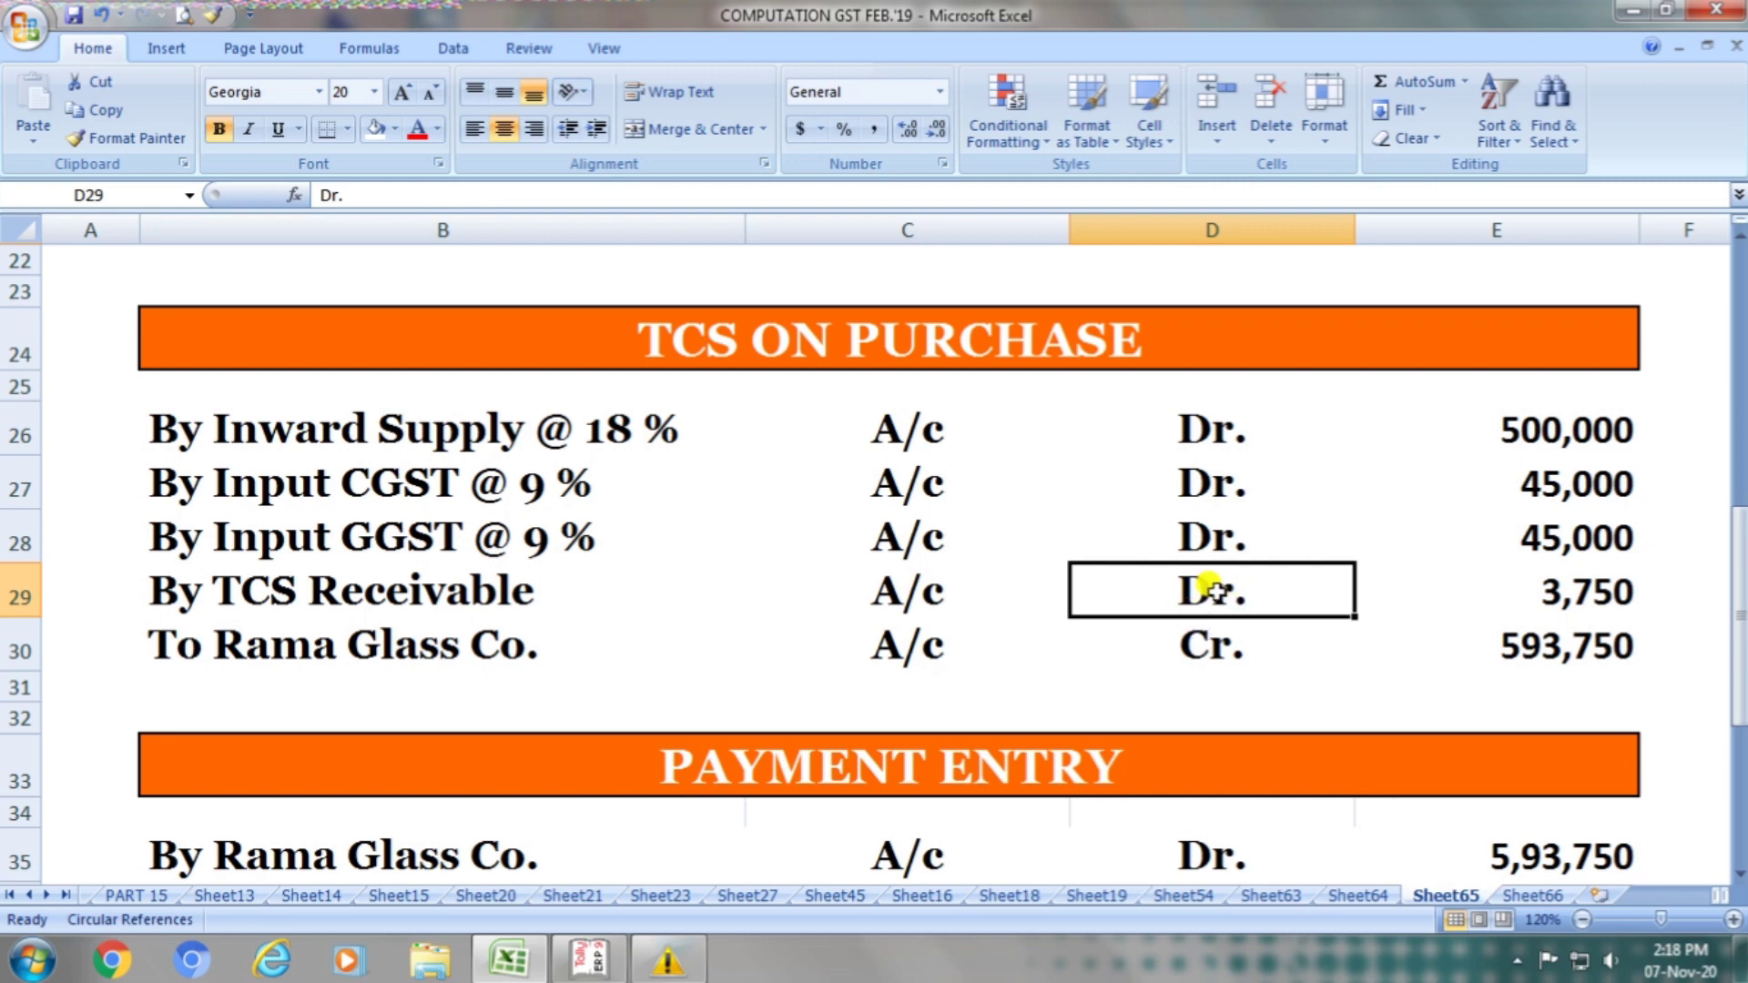
pyautogui.click(1550, 590)
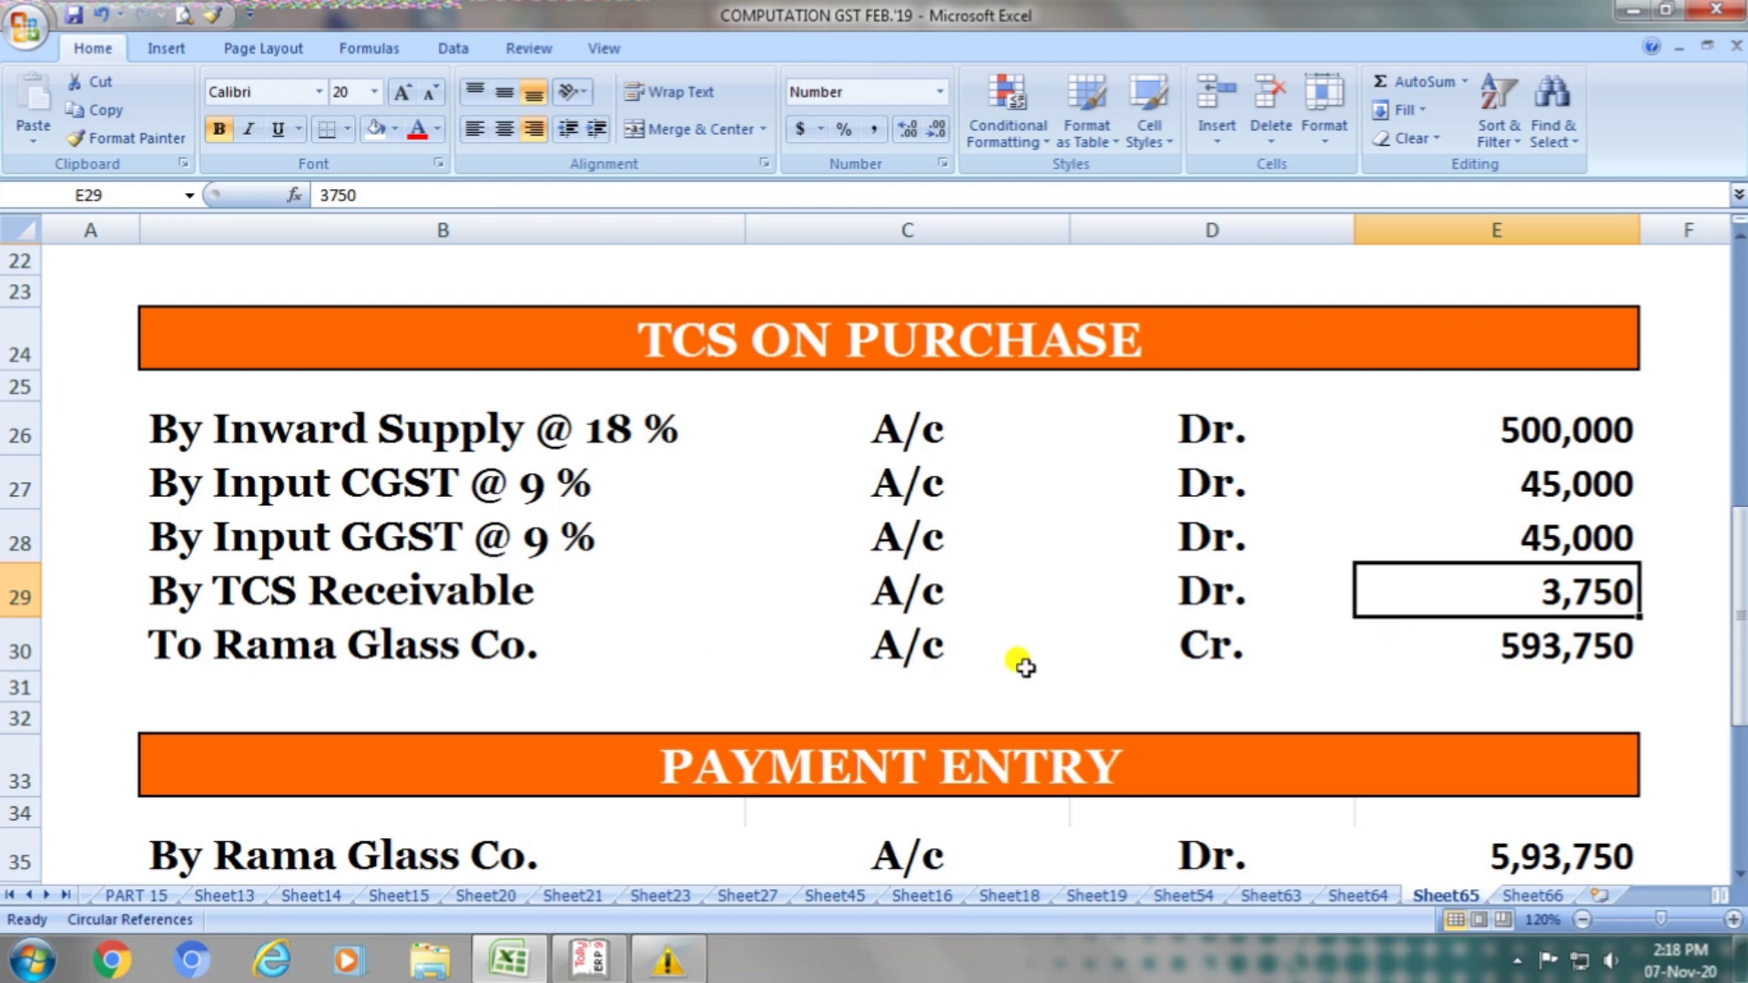
pyautogui.click(412, 658)
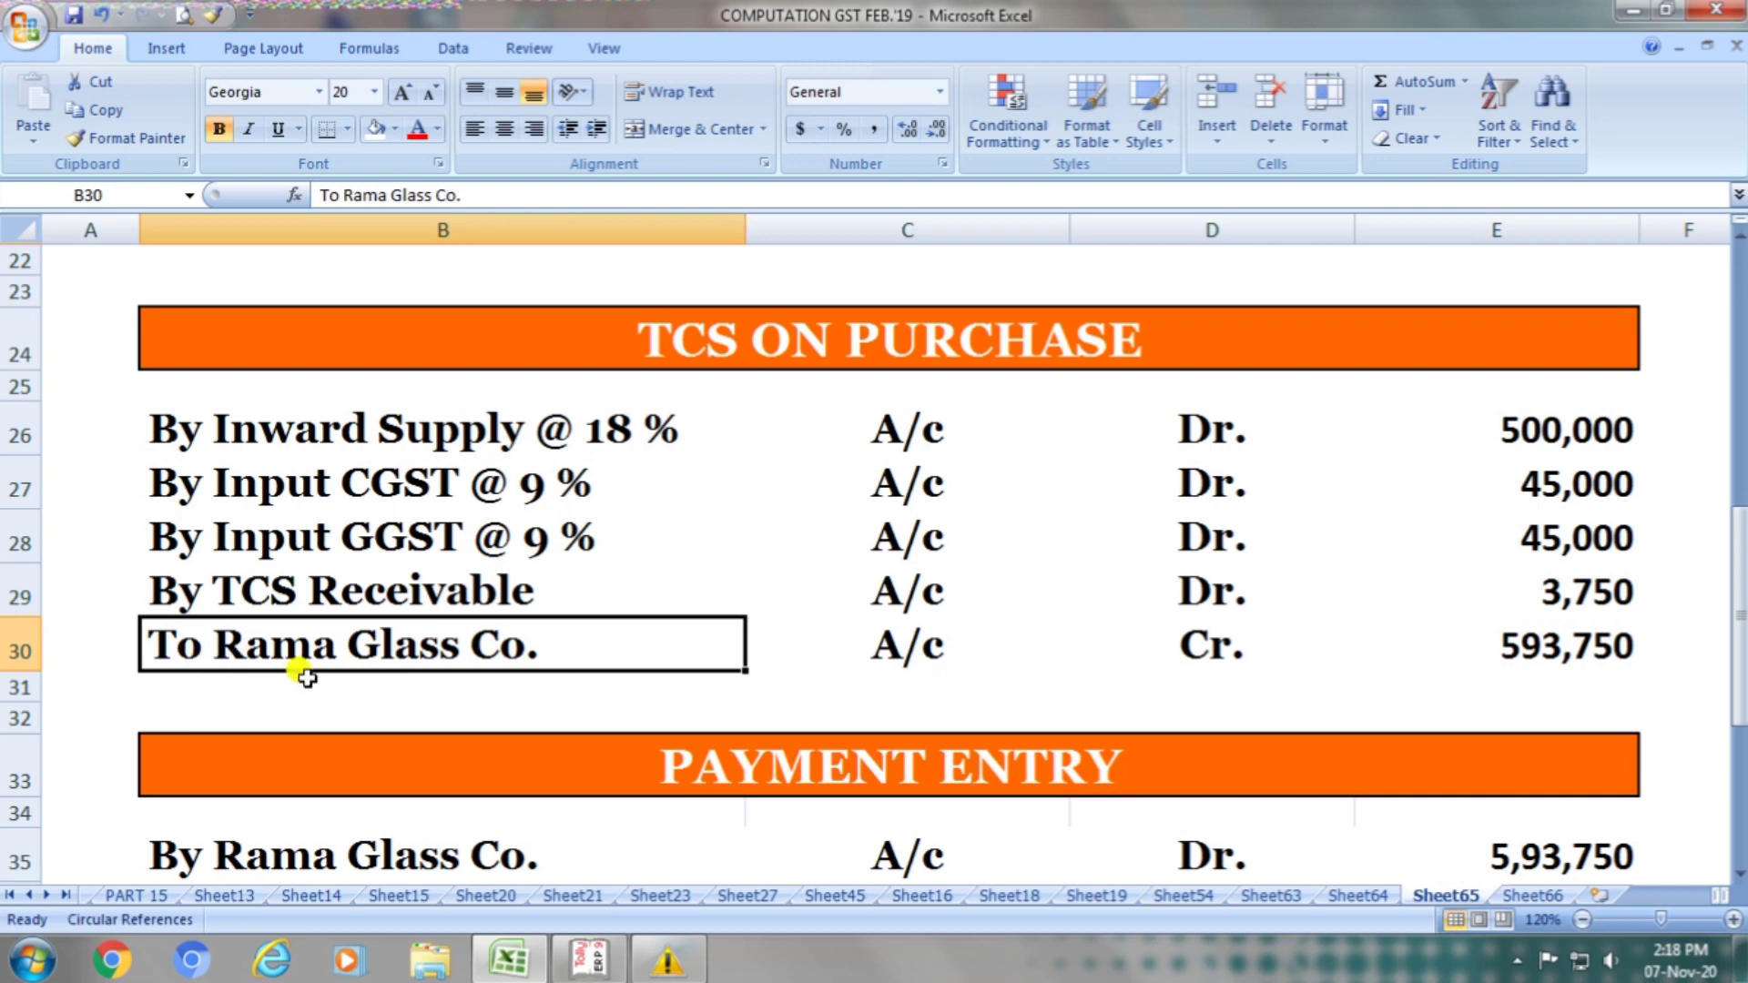
pyautogui.click(905, 655)
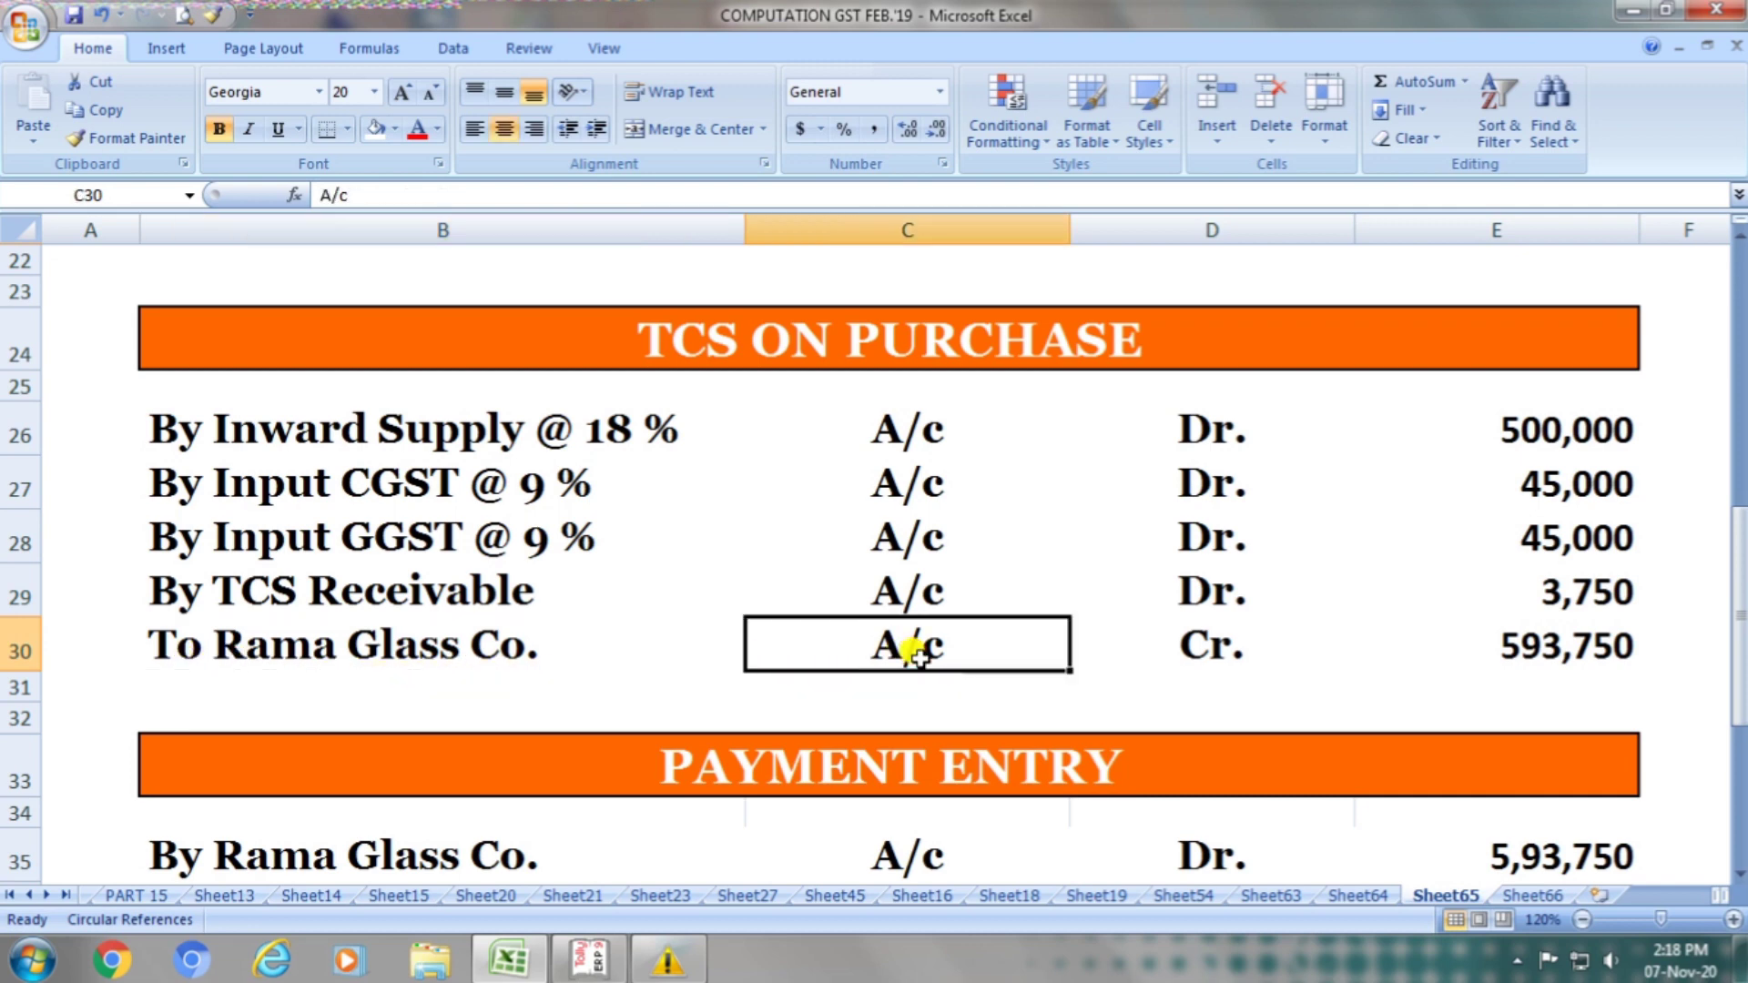
pyautogui.click(1211, 651)
pyautogui.click(1511, 652)
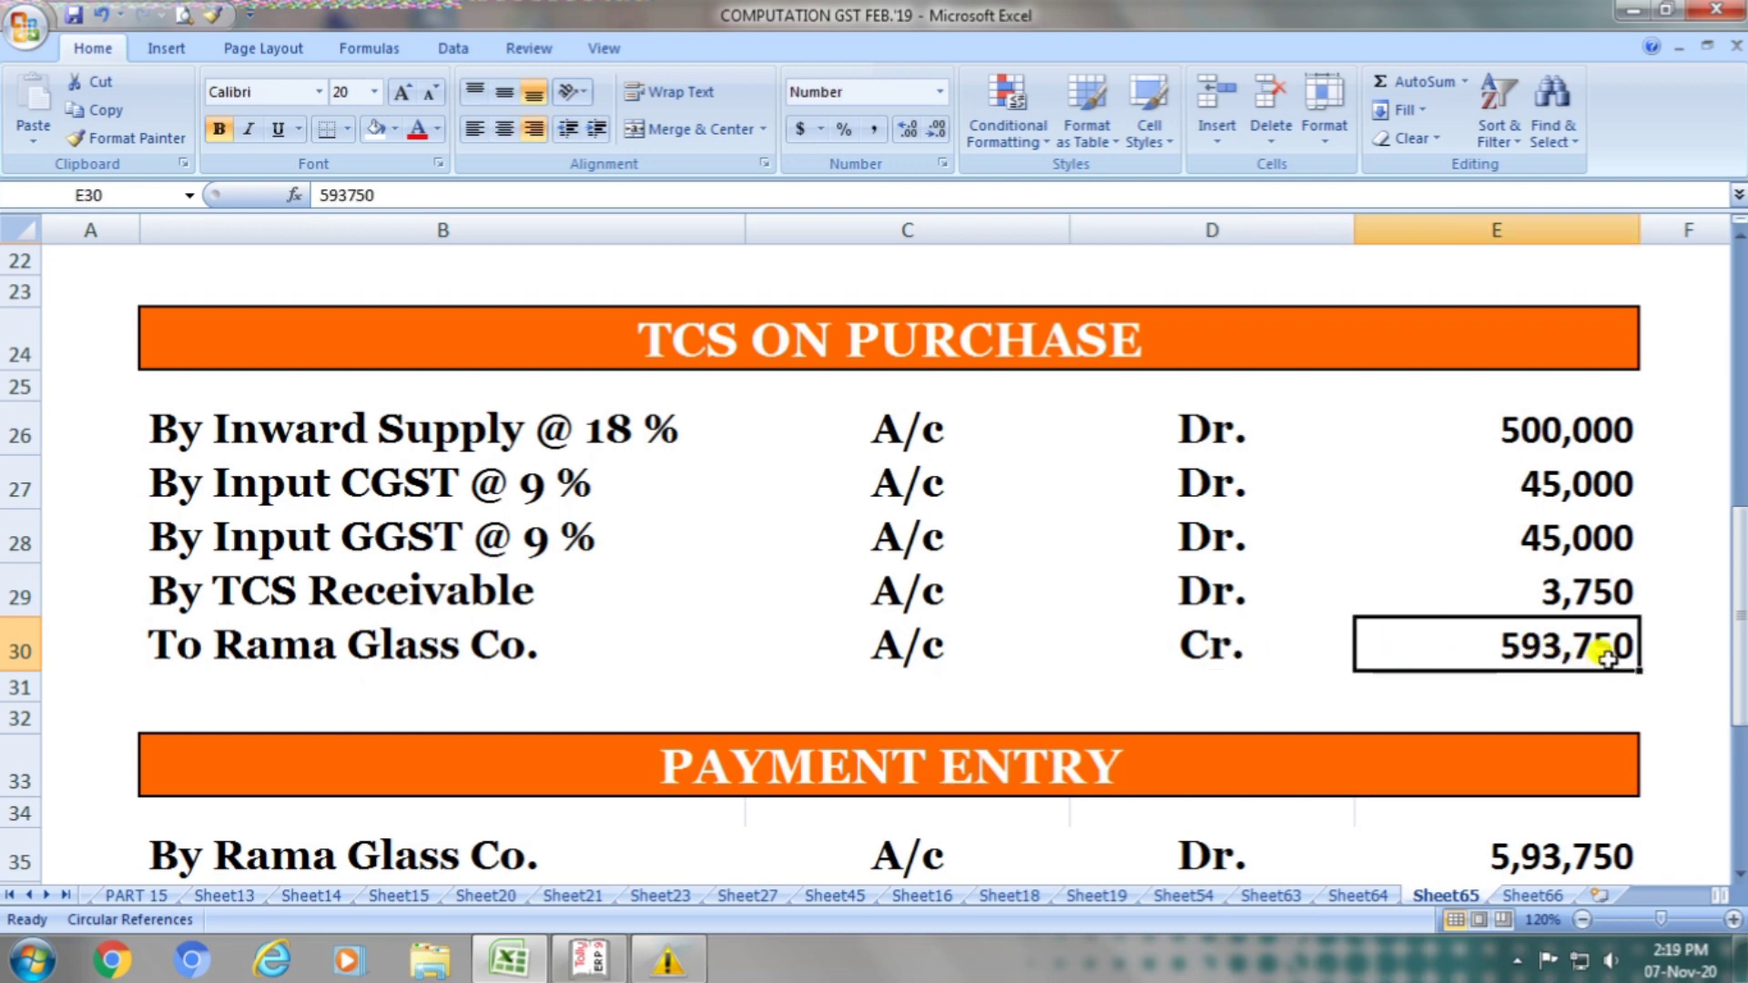
# Step: Switch to Tally.ERP 9, start a purchase voucher and enter "10 dt. 01.04.2020" as its reference
pyautogui.hotkey('alt', 'Tab')
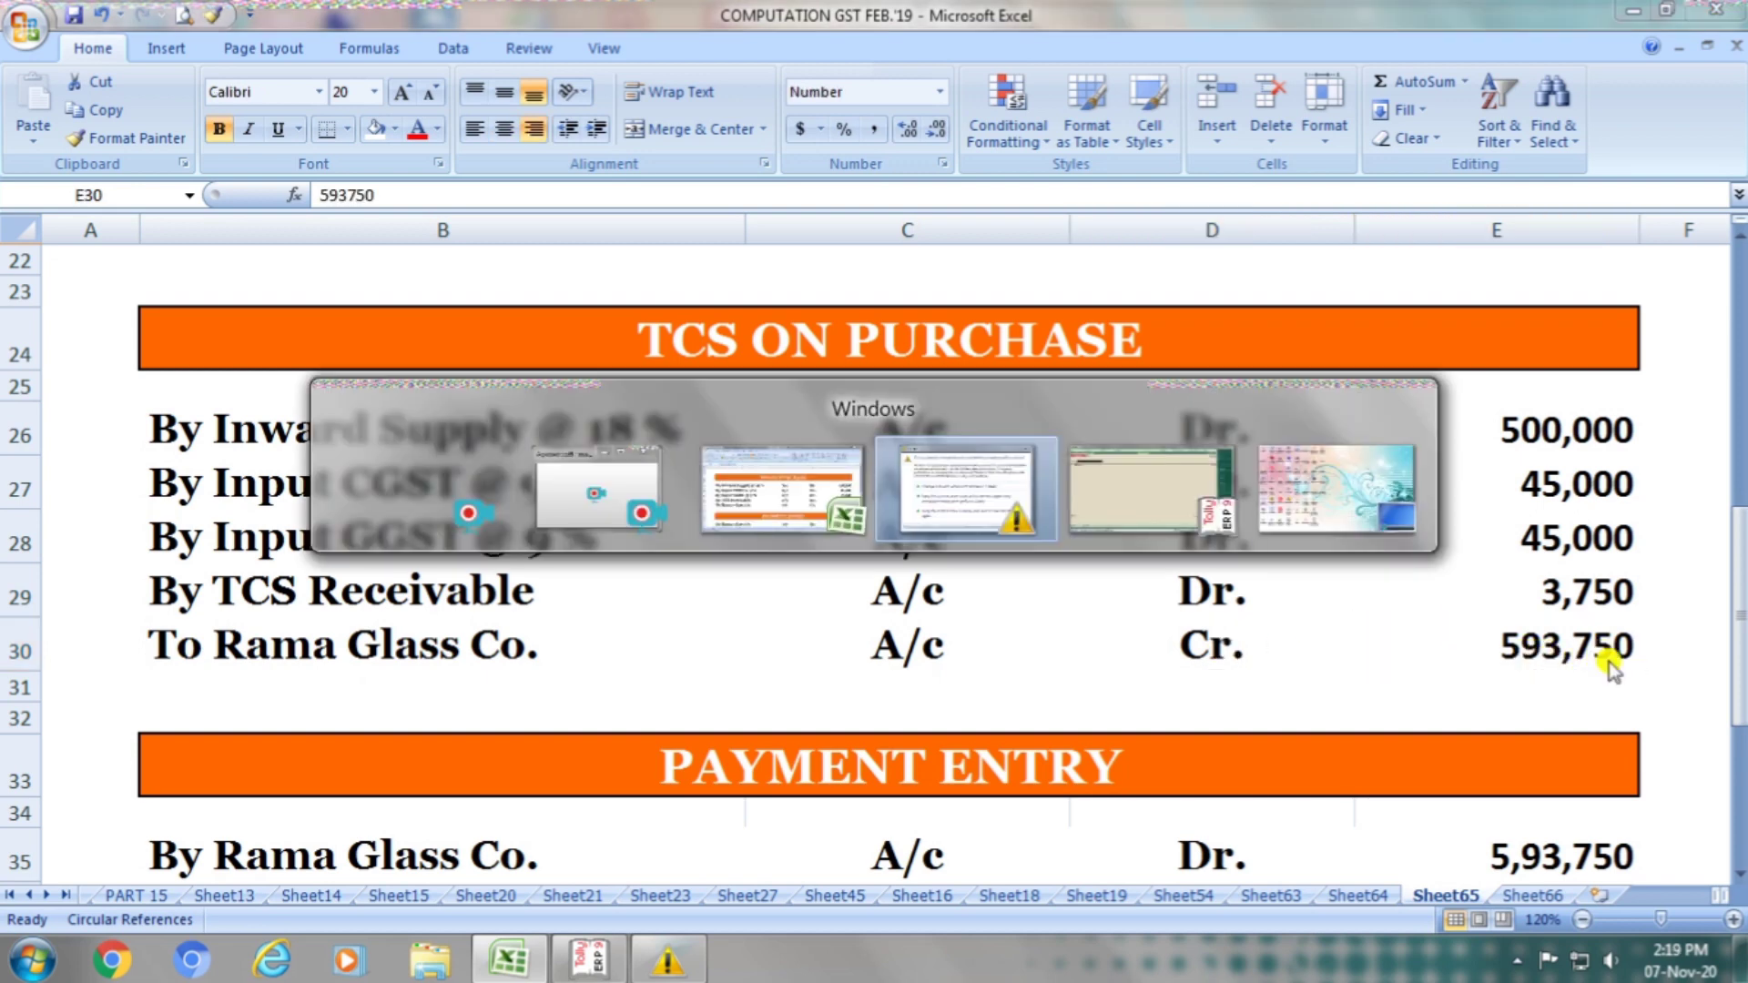
pyautogui.hotkey('alt', 'Tab')
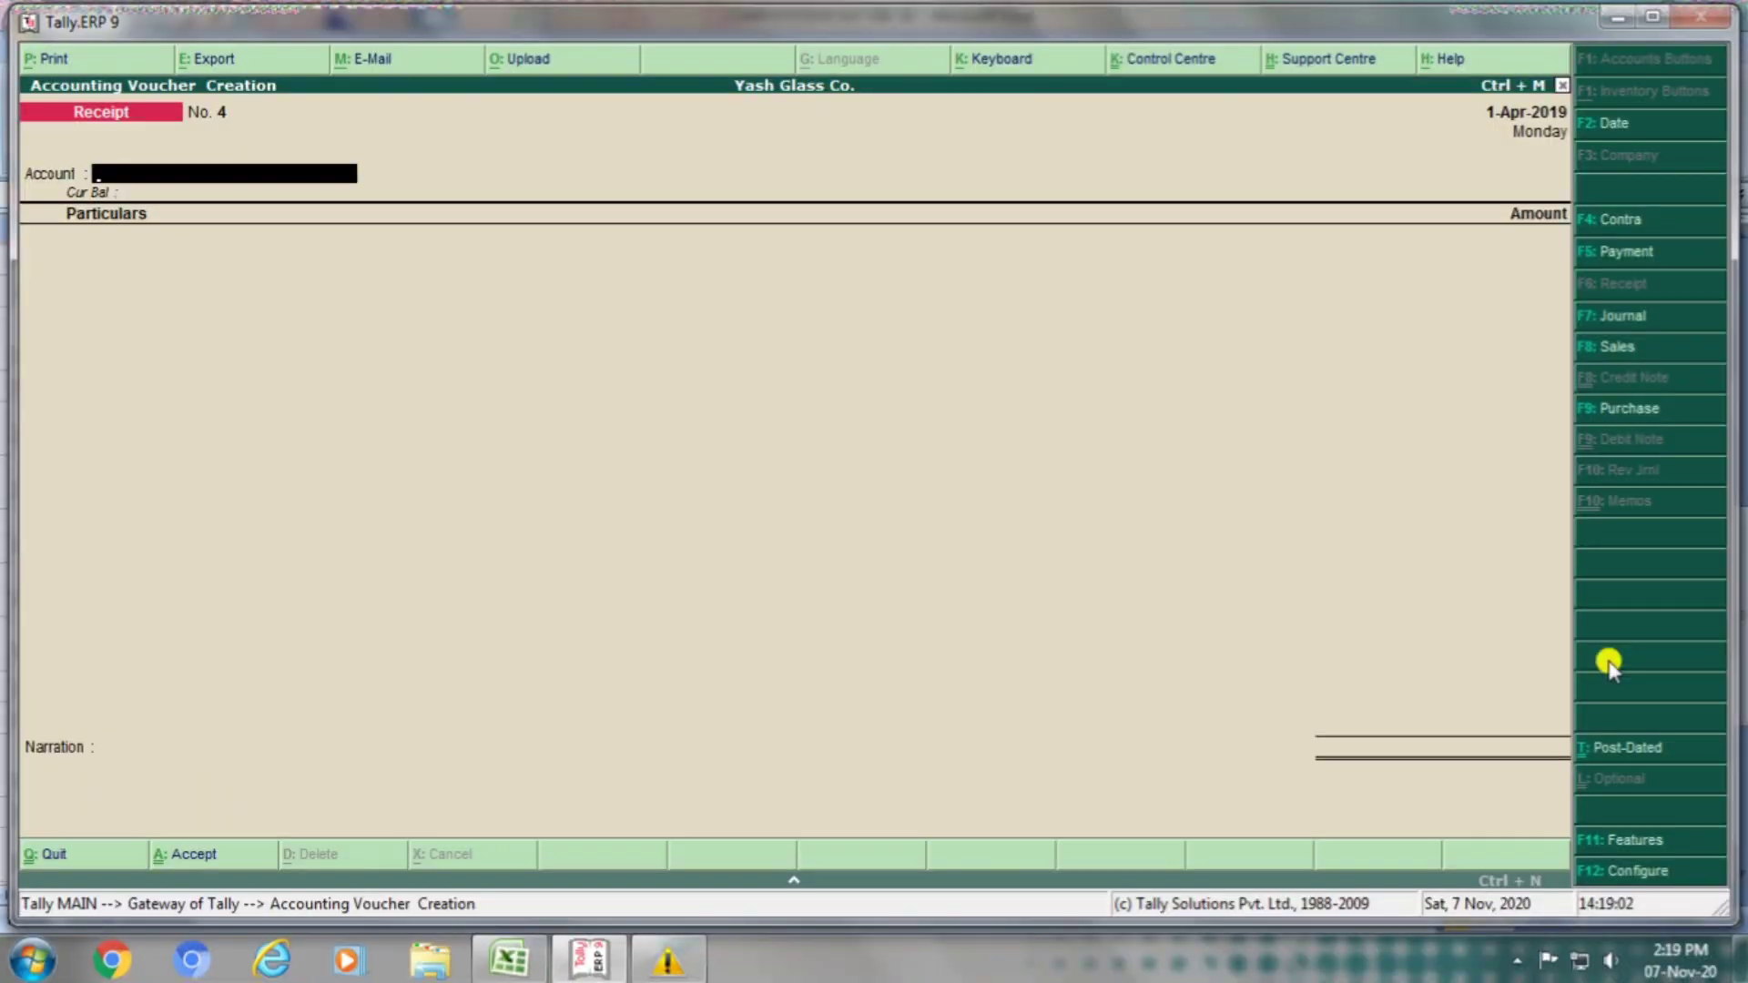
pyautogui.click(1628, 412)
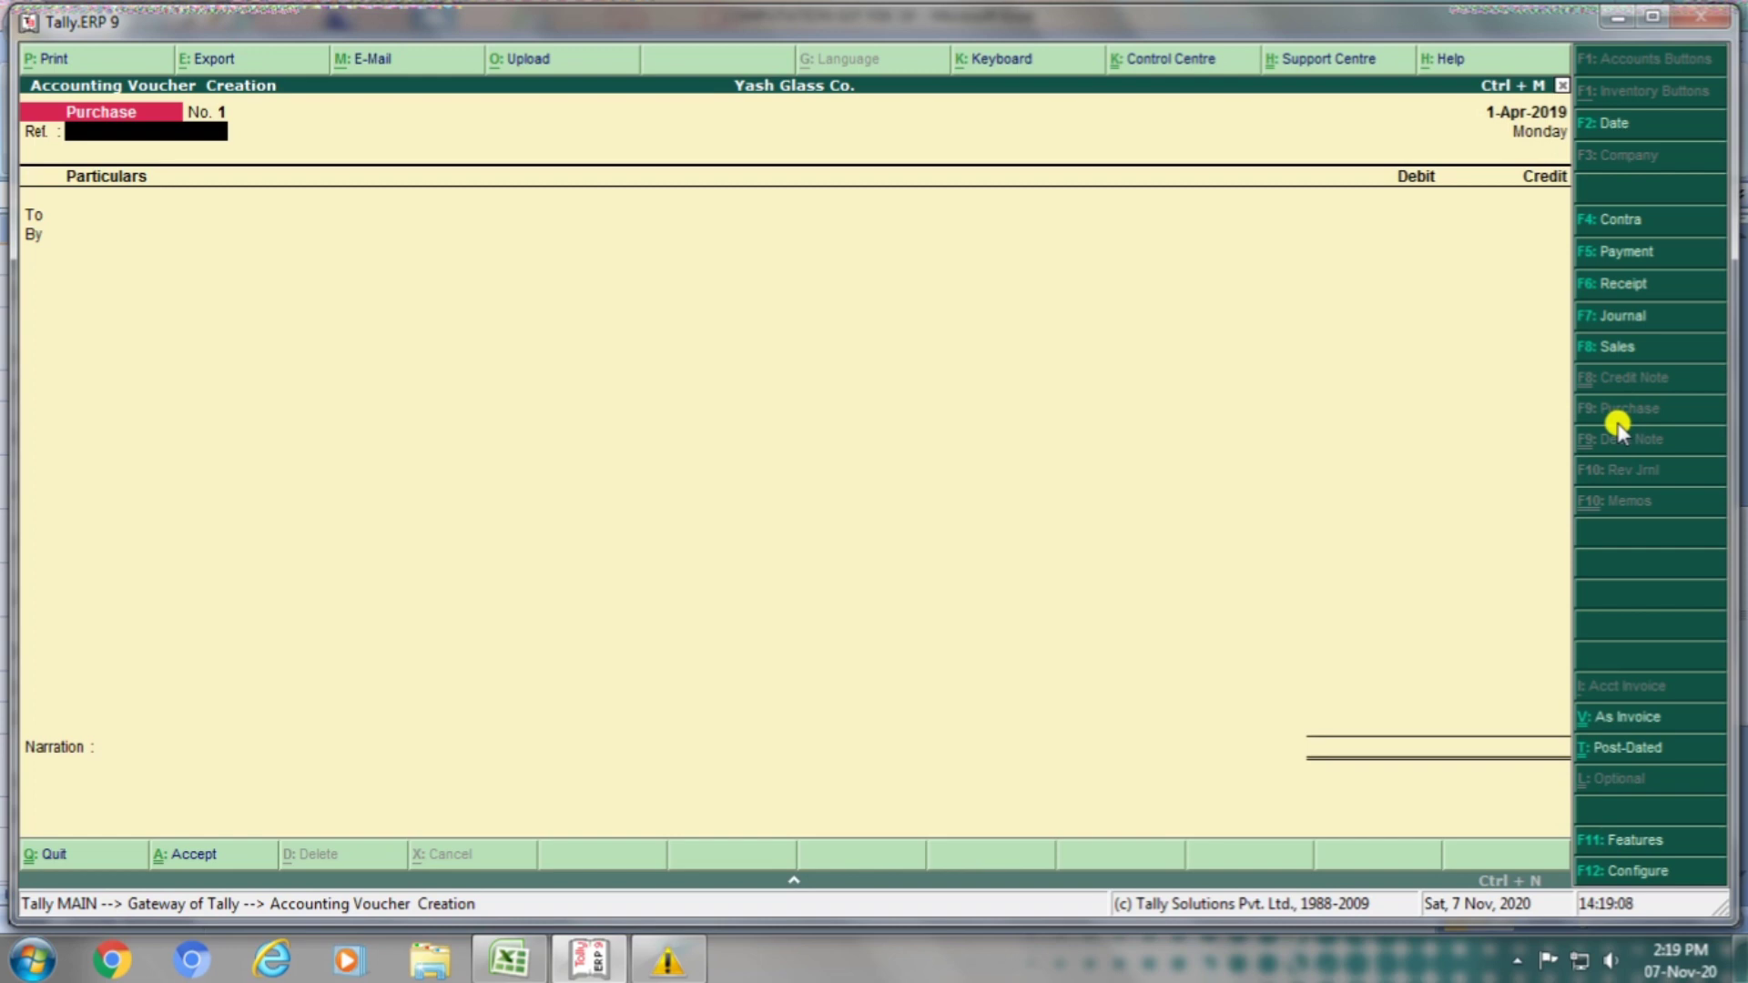
pyautogui.write('10 dt. 01.04.2020')
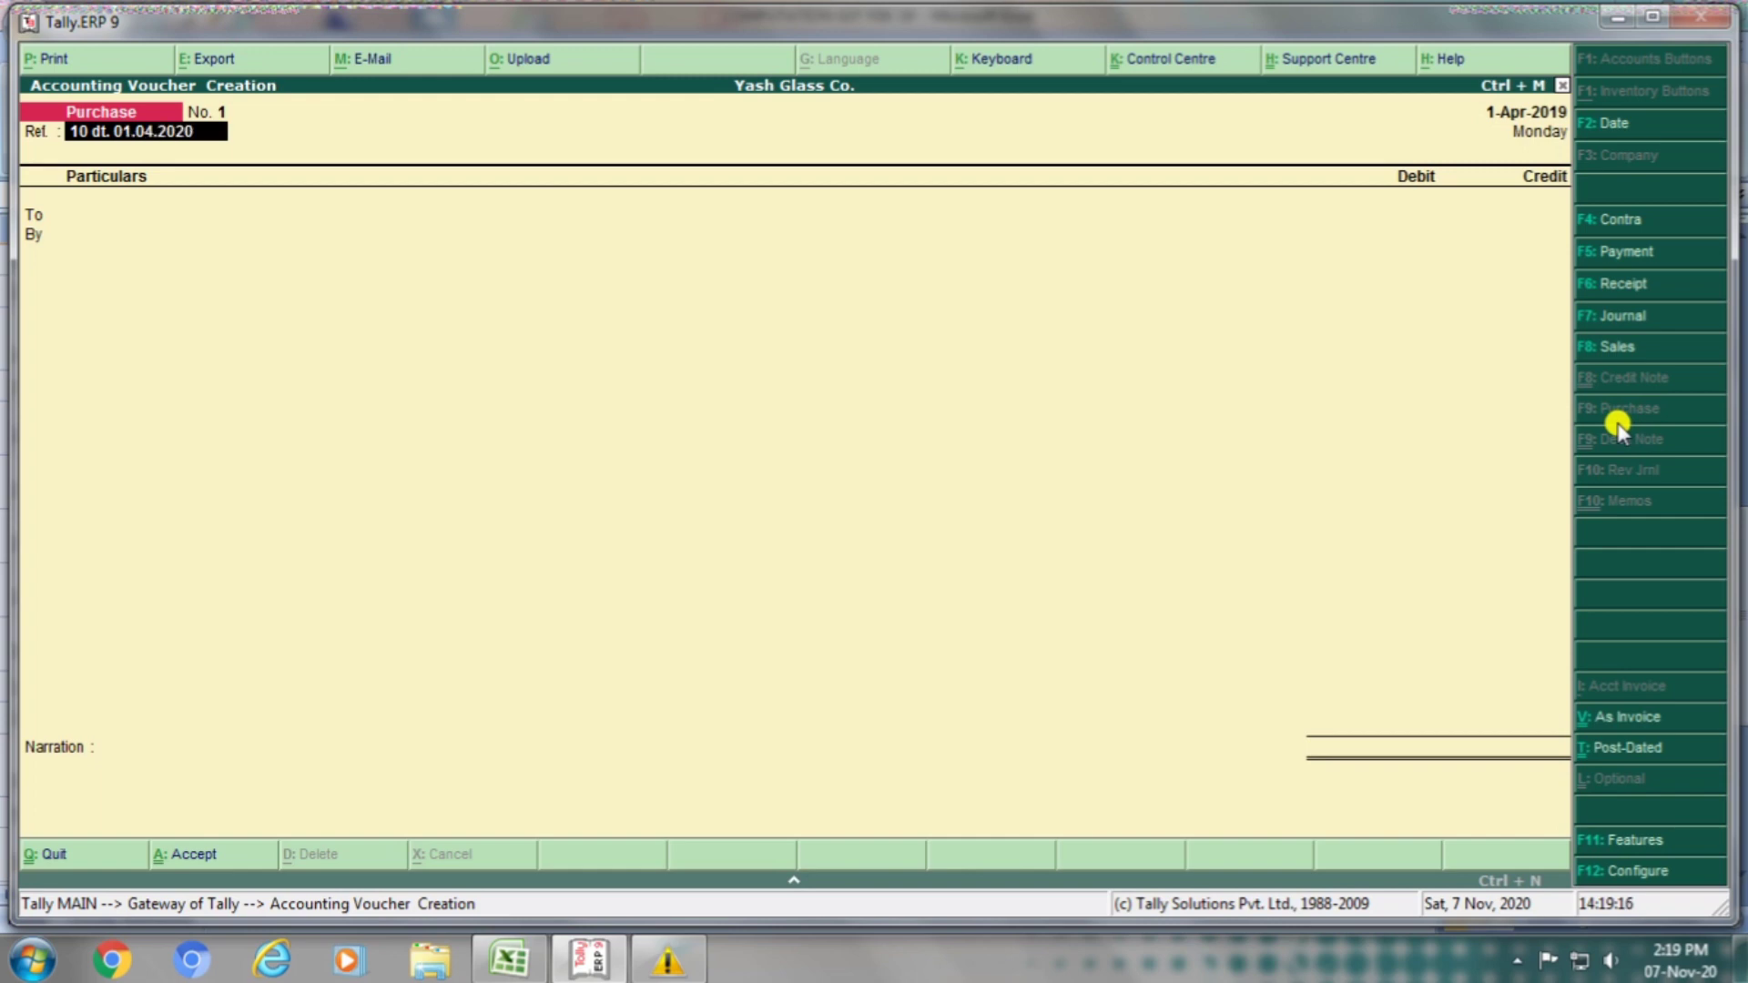
pyautogui.press('Return')
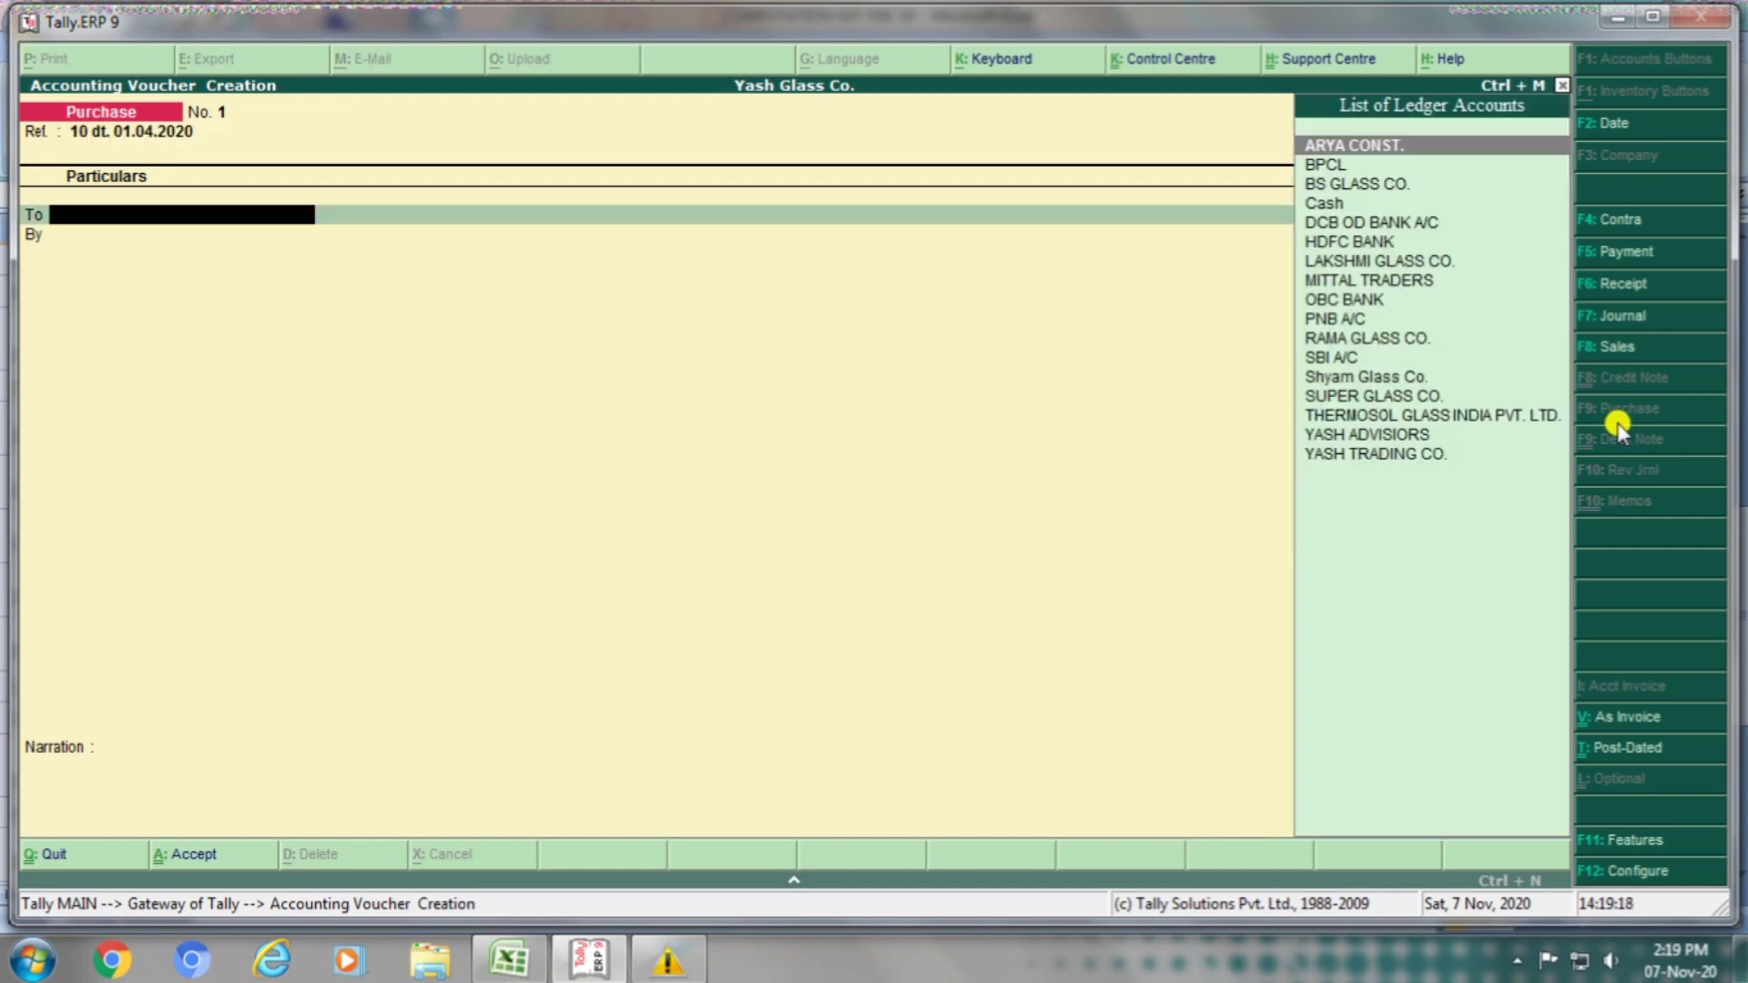
# Step: Check the credited party in the Excel TCS ON PURCHASE entry and choose RAMA GLASS CO. as the credit ledger in Tally's purchase voucher
pyautogui.hotkey('alt', 'Tab')
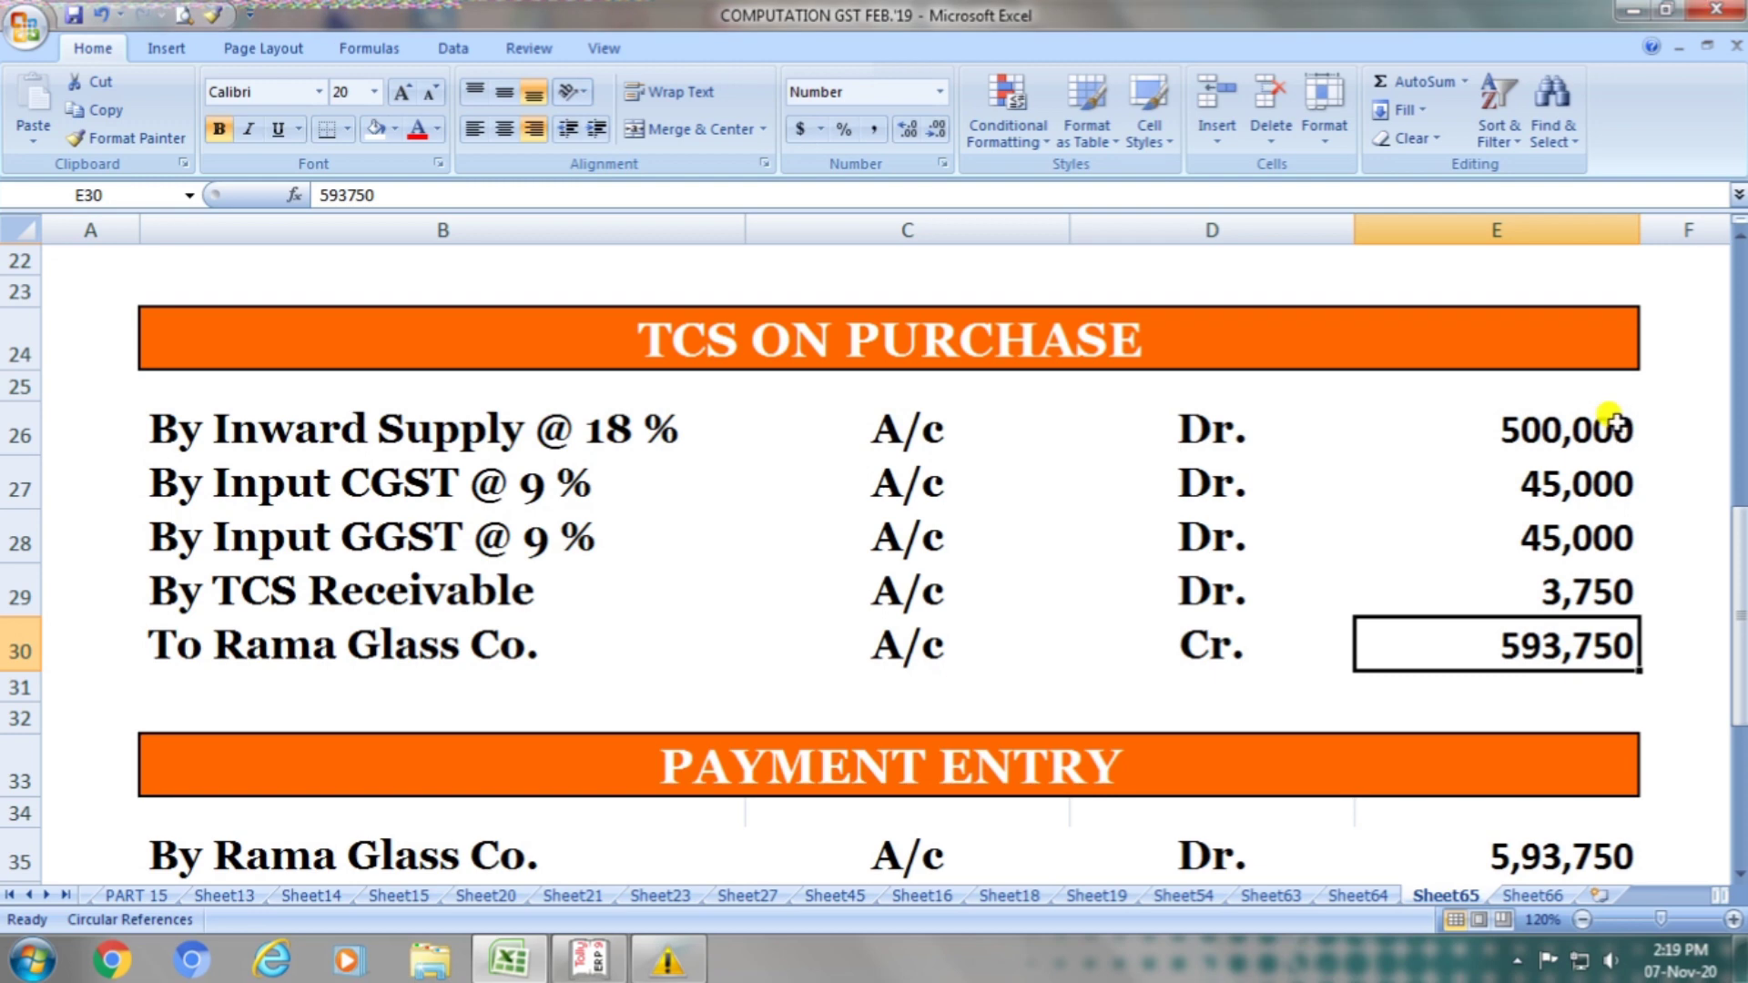
pyautogui.click(491, 626)
pyautogui.click(908, 647)
pyautogui.click(1258, 647)
pyautogui.click(1438, 647)
pyautogui.hotkey('alt', 'Tab')
pyautogui.write('Rama')
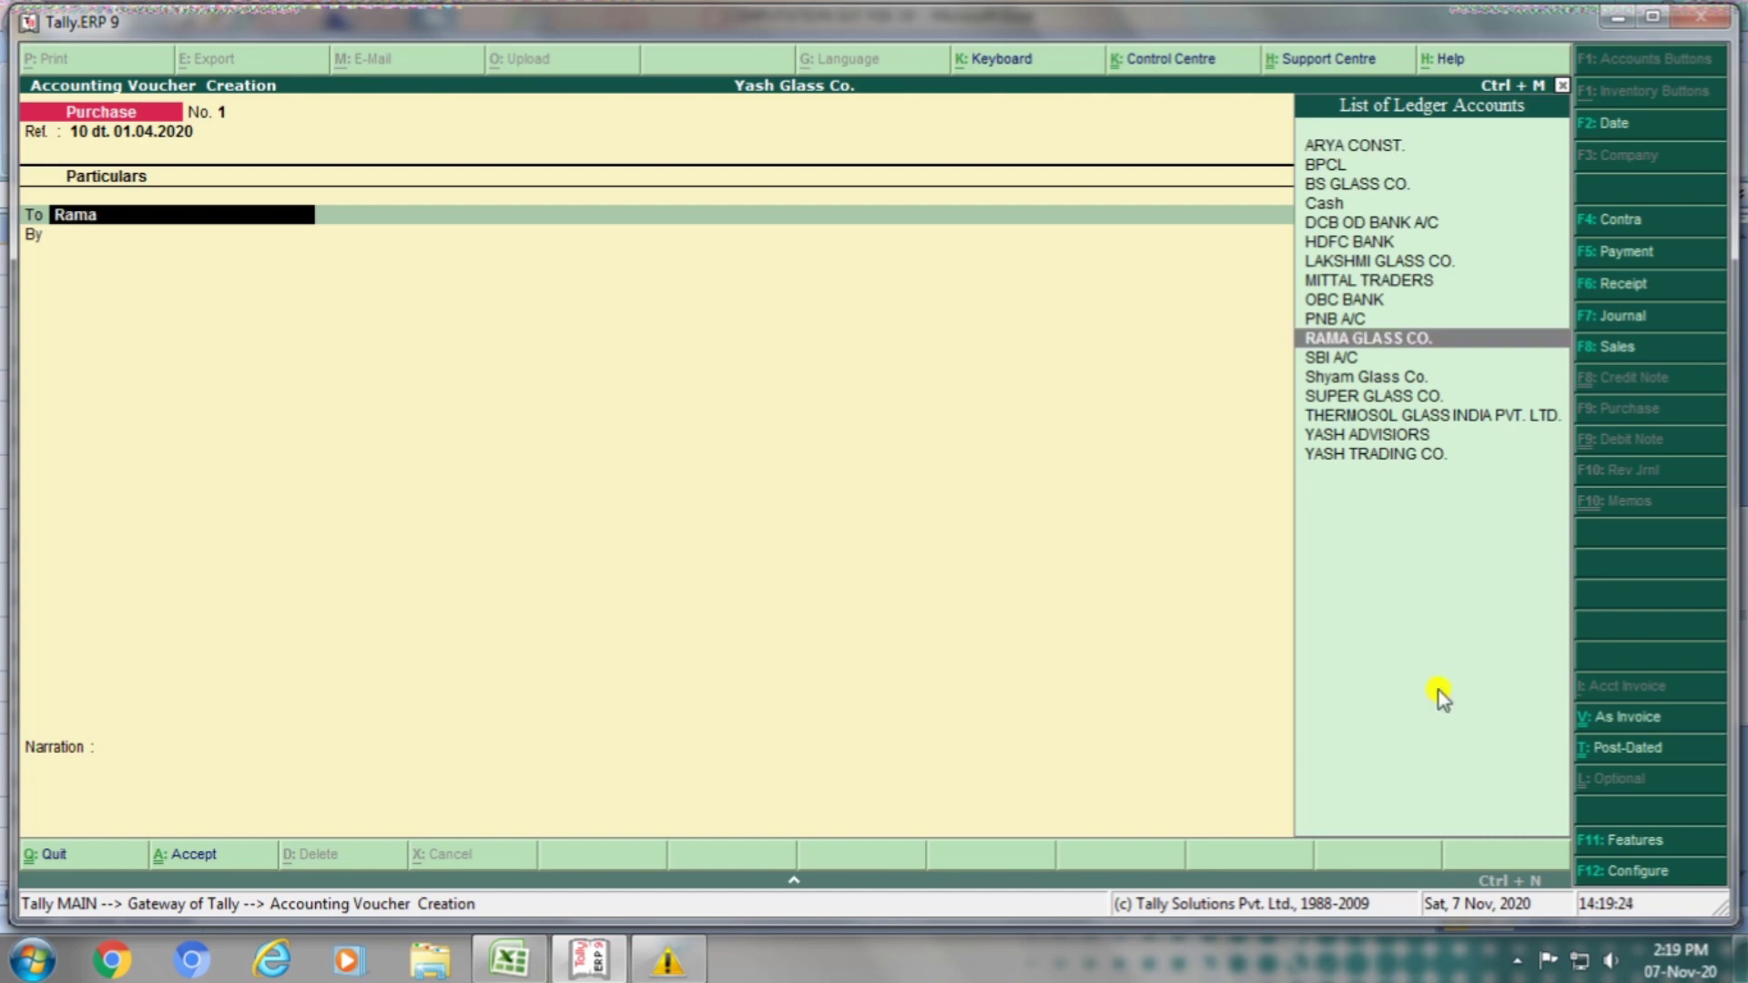
pyautogui.press('Return')
# Step: Check the Rama Glass Co. amount in Excel, credit 593750 to that ledger in Tally and accept the new bill reference 10 dt. 01.04.2020
pyautogui.hotkey('alt', 'Tab')
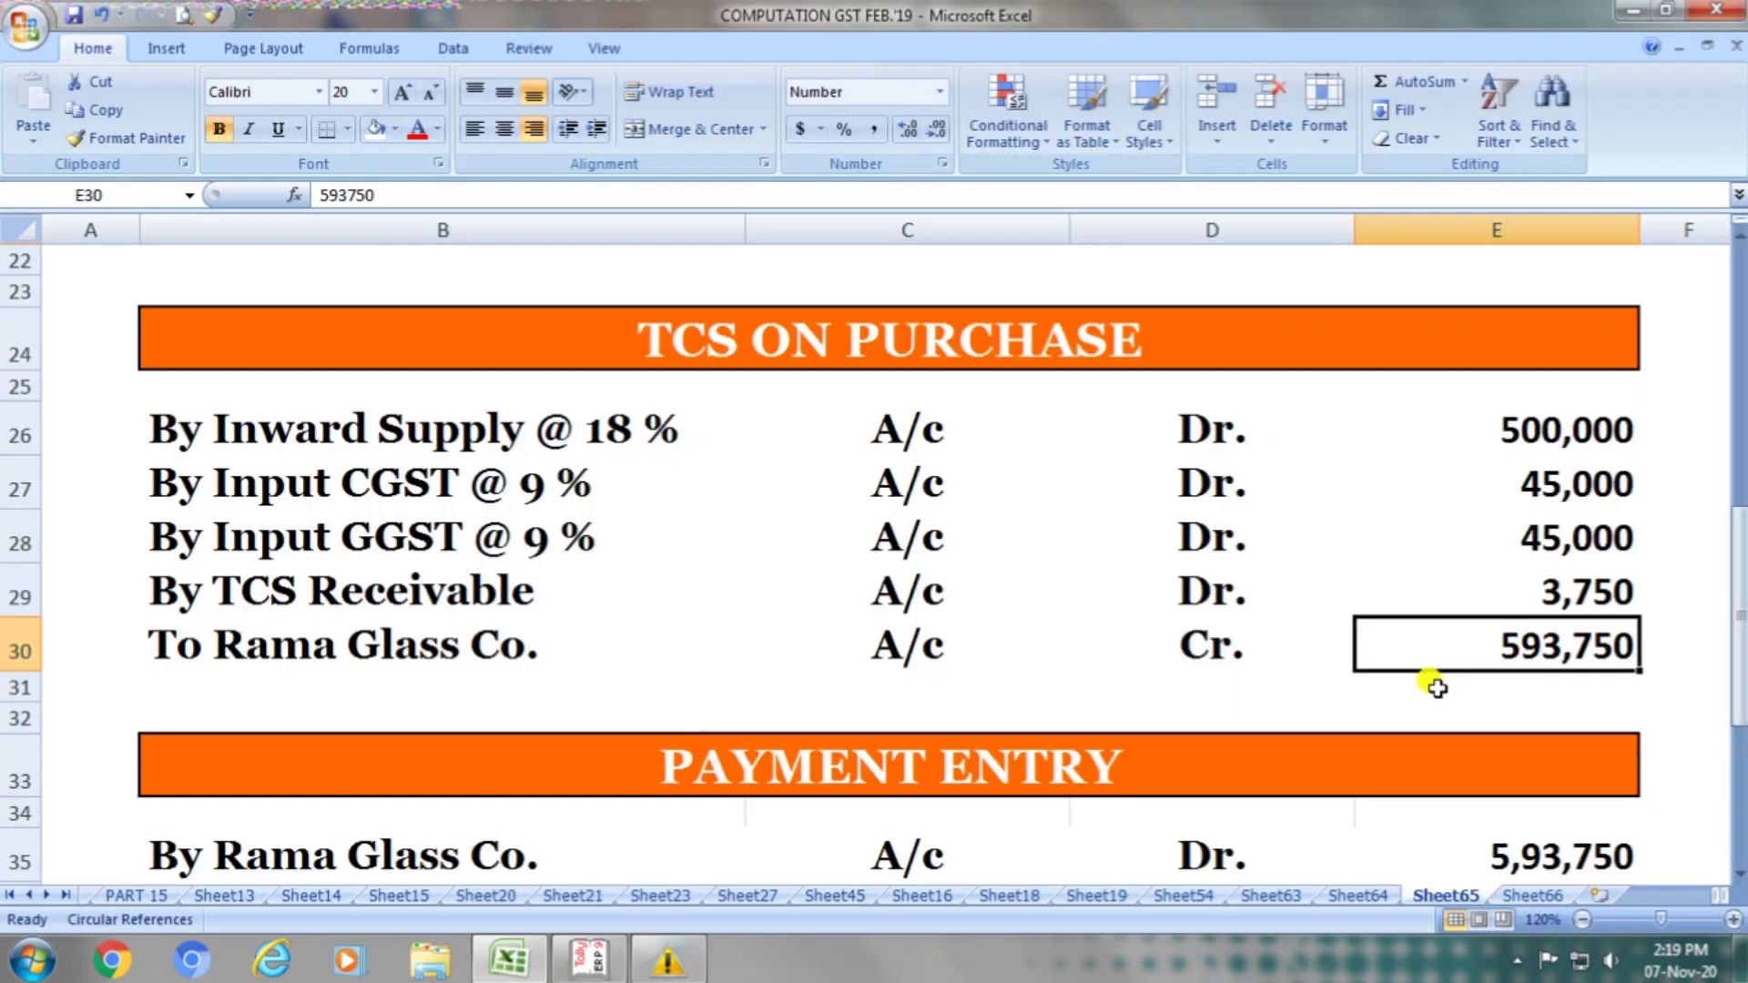
pyautogui.hotkey('alt', 'Tab')
pyautogui.write('593750')
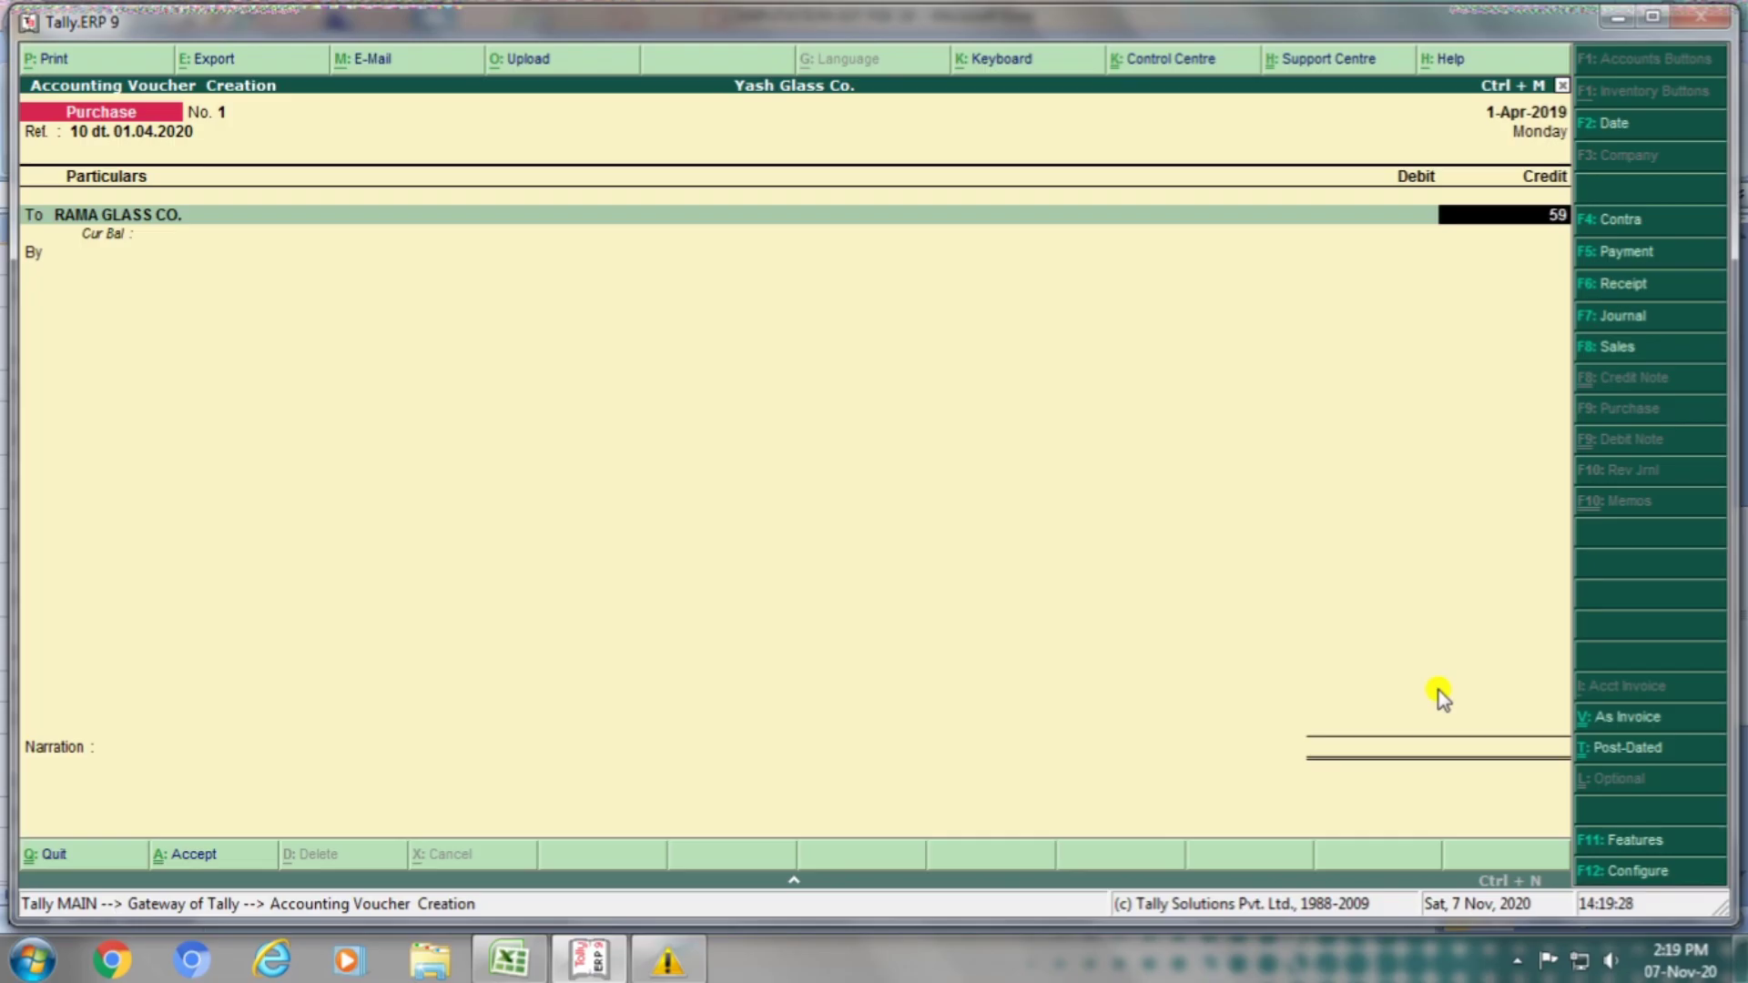
pyautogui.press('Return')
pyautogui.press('Return')
pyautogui.press('Return')
pyautogui.press('Return')
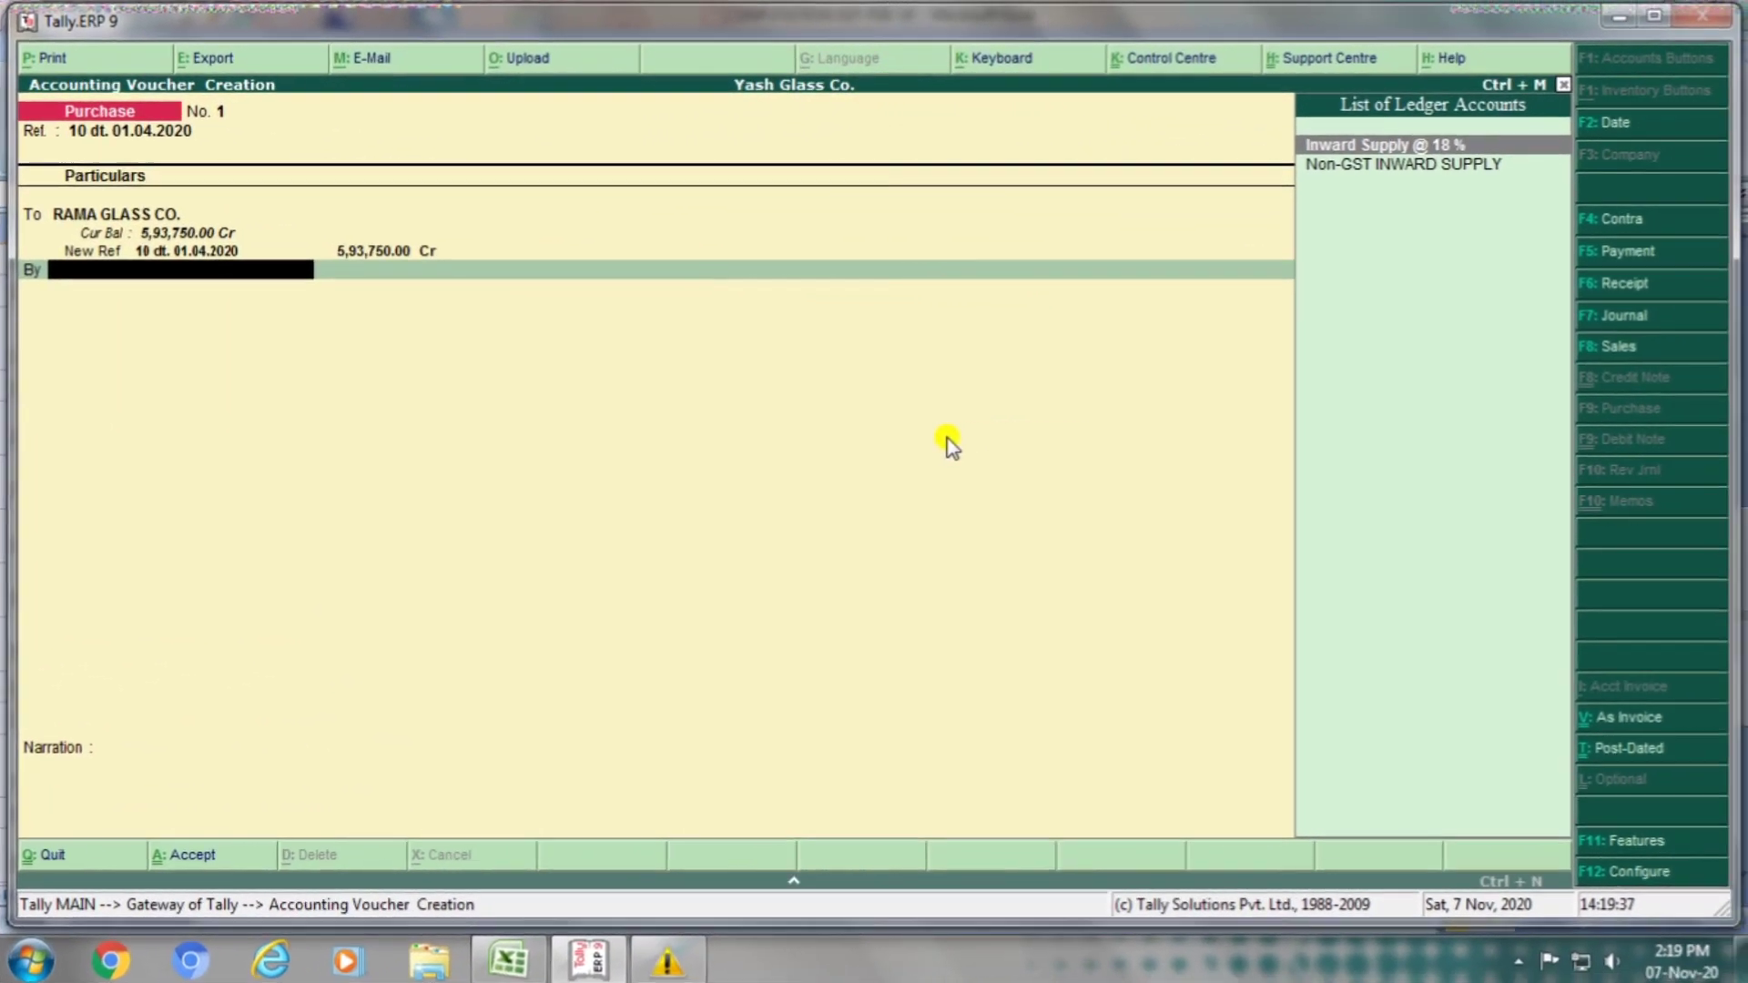
# Step: Choose Inward Supply @ 18 % as the debit ledger, check its amount in Excel and debit 5,00,000 to it in Tally
pyautogui.write('In')
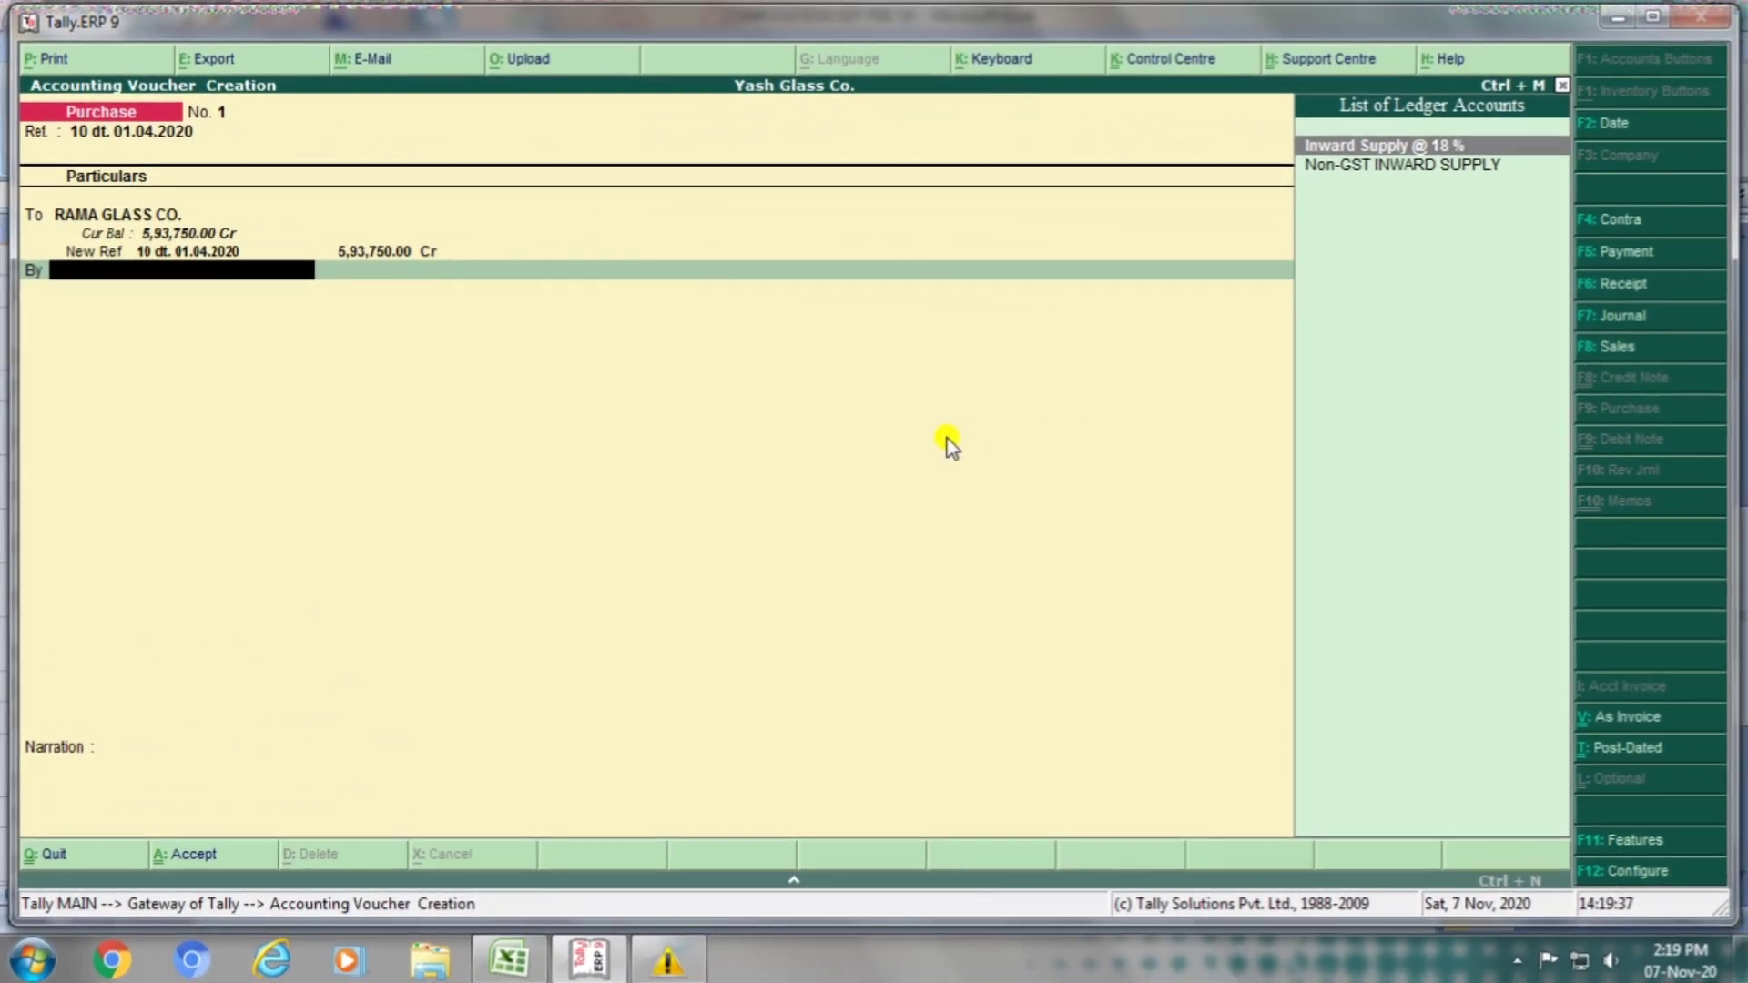
pyautogui.press('Return')
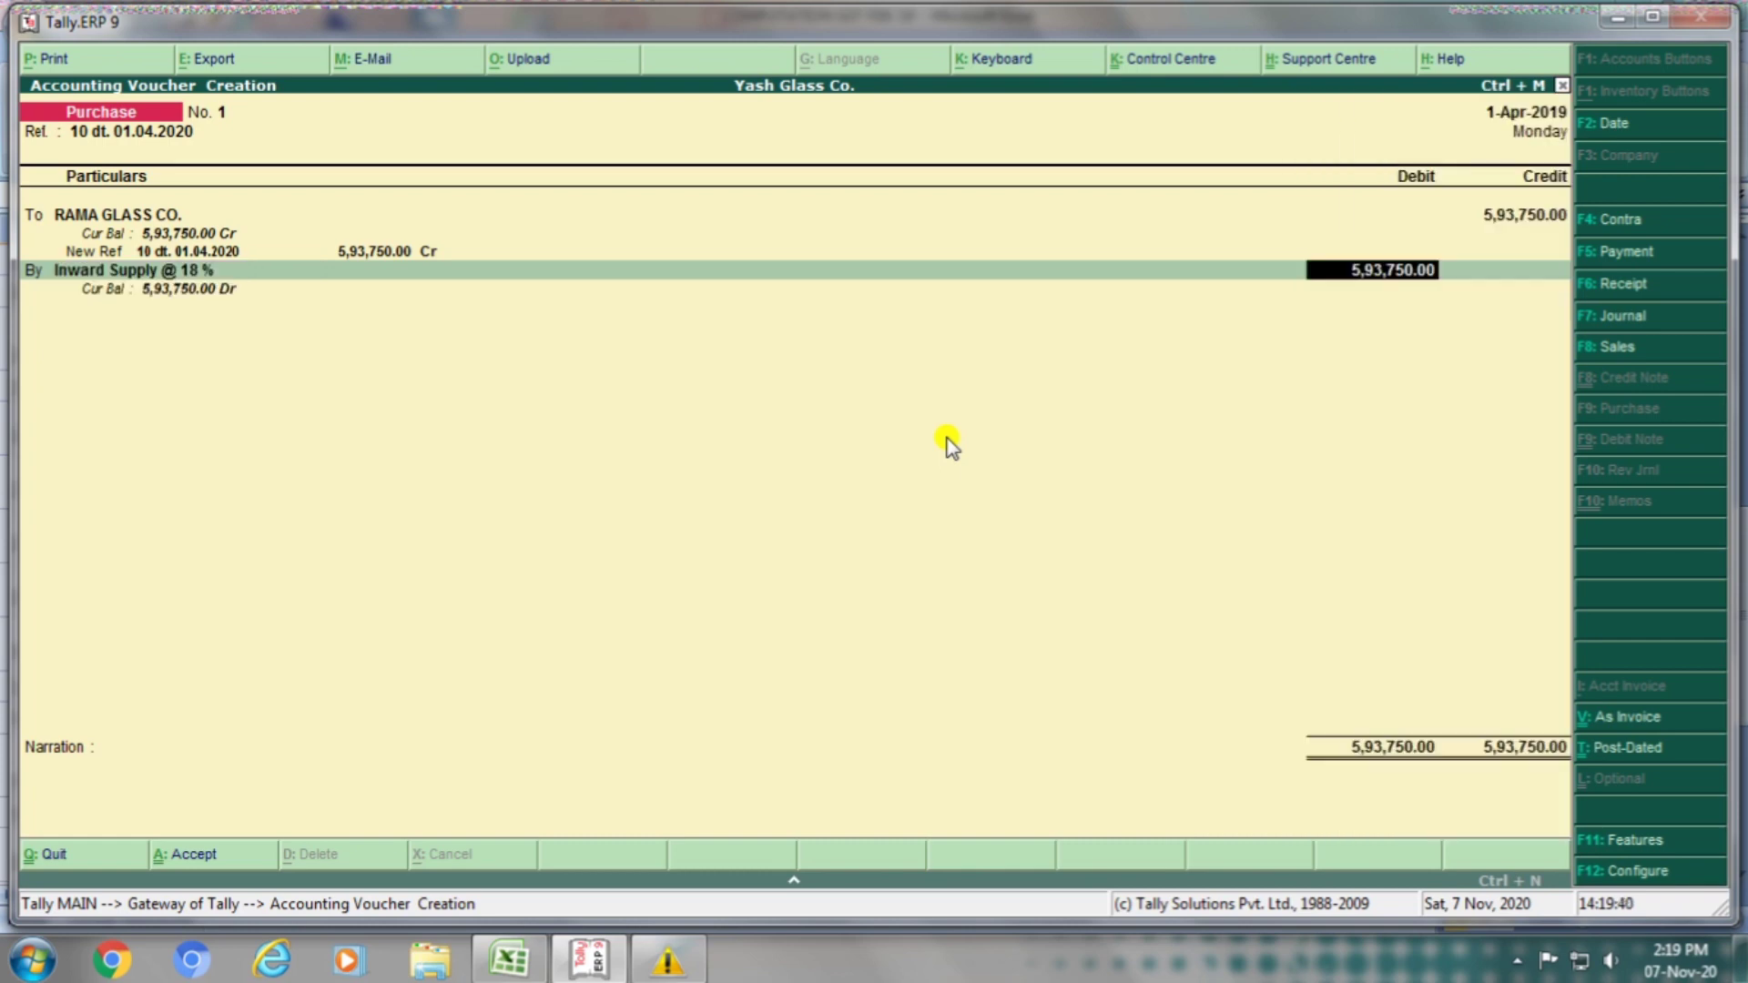
pyautogui.hotkey('alt', 'Tab')
pyautogui.press('Right')
pyautogui.press('Right')
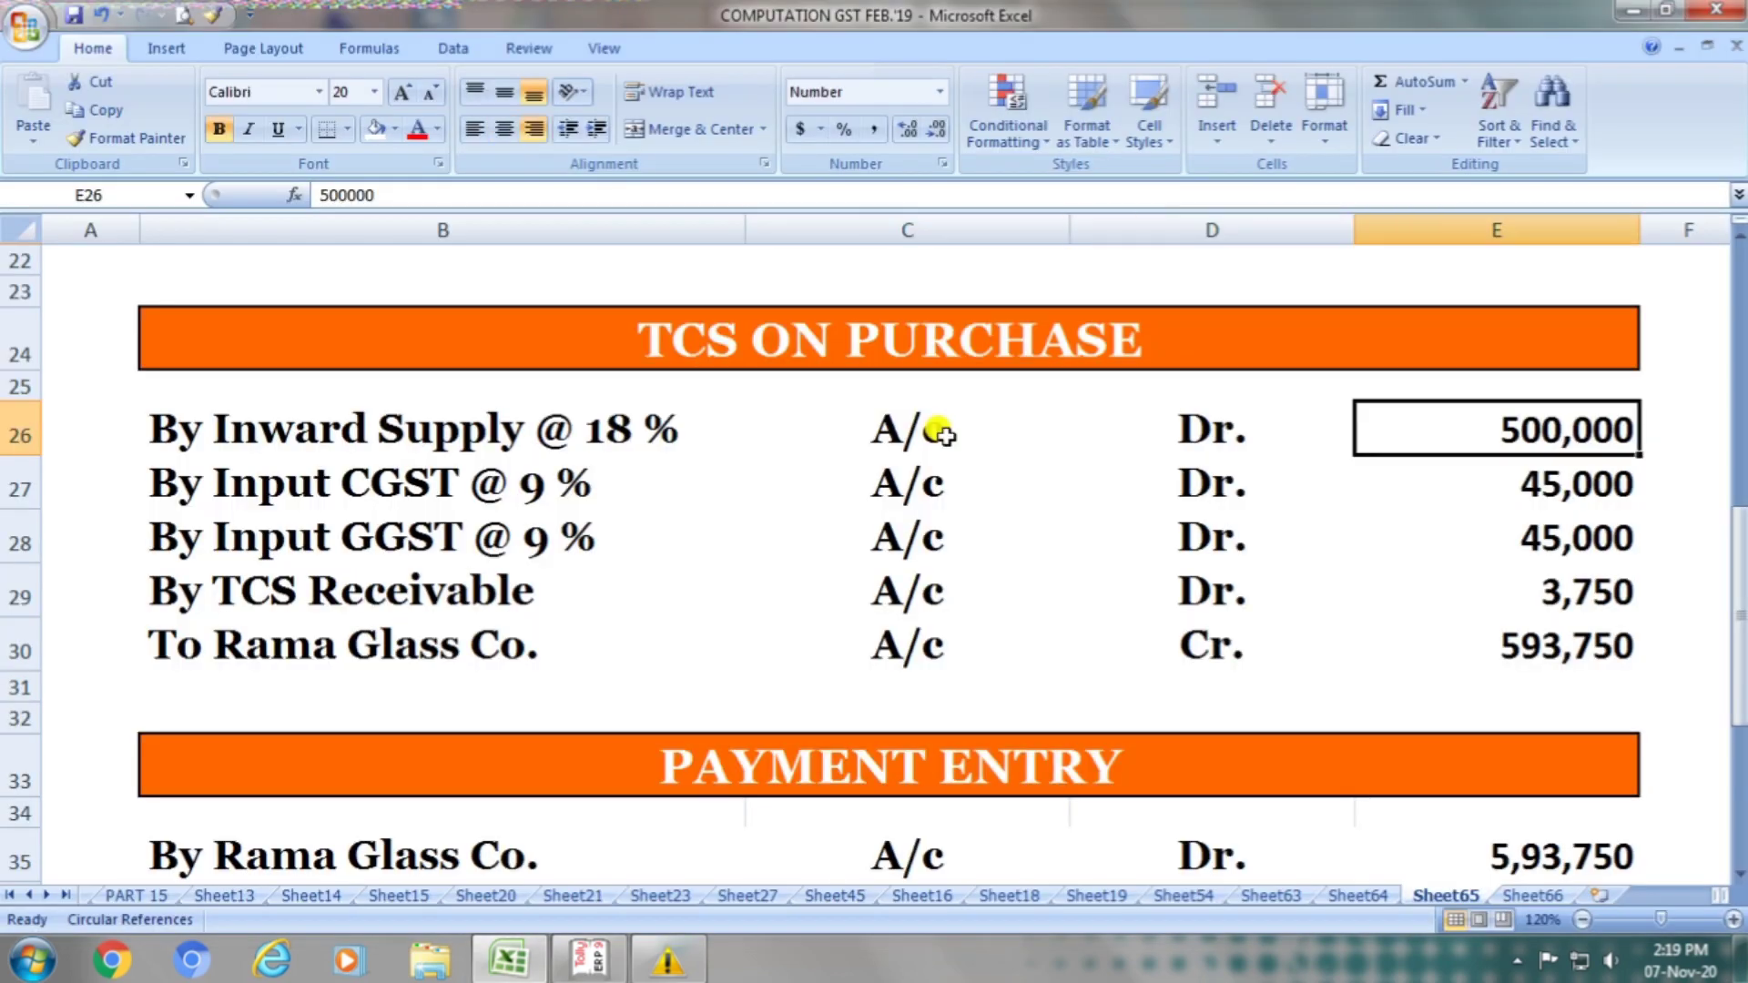
pyautogui.hotkey('alt', 'Tab')
pyautogui.write('5,00,000')
pyautogui.press('Return')
# Step: Check the Input CGST line in the Excel TCS ON PURCHASE entry and choose INPUT CGST @ 9 % as the next debit ledger in Tally
pyautogui.hotkey('alt', 'Tab')
pyautogui.click(314, 492)
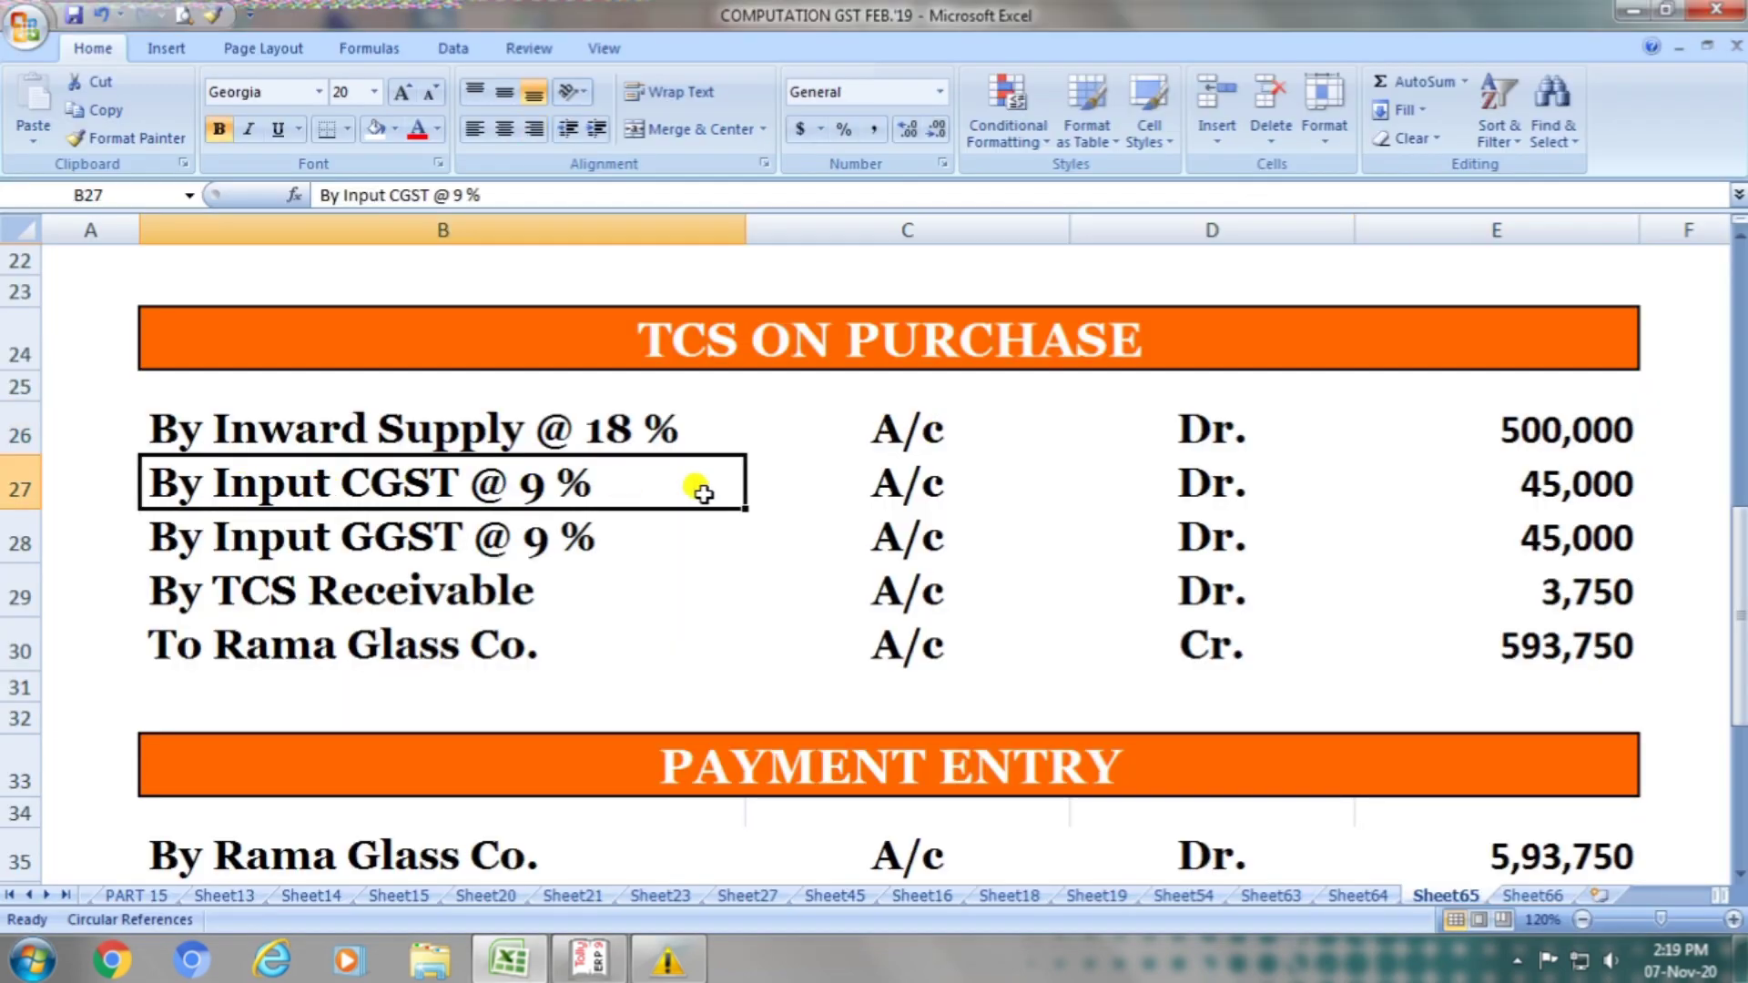
pyautogui.click(888, 482)
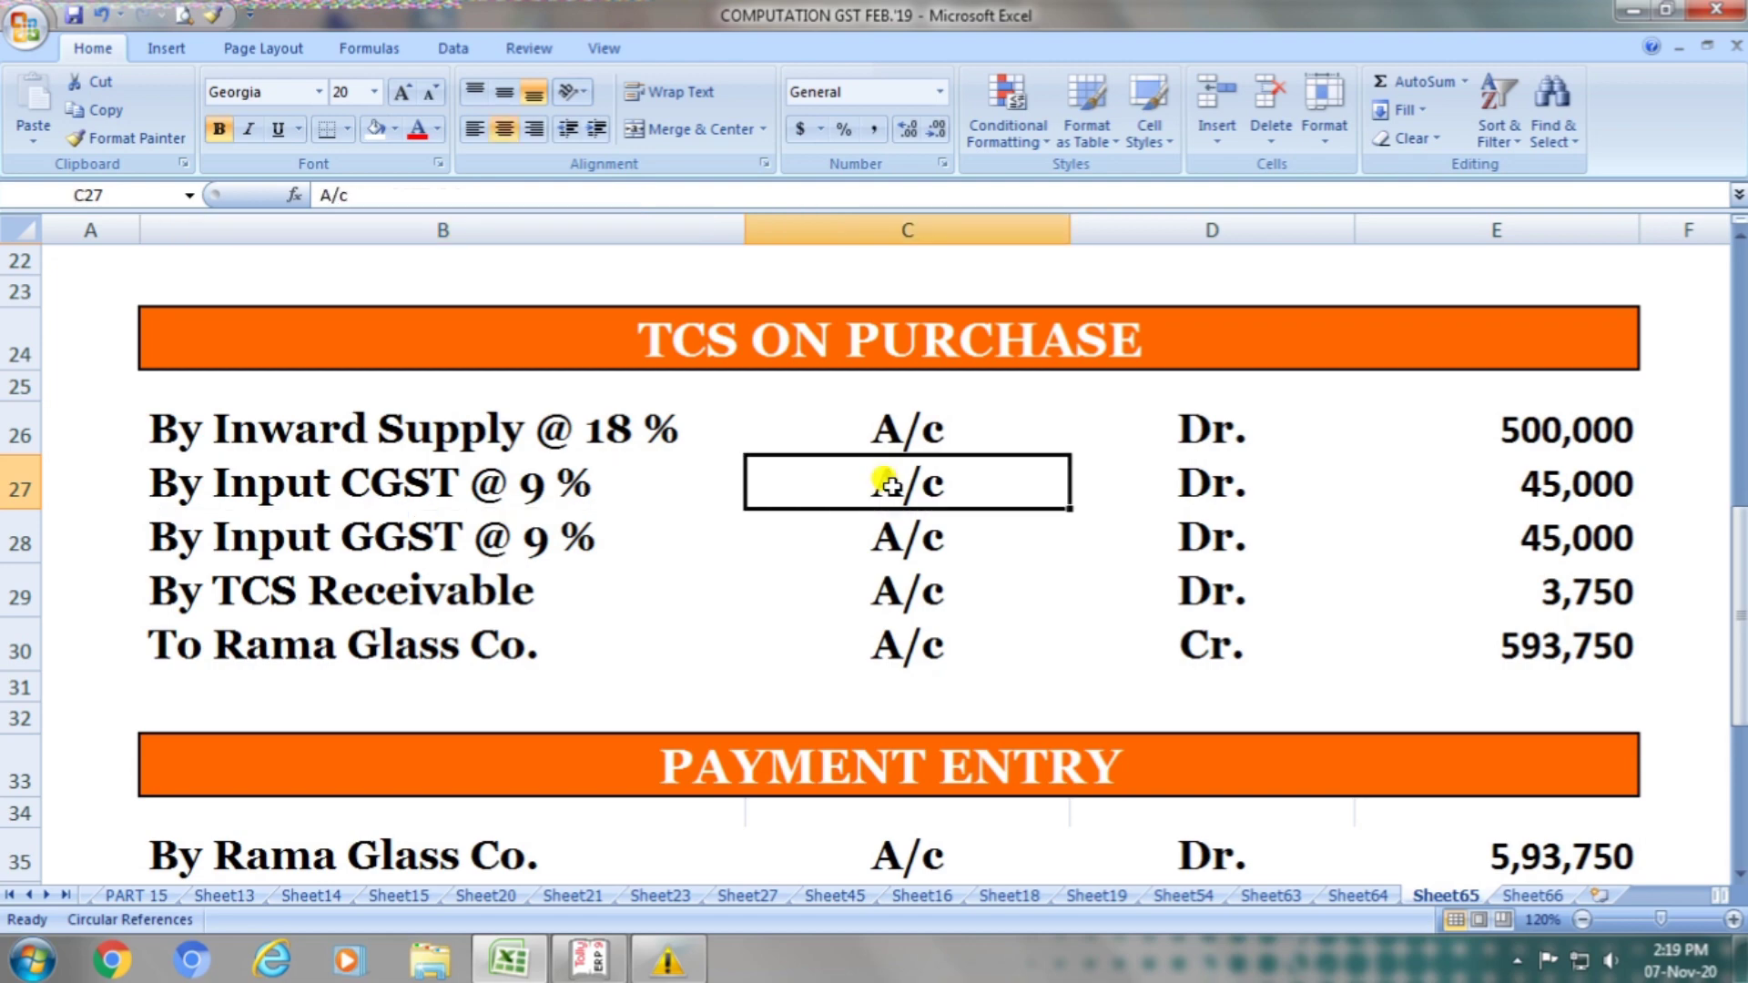
pyautogui.click(1133, 472)
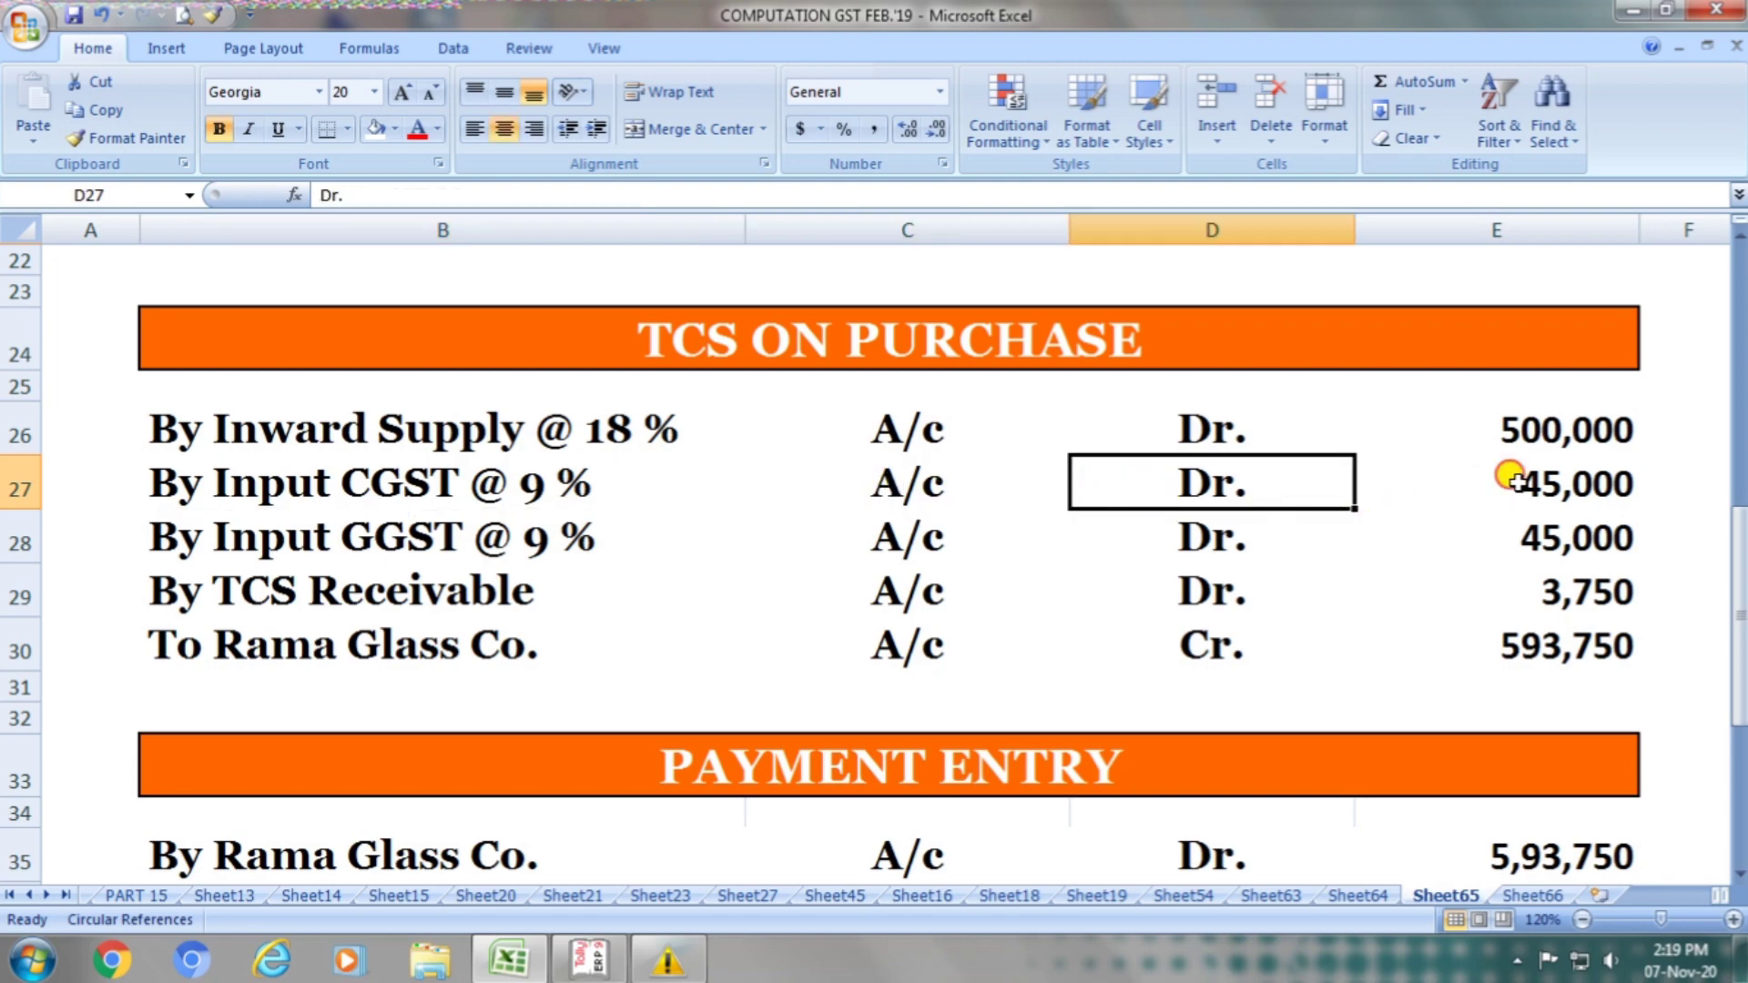
pyautogui.click(1484, 492)
pyautogui.hotkey('alt', 'Tab')
pyautogui.write('I')
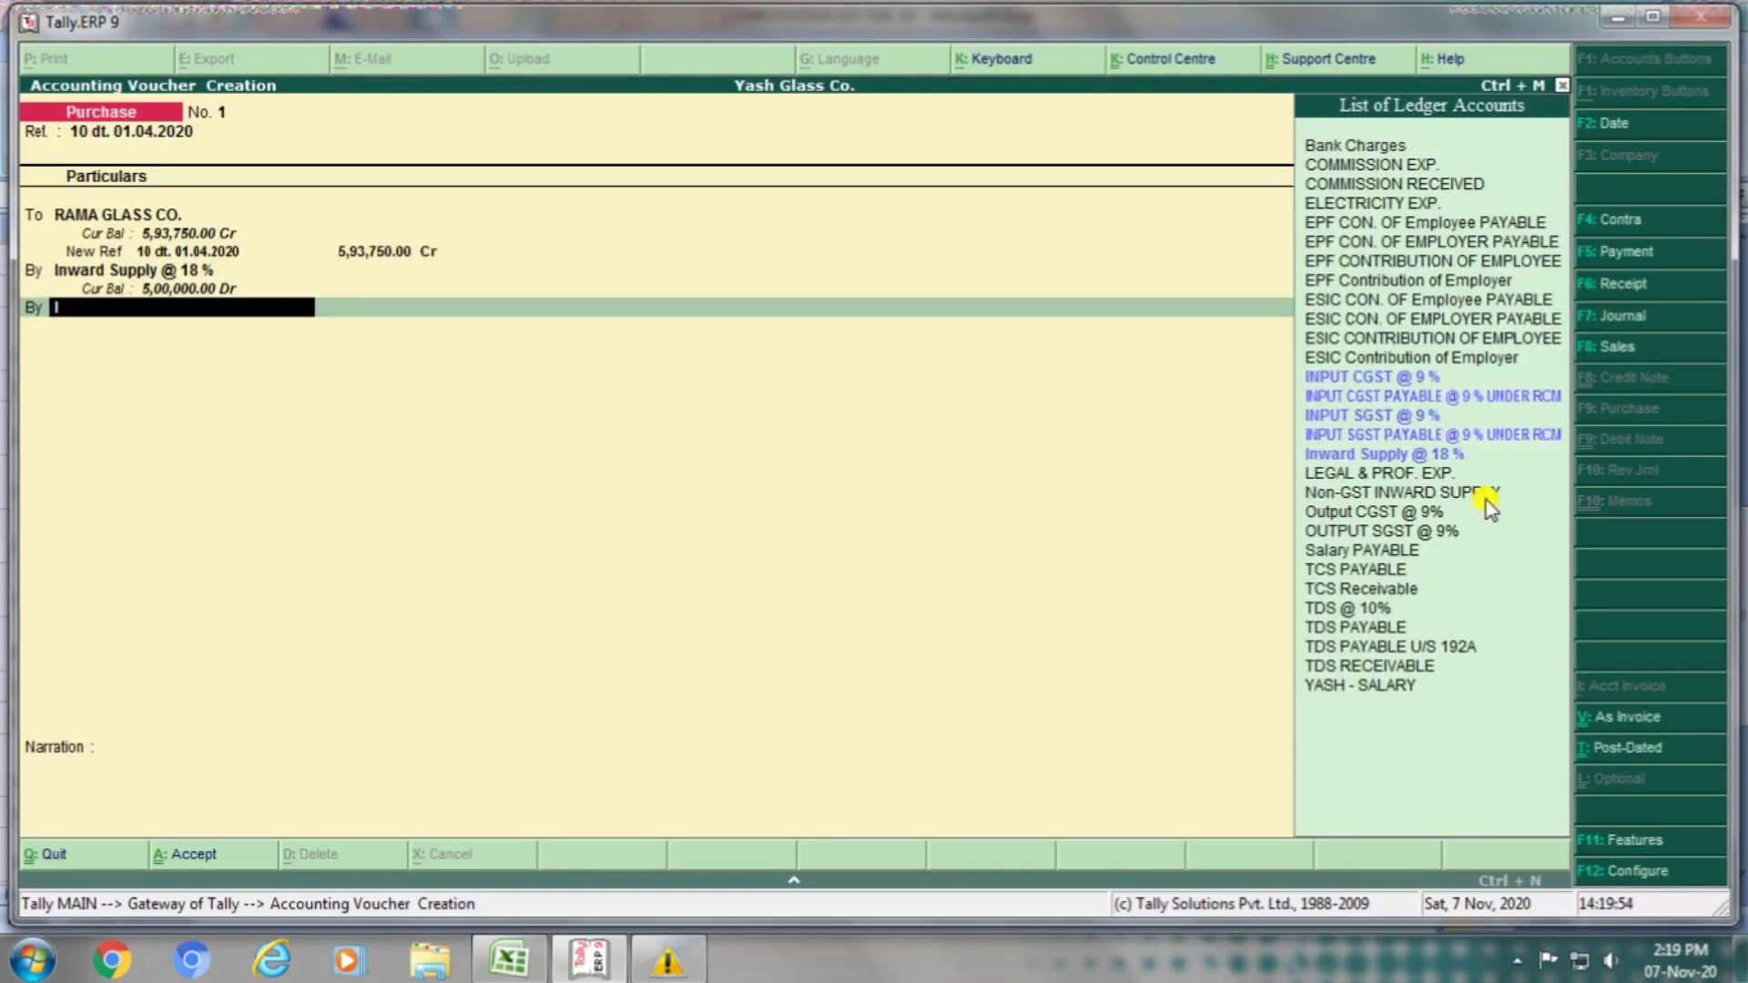
pyautogui.write('nput')
pyautogui.press('Down')
pyautogui.press('Up')
pyautogui.press('Return')
# Step: Recheck the Input CGST amount in Excel and debit 45000 to INPUT CGST @ 9 % in Tally's purchase voucher
pyautogui.hotkey('alt', 'Tab')
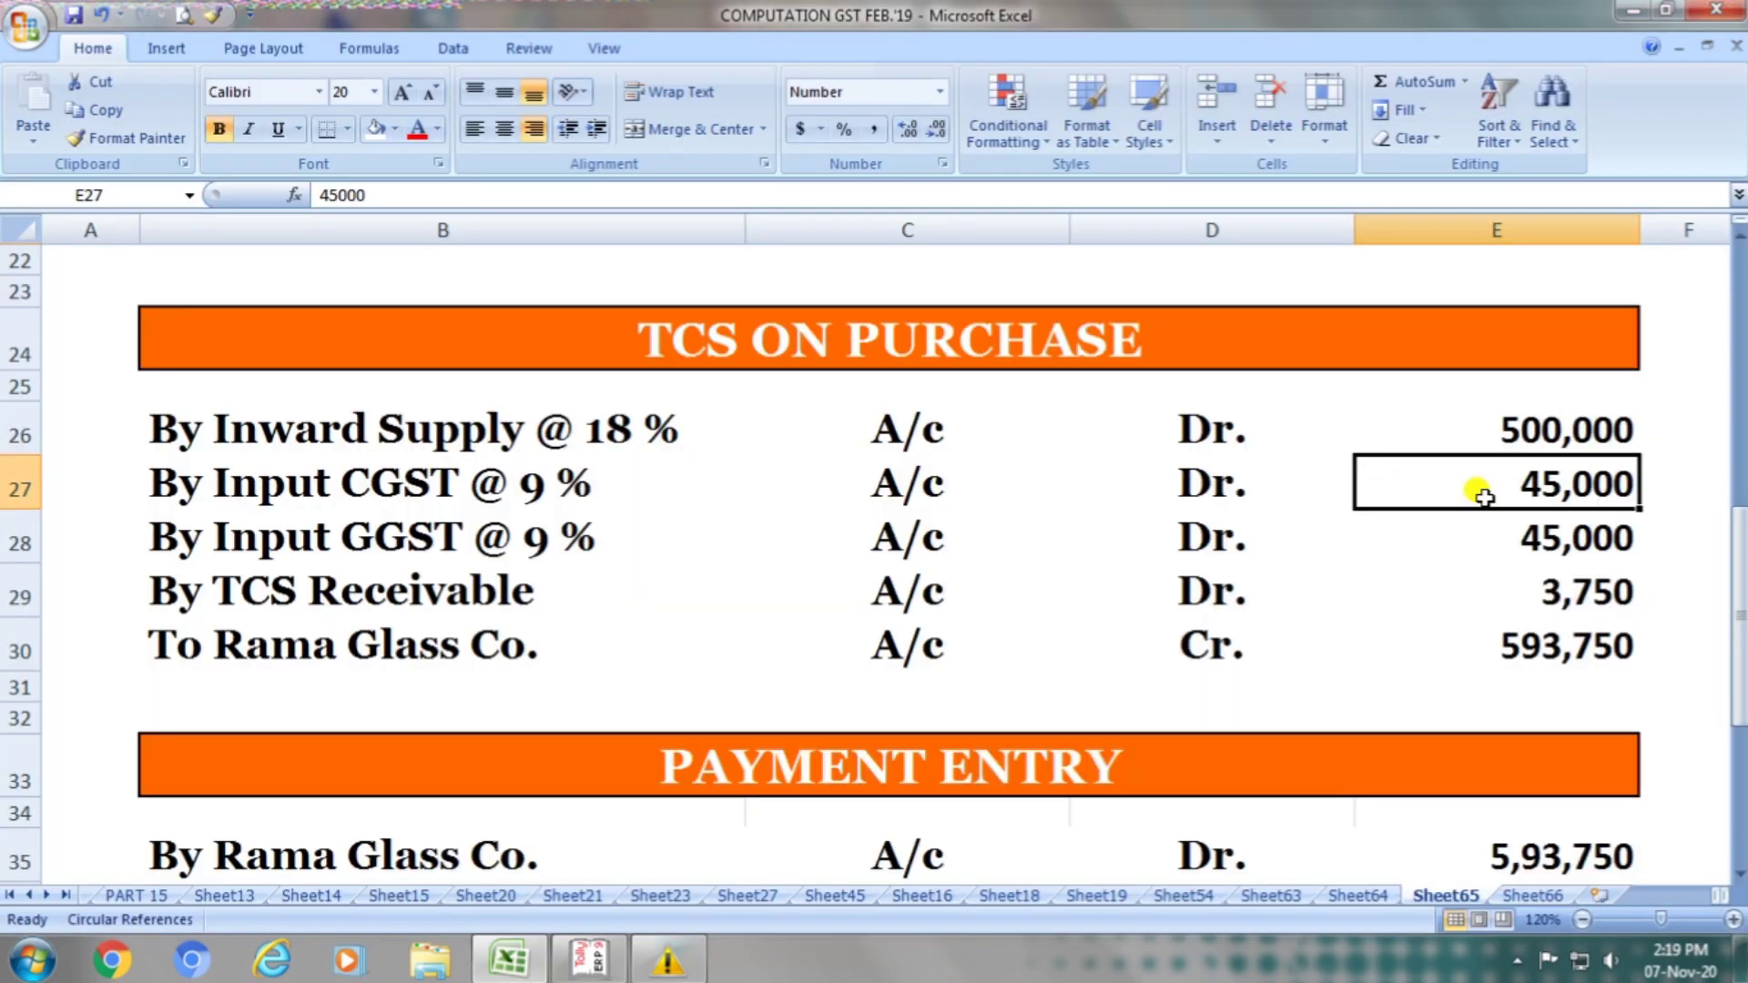
pyautogui.hotkey('alt', 'Tab')
pyautogui.write('45000')
pyautogui.press('Return')
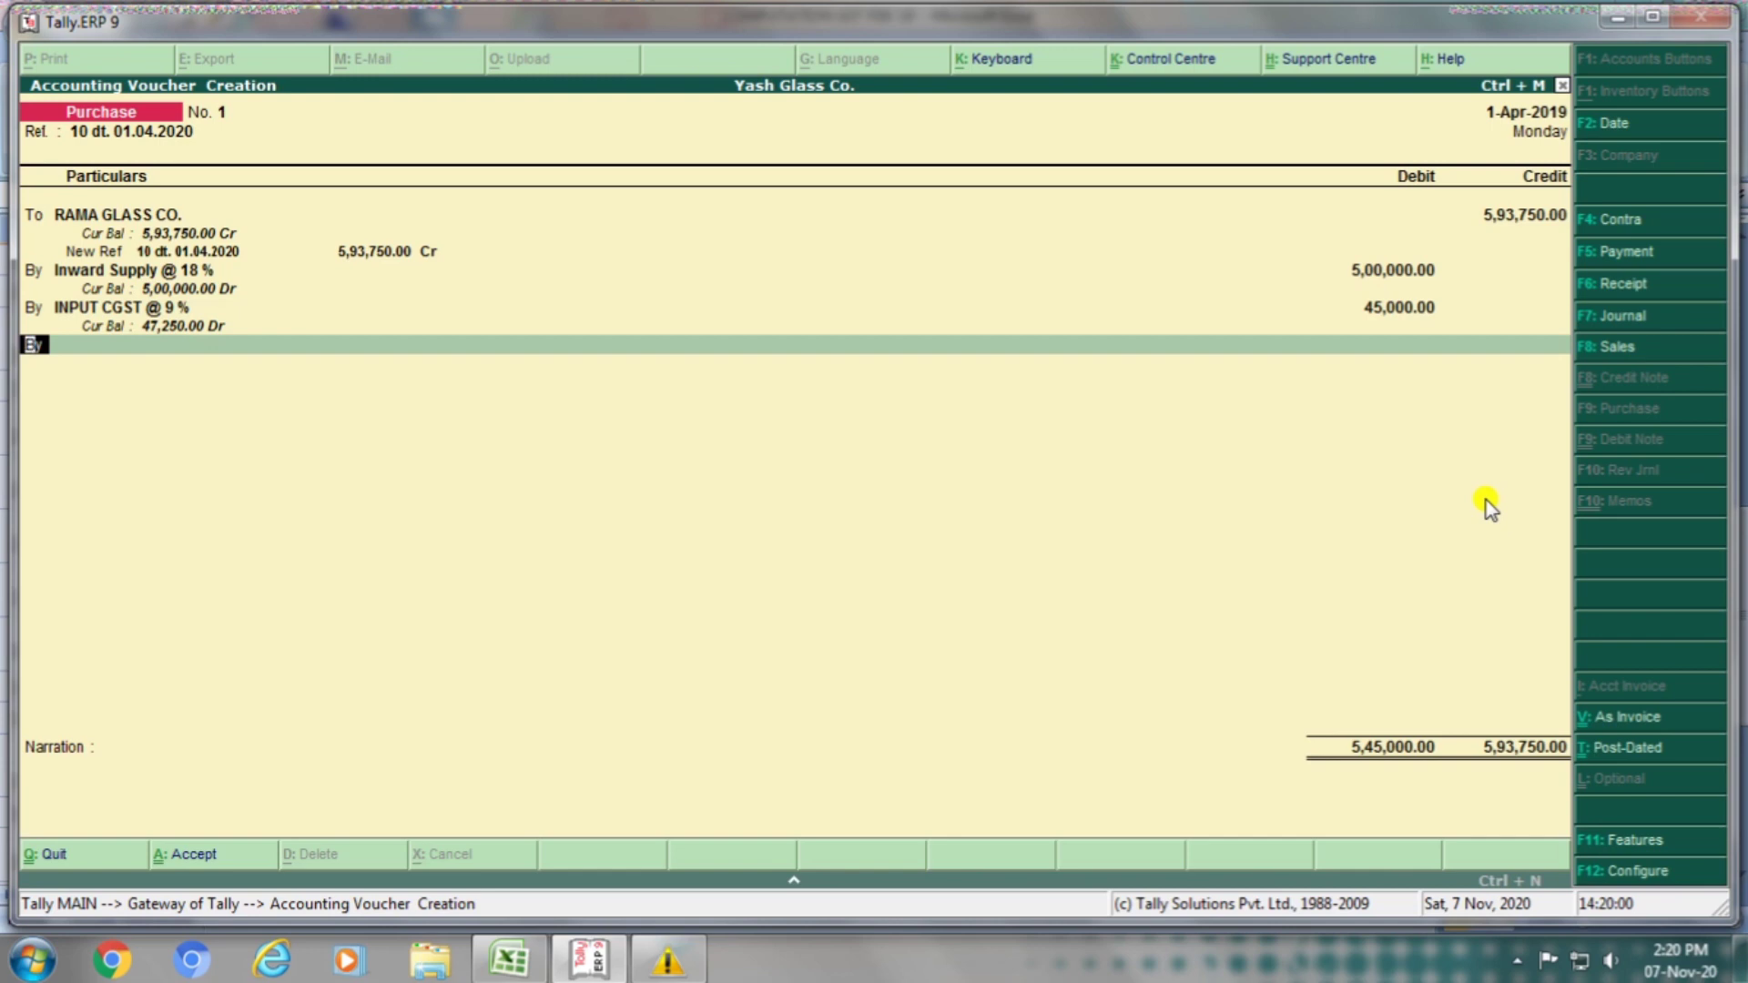
# Step: Switch to Excel and review the account, Dr. mark and amount on the Input GGST @ 9 % line
pyautogui.hotkey('alt', 'Tab')
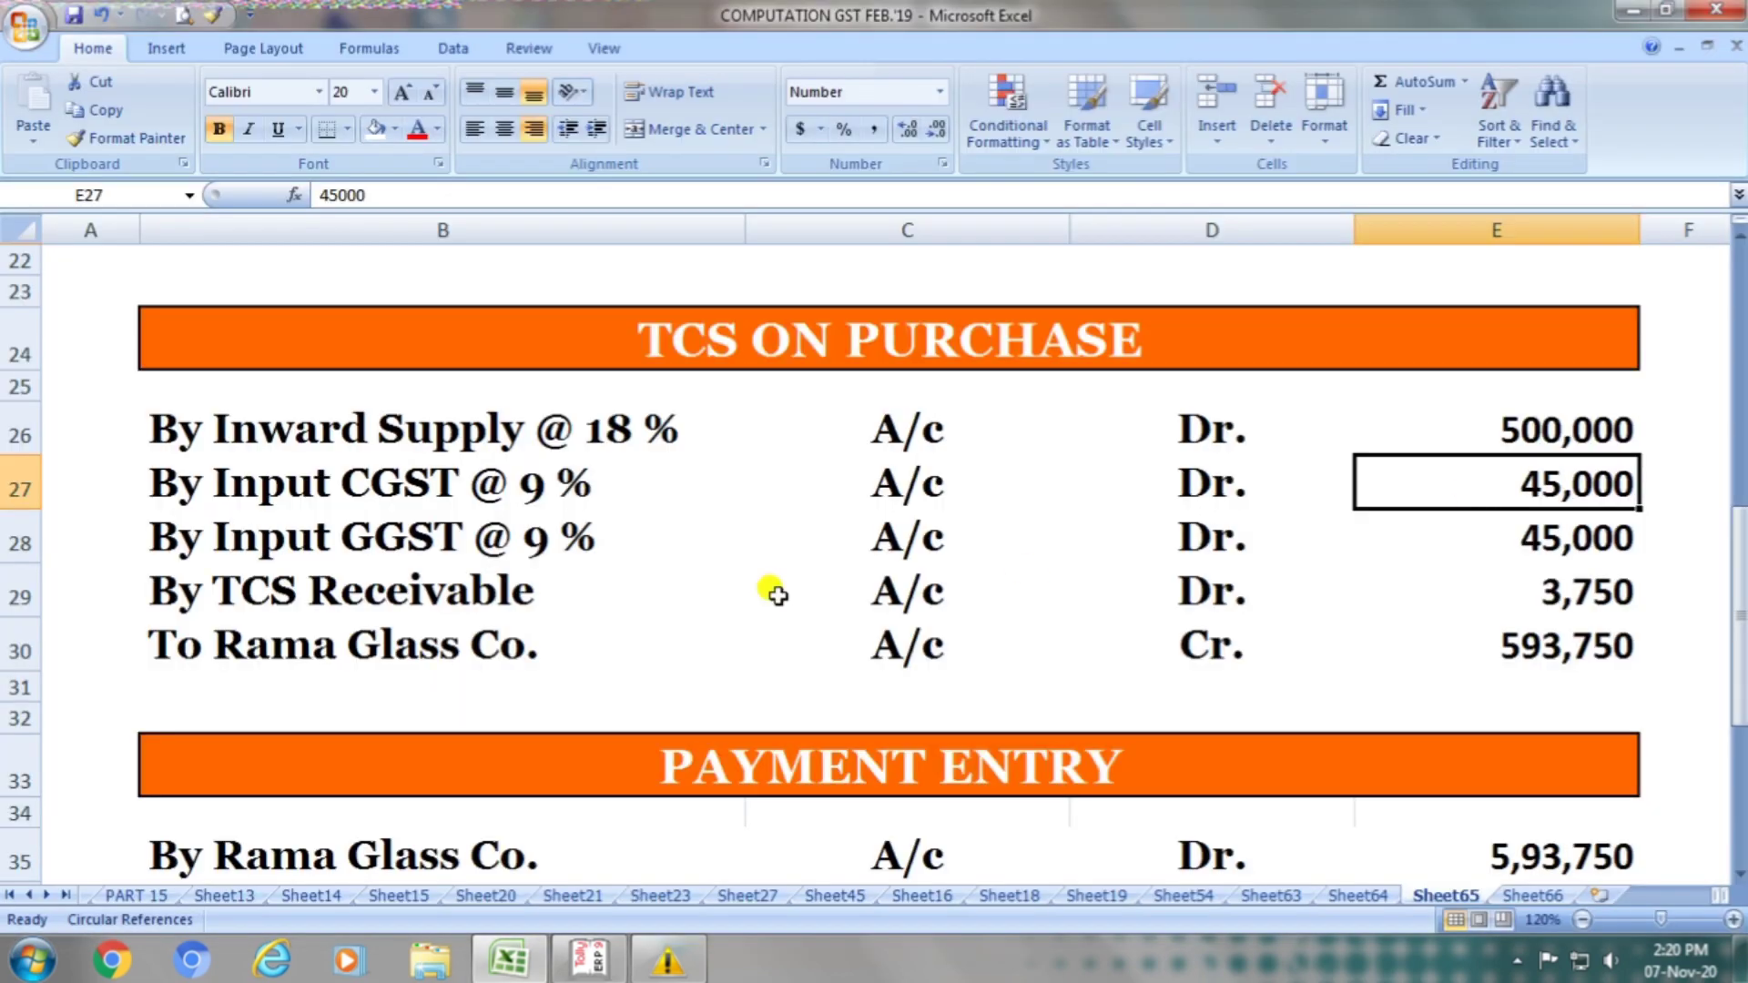
pyautogui.click(305, 547)
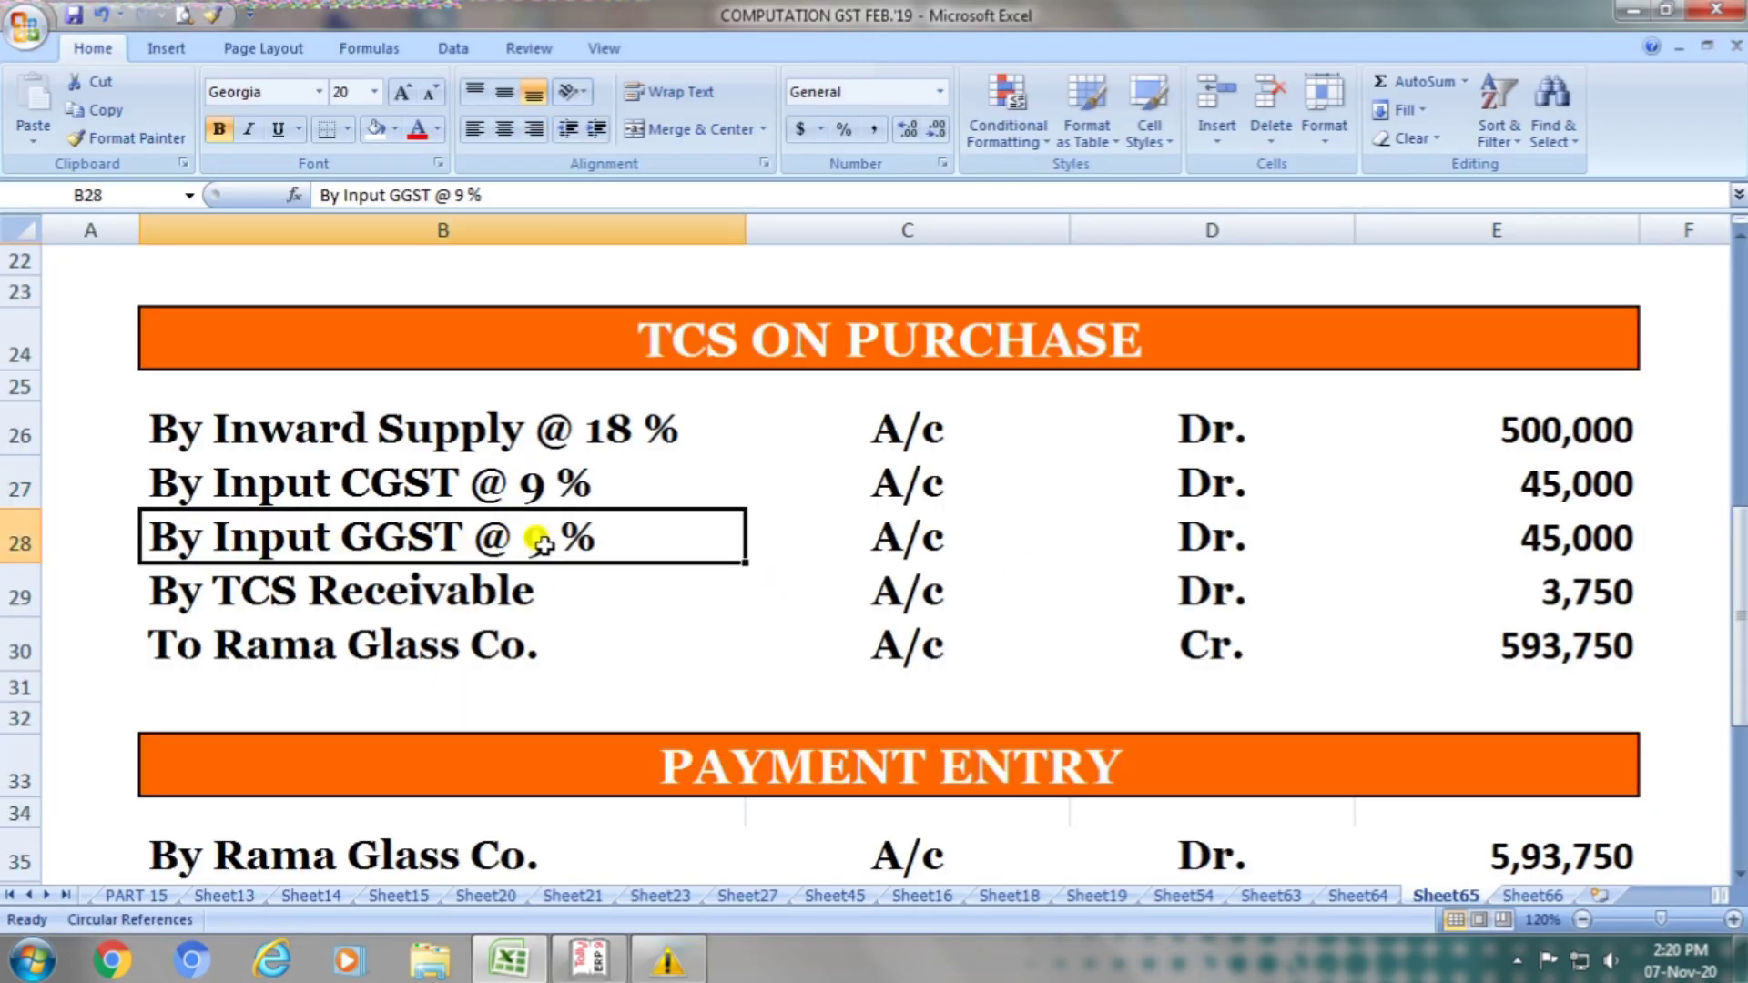
pyautogui.click(897, 543)
pyautogui.click(1215, 559)
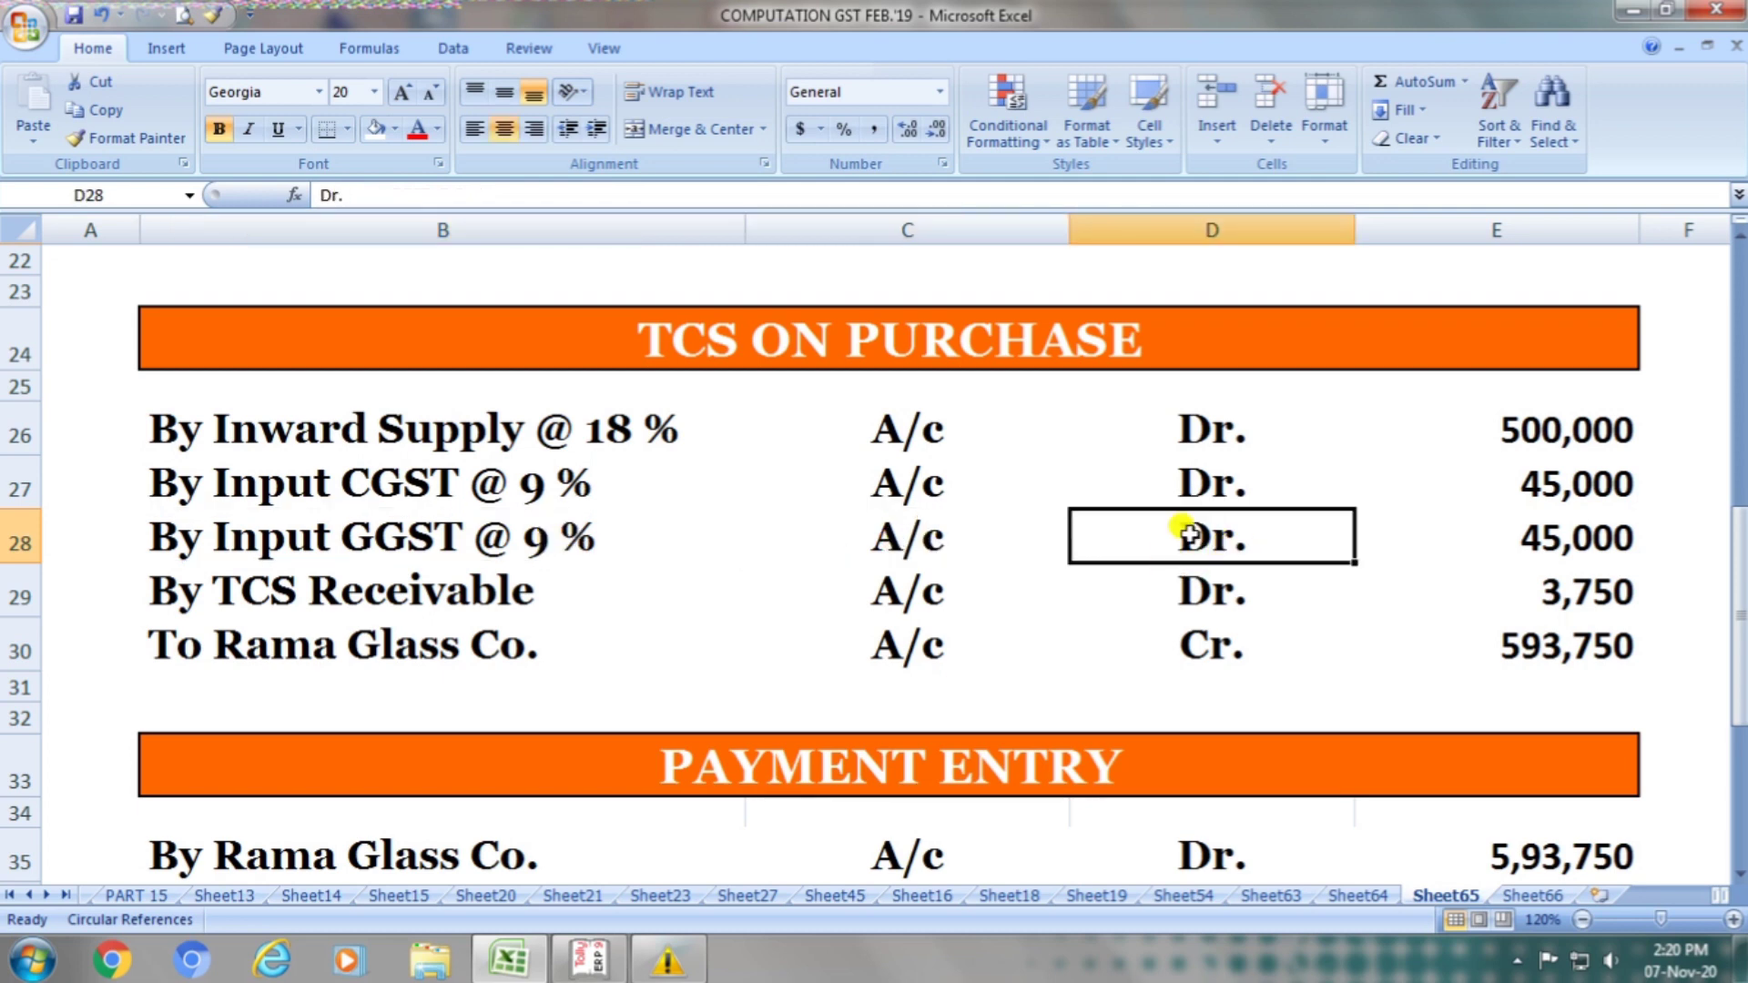
pyautogui.click(1507, 544)
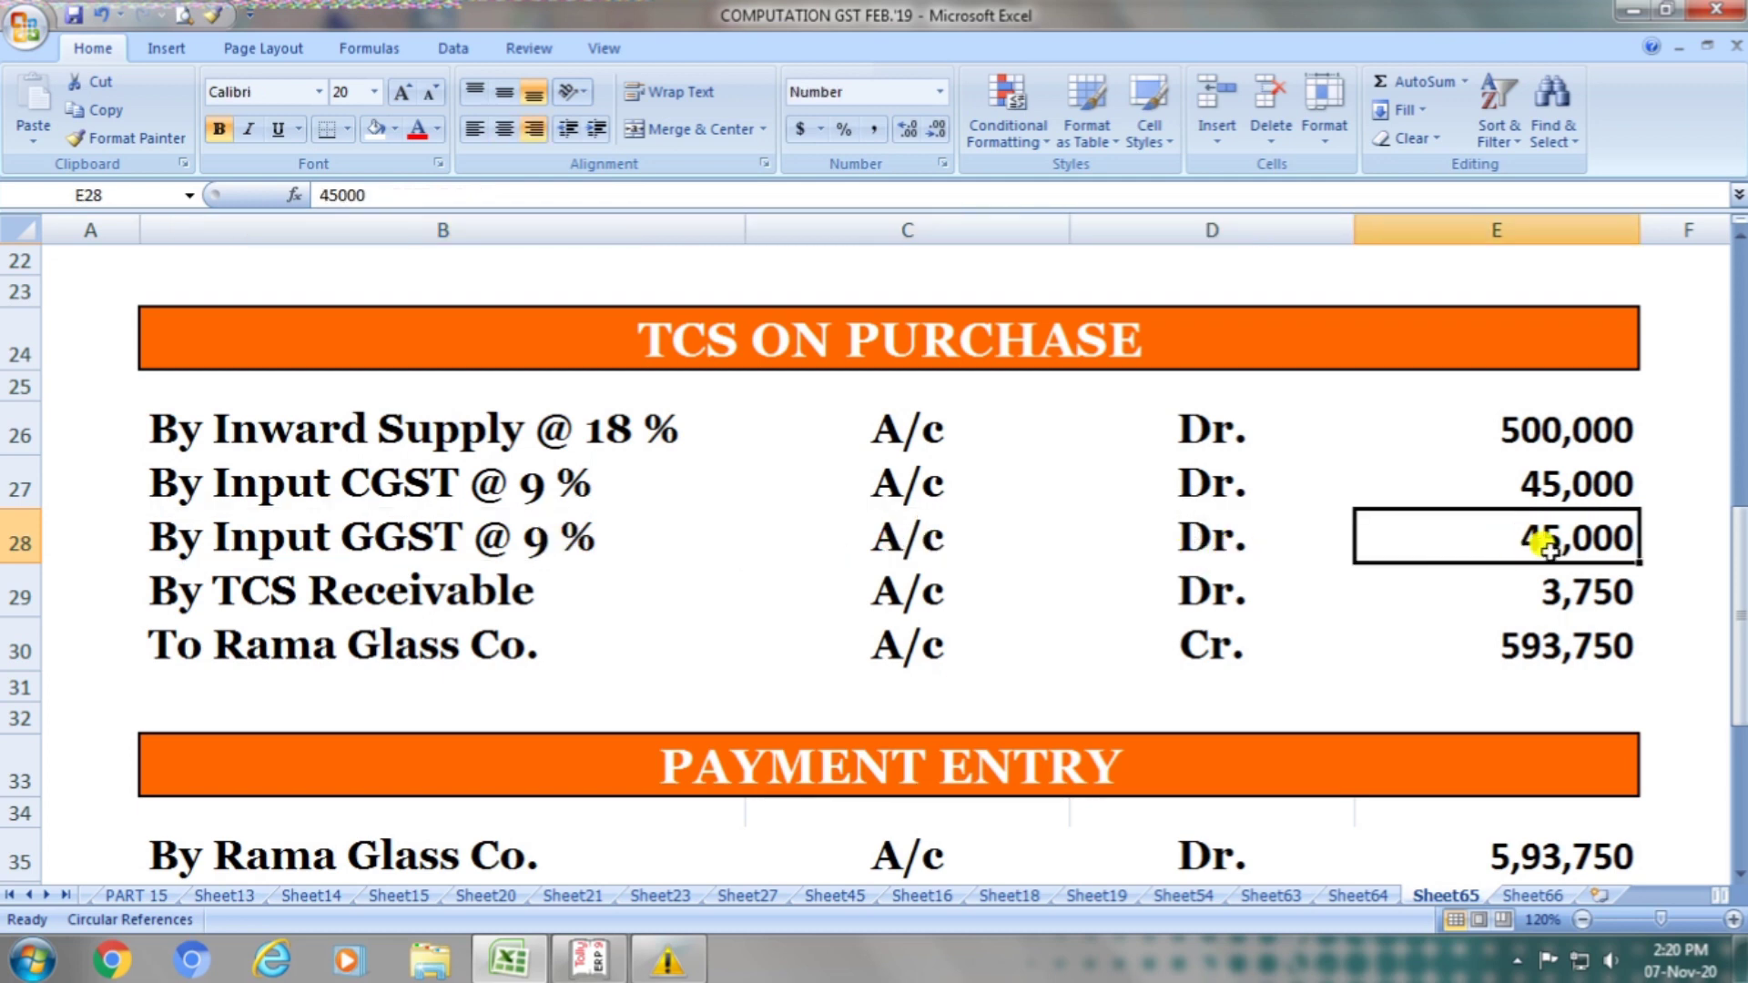
# Step: Switch to Tally and debit 45000 to INPUT SGST @ 9 % in the purchase voucher
pyautogui.hotkey('alt', 'Tab')
pyautogui.press('Return')
pyautogui.write('Input')
pyautogui.press('Up')
pyautogui.press('Return')
pyautogui.write('45000')
pyautogui.press('Return')
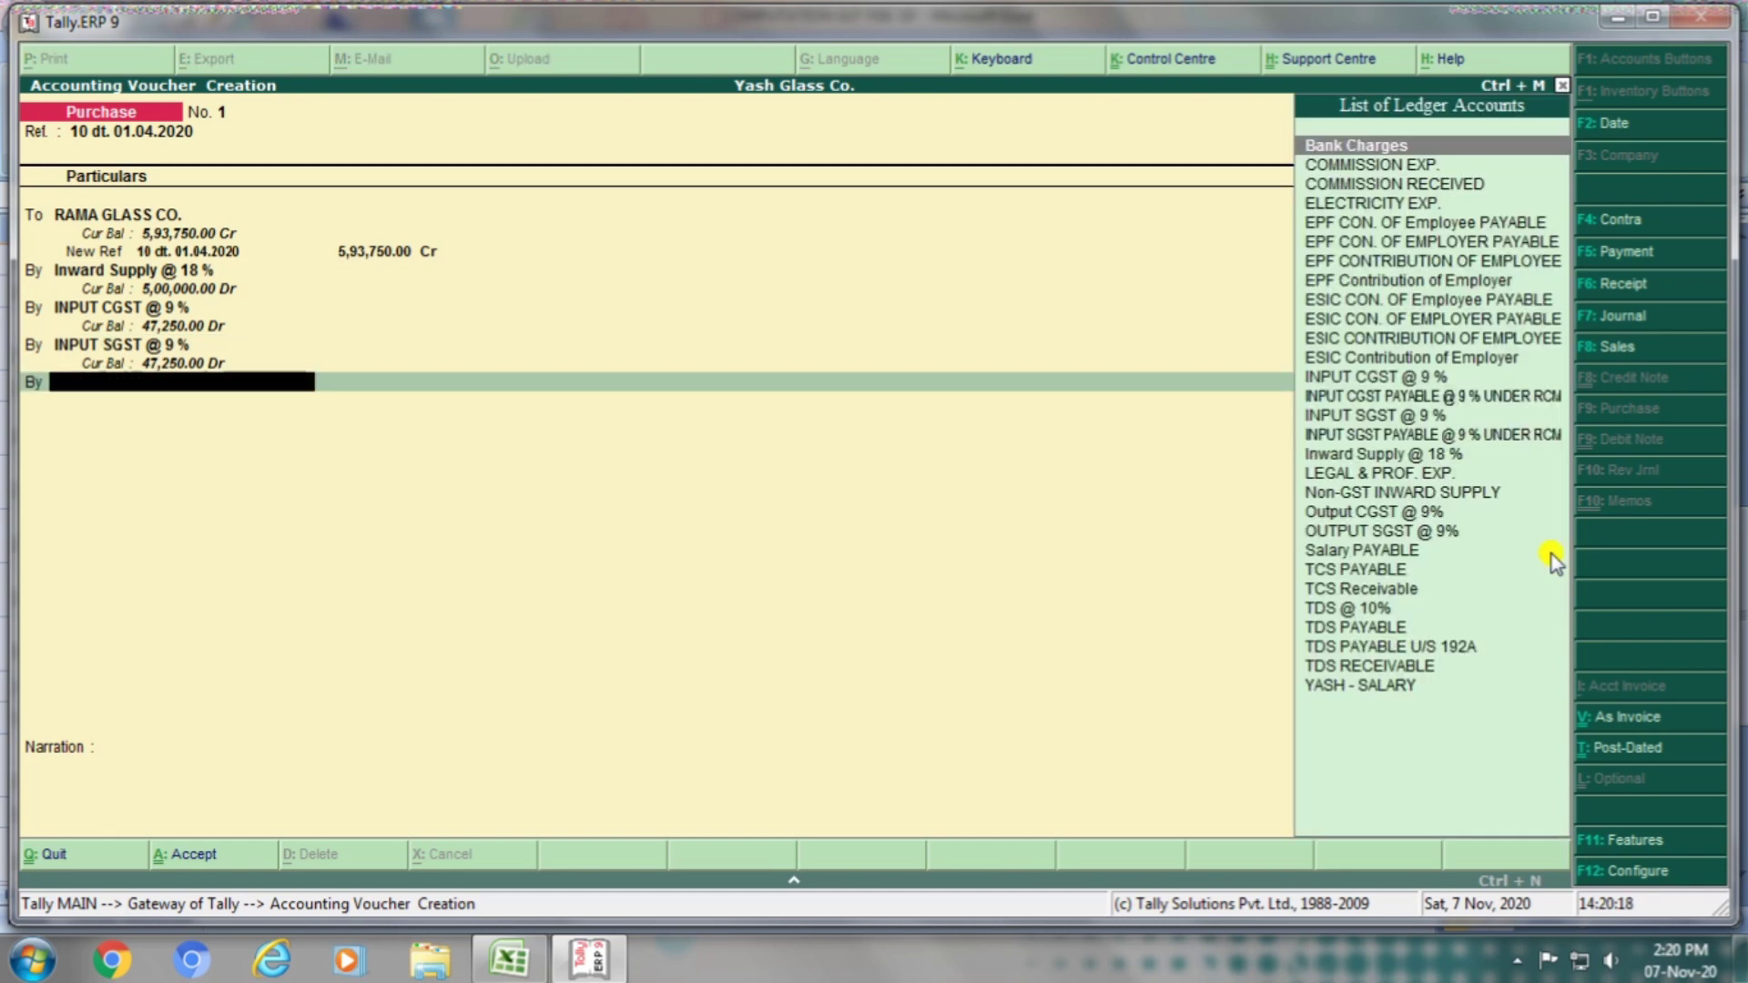
# Step: Switch to Excel and review the account, Dr. mark and amount on the TCS Receivable line
pyautogui.hotkey('alt', 'Tab')
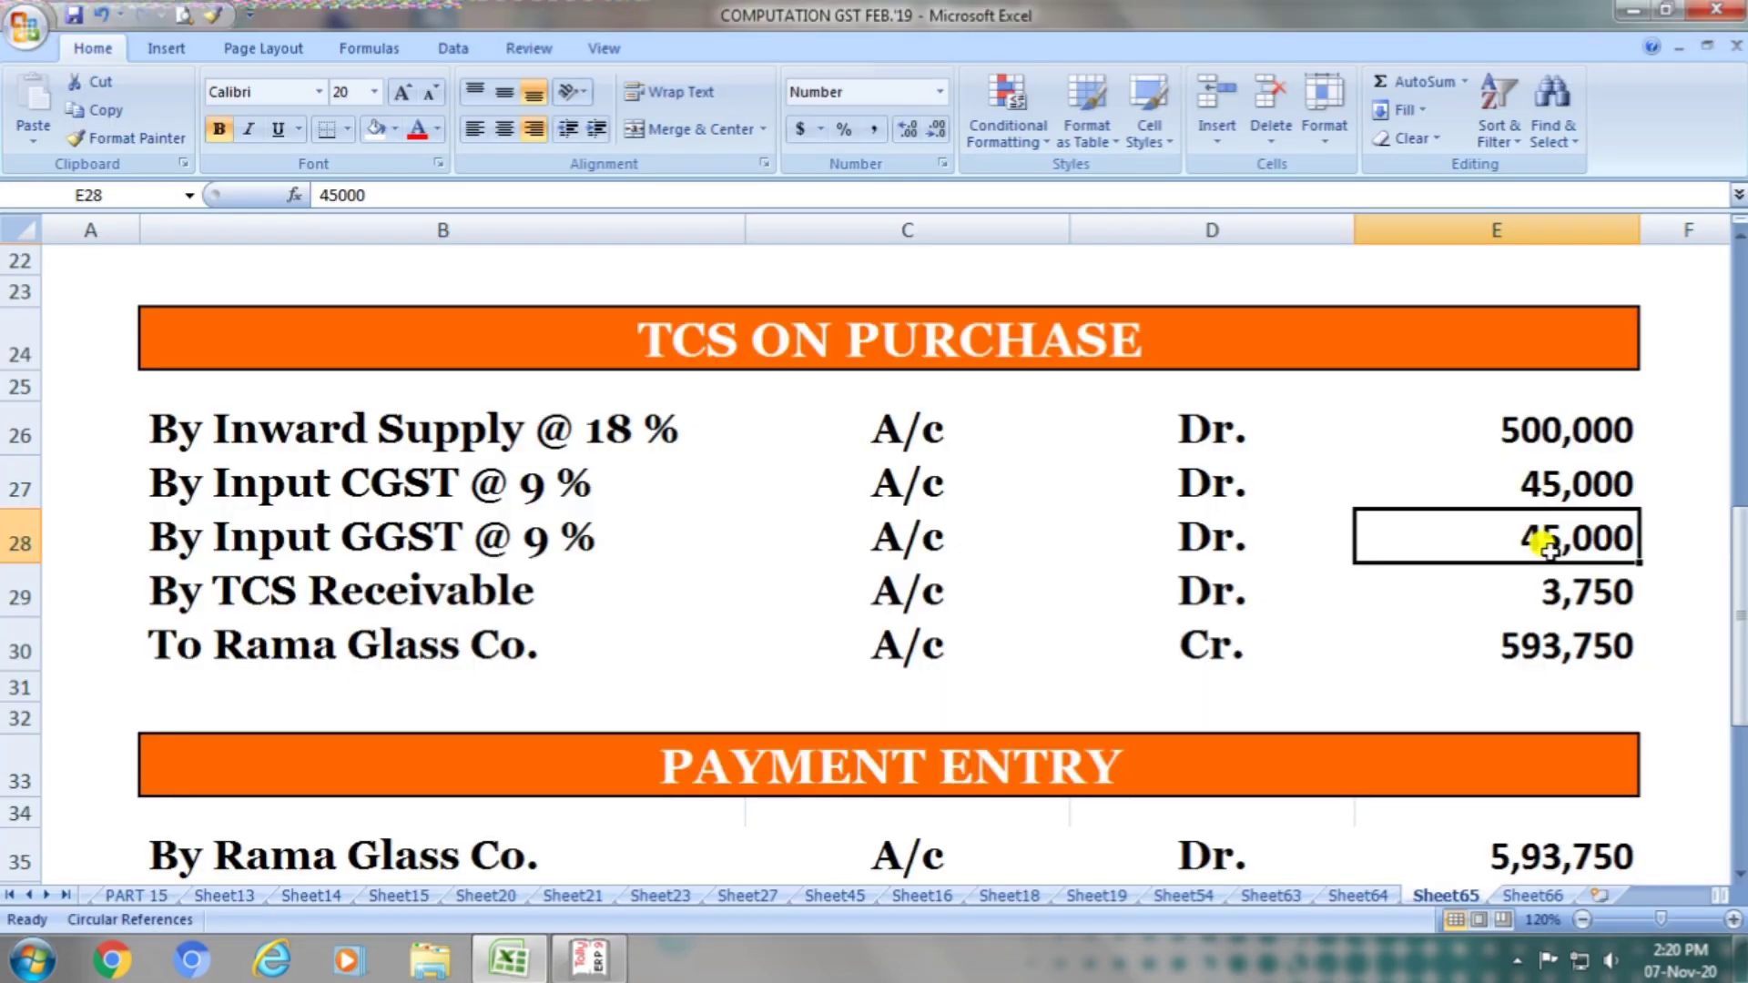
pyautogui.click(475, 596)
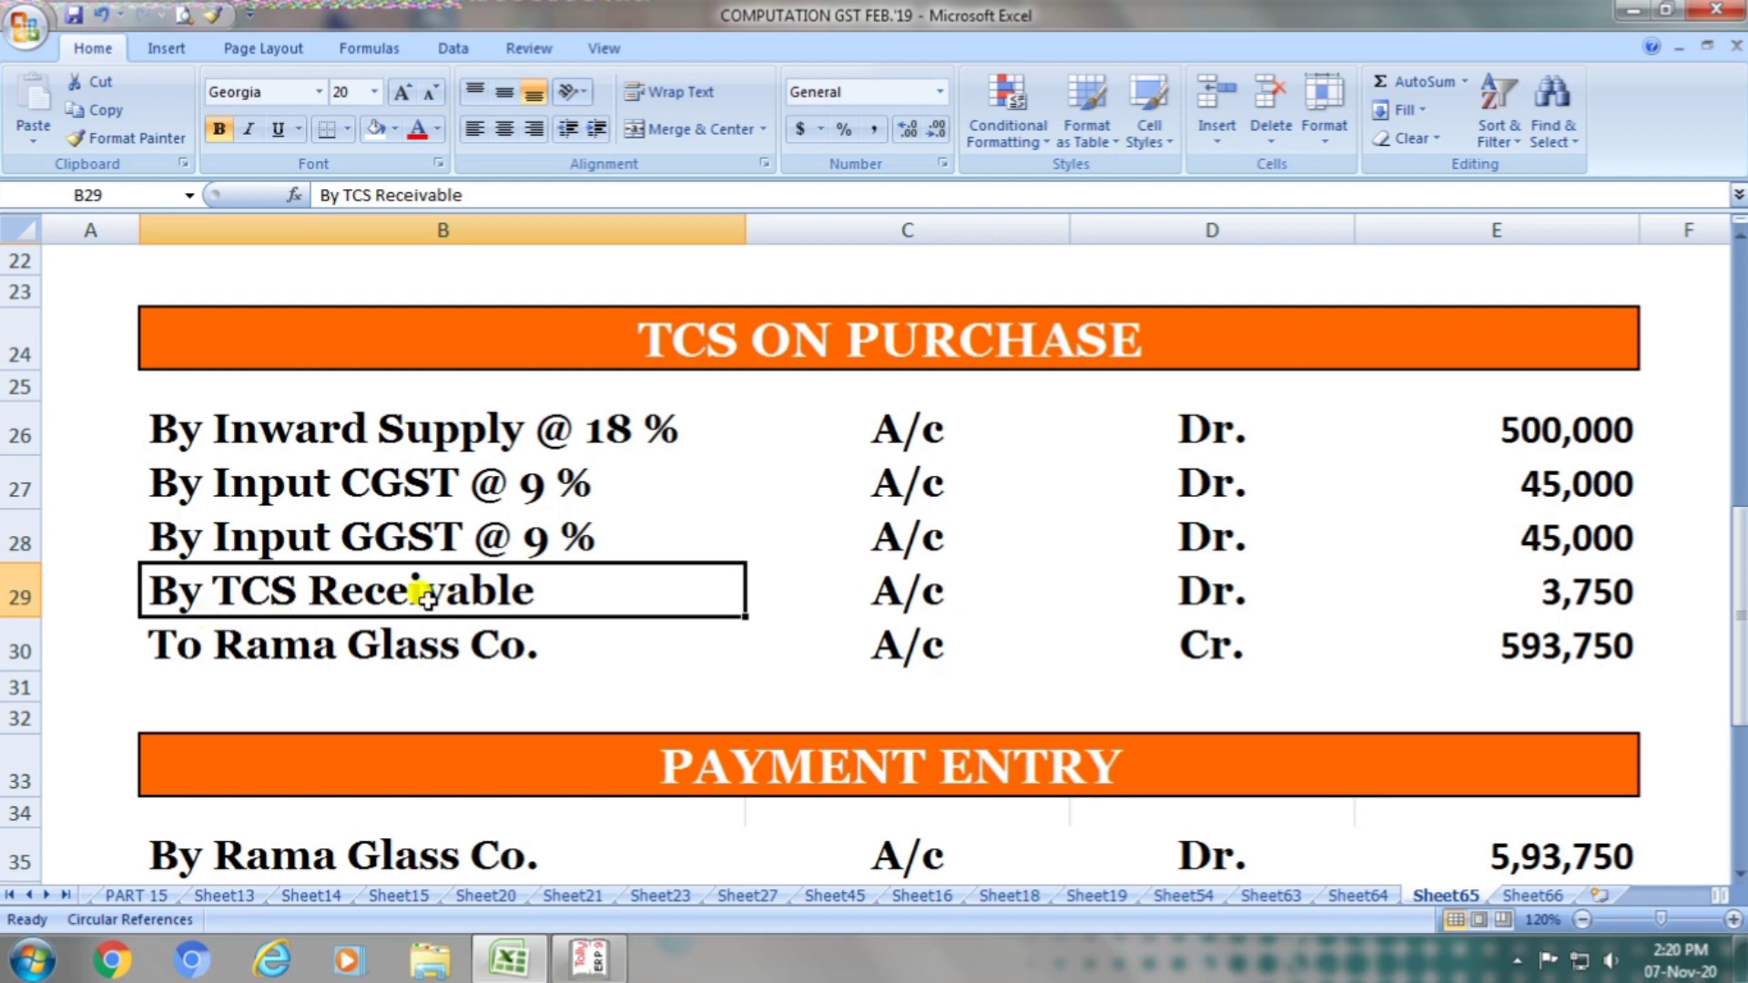
pyautogui.click(927, 624)
pyautogui.click(957, 591)
pyautogui.click(1188, 586)
pyautogui.click(1463, 586)
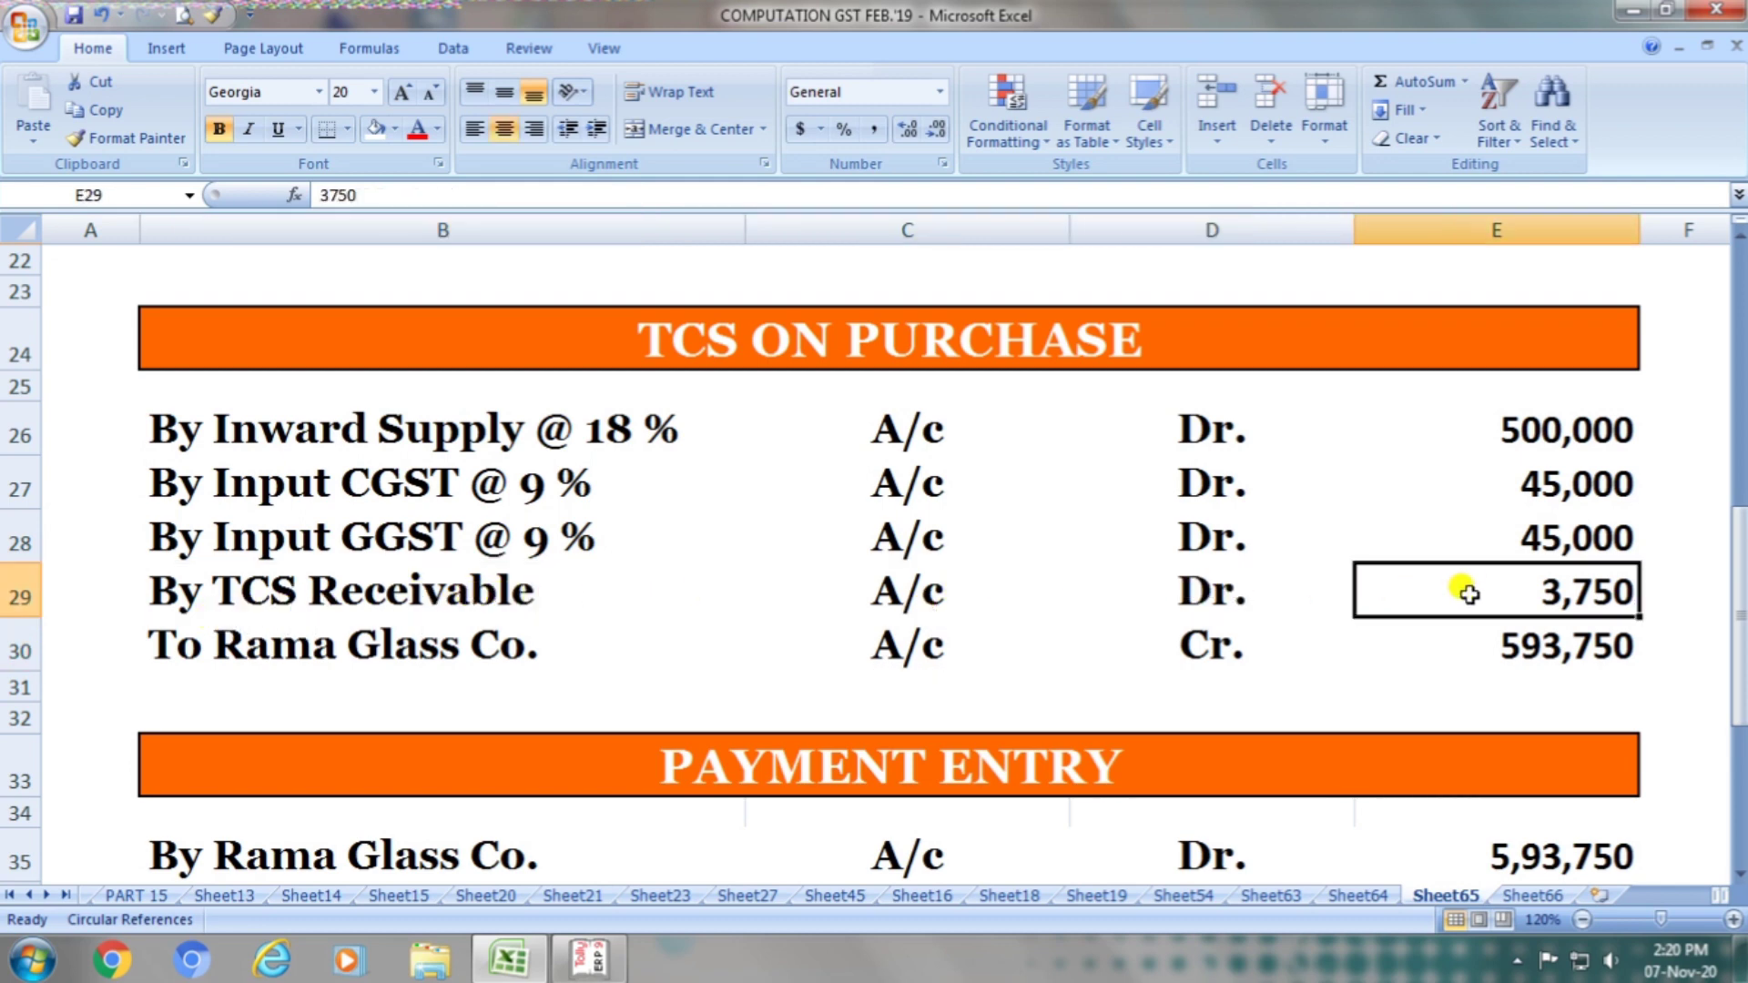
# Step: Switch to Tally and debit TCS Receivable with 3,750 in the purchase voucher
pyautogui.hotkey('alt', 'Tab')
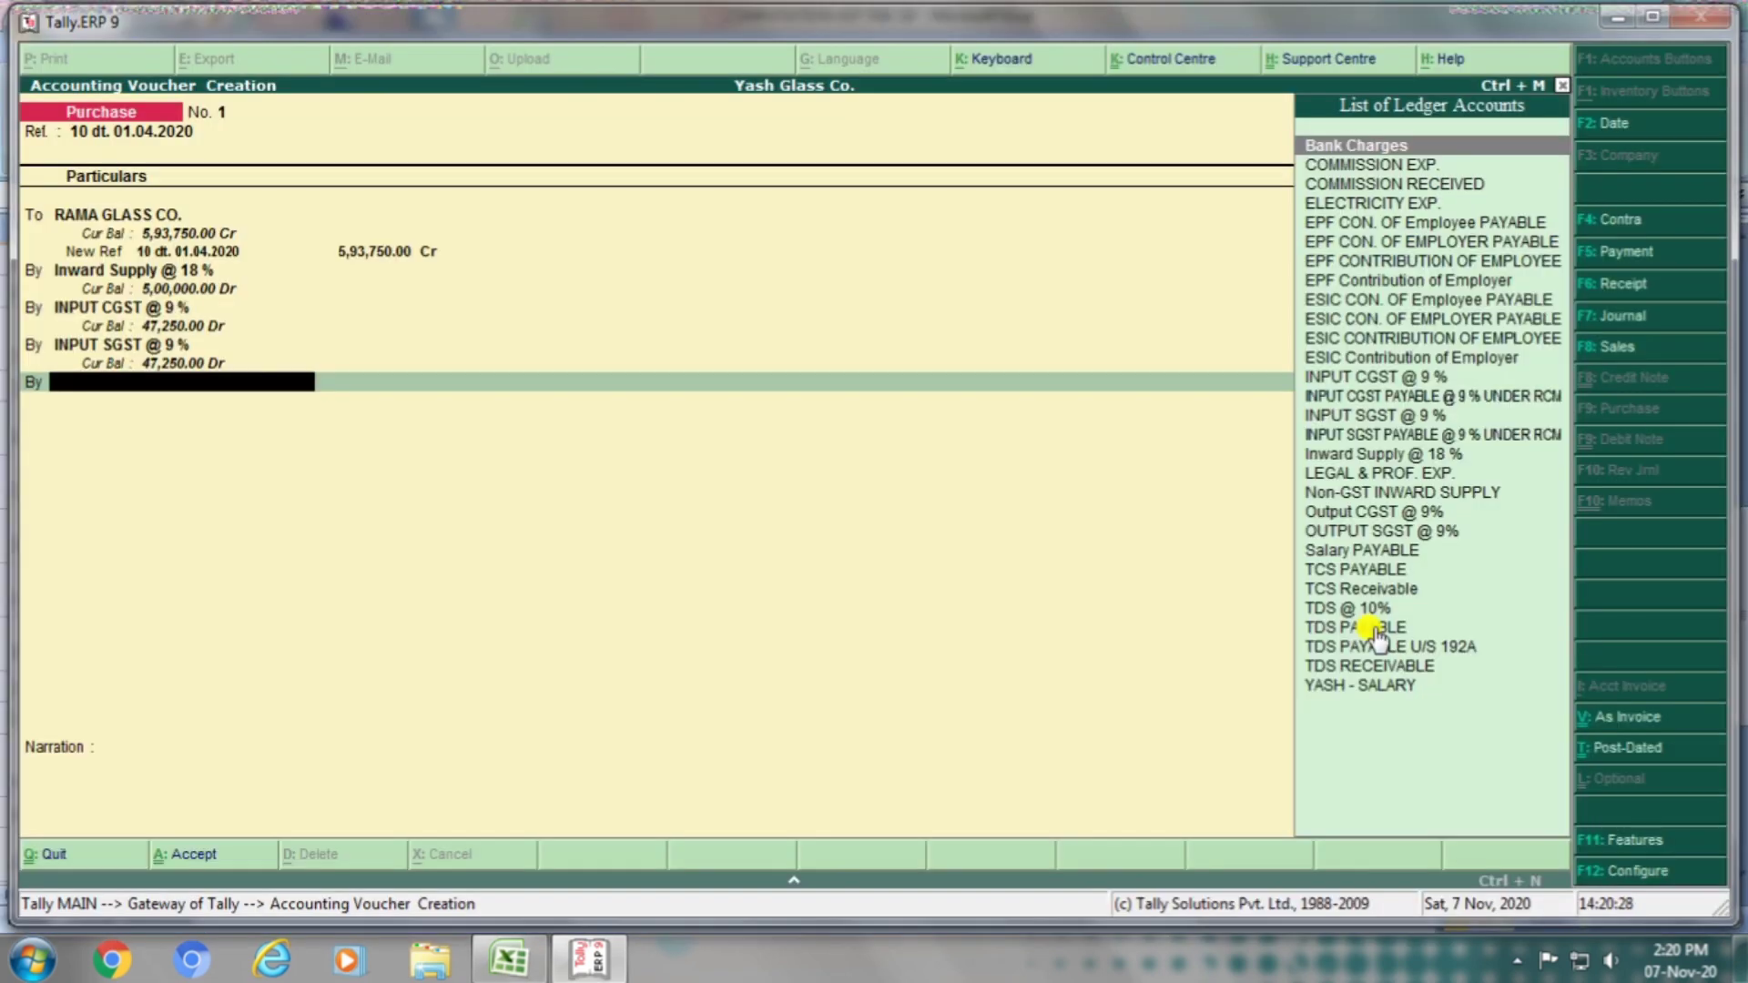
pyautogui.write('Tcs')
pyautogui.press('Down')
pyautogui.press('Return')
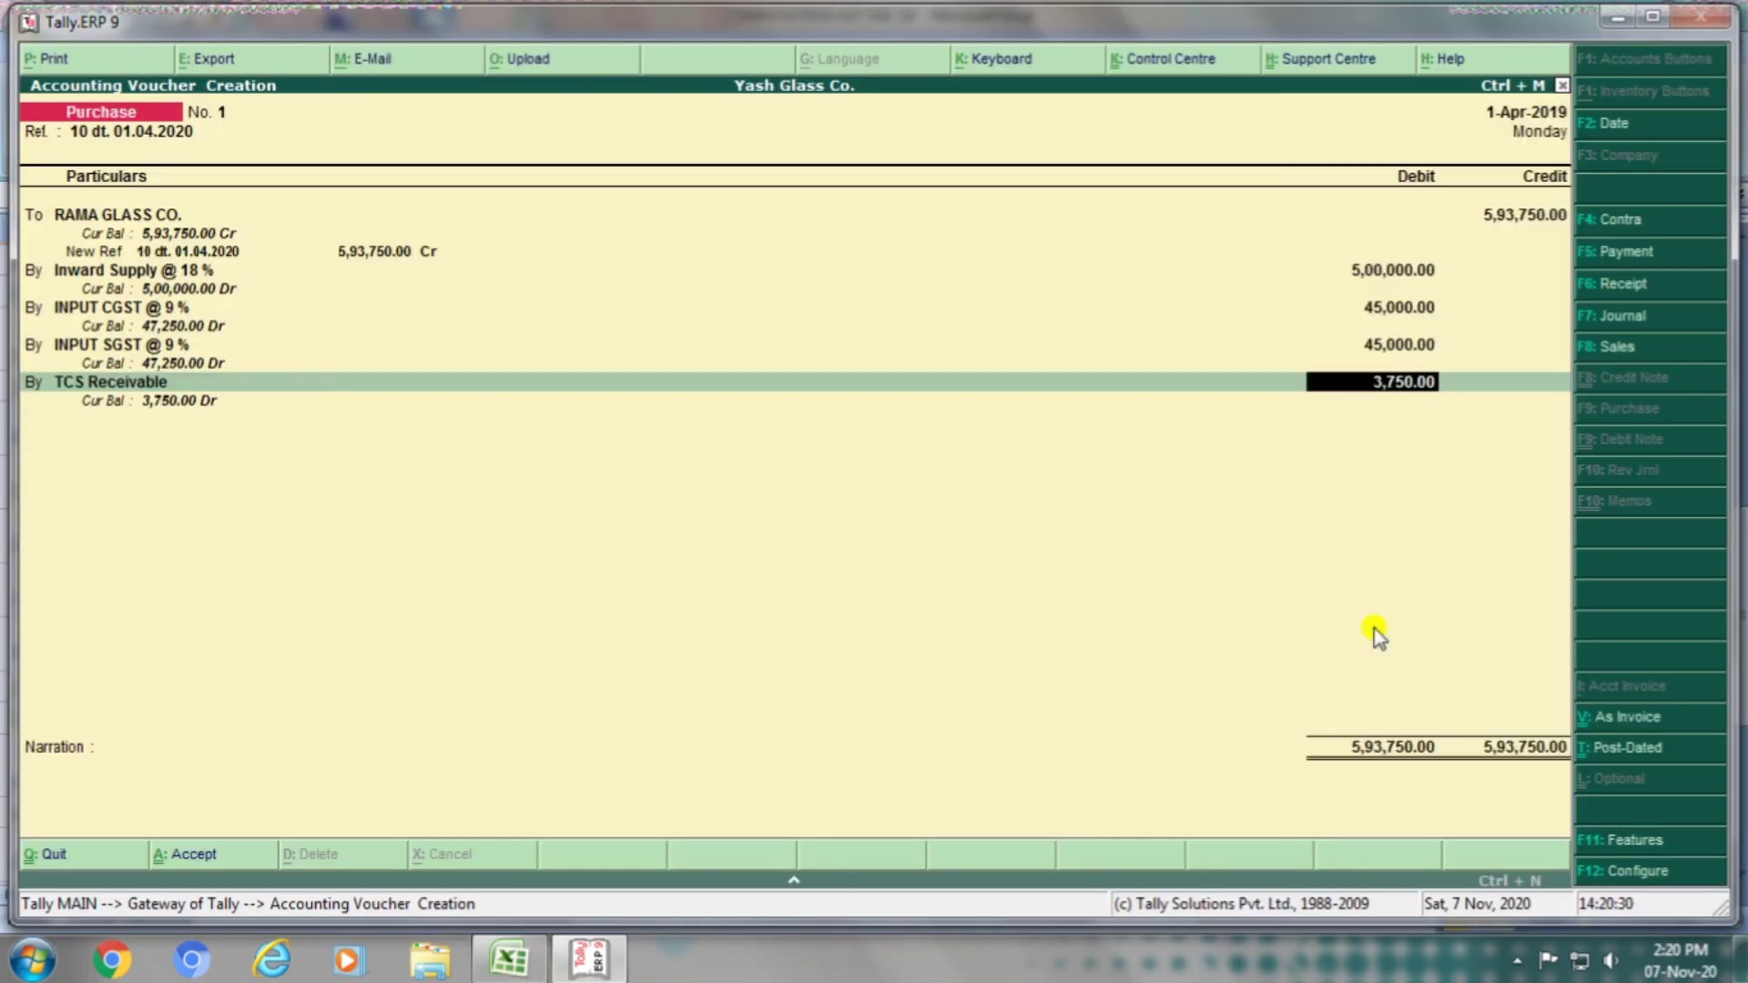
pyautogui.press('Return')
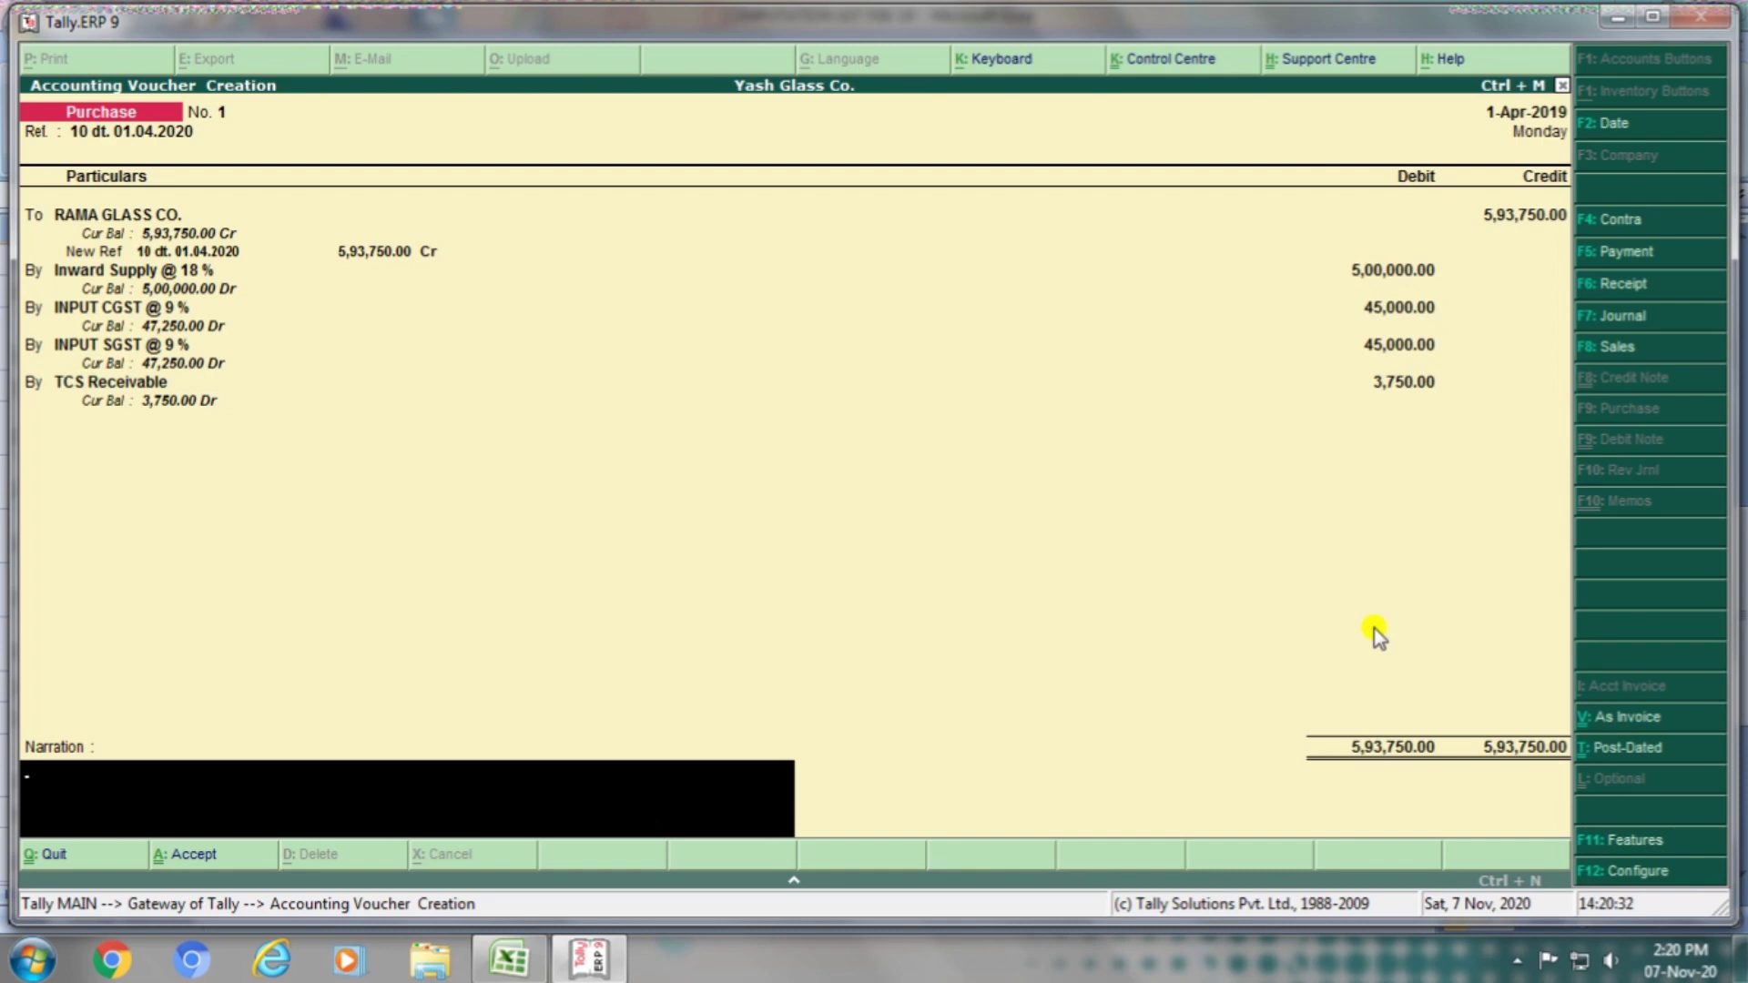
# Step: Go back through the purchase voucher to the RAMA GLASS CO. line and open that ledger for alteration
pyautogui.press('BackSpace')
pyautogui.press('BackSpace')
pyautogui.press('BackSpace')
pyautogui.press('BackSpace')
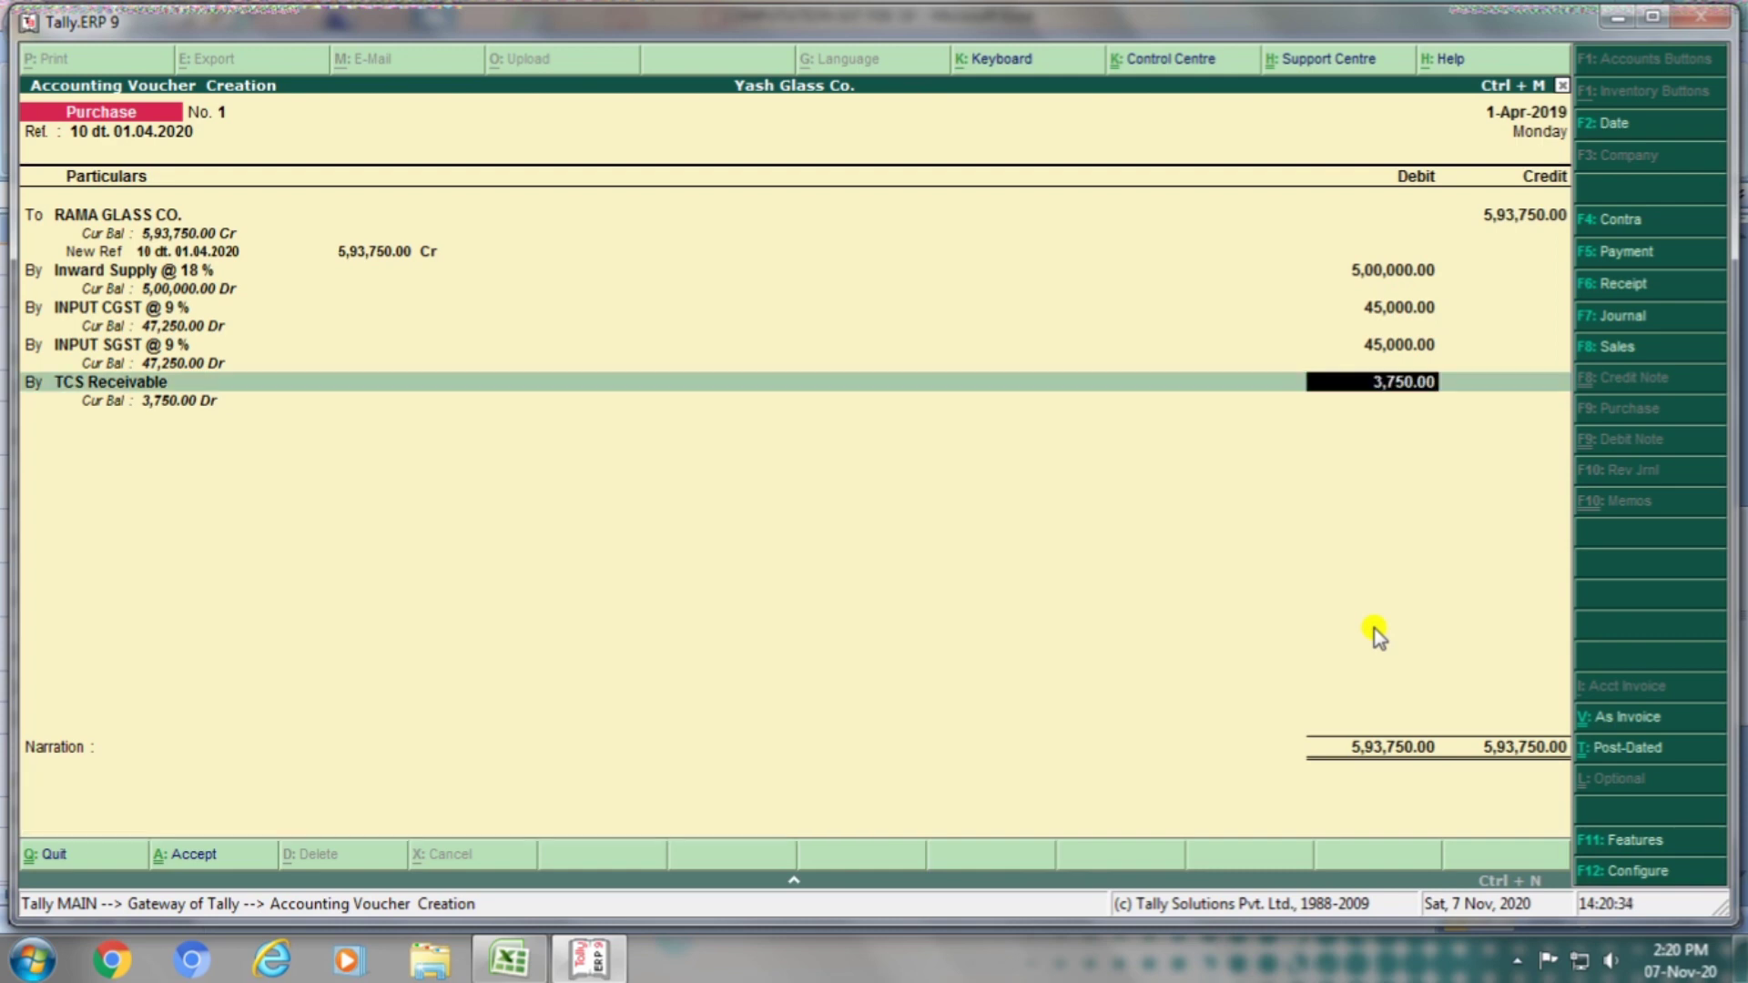
pyautogui.press('BackSpace')
pyautogui.press('BackSpace')
pyautogui.press('BackSpace')
pyautogui.press('BackSpace')
pyautogui.press('BackSpace')
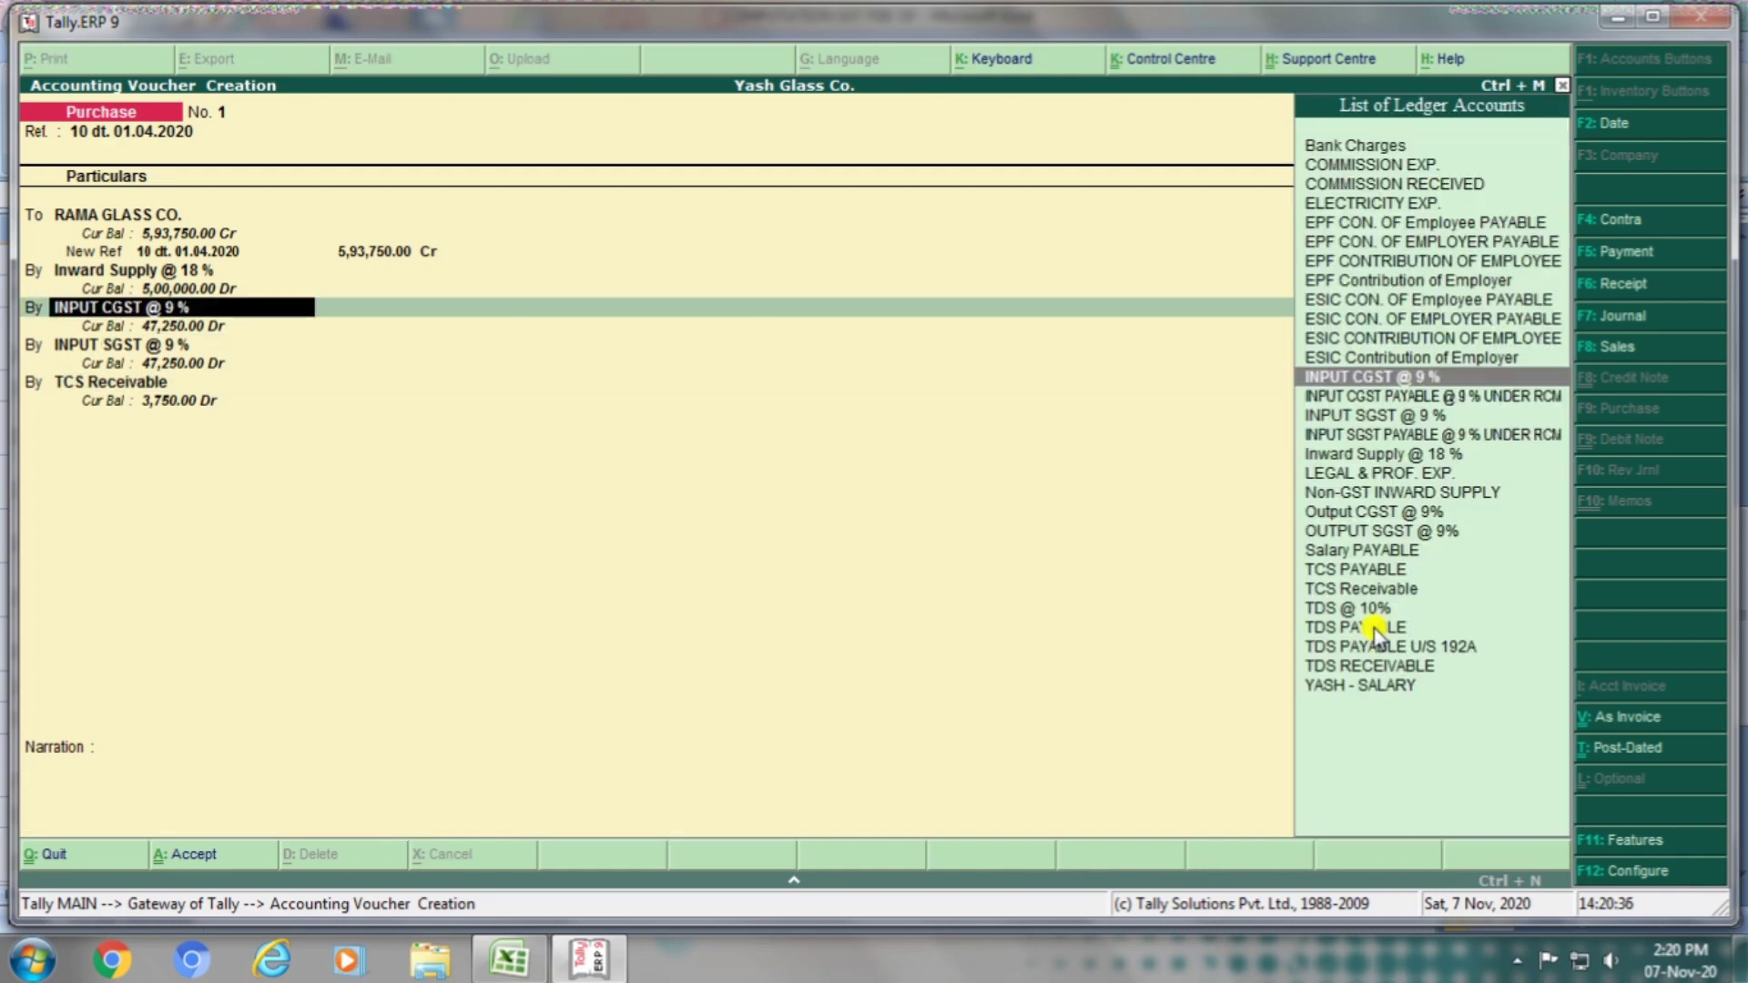
pyautogui.press('BackSpace')
pyautogui.press('BackSpace')
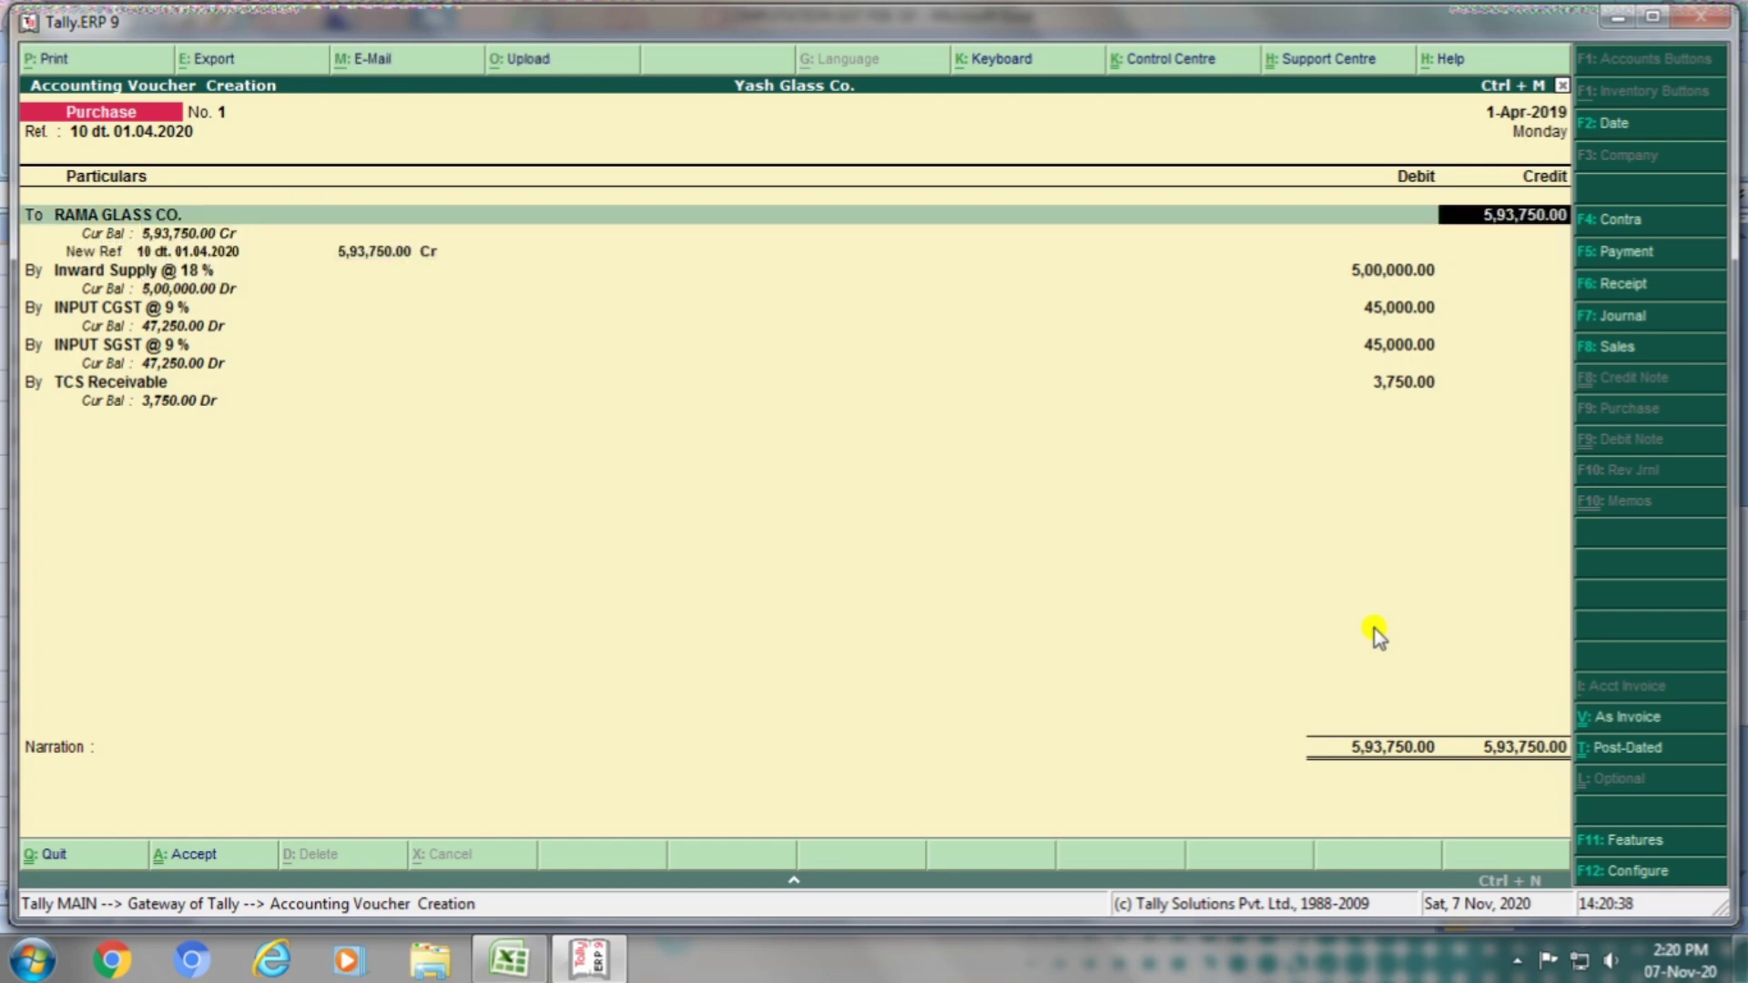
pyautogui.hotkey('ctrl', 'Return')
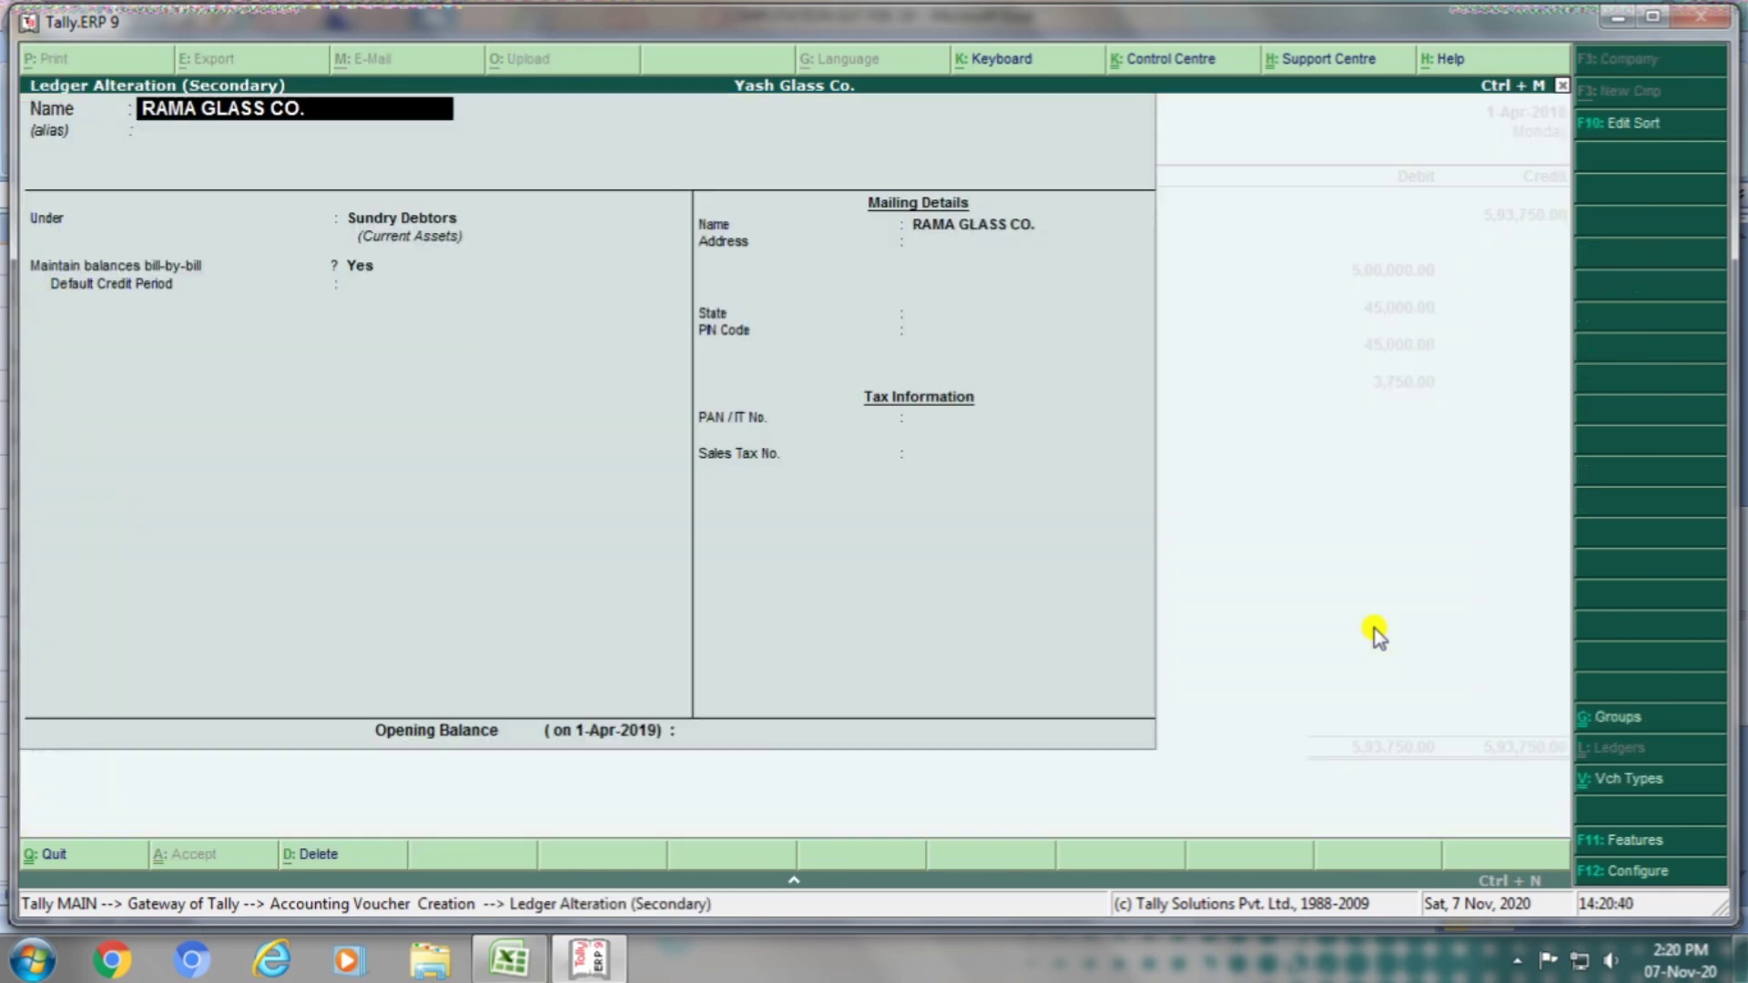
# Step: Review the RAMA GLASS CO. ledger's group and mailing details, accept it with state Not Applicable and return to the voucher's Inward Supply line
pyautogui.press('Return')
pyautogui.press('Return')
pyautogui.press('Return')
pyautogui.press('Return')
pyautogui.press('Return')
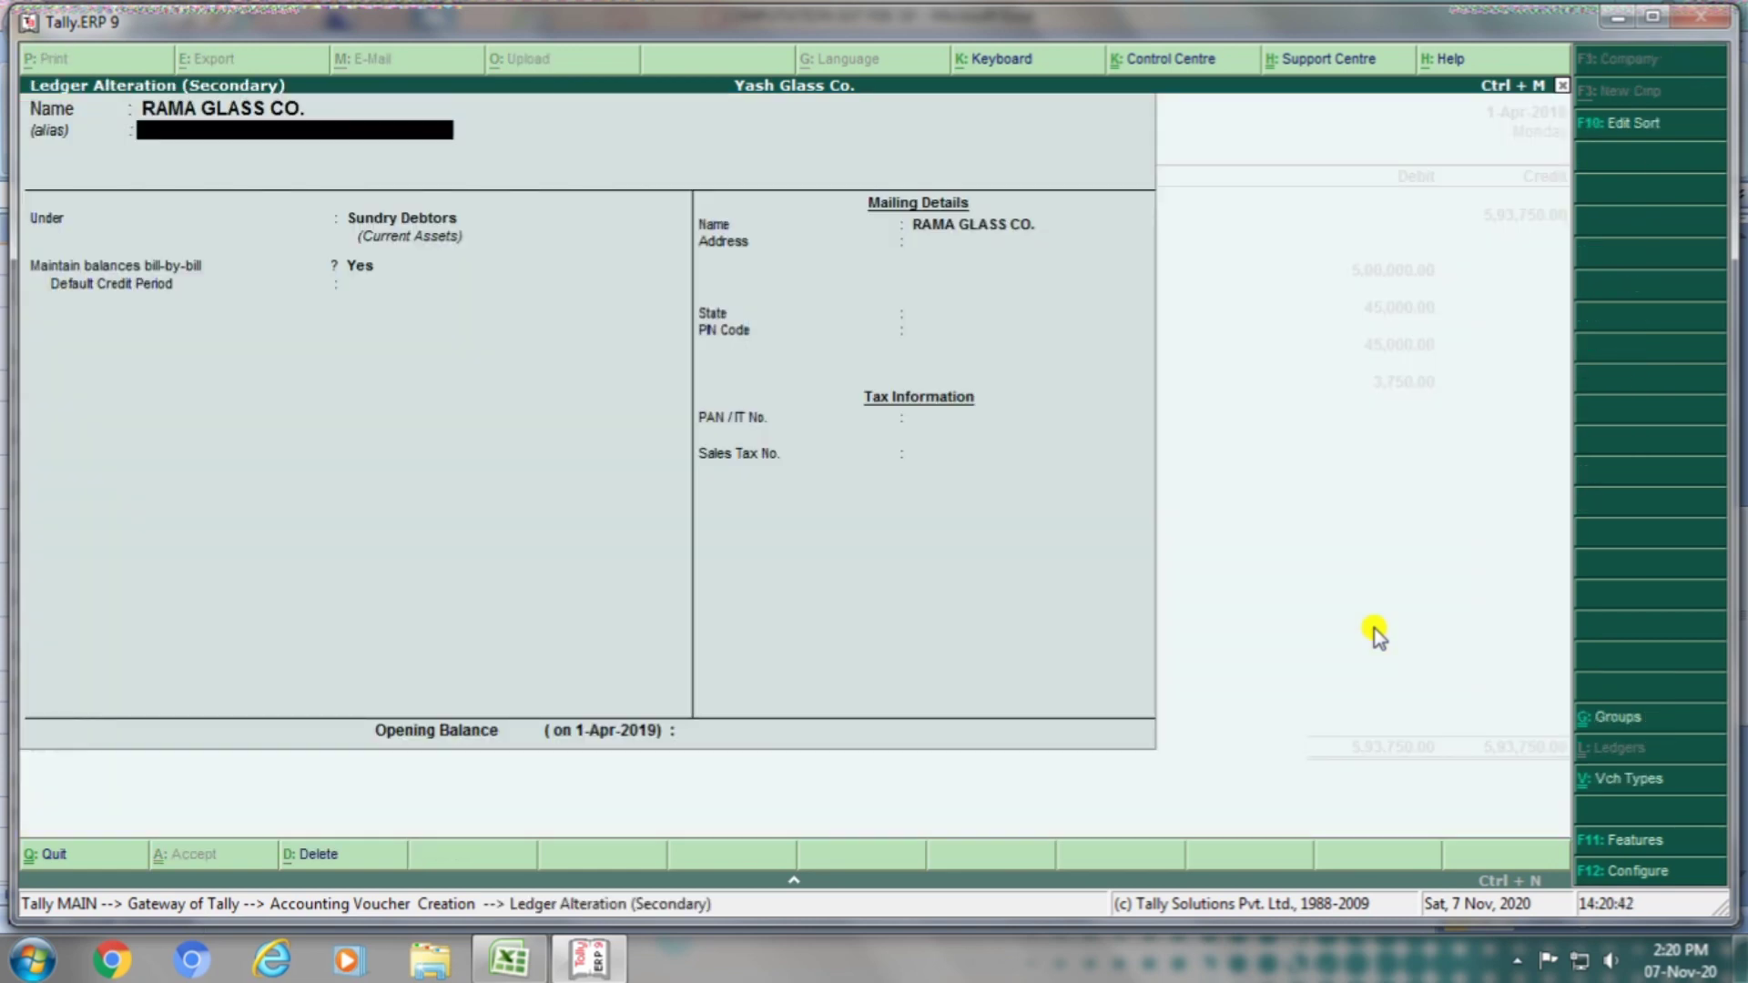
pyautogui.press('Return')
pyautogui.press('Return')
pyautogui.press('Return')
pyautogui.press('Return')
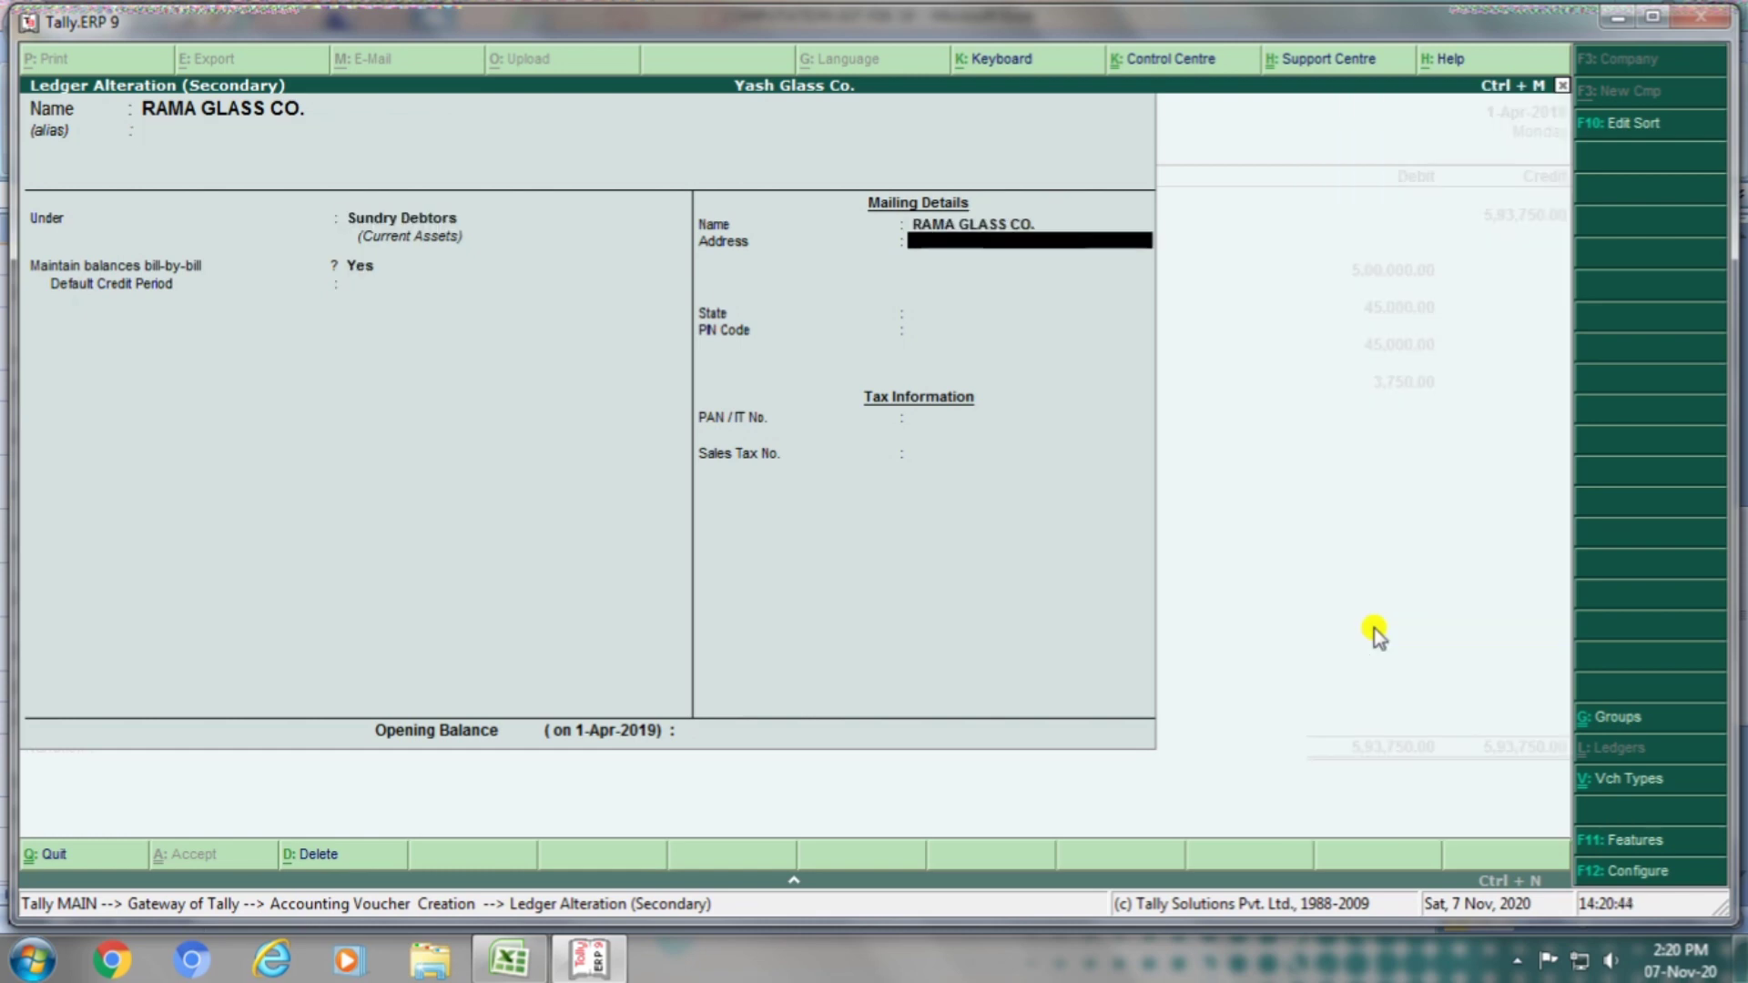
pyautogui.press('Return')
pyautogui.press('Return')
pyautogui.press('Return')
pyautogui.press('Return')
pyautogui.press('Return')
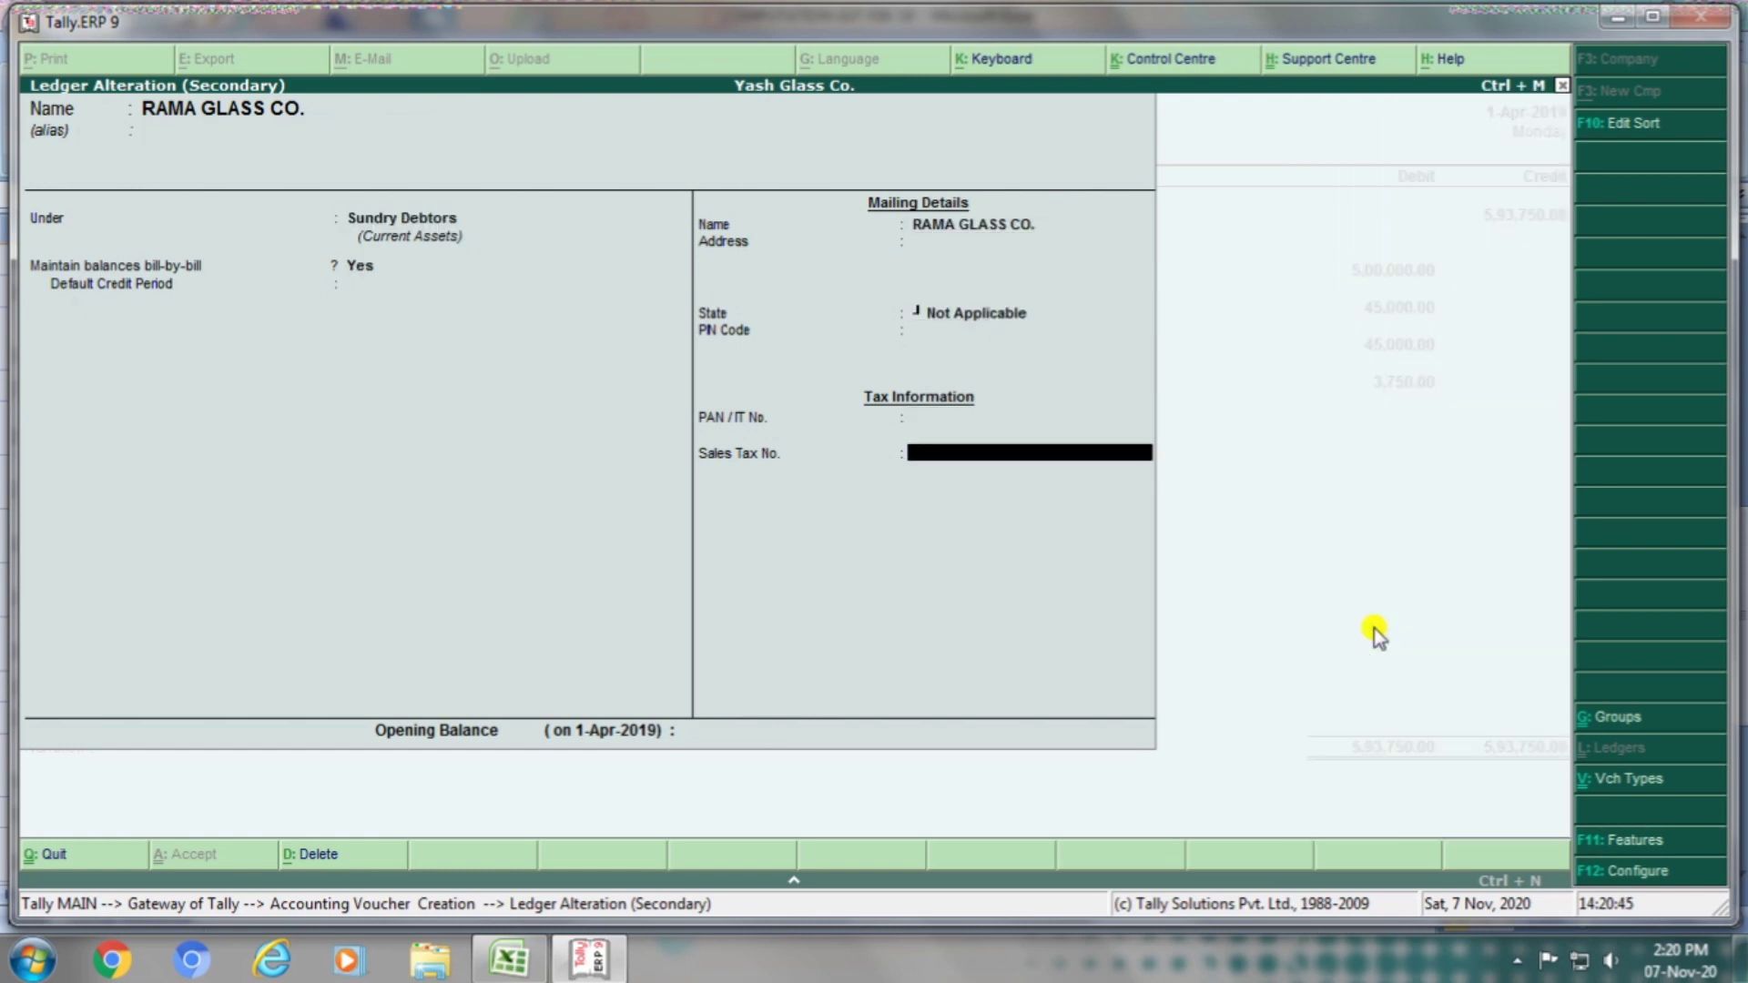
pyautogui.press('Return')
pyautogui.press('Return')
pyautogui.press('Return')
pyautogui.press('Return')
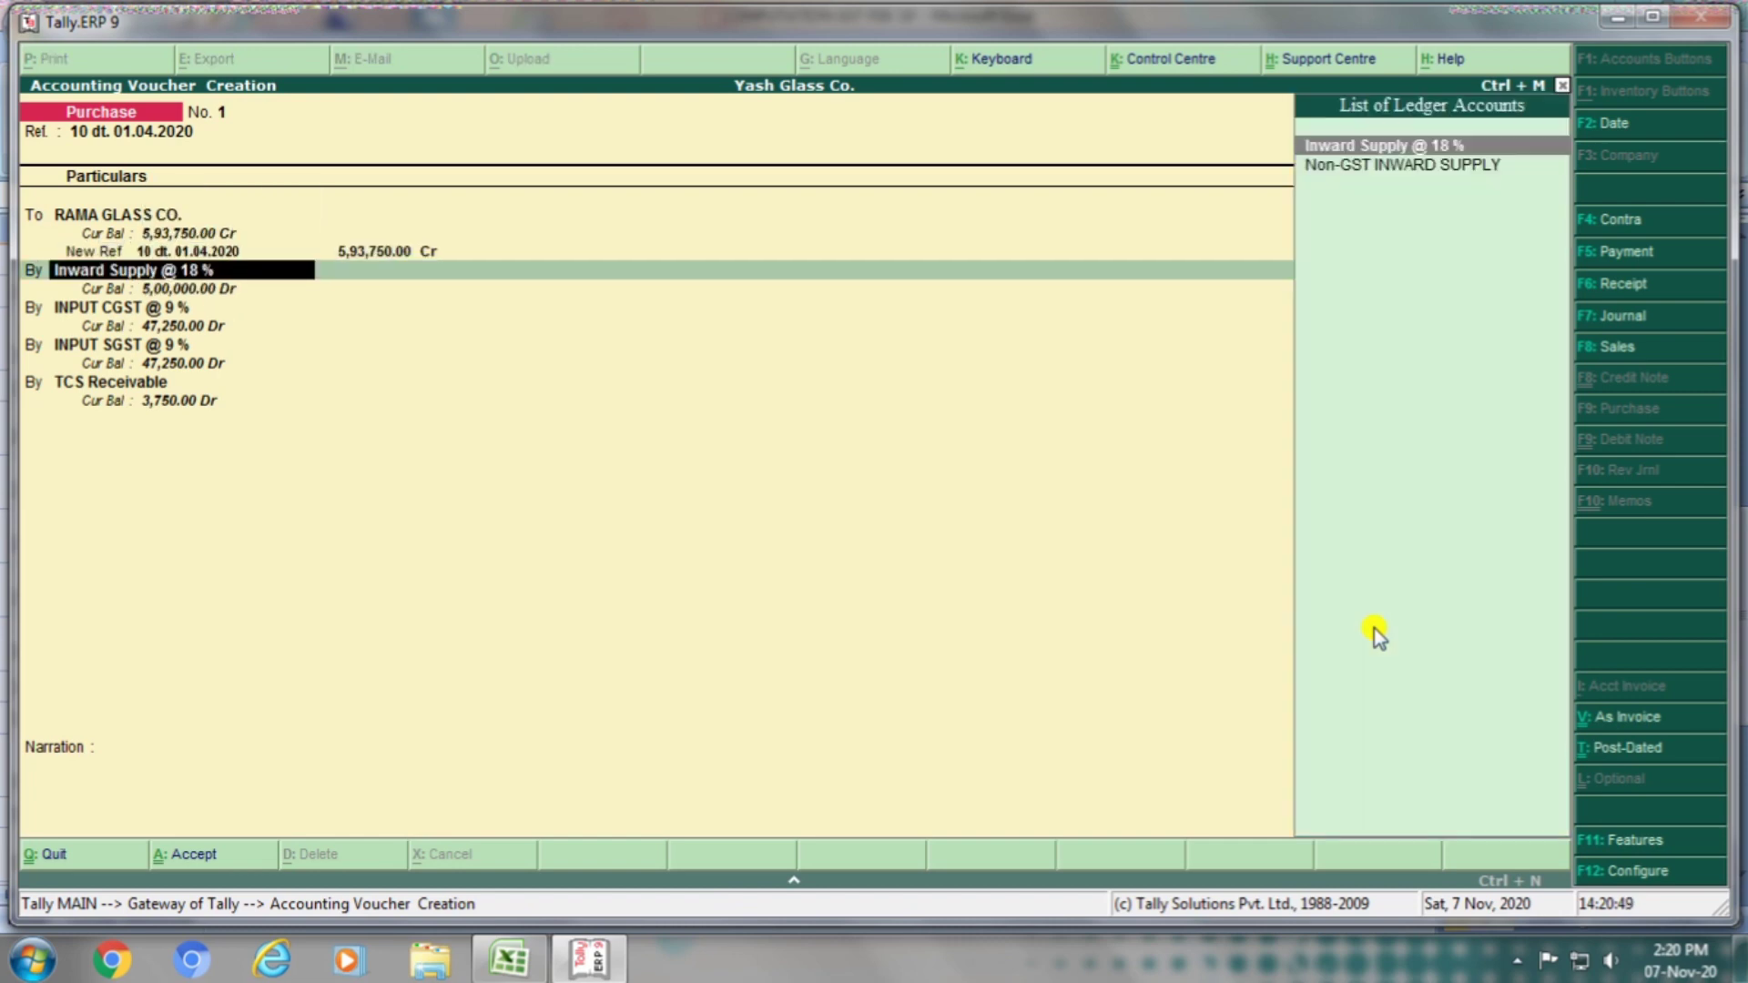
# Step: Open the Inward Supply @ 18 % ledger for alteration, review its details and return to the voucher's INPUT CGST line
pyautogui.hotkey('ctrl', 'Return')
pyautogui.press('Return')
pyautogui.press('Return')
pyautogui.press('Return')
pyautogui.press('Return')
pyautogui.press('Return')
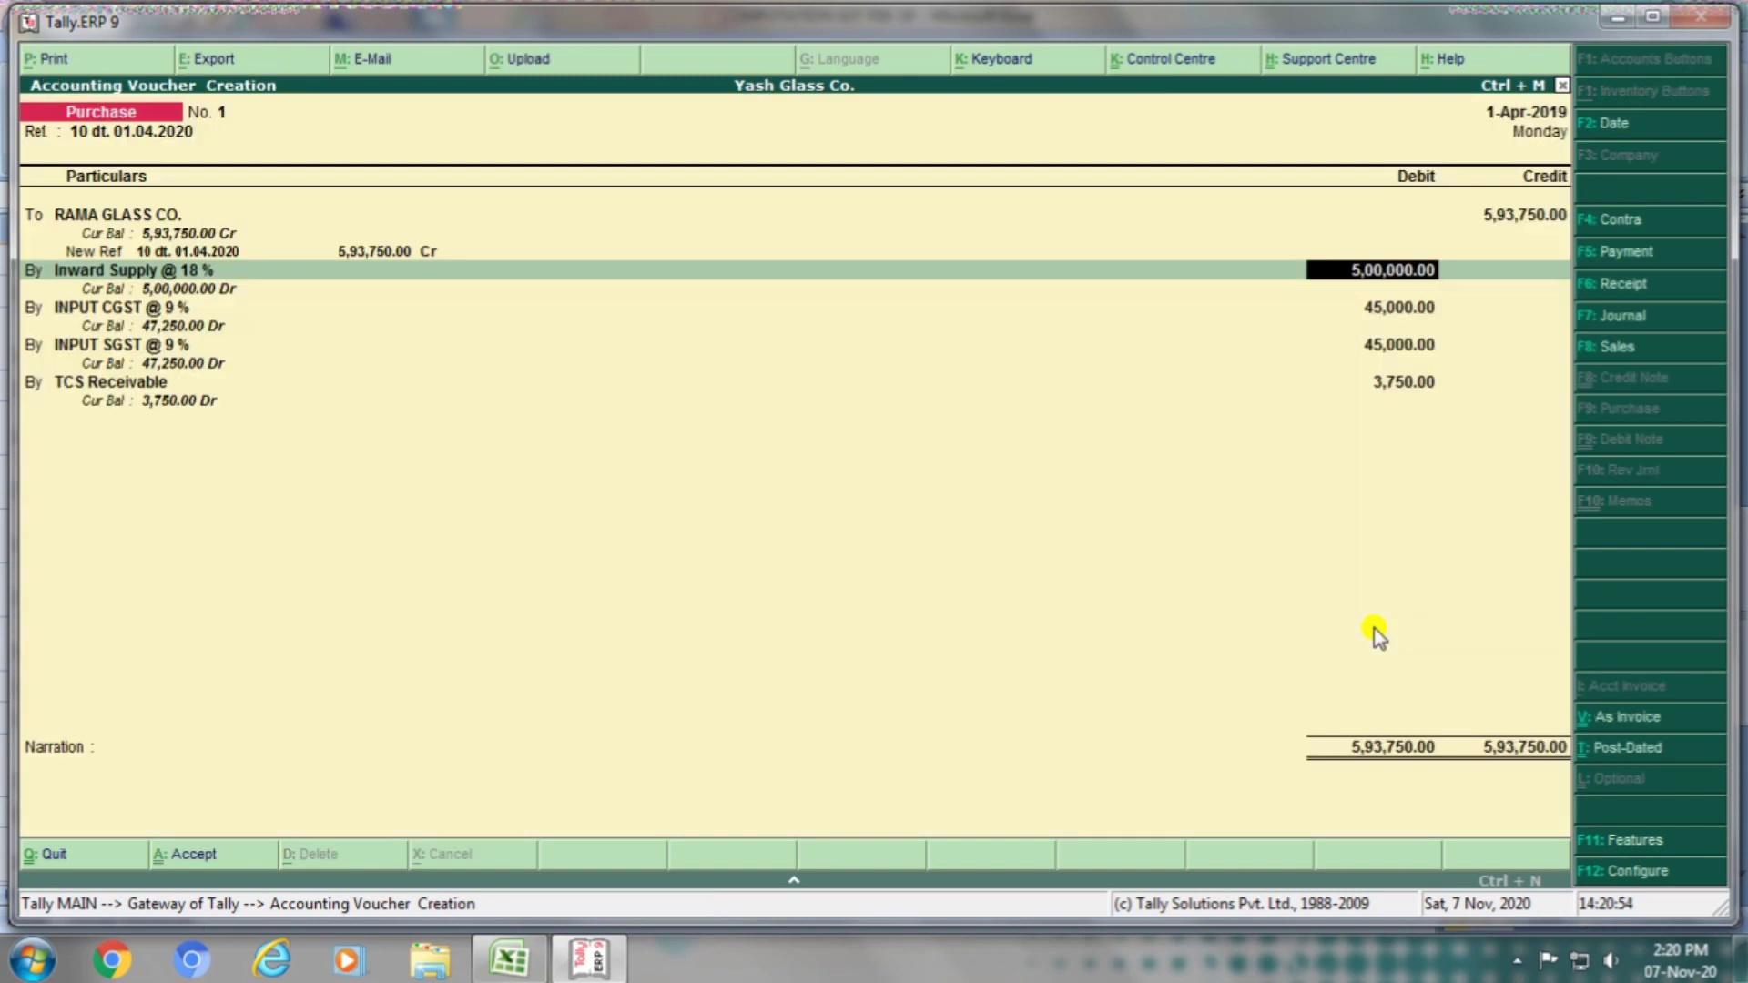
pyautogui.press('Return')
# Step: Open the INPUT CGST @ 9 % ledger, review its group and tax settings and return to the voucher's INPUT SGST line
pyautogui.hotkey('ctrl', 'Return')
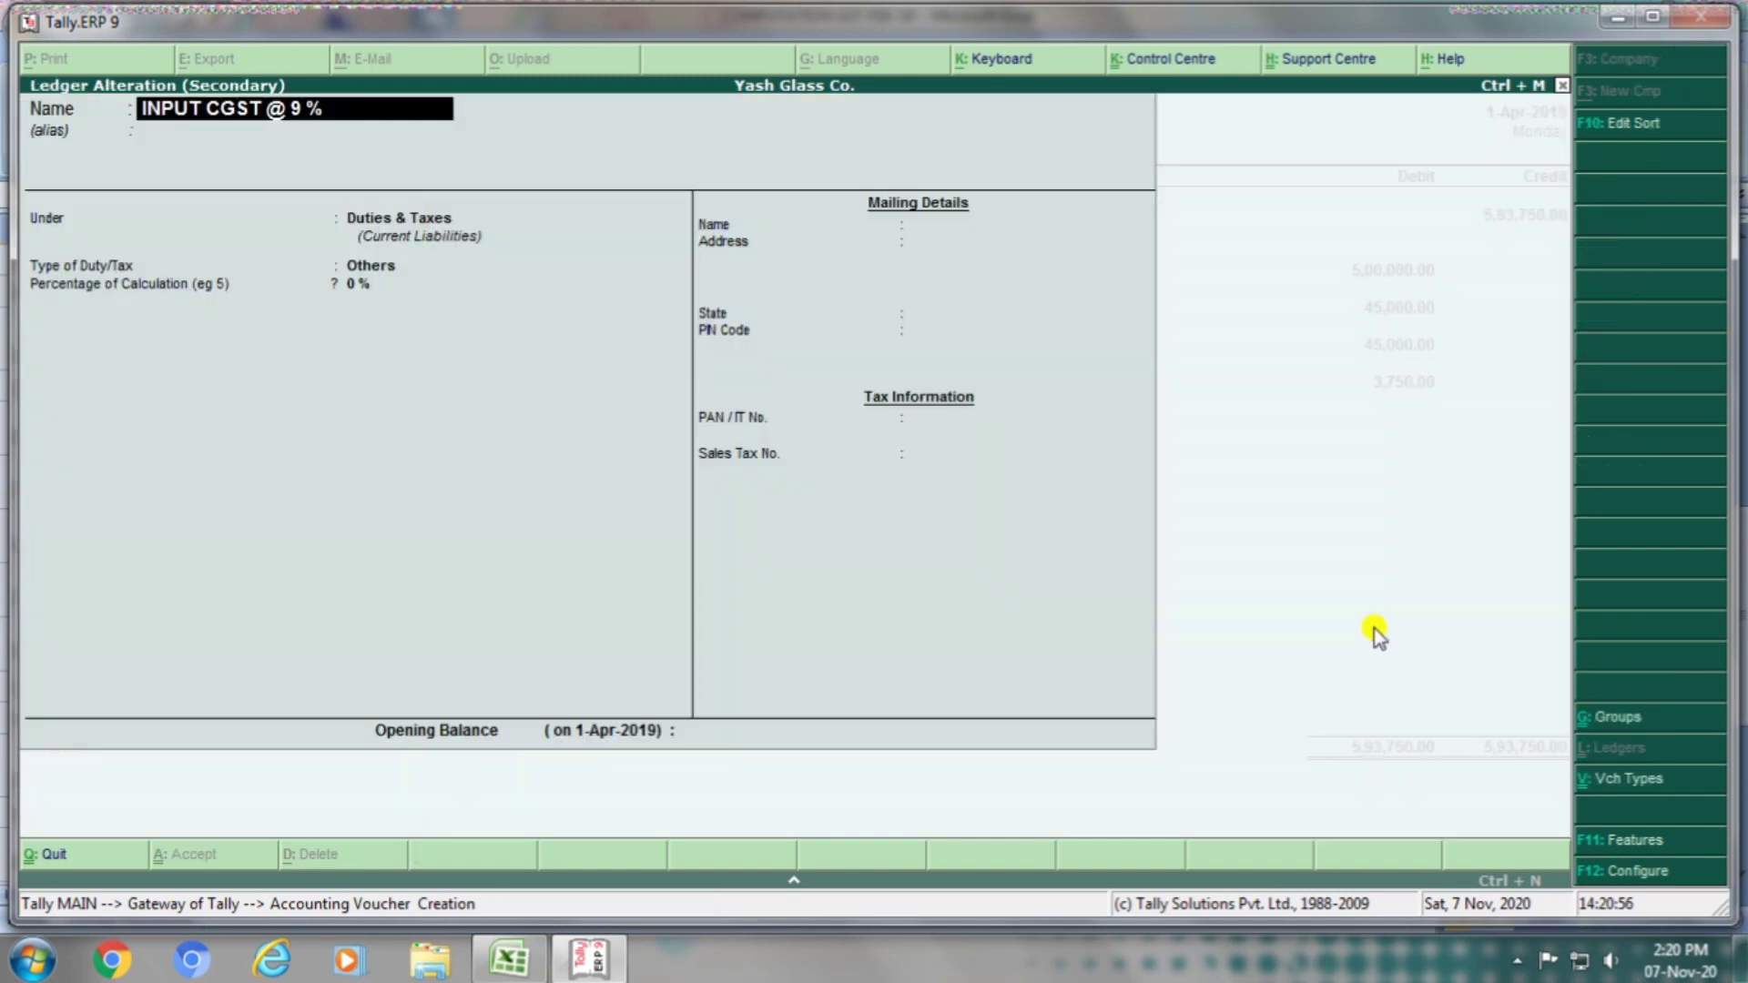
pyautogui.press('Return')
pyautogui.press('Return')
pyautogui.press('Return')
pyautogui.press('Return')
pyautogui.press('Return')
pyautogui.press('Return')
pyautogui.press('Return')
pyautogui.press('Return')
pyautogui.press('Return')
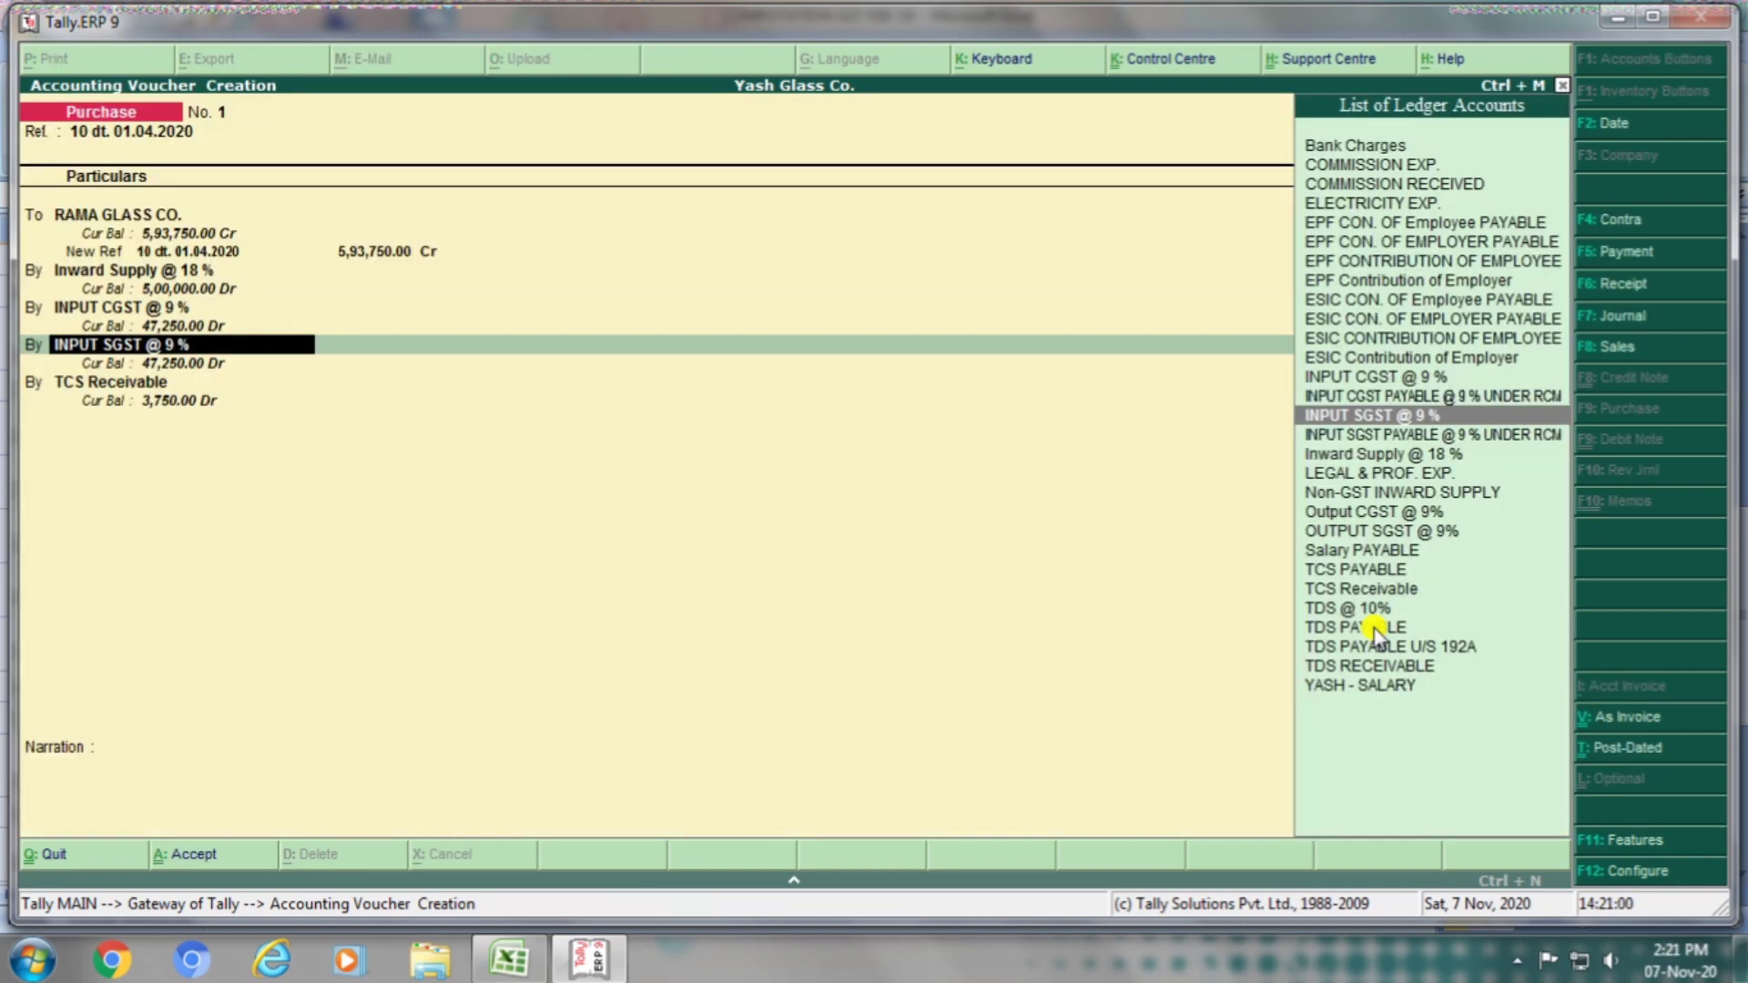
# Step: Open the INPUT SGST @ 9 % ledger, review its group and duty type, accept it and move to the voucher's TCS Receivable line
pyautogui.hotkey('ctrl', 'Return')
pyautogui.press('Return')
pyautogui.press('Return')
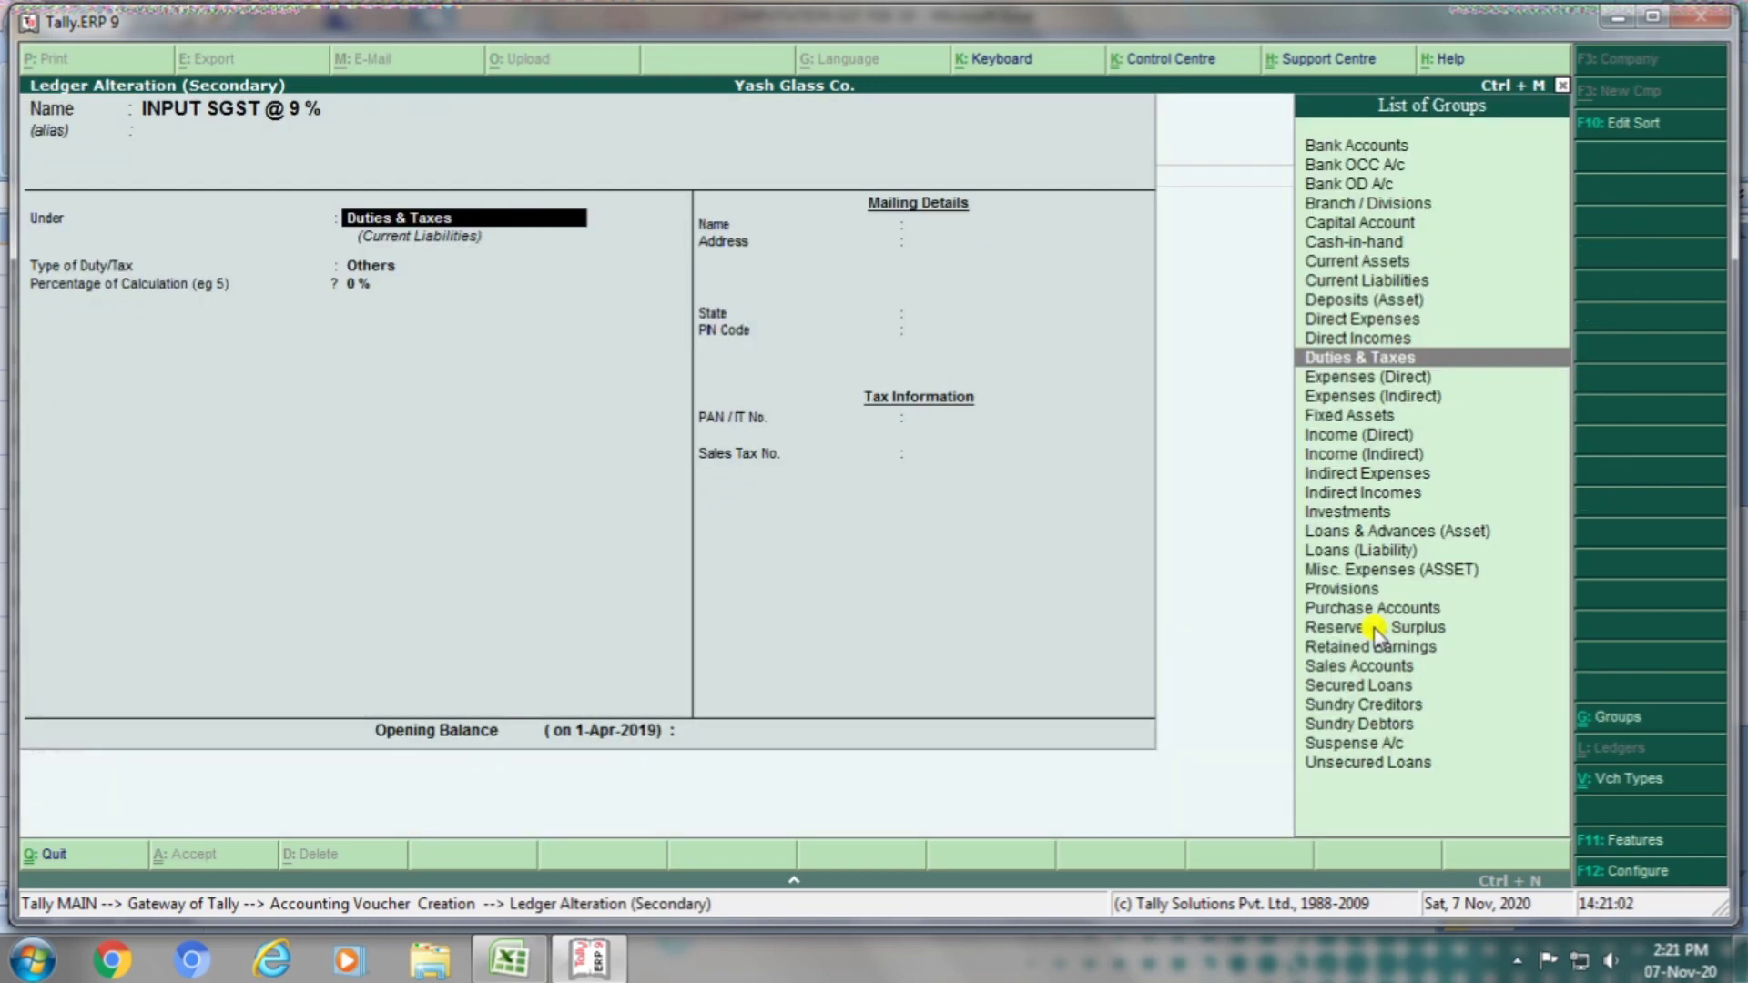
pyautogui.press('Return')
pyautogui.press('Return')
pyautogui.press('Return')
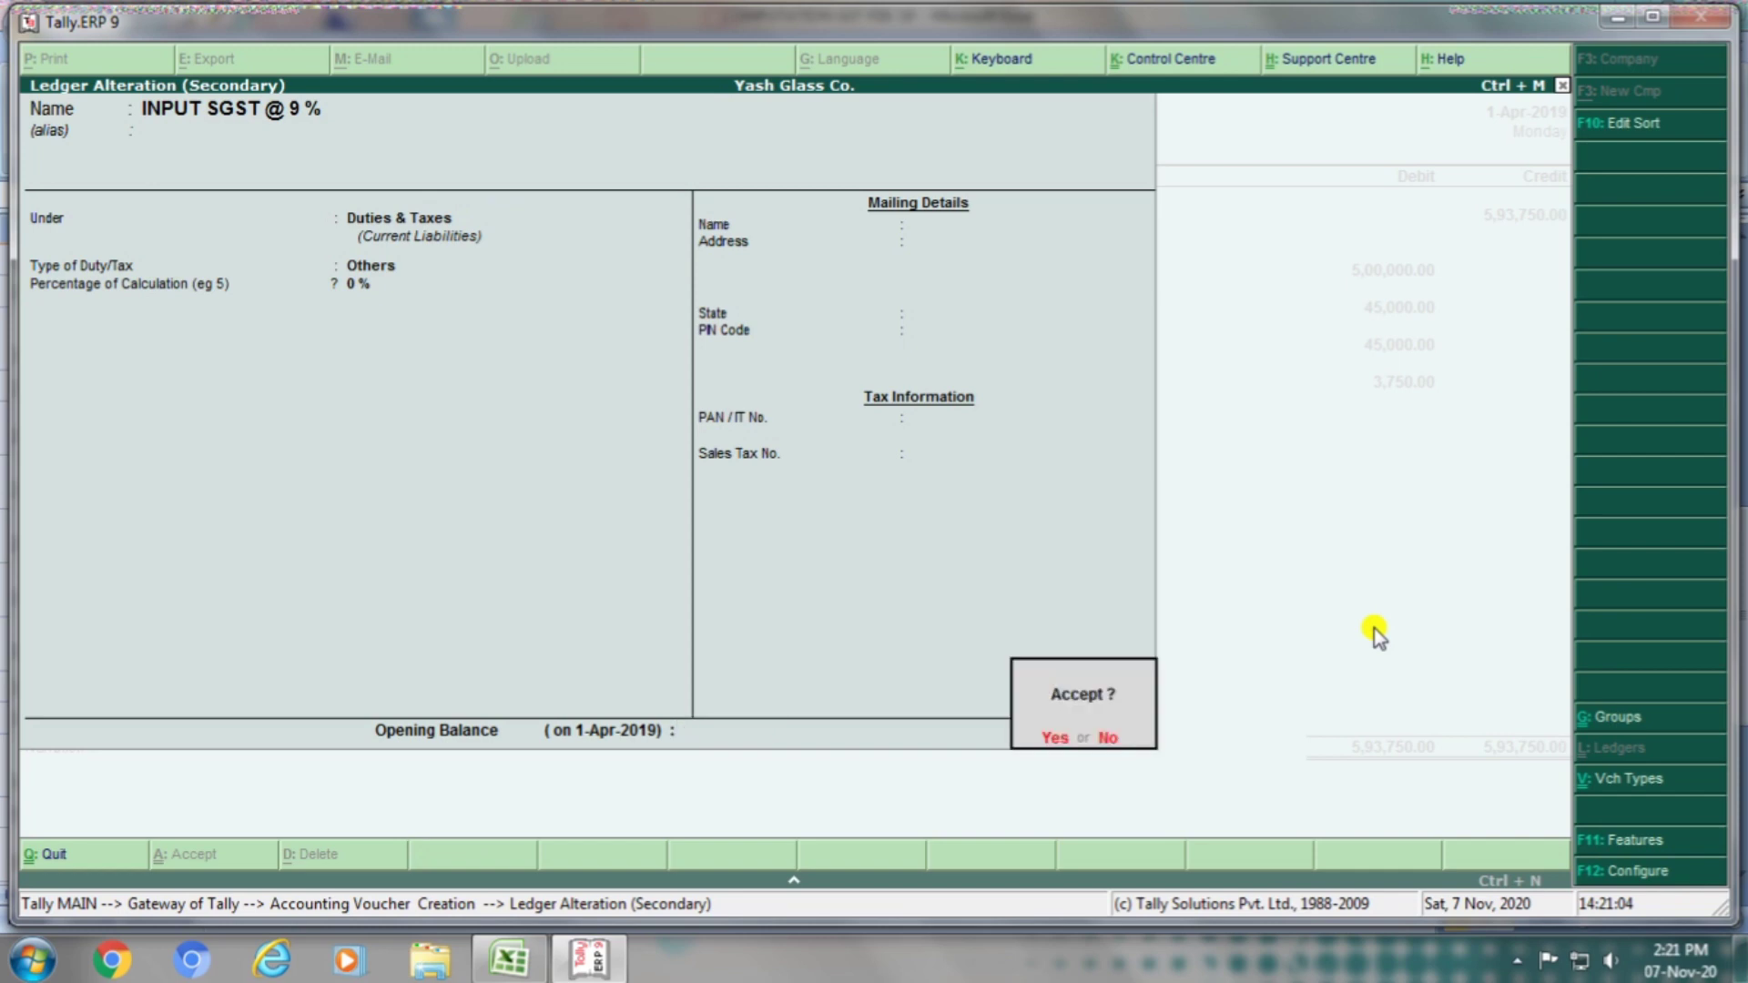
pyautogui.press('Return')
pyautogui.press('Return')
pyautogui.press('Return')
# Step: Open the TCS Receivable ledger for alteration, review its Current Assets group and accept it to return to the purchase voucher
pyautogui.hotkey('ctrl', 'Return')
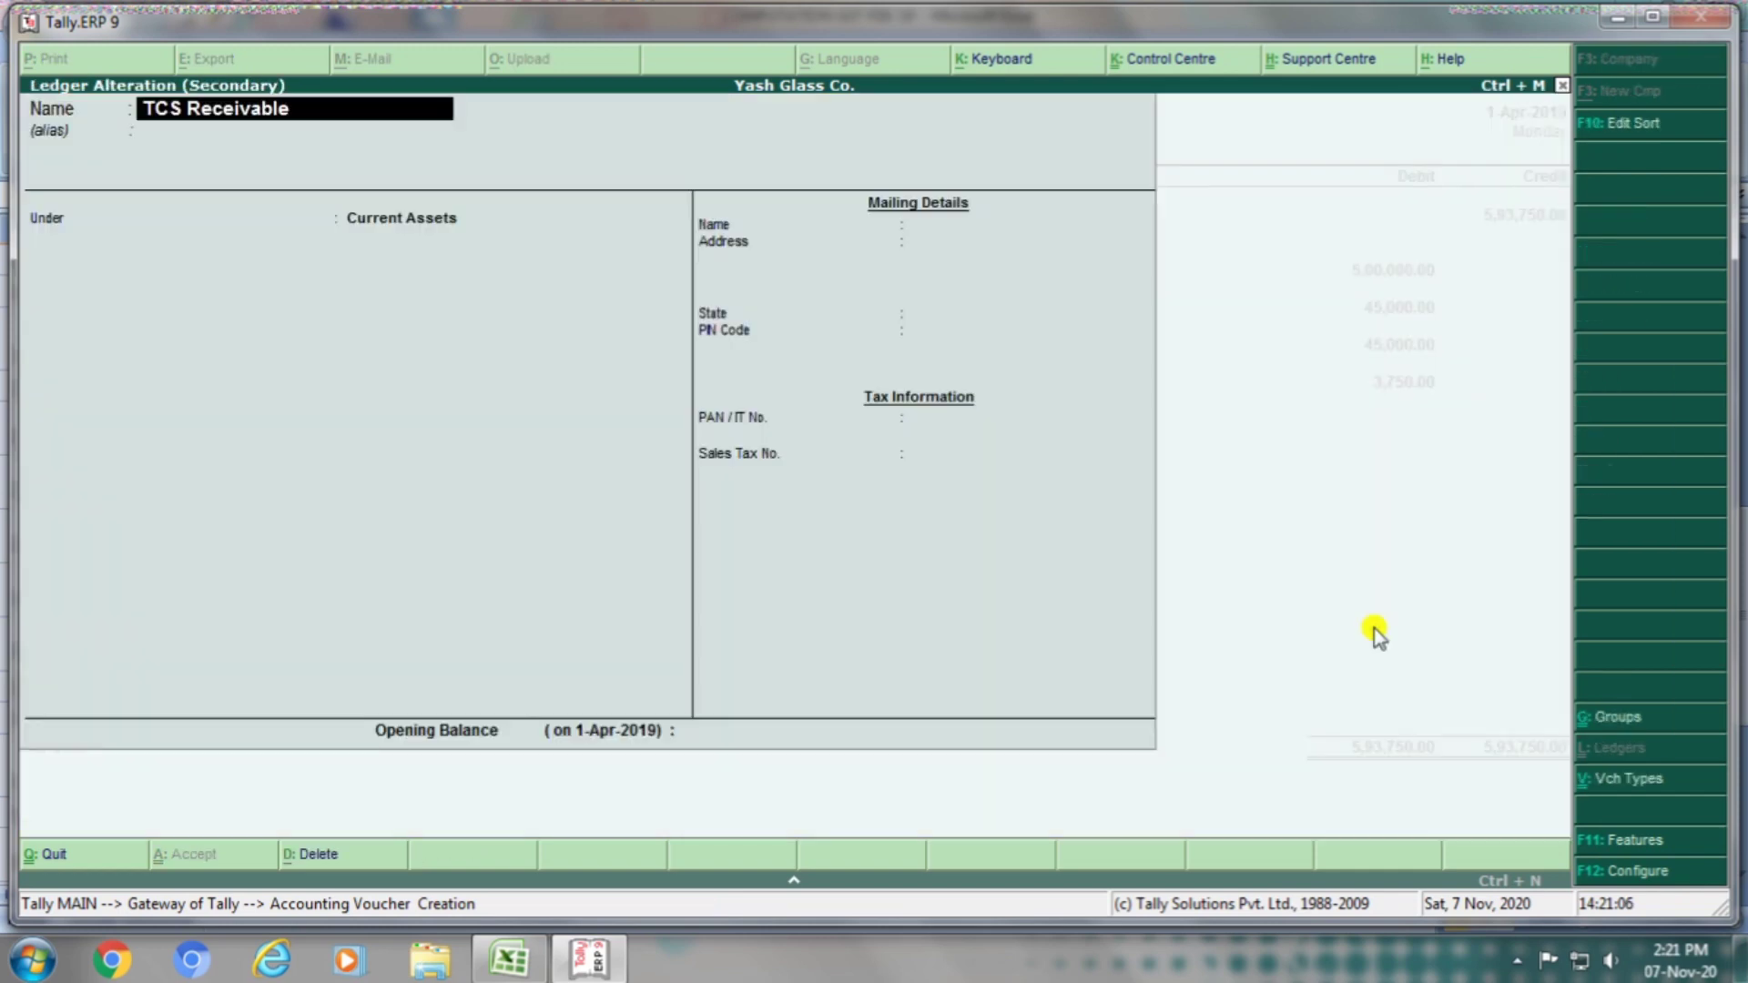
pyautogui.press('Return')
pyautogui.press('Return')
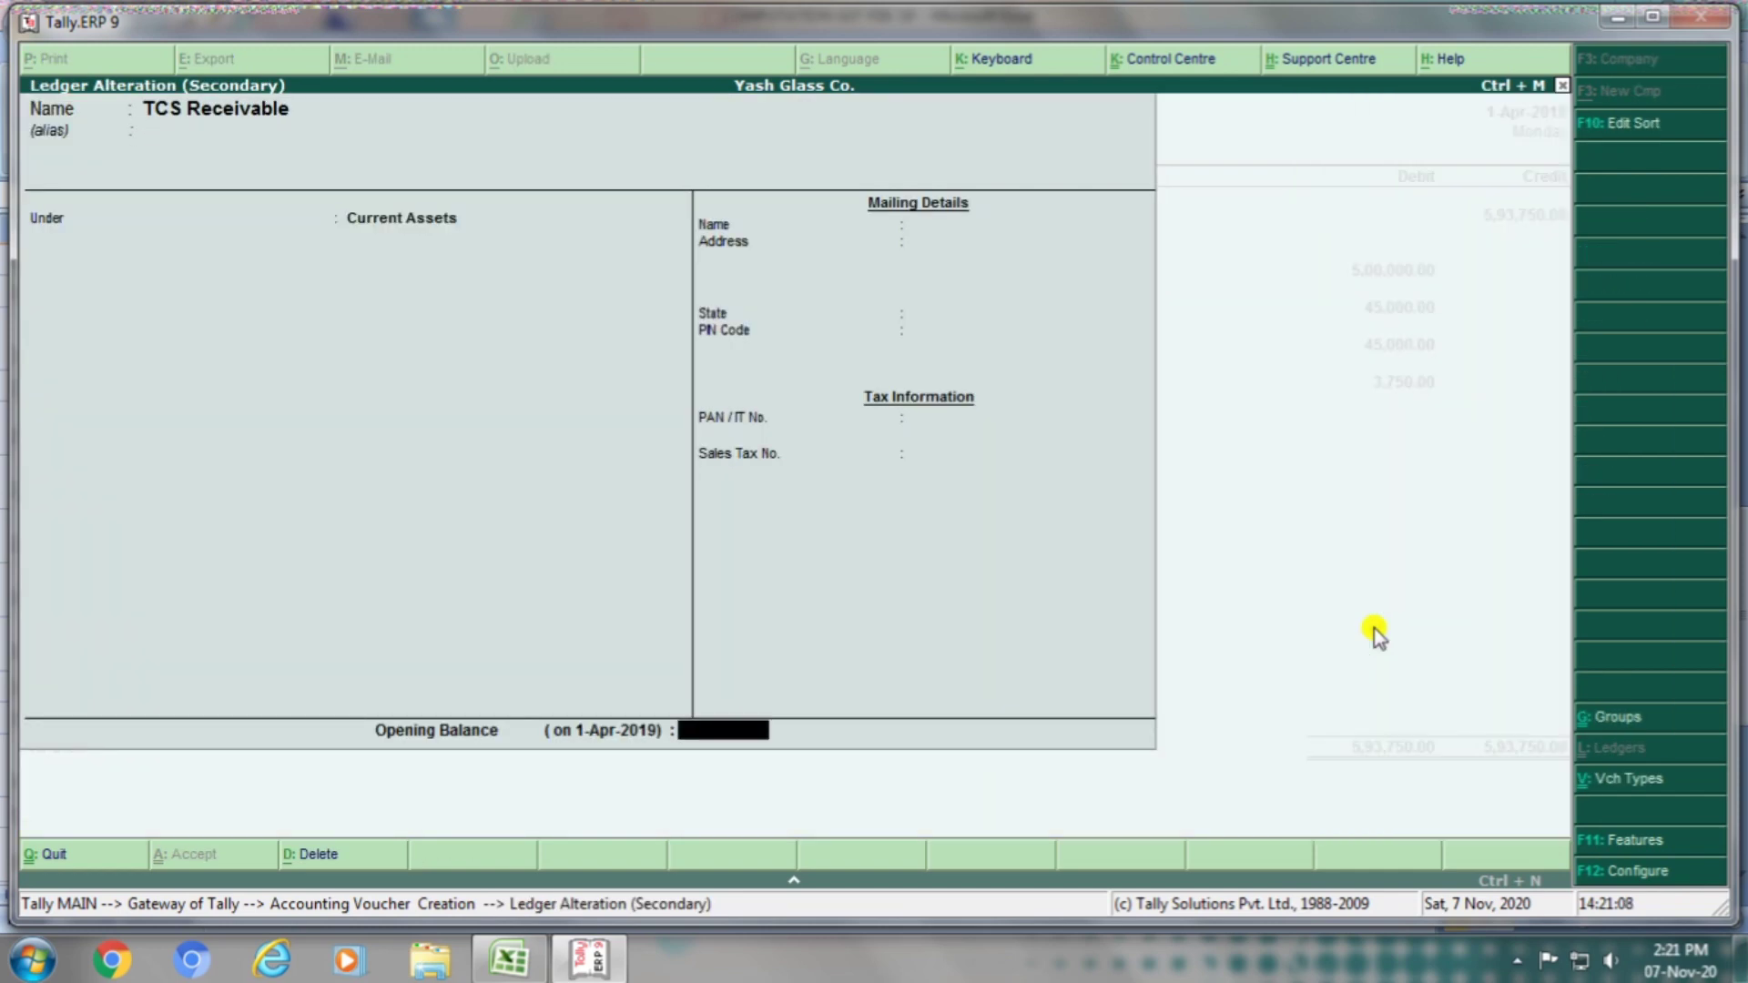
pyautogui.press('Return')
pyautogui.press('Return')
# Step: Finish the TCS Receivable line, leave the narration blank and save the RAMA GLASS CO. purchase voucher
pyautogui.press('Return')
pyautogui.press('Return')
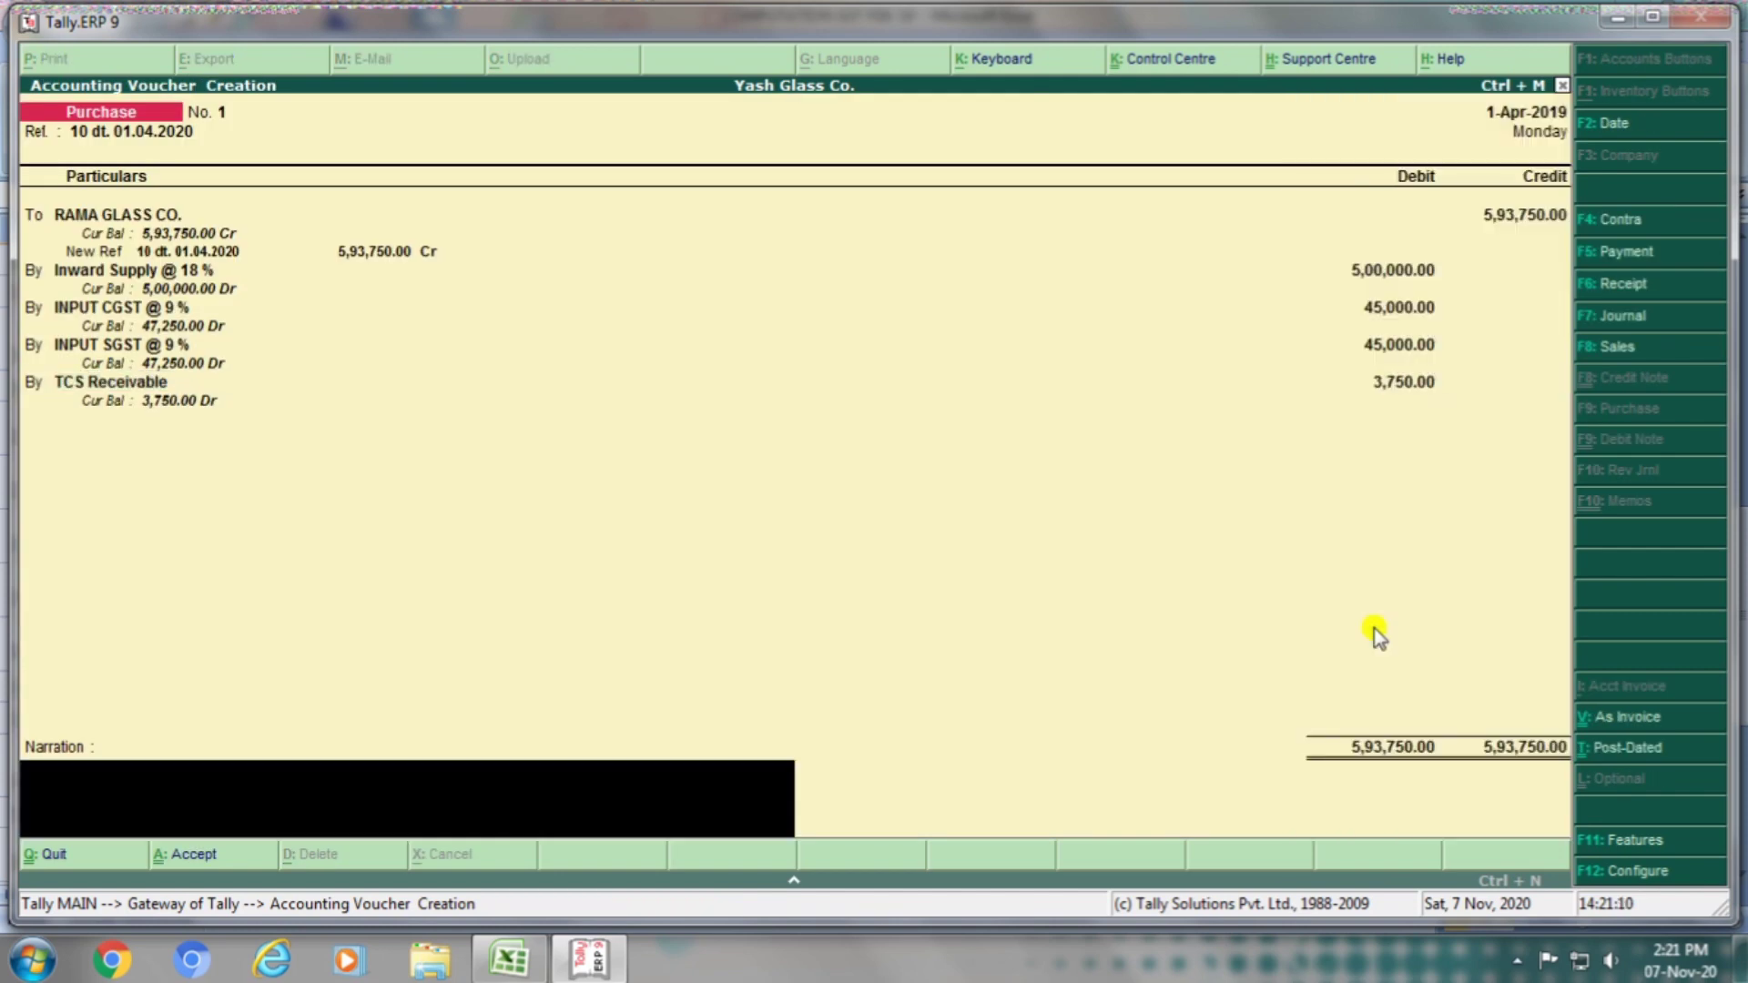
pyautogui.press('Return')
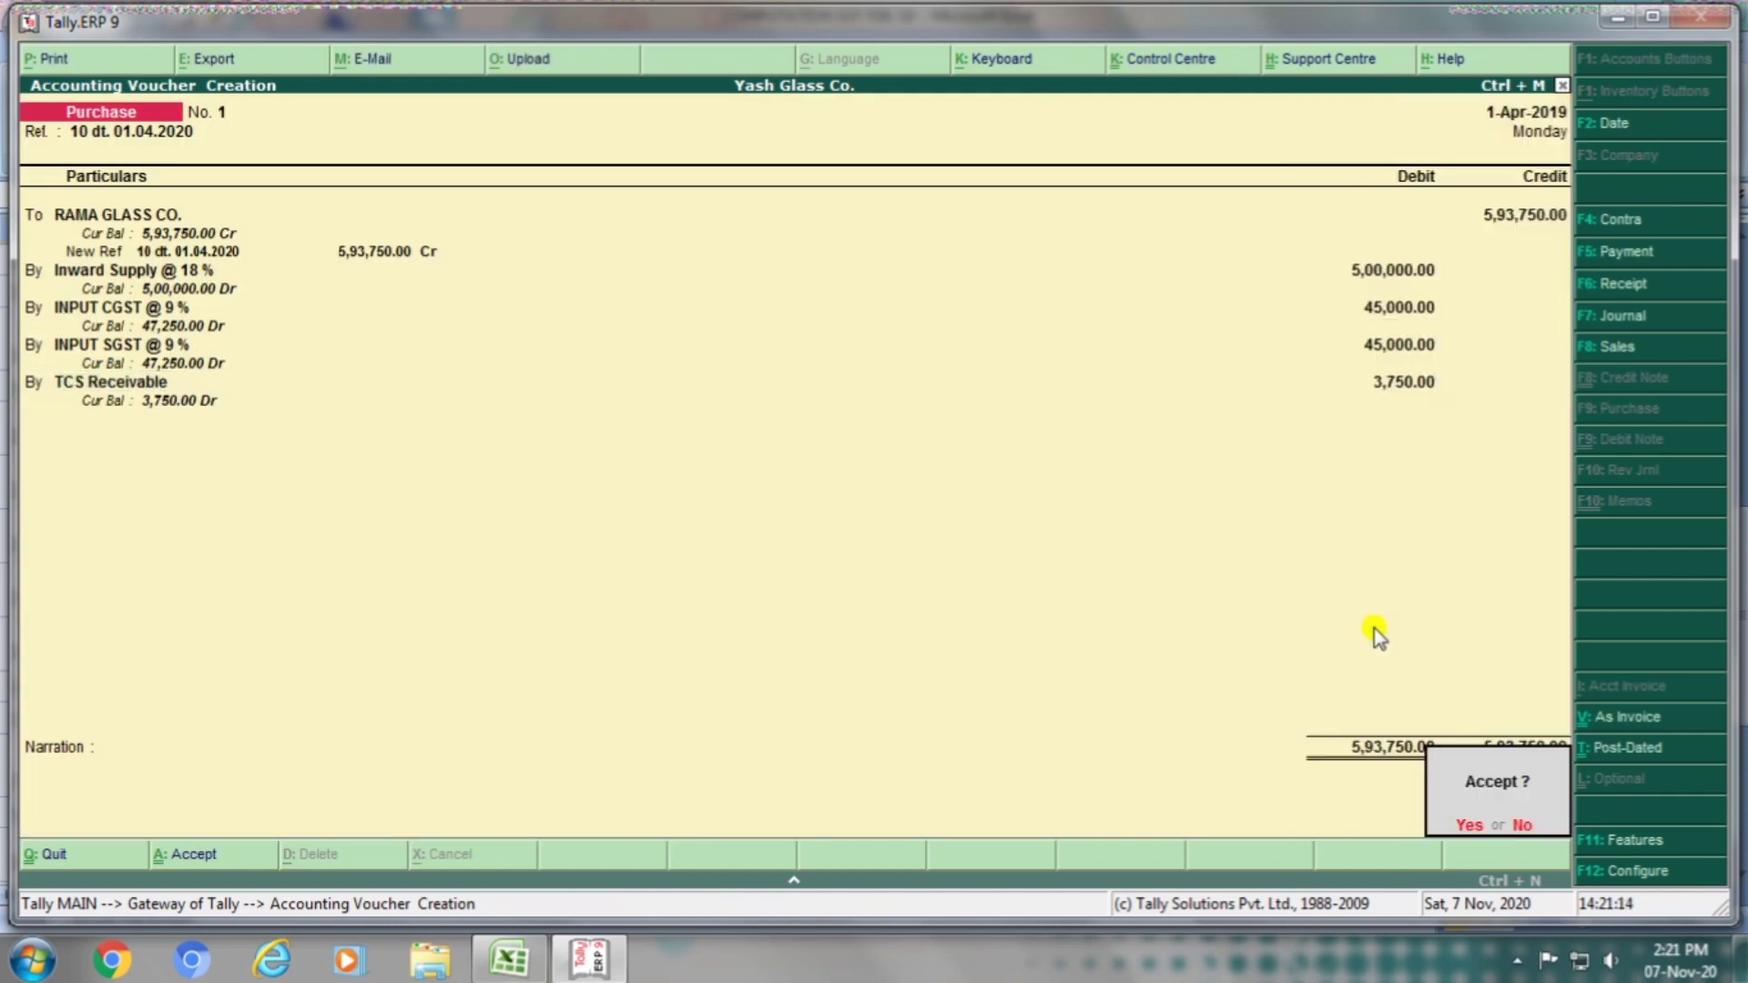
pyautogui.press('Return')
# Step: Switch to the Excel worksheet and examine the accounts, debit and credit sides and amounts of the PAYMENT ENTRY section
pyautogui.hotkey('alt', 'Tab')
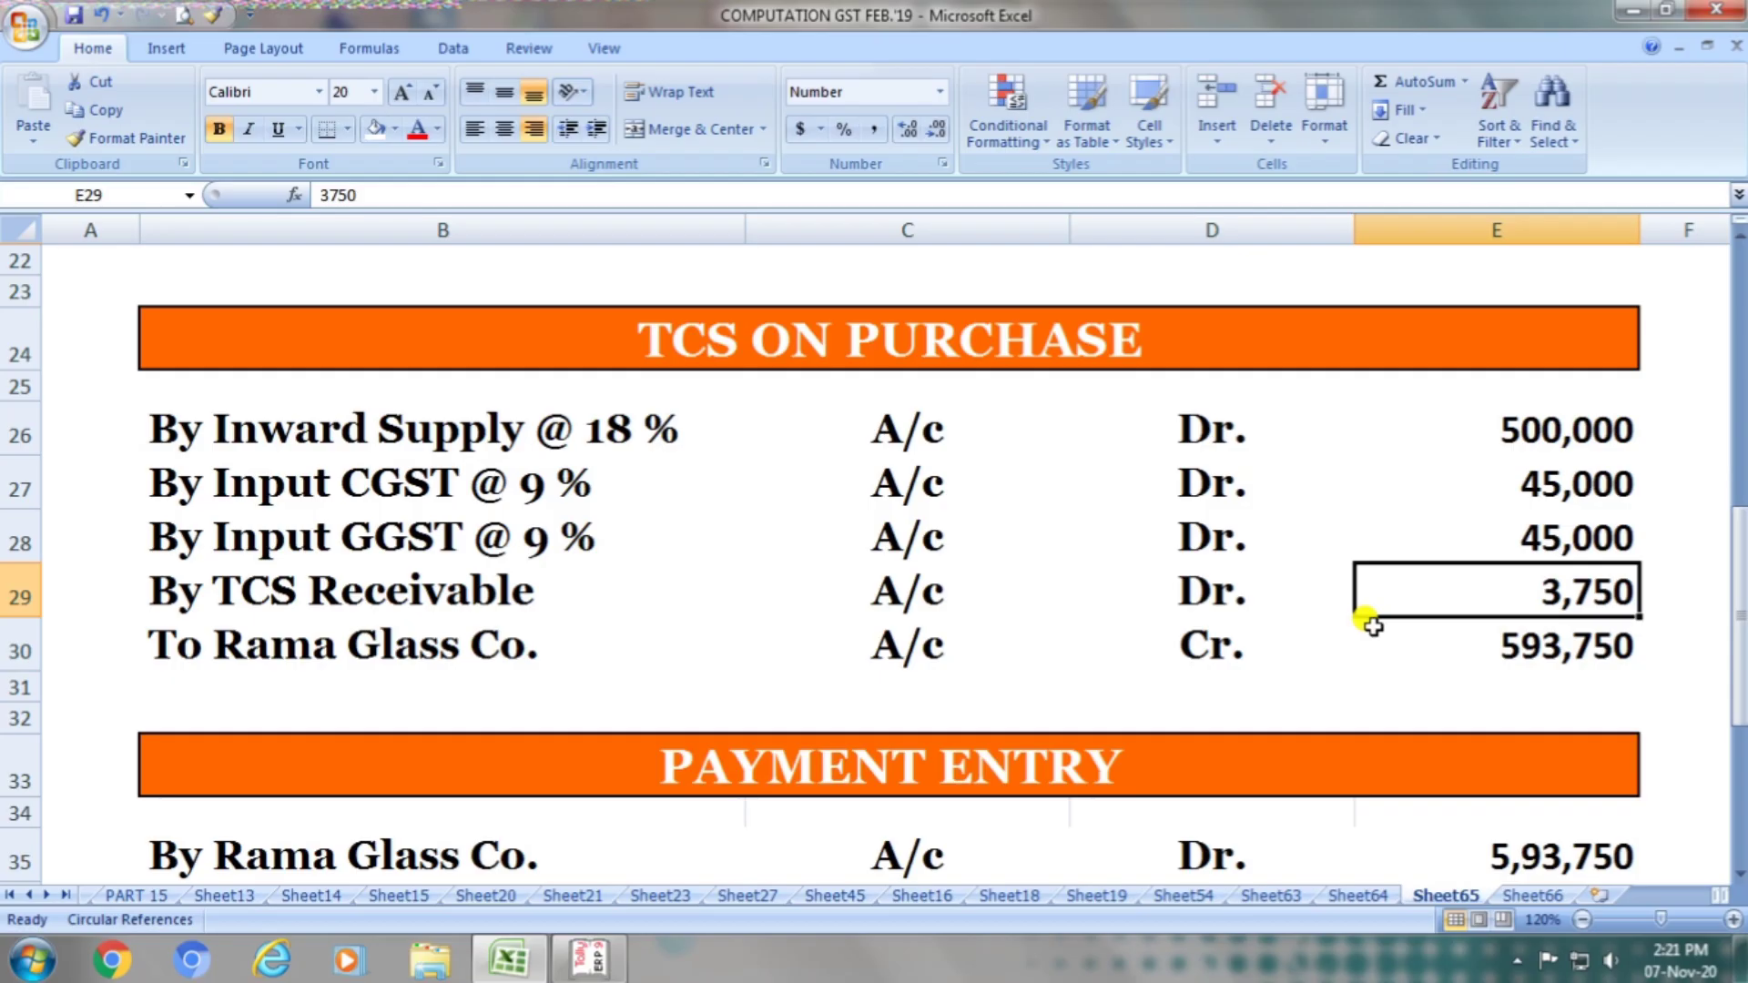
pyautogui.moveTo(1741, 628); pyautogui.dragTo(1739, 689)
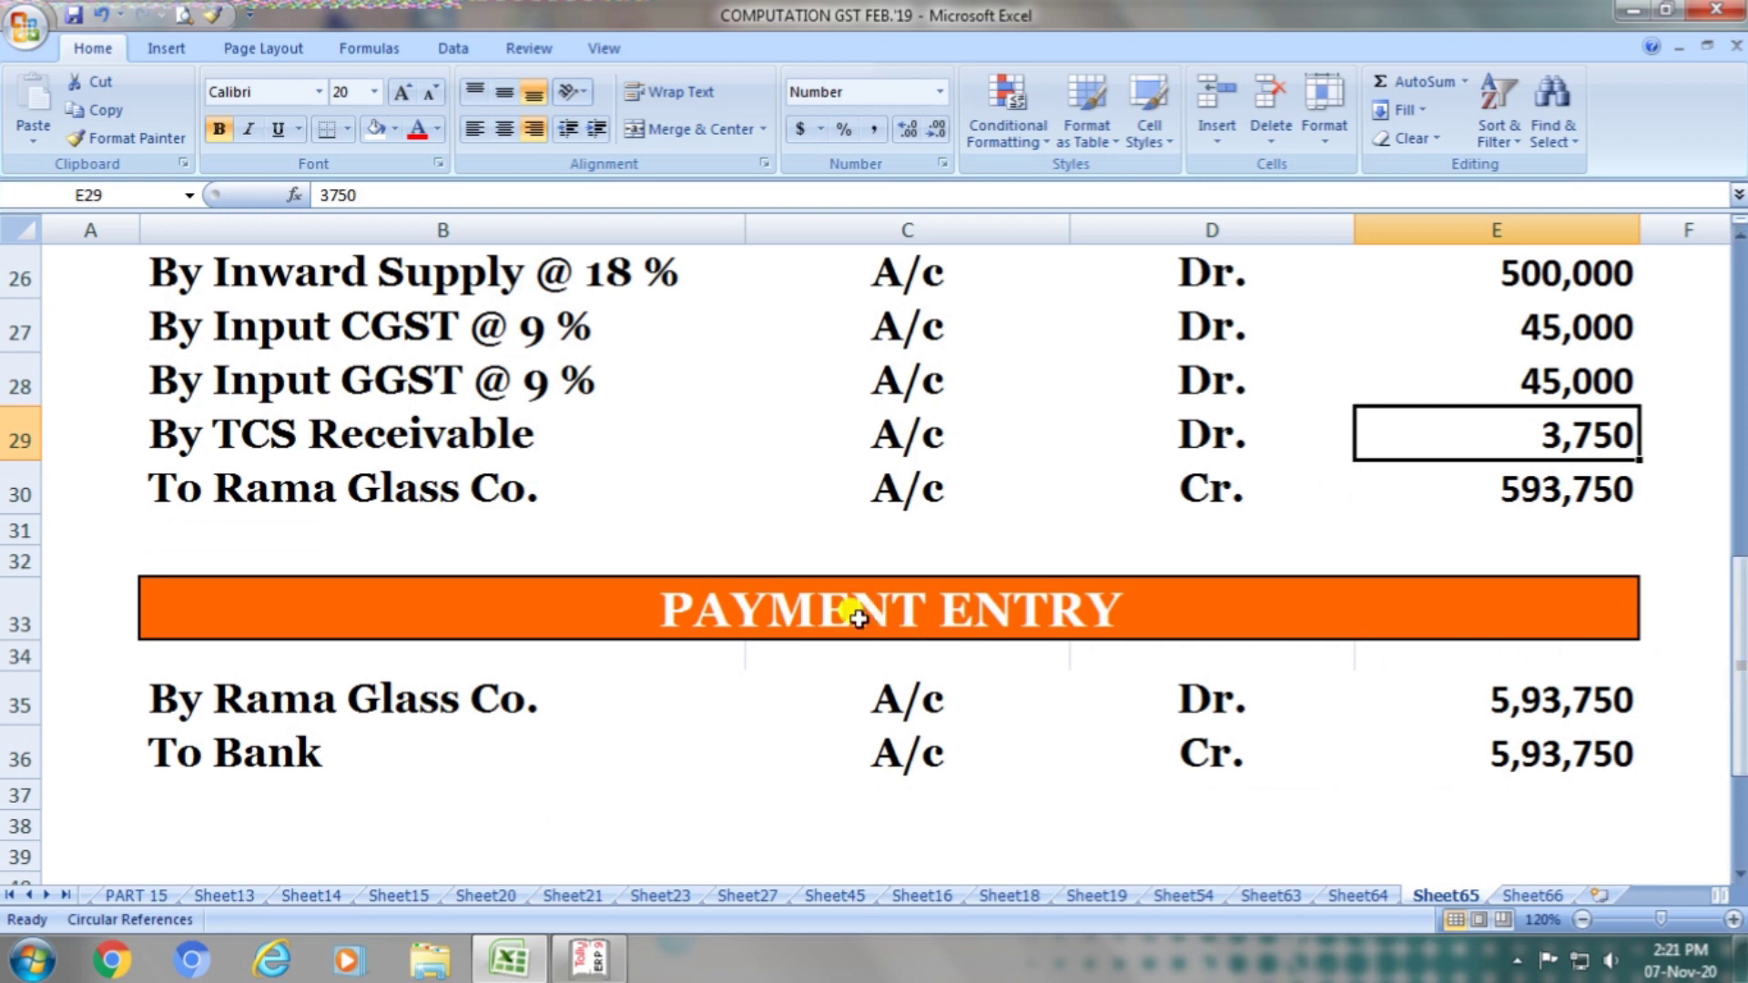
pyautogui.click(906, 626)
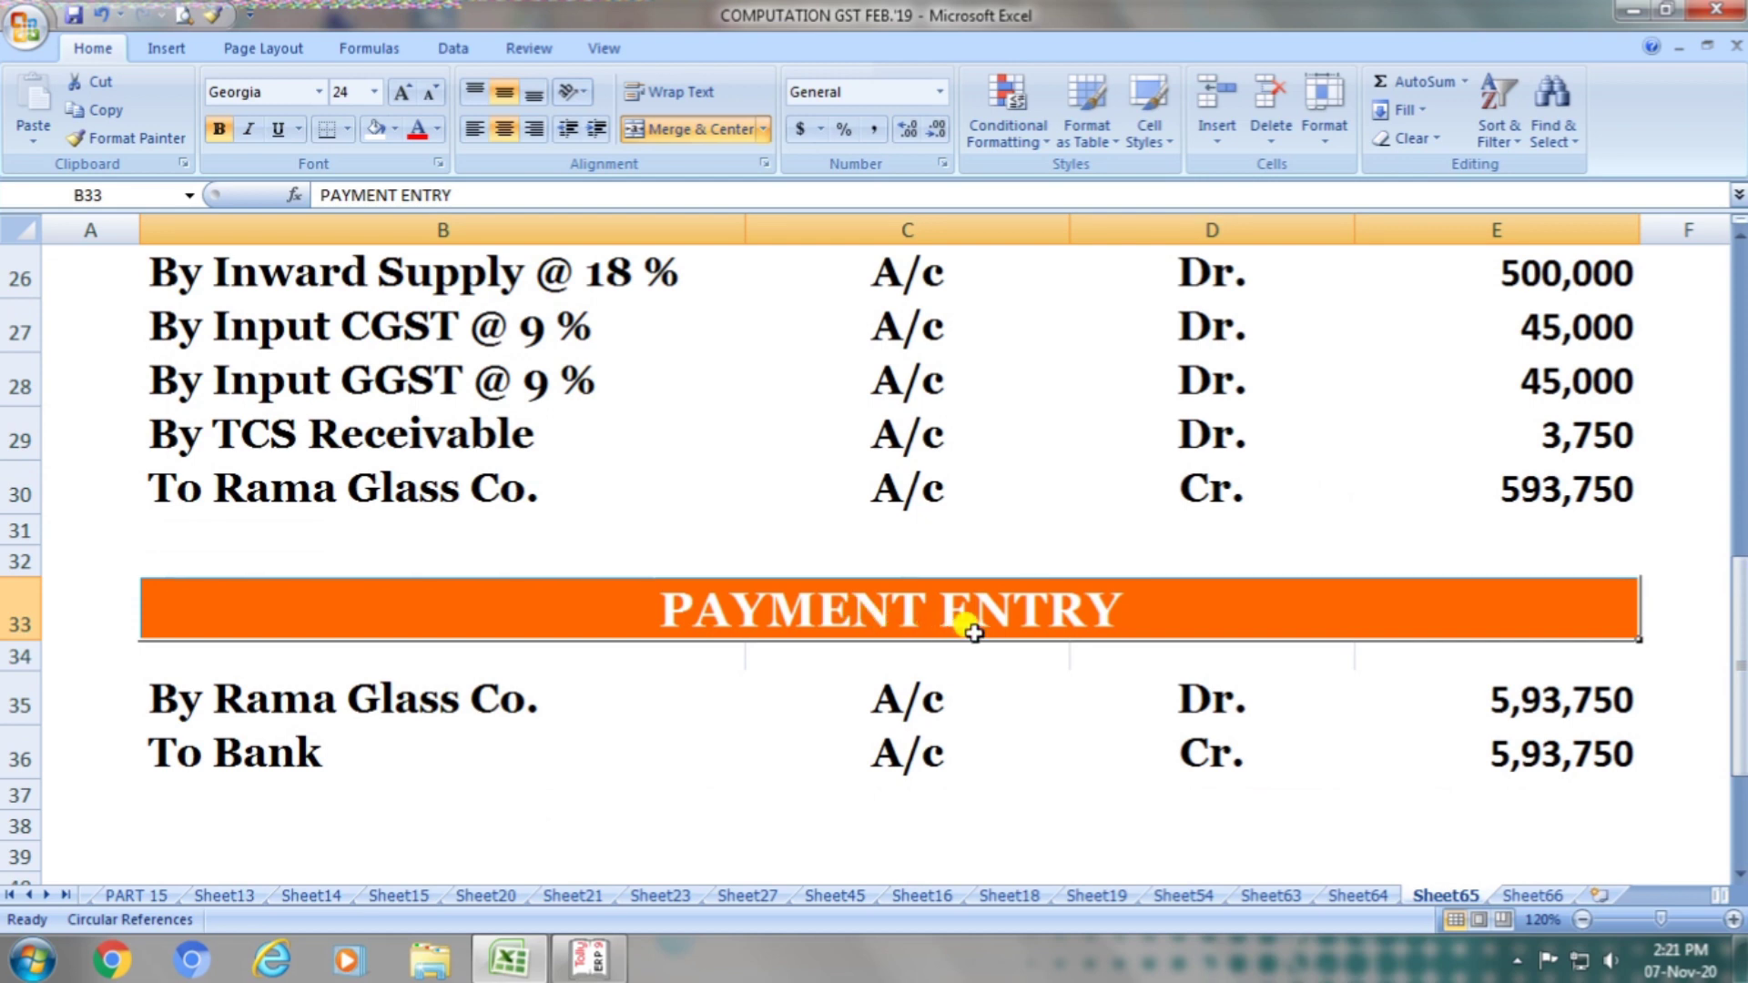
pyautogui.click(519, 714)
pyautogui.click(929, 702)
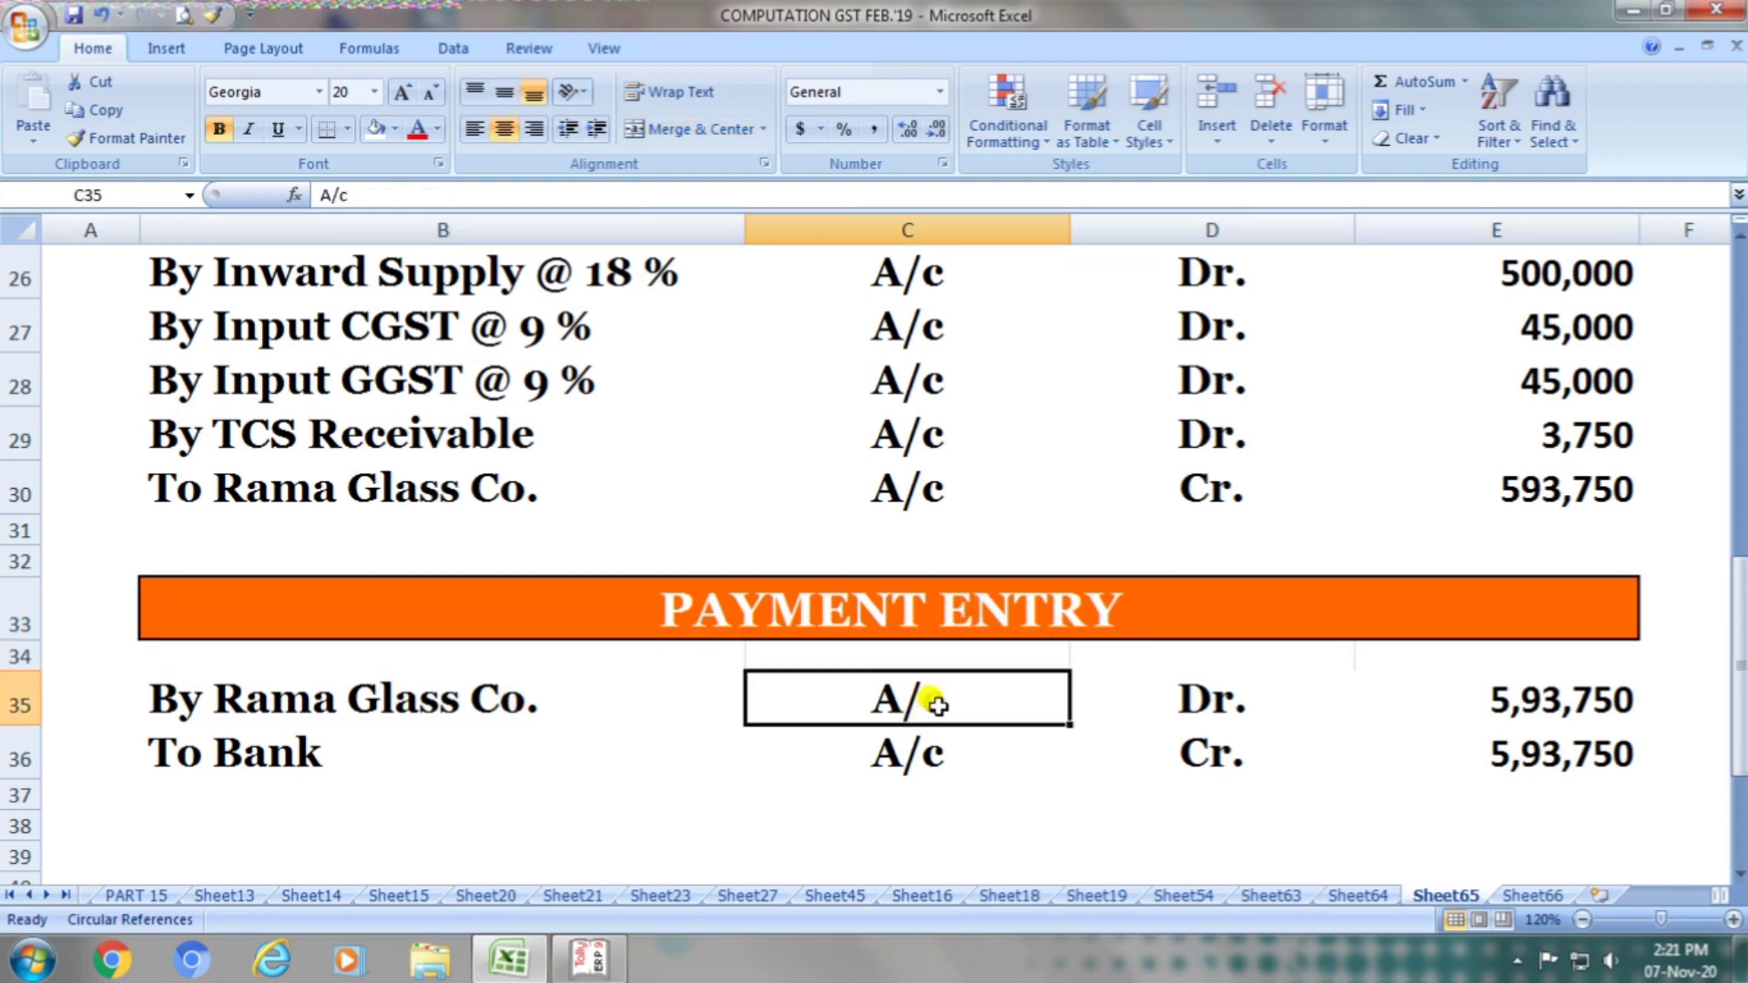
pyautogui.click(1225, 697)
pyautogui.click(1507, 703)
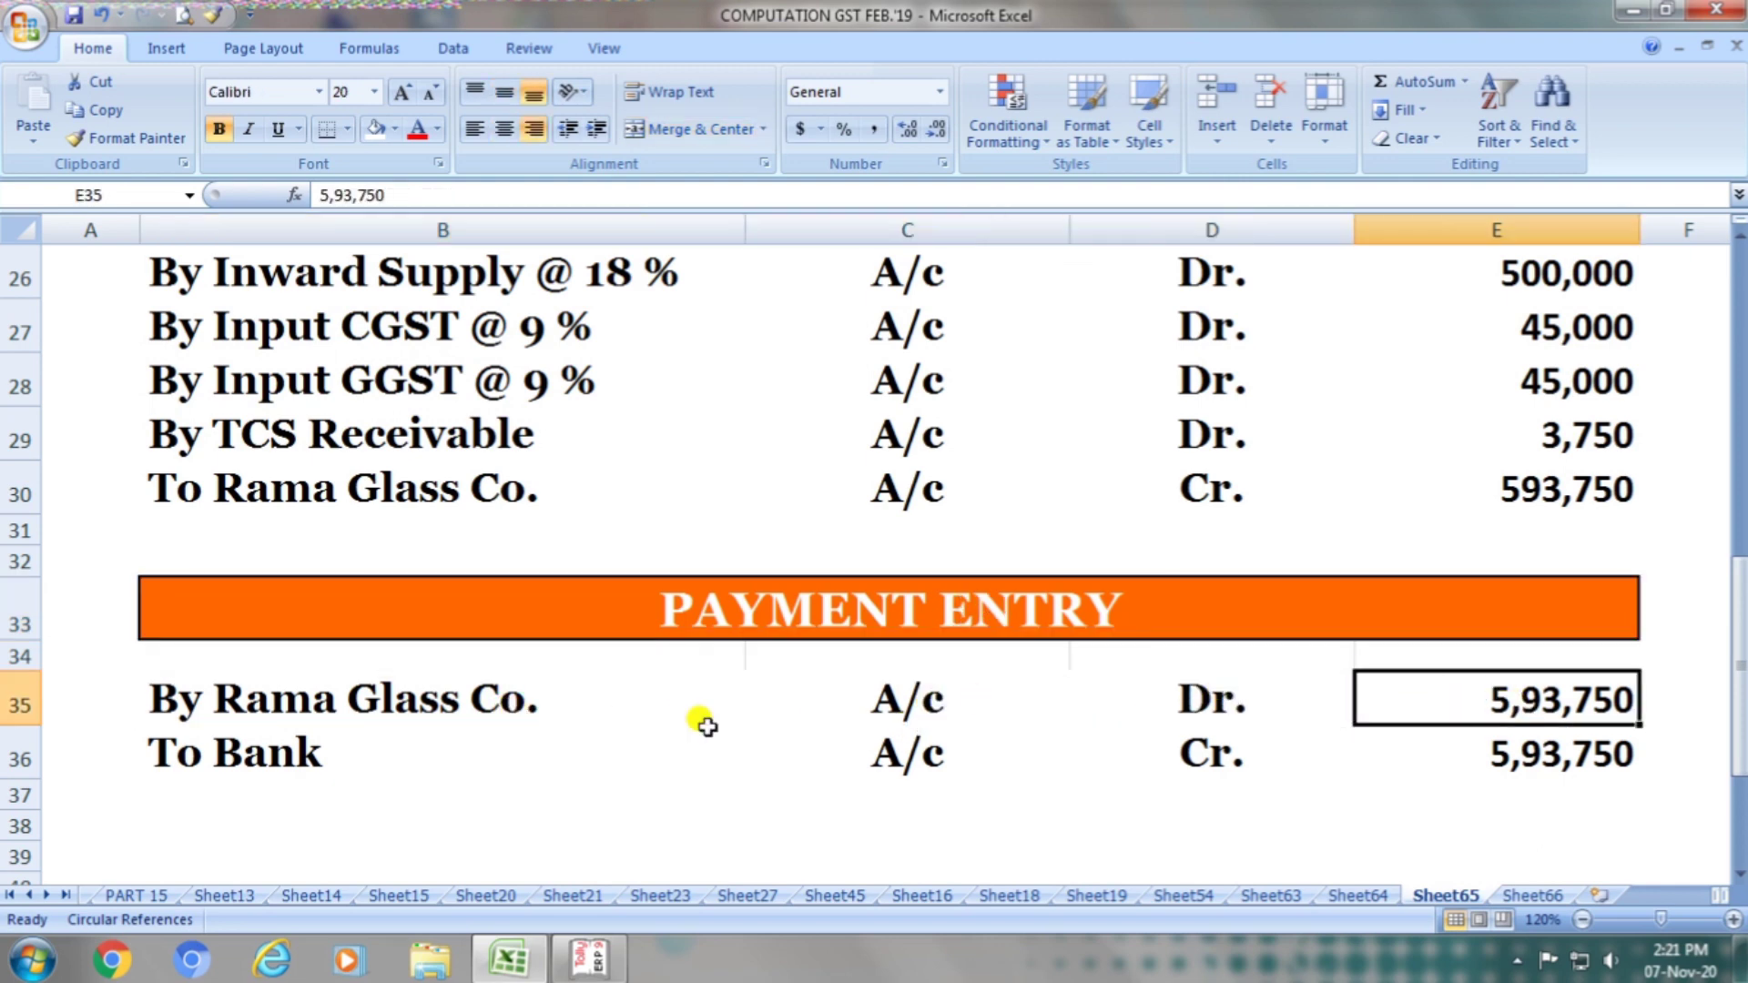
pyautogui.click(435, 752)
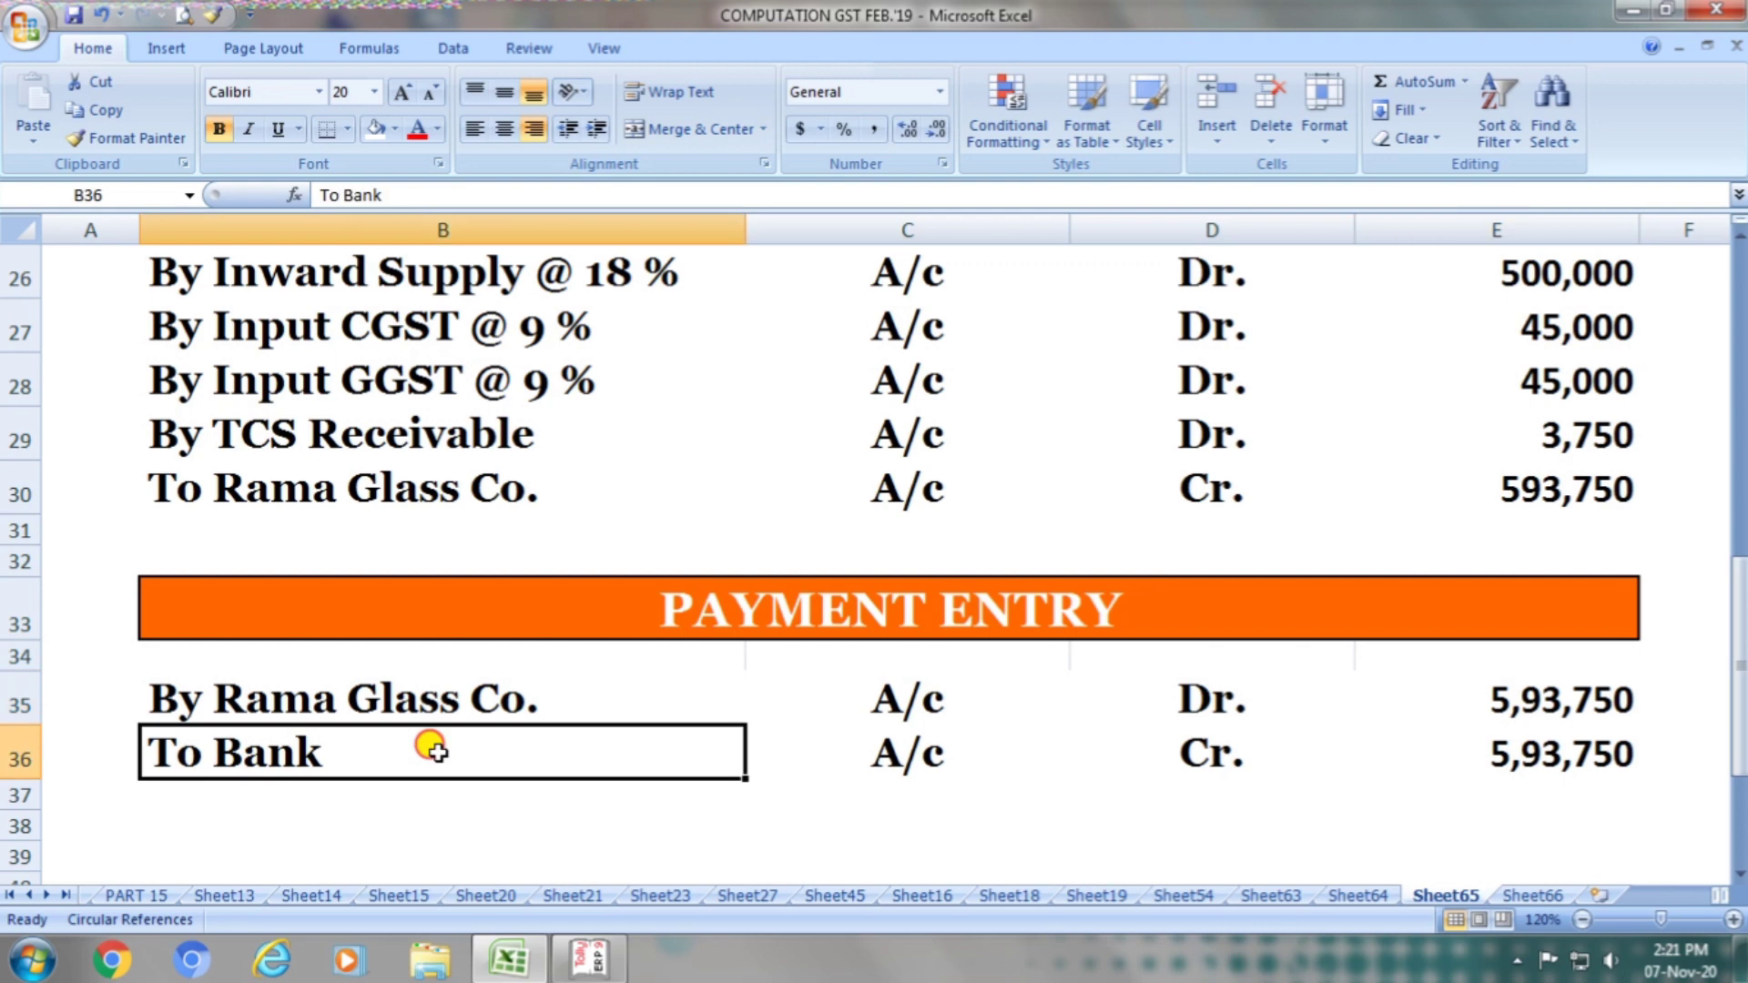
pyautogui.click(938, 767)
pyautogui.click(1175, 765)
pyautogui.click(1407, 756)
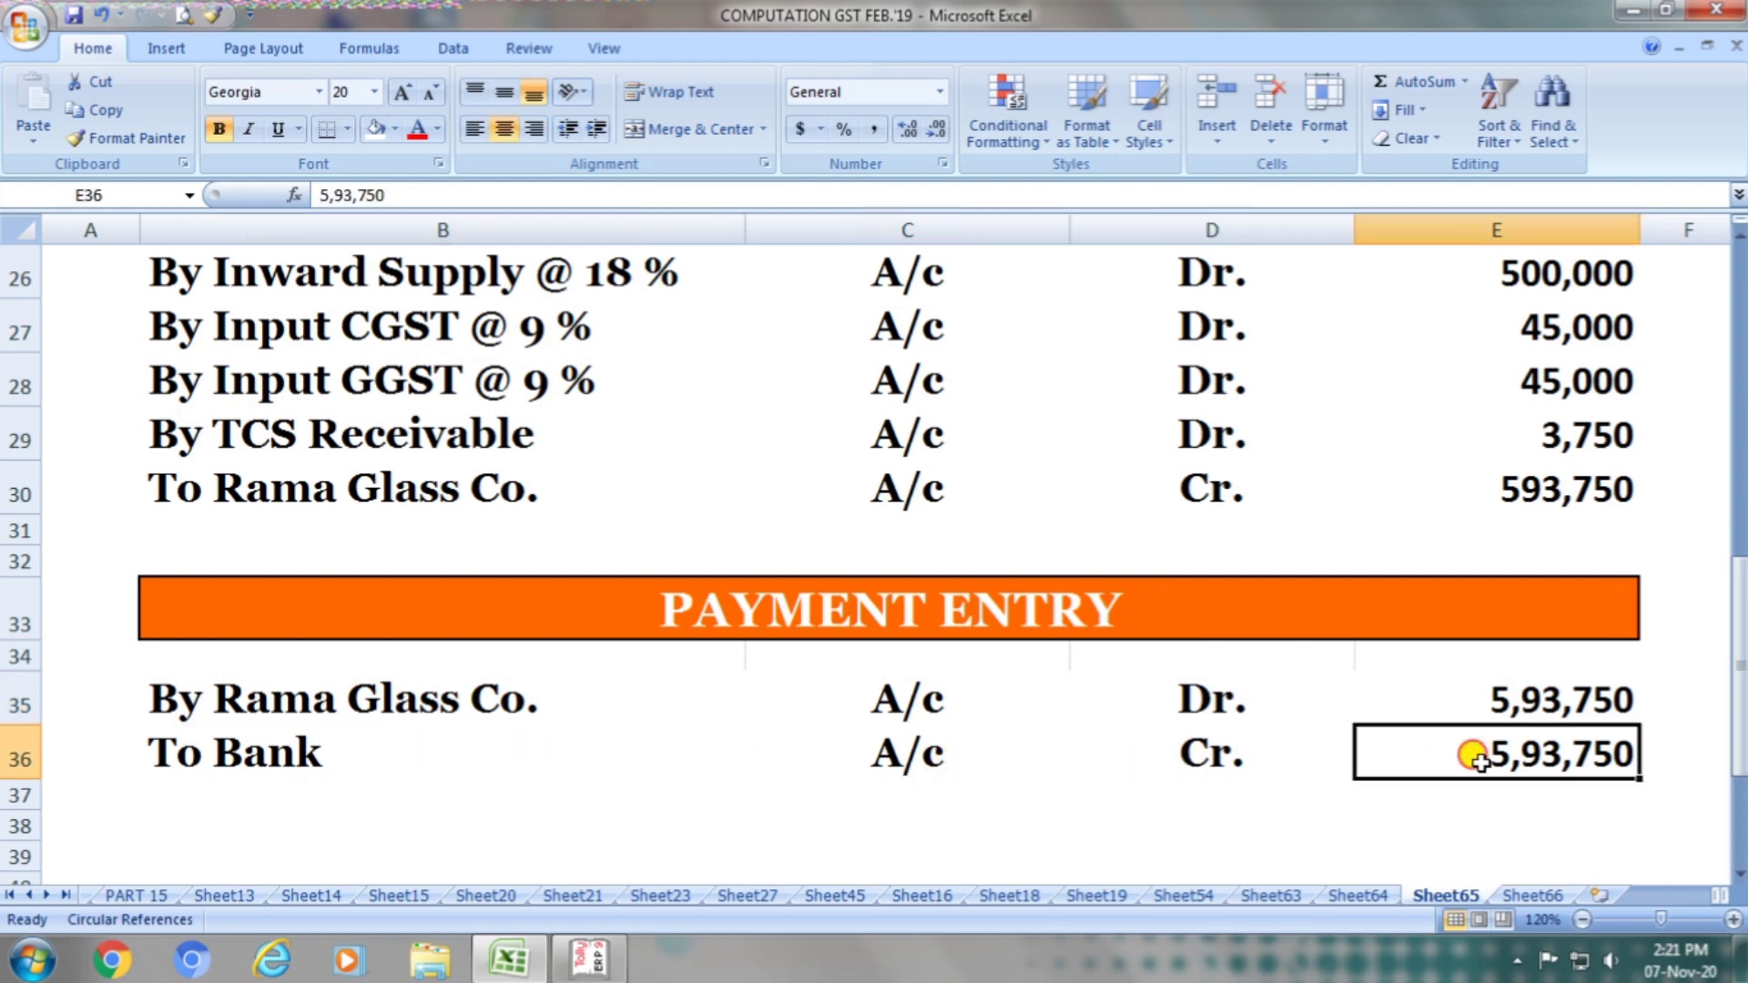
# Step: Switch to Tally.ERP 9 and start a payment voucher with OBC BANK as the account
pyautogui.hotkey('alt', 'Tab')
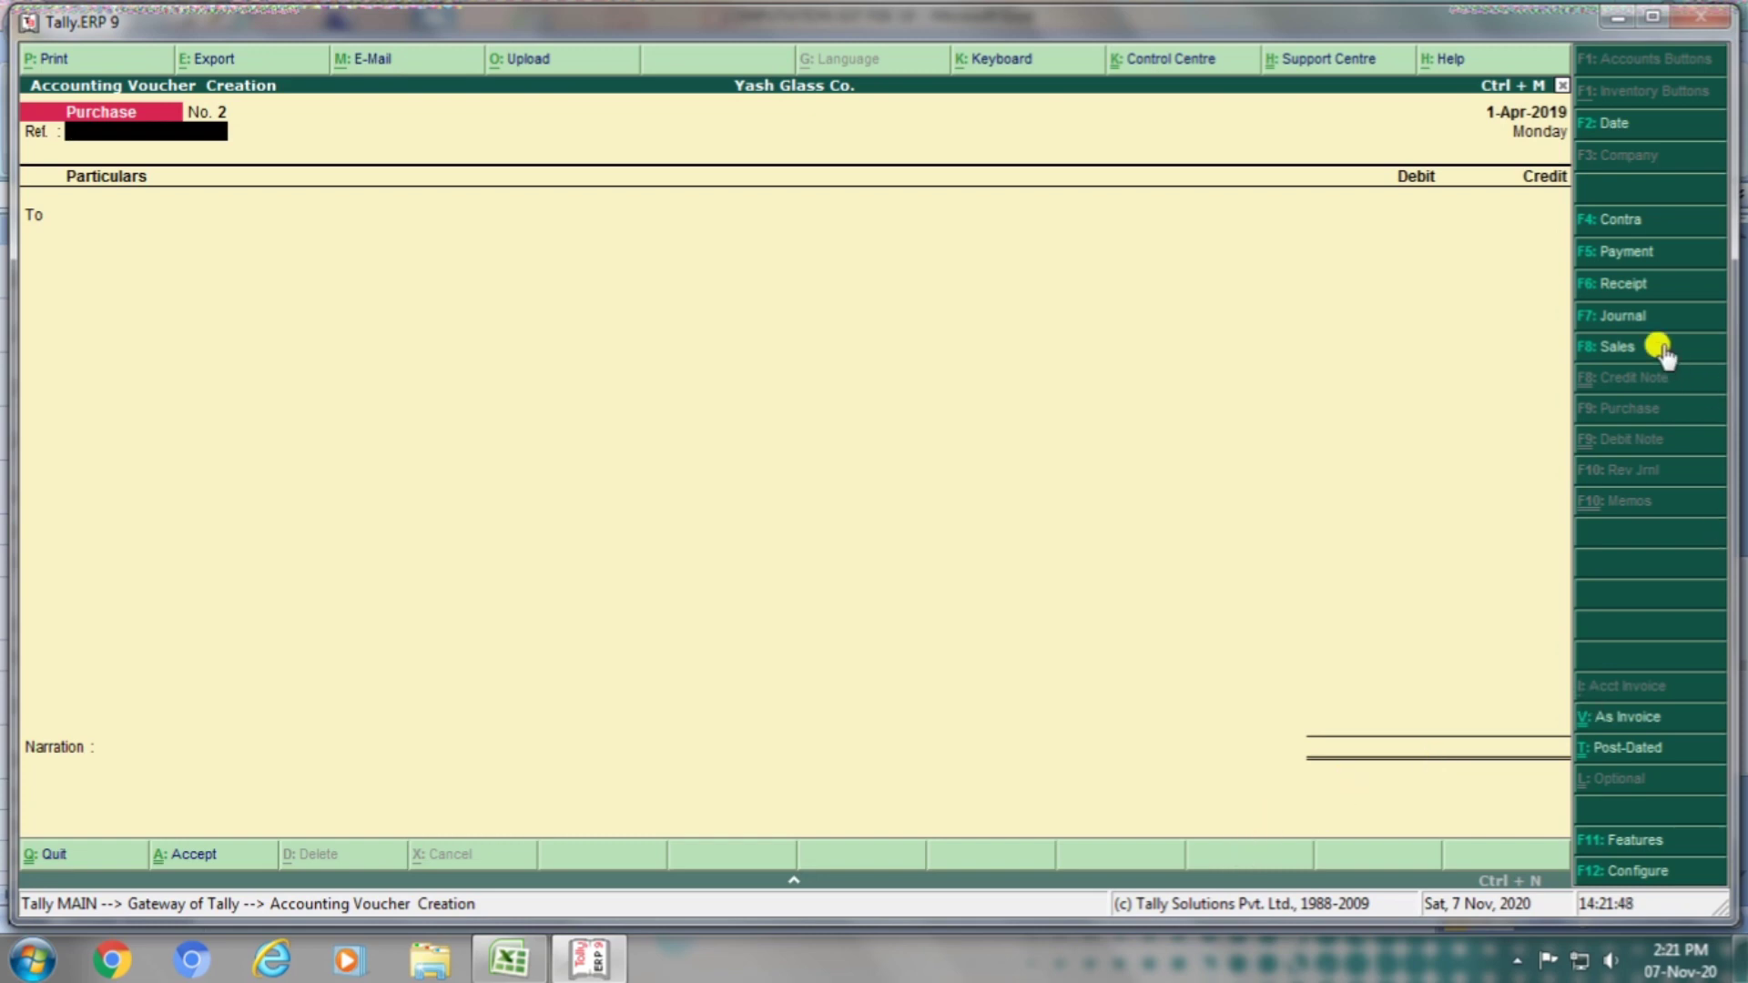
pyautogui.click(1635, 254)
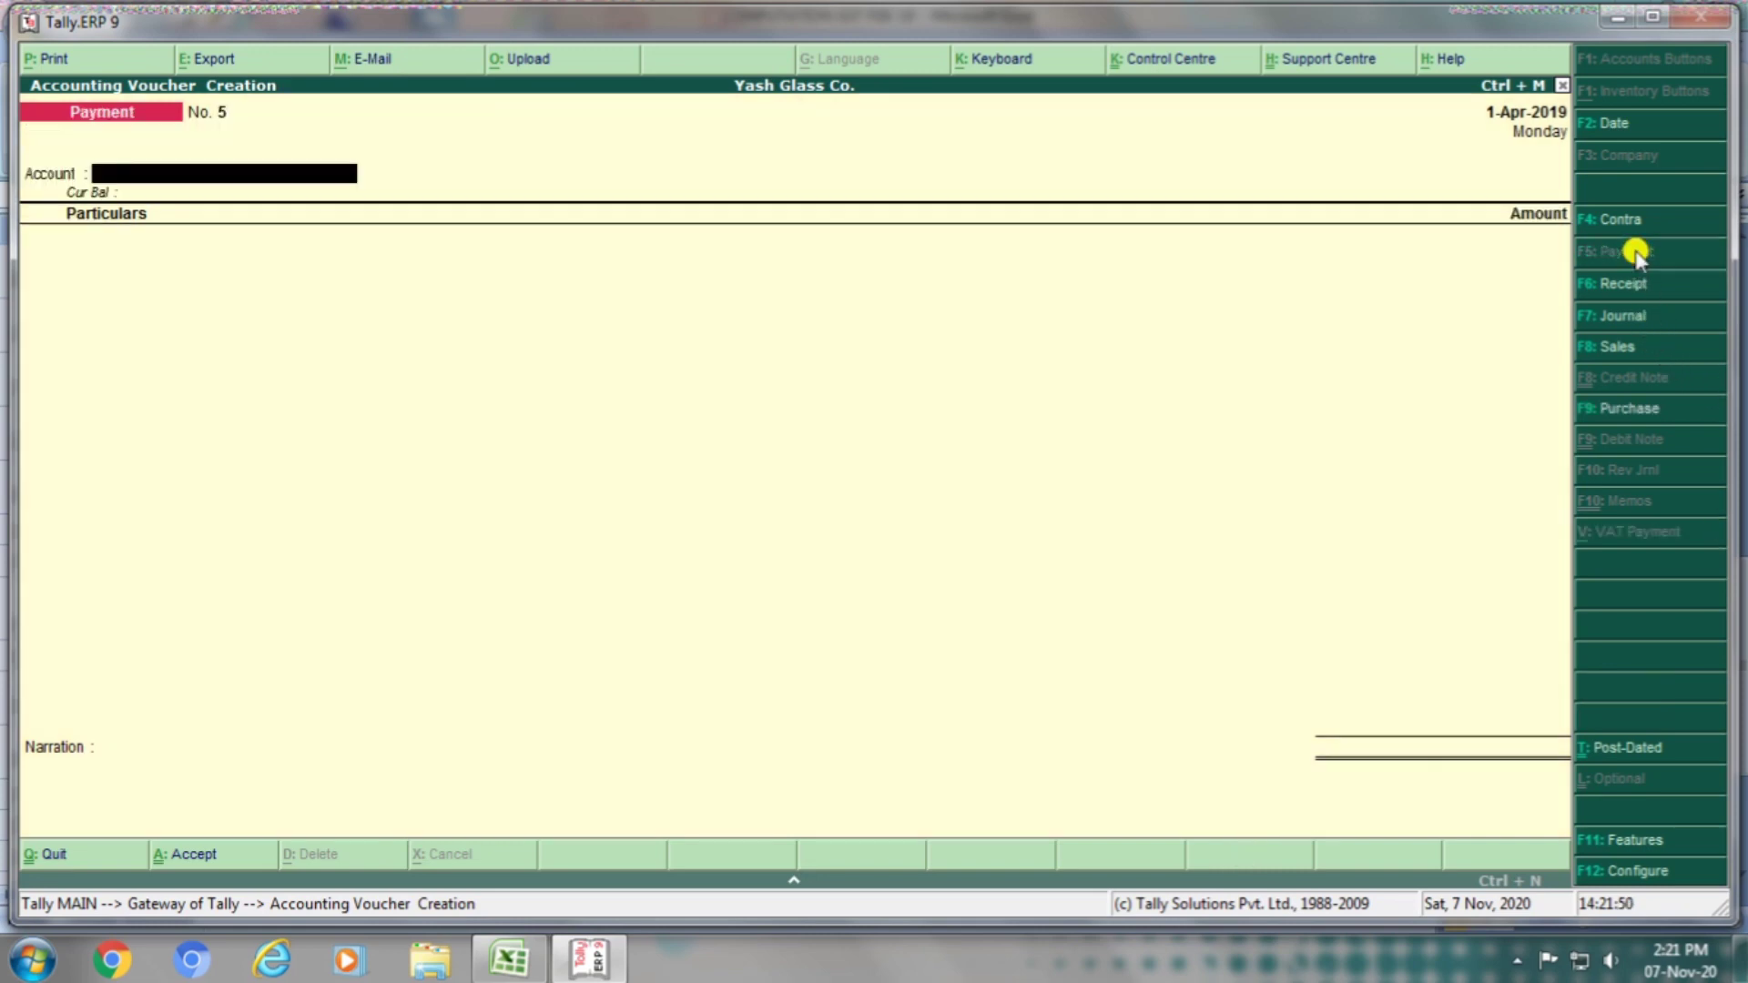
pyautogui.write('OBC')
pyautogui.press('Return')
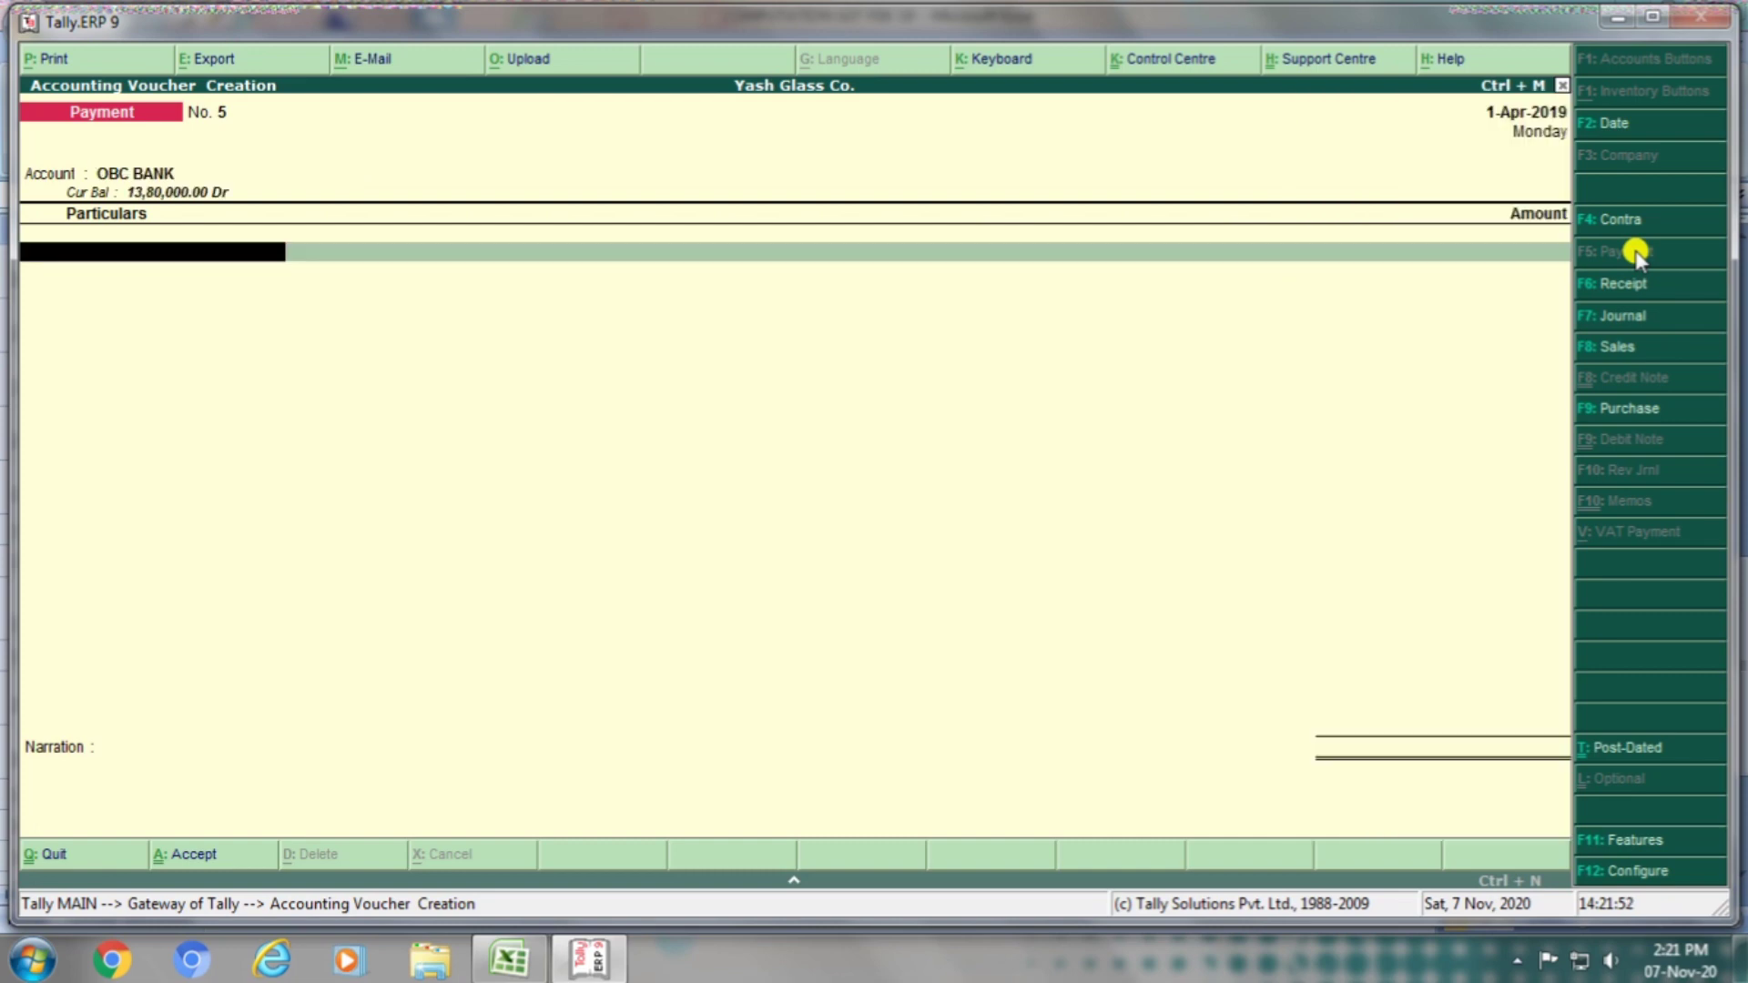
# Step: Check the debited party in the Excel payment entry and choose RAMA GLASS CO. as the payment voucher's particulars ledger
pyautogui.hotkey('alt', 'Tab')
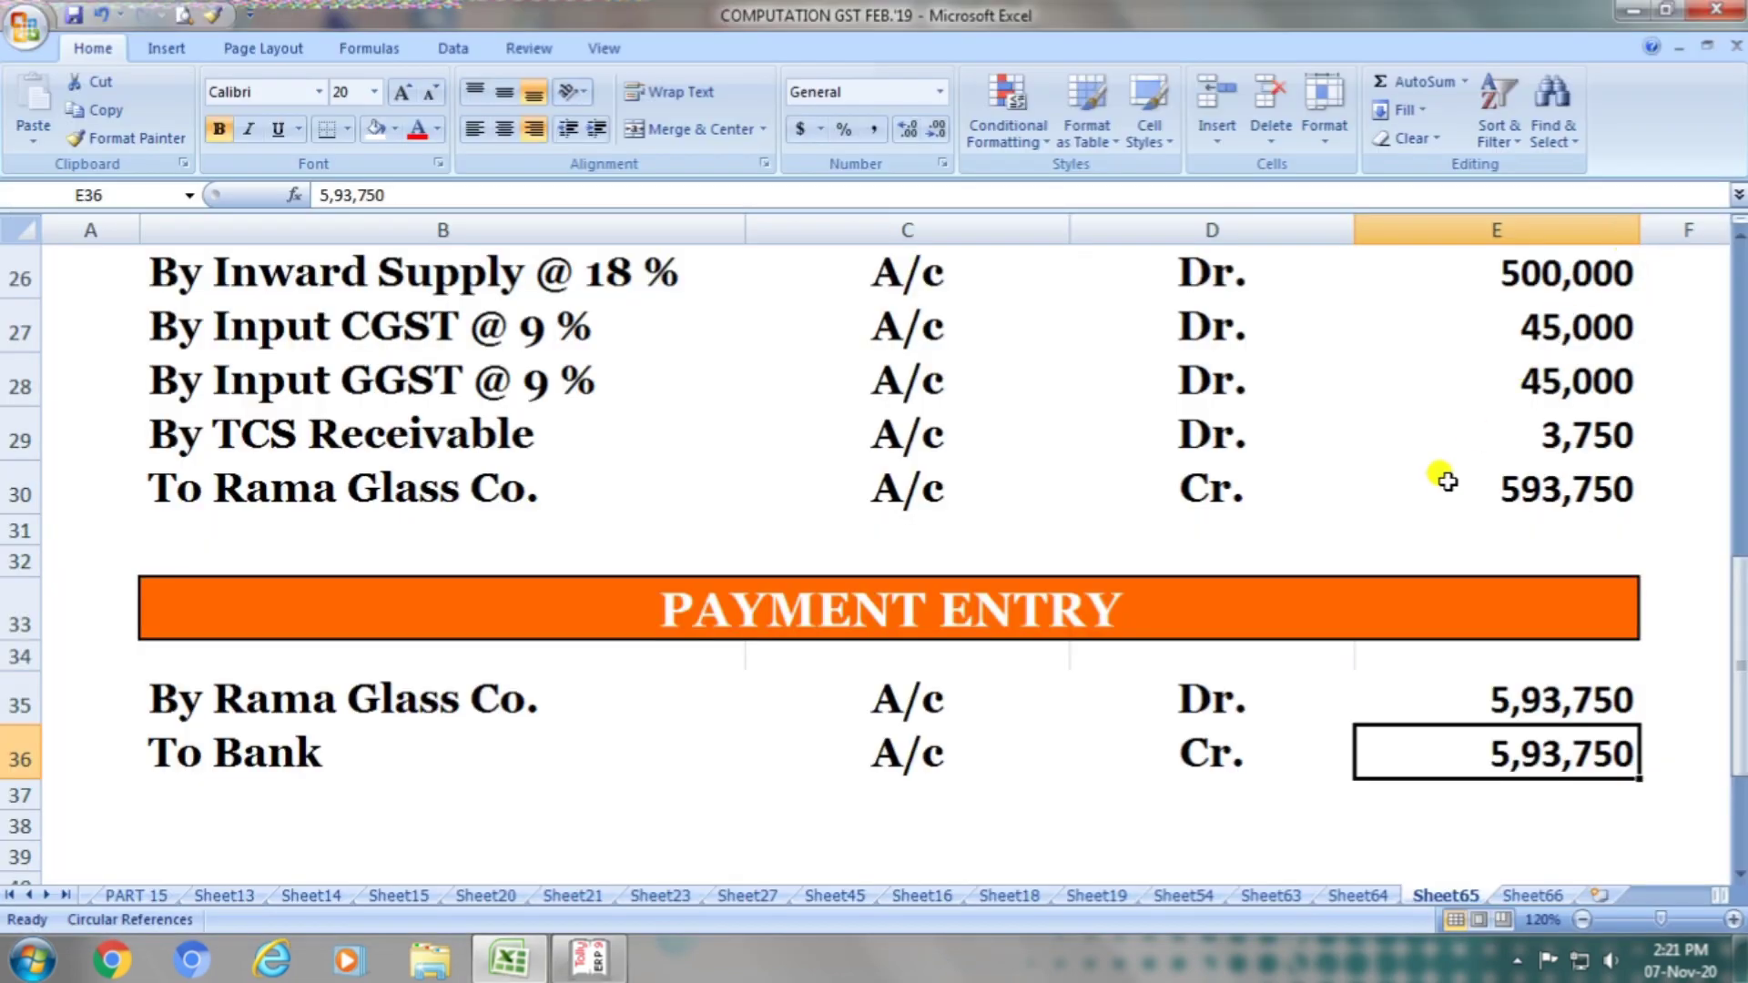
pyautogui.click(622, 679)
pyautogui.hotkey('alt', 'Tab')
pyautogui.write('R')
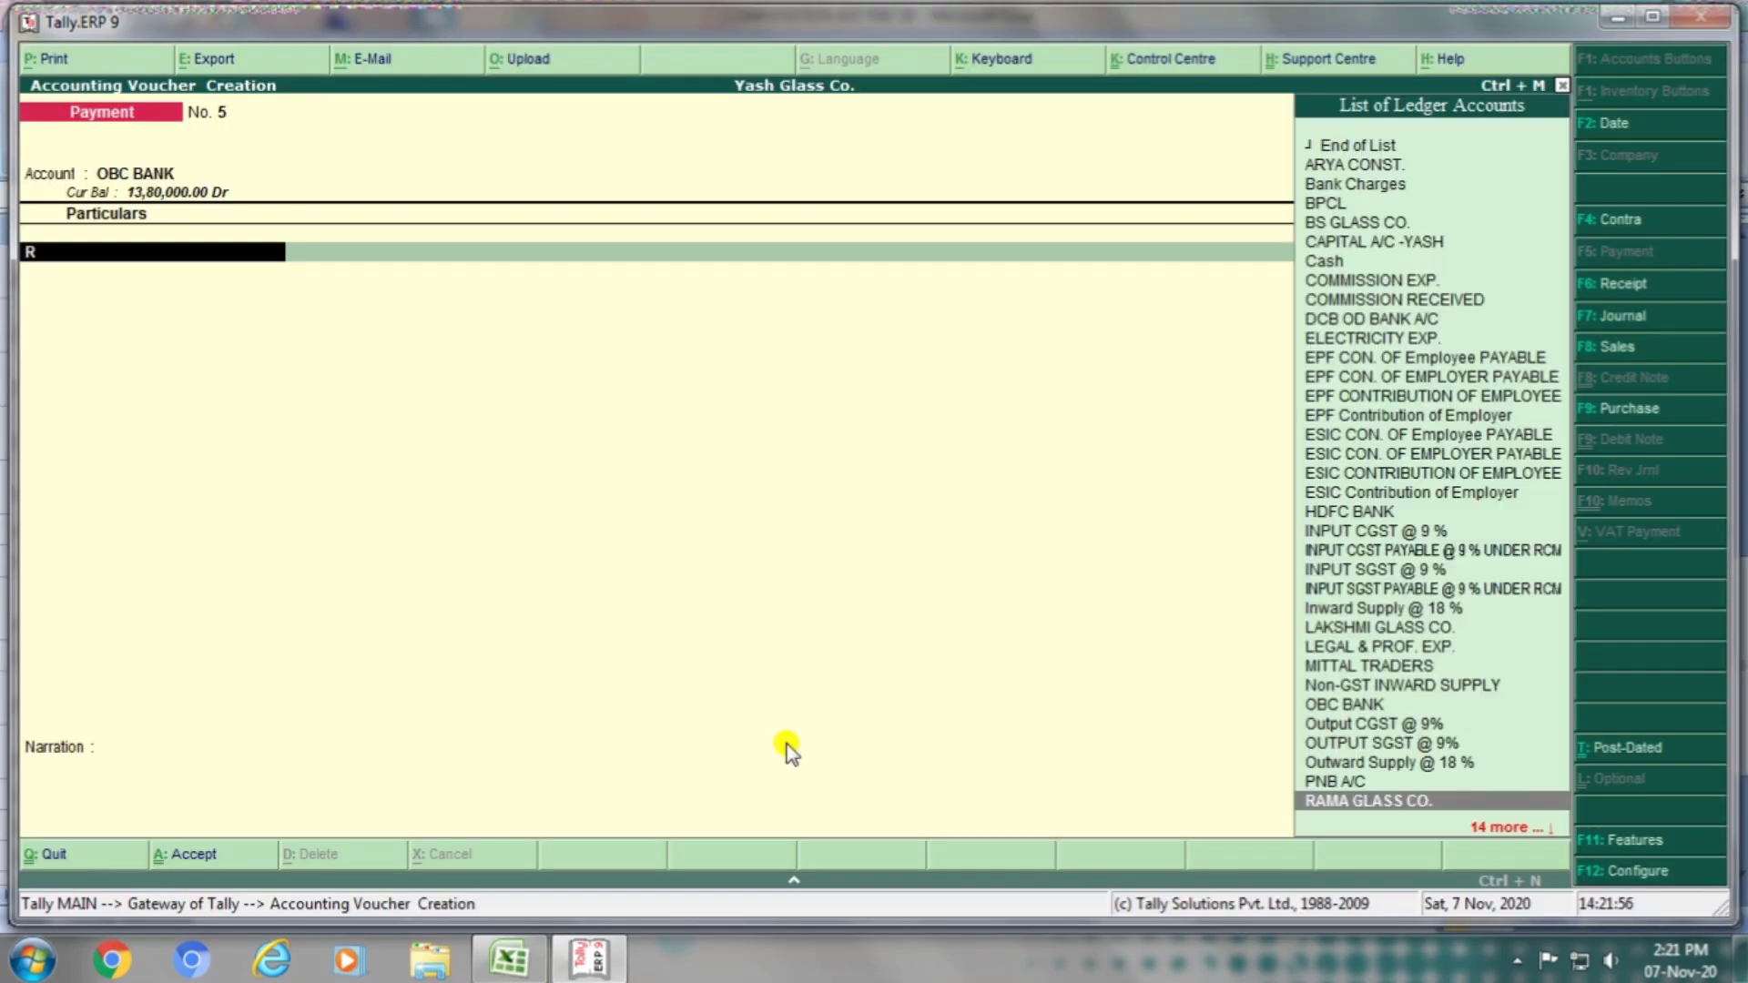
pyautogui.write('ama')
pyautogui.press('Return')
# Step: Check the Rama Glass Co. amount in the Excel payment entry and enter 593750 as the payment amount in Tally.ERP 9
pyautogui.hotkey('alt', 'Tab')
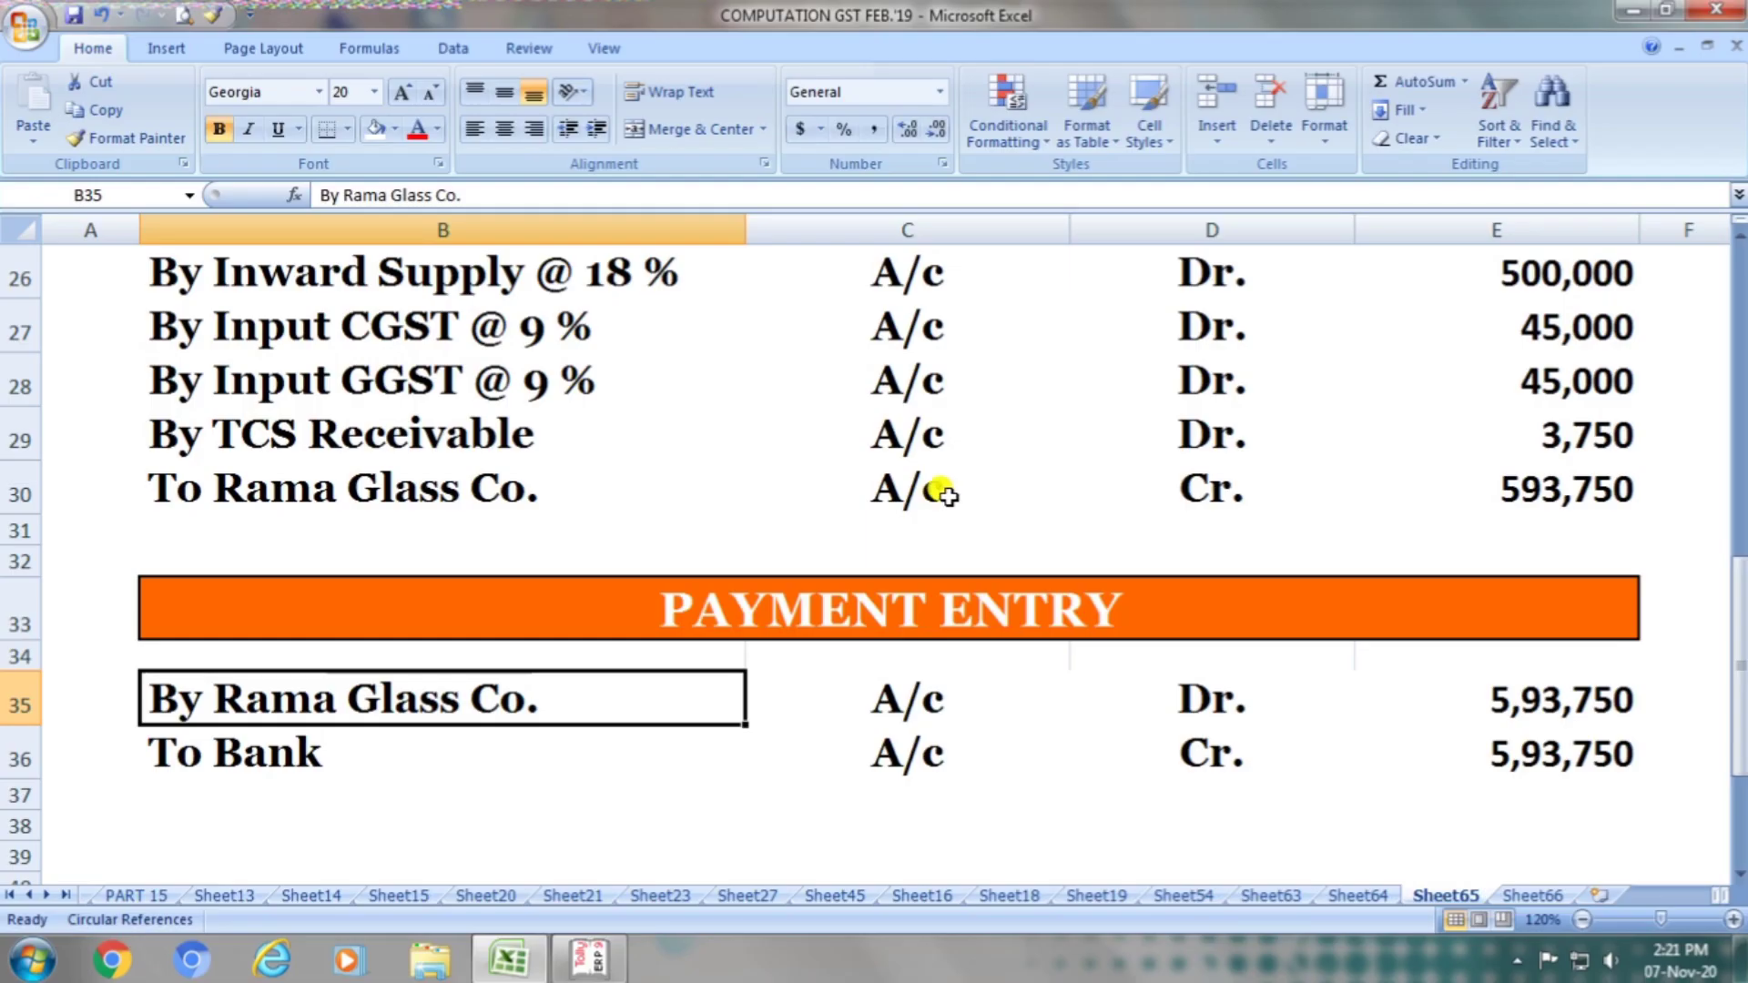
pyautogui.click(925, 706)
pyautogui.click(1168, 708)
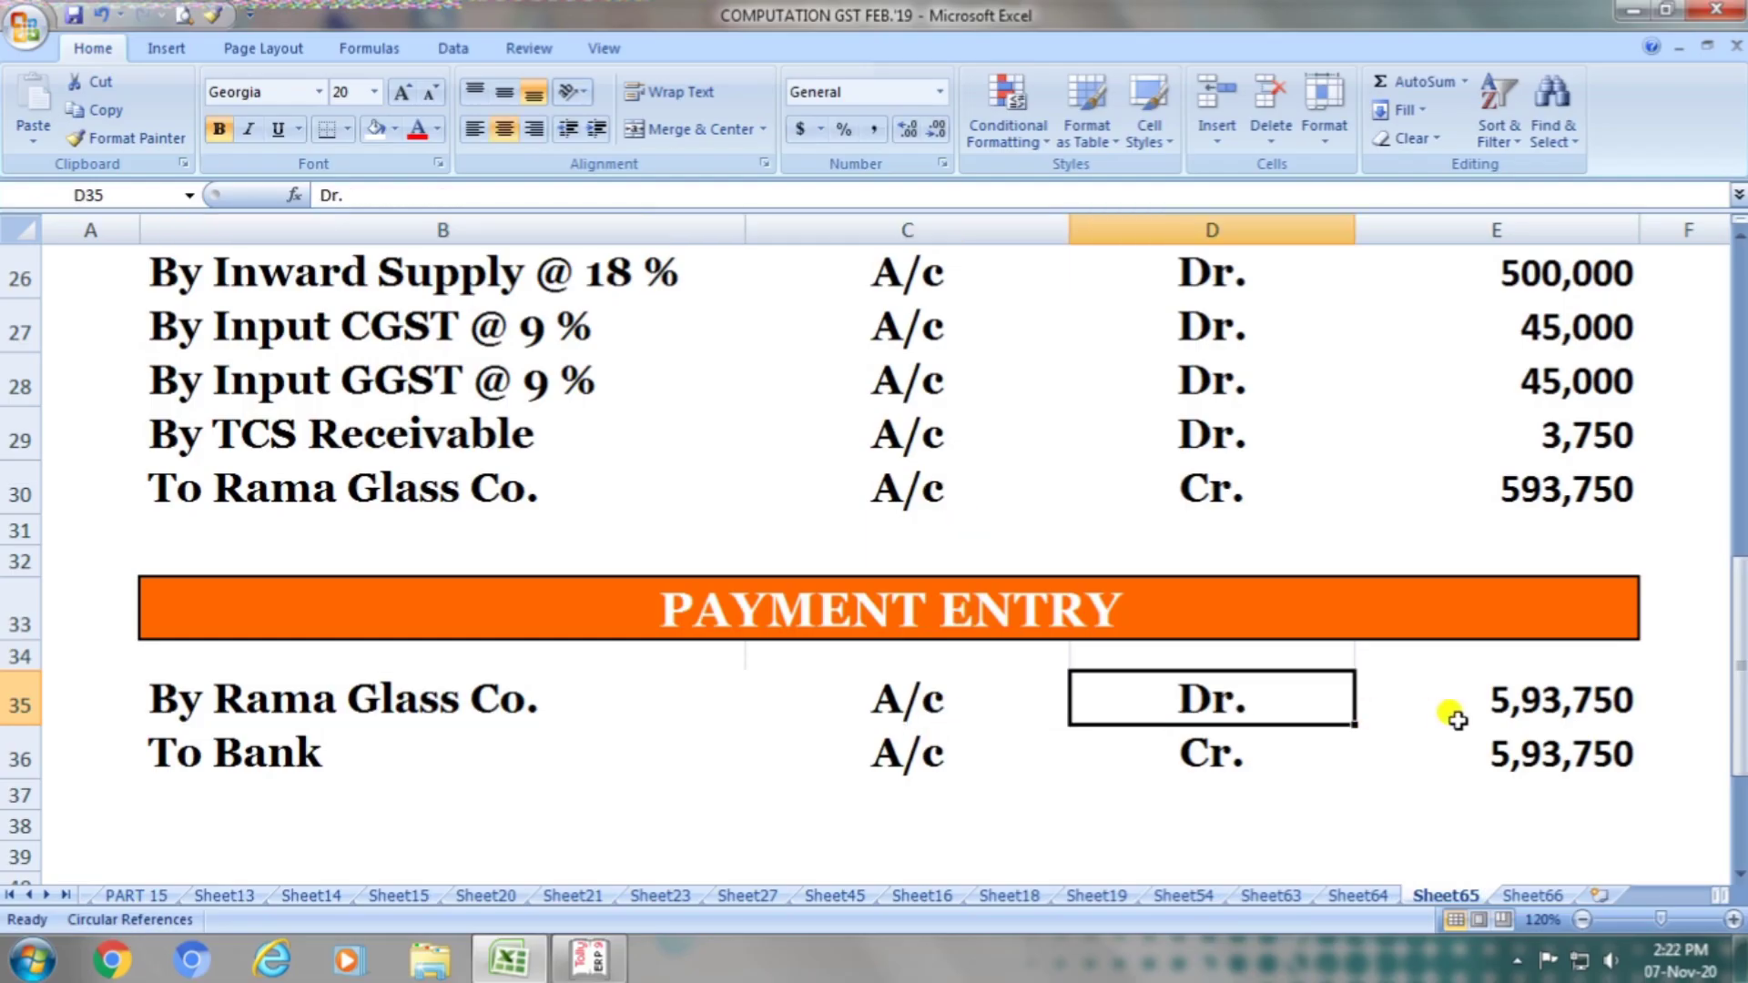
pyautogui.click(1493, 708)
pyautogui.hotkey('alt', 'Tab')
pyautogui.write('593')
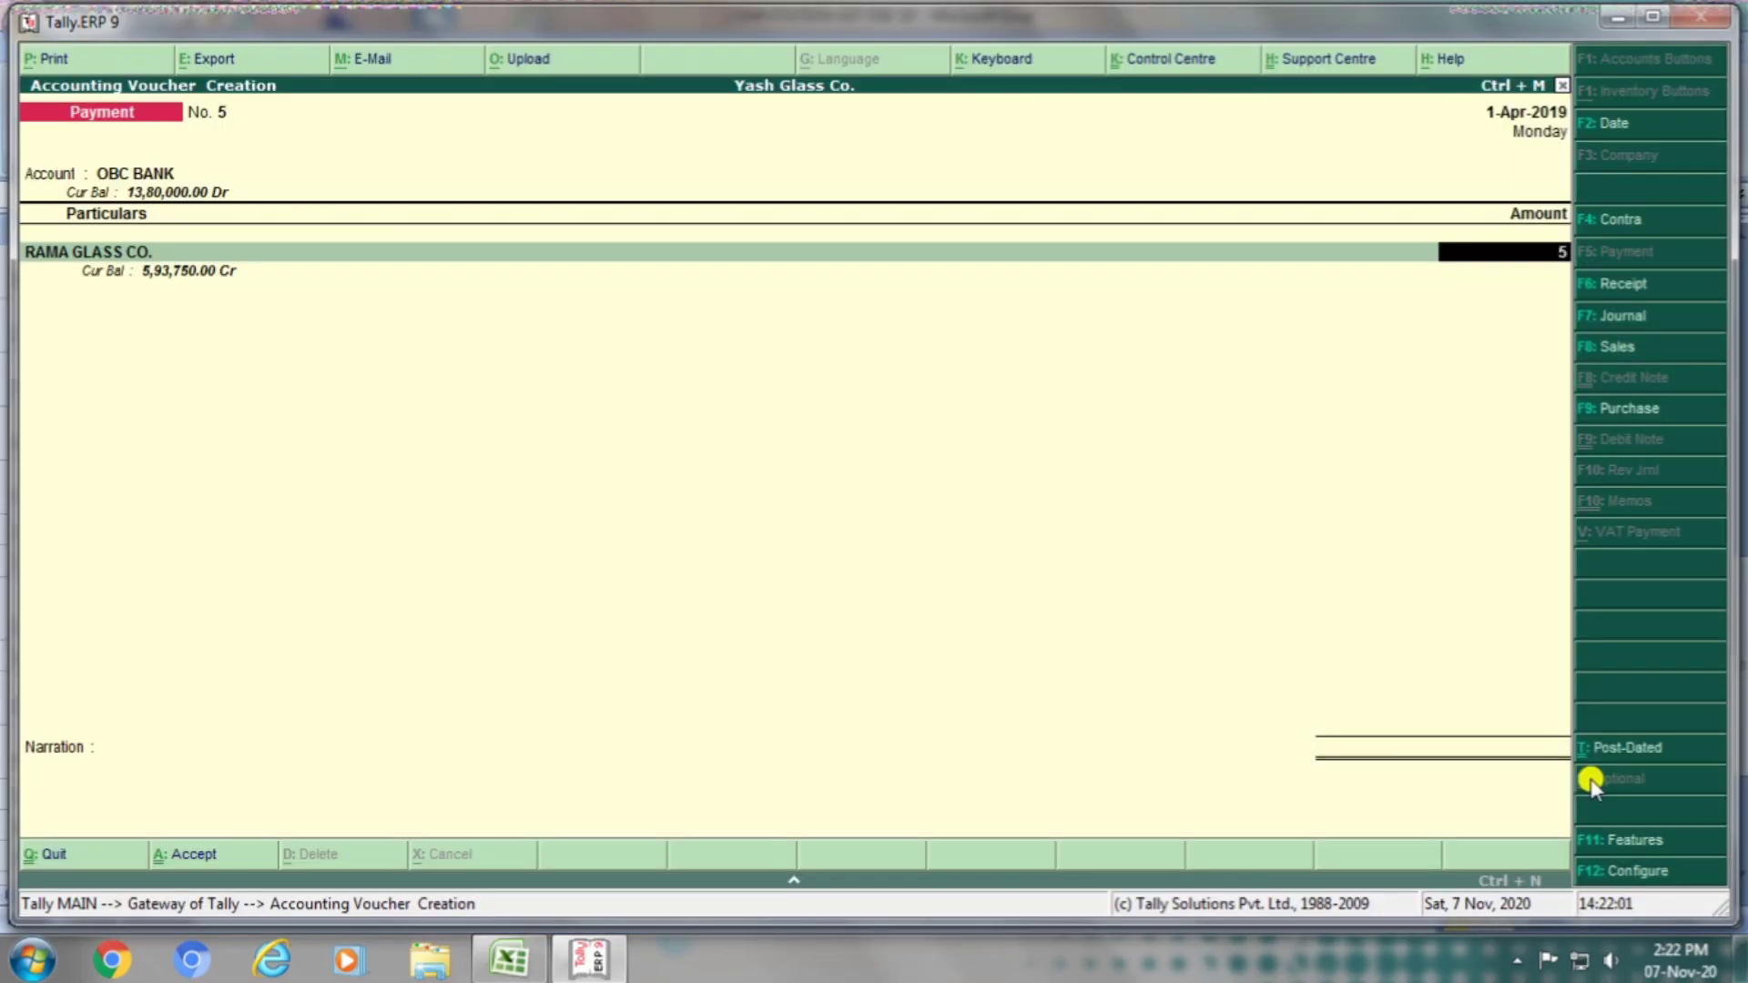
pyautogui.hotkey('alt', 'Tab')
pyautogui.hotkey('alt', 'Tab')
pyautogui.hotkey('alt', 'Tab')
pyautogui.write('750')
pyautogui.hotkey('alt', 'Tab')
pyautogui.hotkey('alt', 'Tab')
pyautogui.press('Return')
# Step: Allocate the payment of 5,93,750 against bill reference 10 dt. 01.04.2020 and save the payment voucher without a cheque number
pyautogui.press('Return')
pyautogui.press('Return')
pyautogui.press('Return')
pyautogui.press('Return')
pyautogui.press('Return')
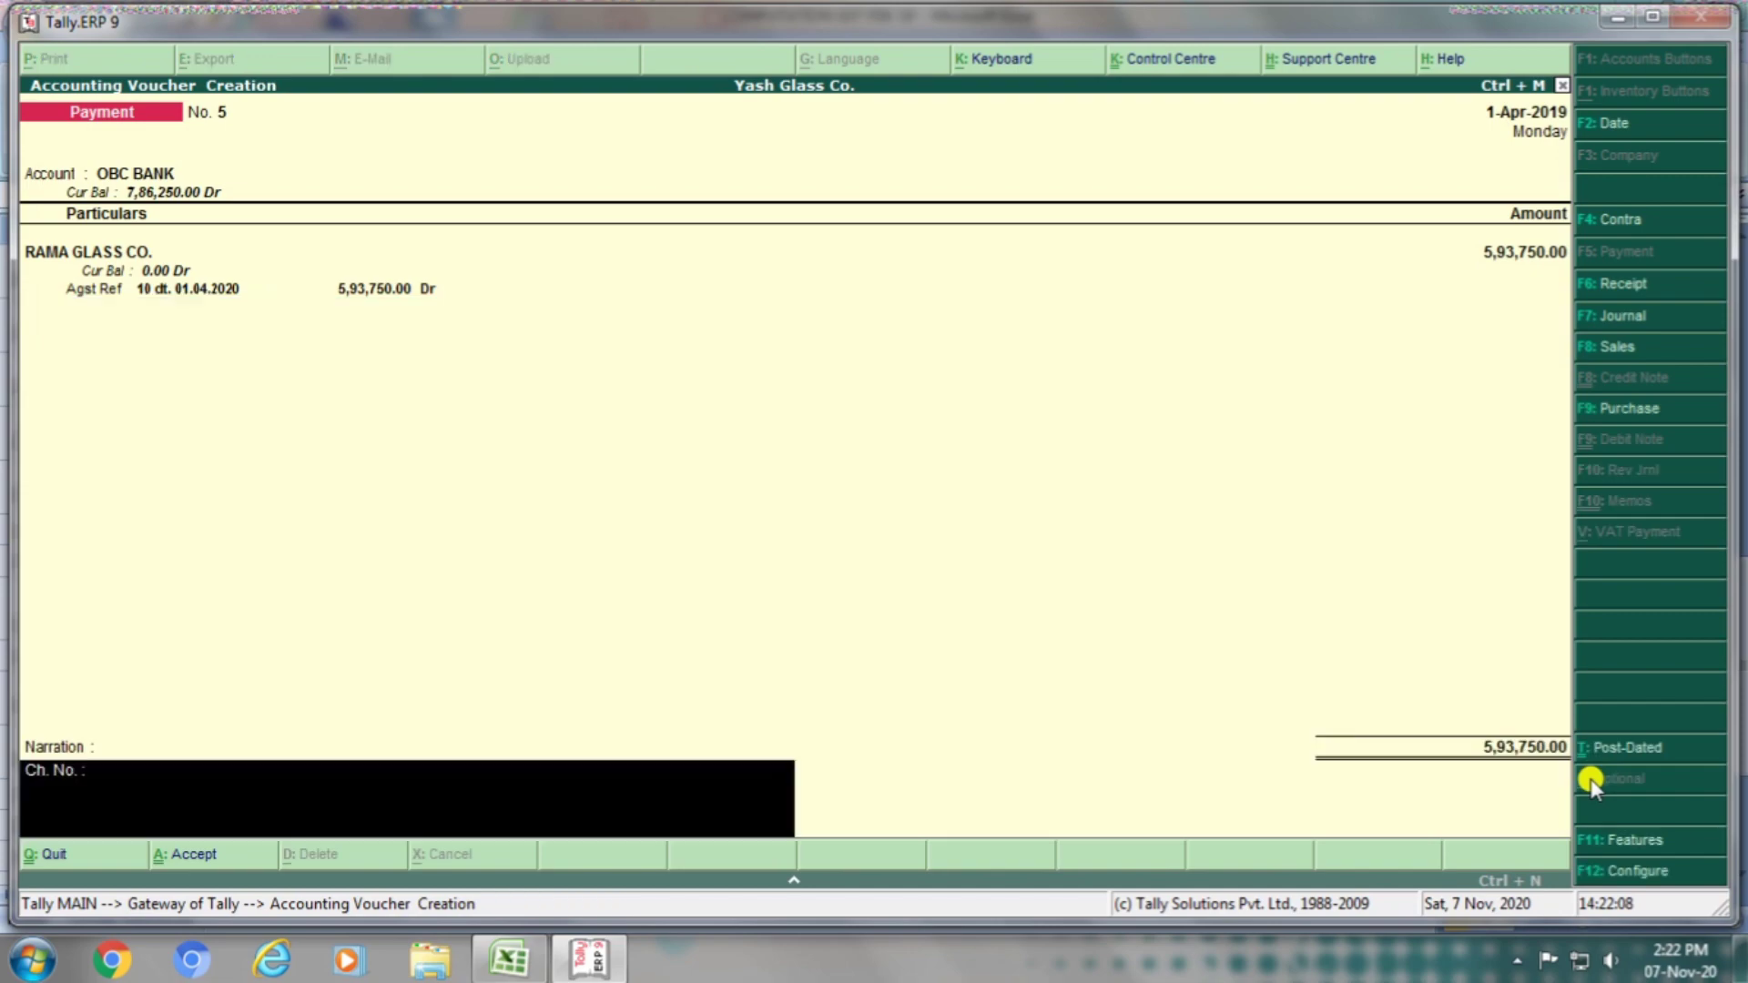
pyautogui.press('Return')
pyautogui.press('Return')
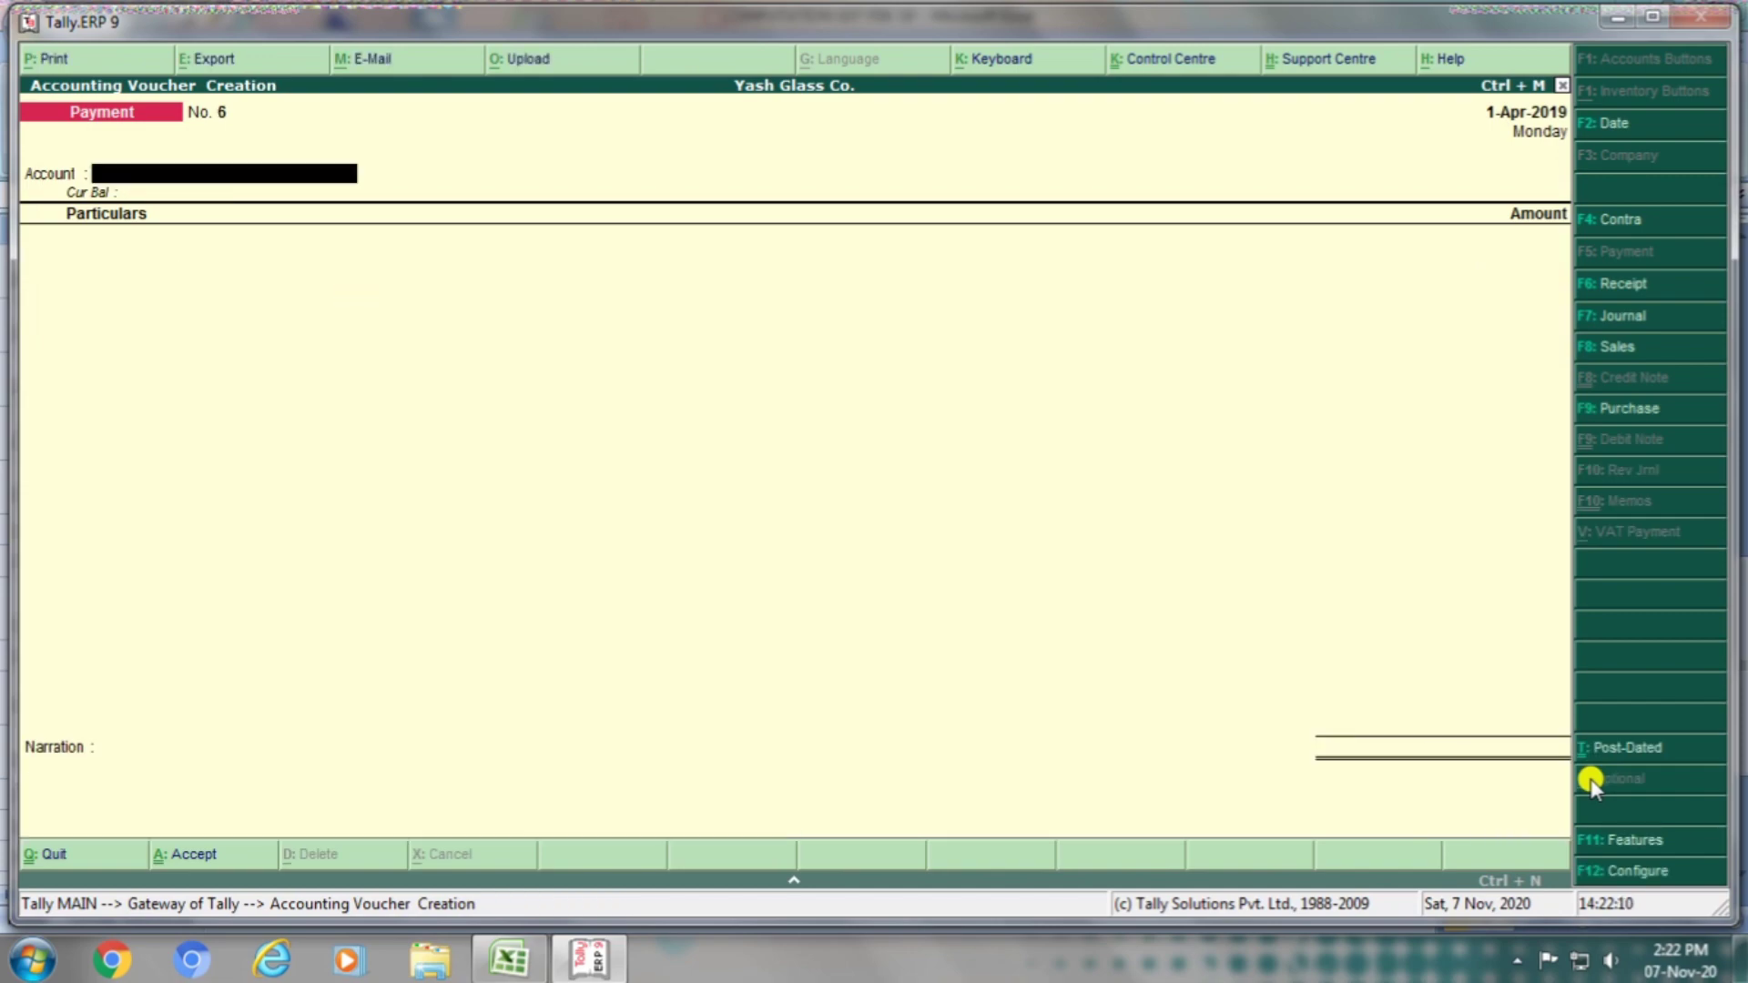
# Step: Switch to the Excel worksheet and go back to its TCS ON SALE OF GOODS section
pyautogui.hotkey('alt', 'Tab')
pyautogui.moveTo(1741, 678); pyautogui.dragTo(1741, 354)
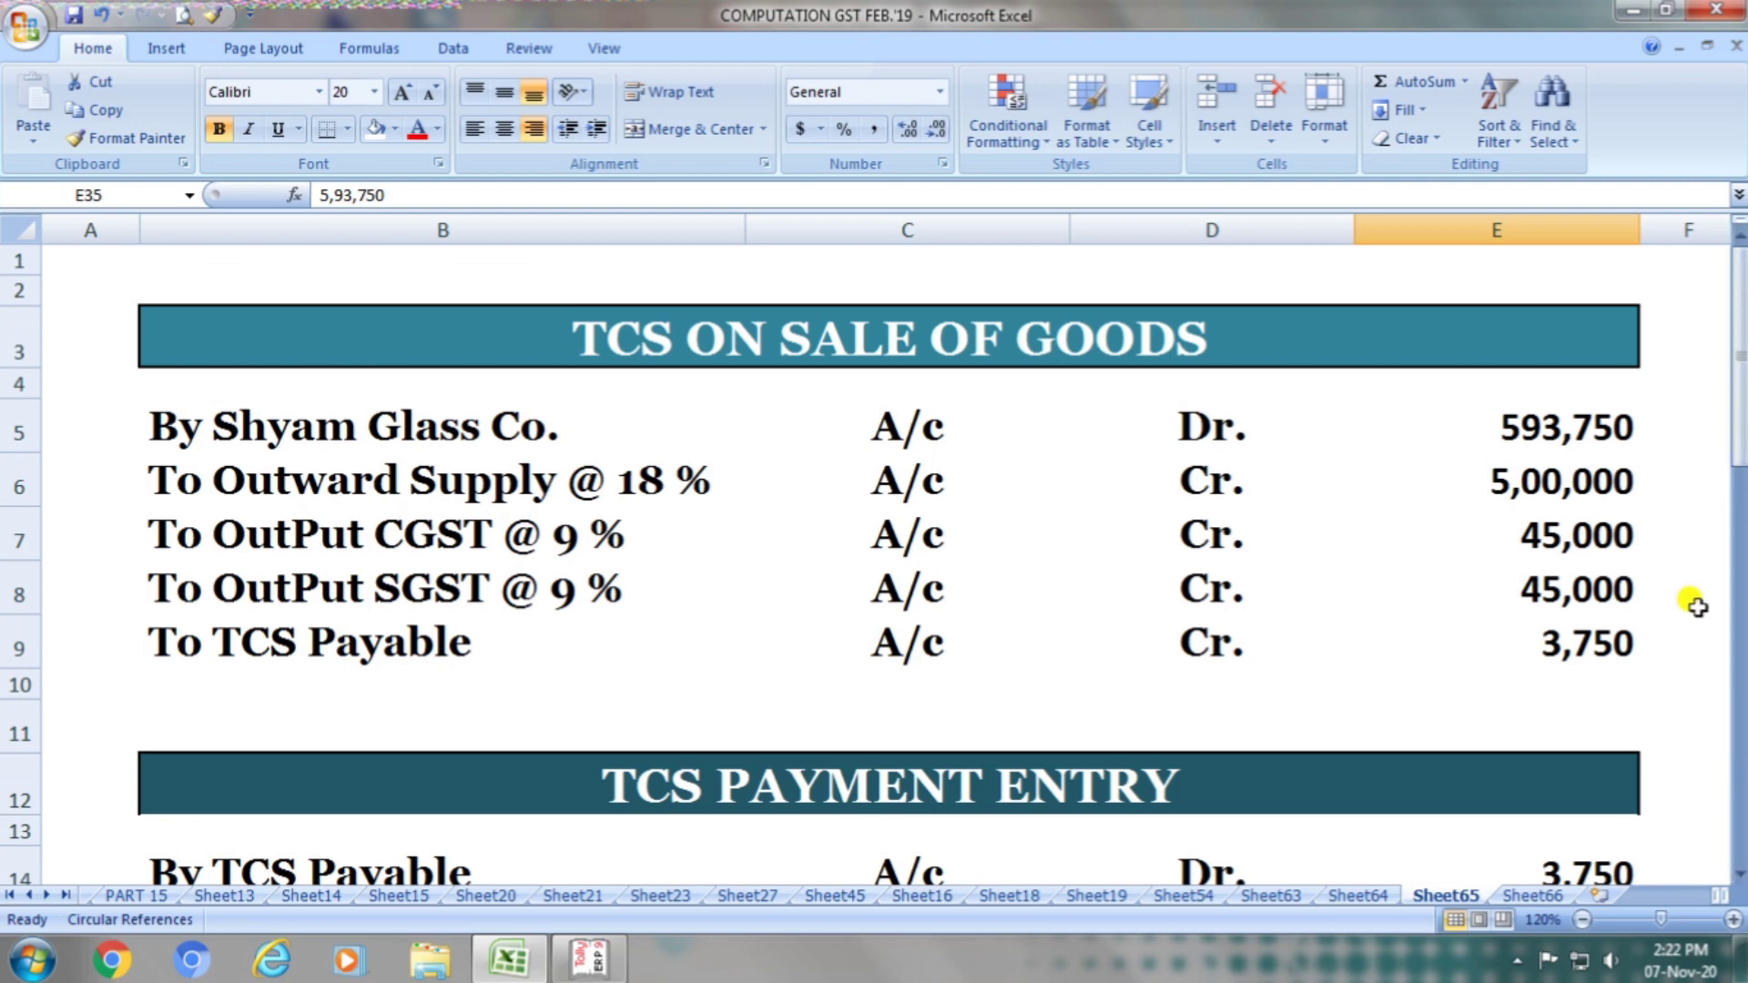